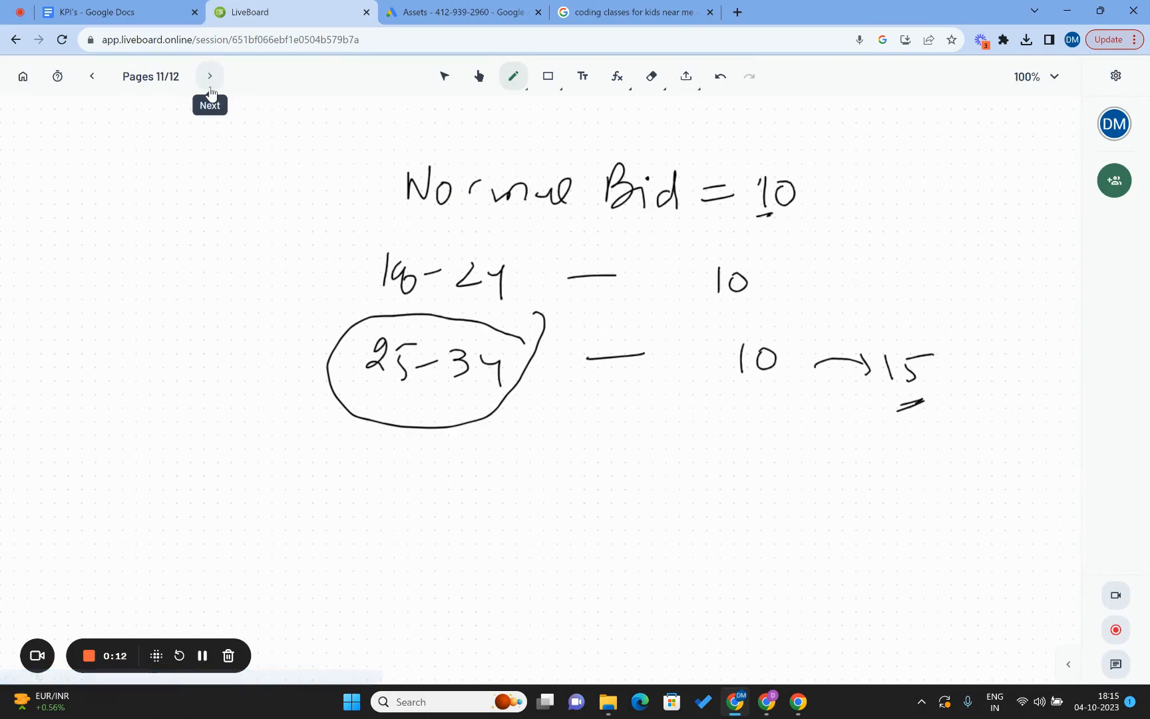
Open the blank whiteboard page 13 and handwrite "Extensions" near its upper left, with lines above and below the word.
left_click(209, 78)
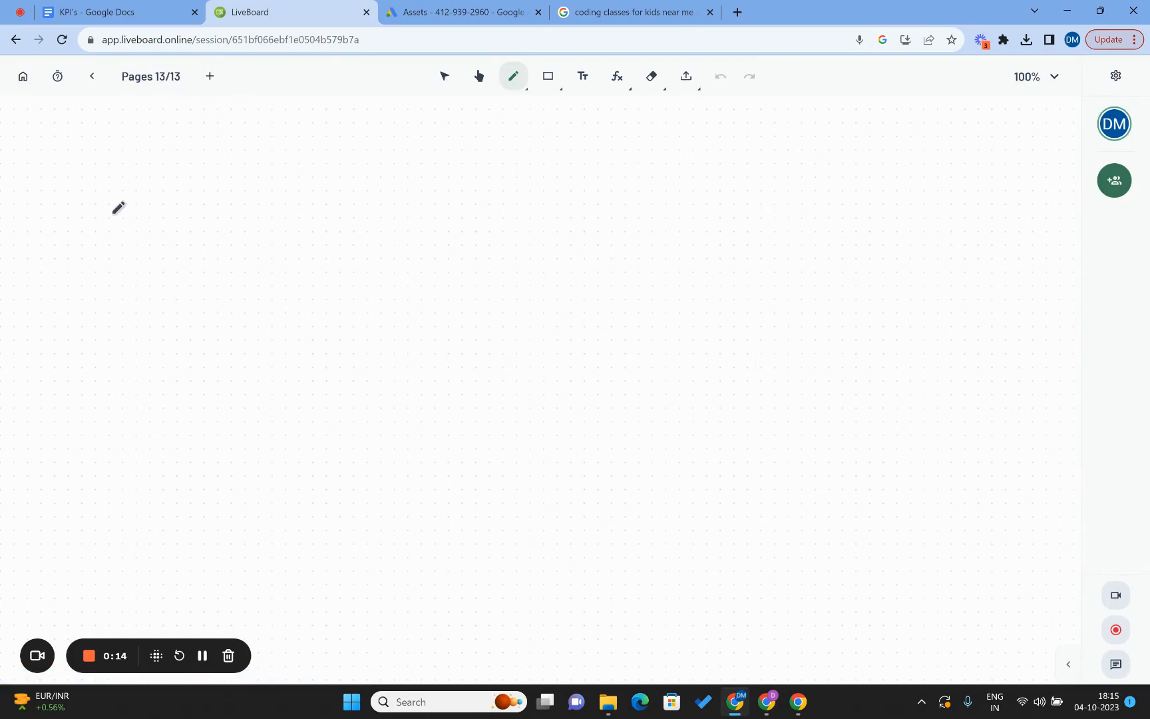
mouse_move(248, 167)
left_mouse_down()
mouse_move(254, 198)
mouse_move(267, 202)
left_mouse_up()
mouse_move(266, 184)
left_mouse_down()
mouse_move(251, 202)
mouse_move(276, 203)
left_mouse_up()
mouse_move(265, 198)
left_mouse_down()
mouse_move(351, 190)
mouse_move(351, 214)
mouse_move(401, 212)
mouse_move(391, 225)
left_mouse_up()
left_click(355, 180)
left_click(233, 236)
left_click_drag(233, 236, 317, 231)
left_click_drag(345, 234, 419, 229)
left_click_drag(295, 173, 379, 171)
Handwrite a slash and the word "Assets" beside "Extensions", with a line below and above the word.
left_click(477, 162)
left_click_drag(477, 162, 448, 260)
mouse_move(494, 213)
left_mouse_down()
mouse_move(487, 240)
mouse_move(516, 229)
left_mouse_up()
mouse_move(510, 239)
left_mouse_down()
mouse_move(532, 214)
mouse_move(524, 237)
mouse_move(587, 229)
mouse_move(602, 251)
left_mouse_up()
left_click(597, 234)
left_click_drag(505, 263, 586, 264)
left_click_drag(514, 199, 604, 203)
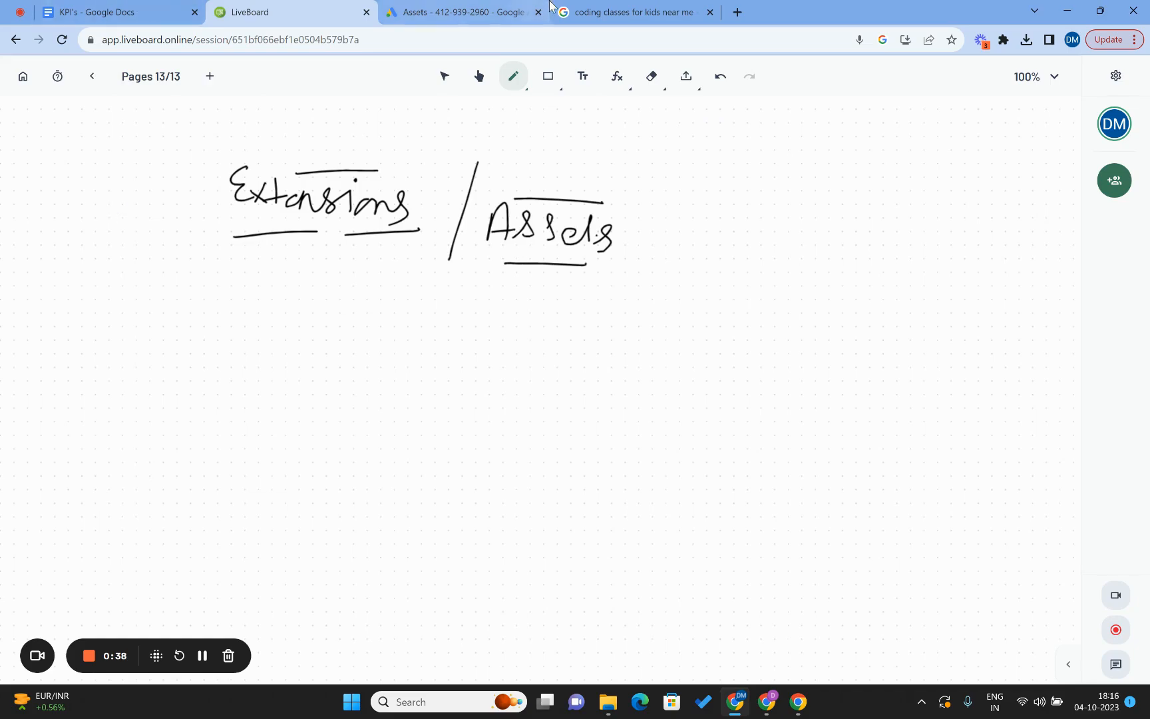
Switch to the Google results for coding classes for kids and view the sponsored ads, dismissing the "People also search for" box.
left_click(628, 8)
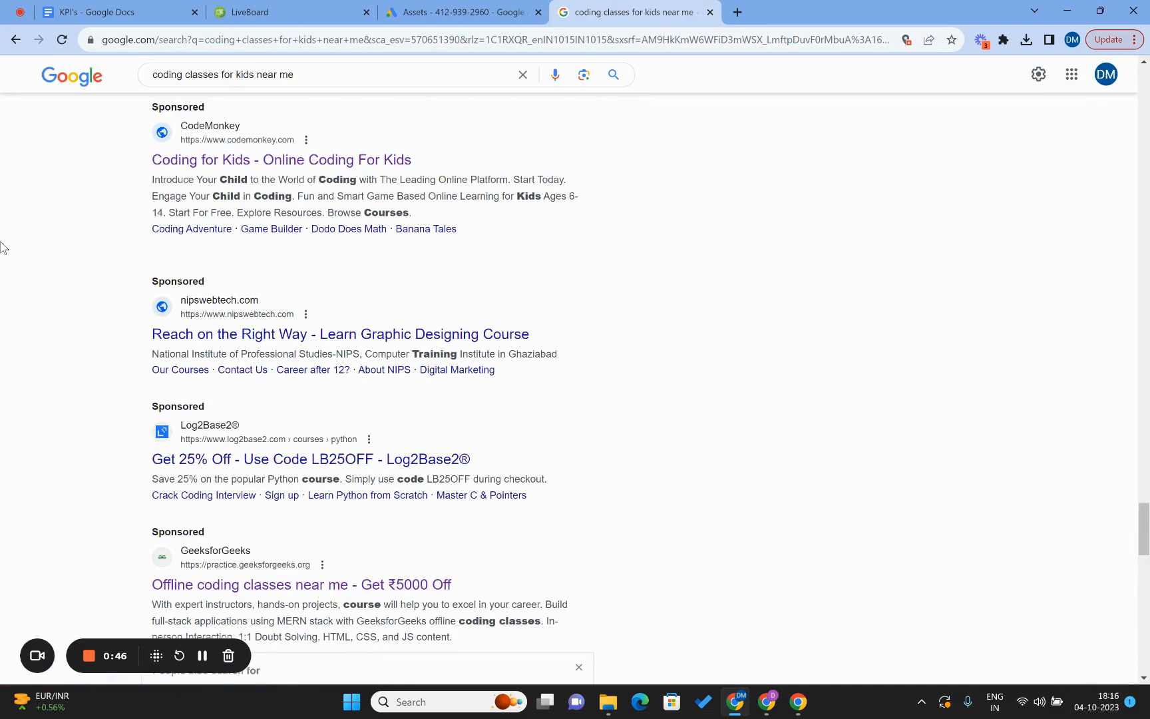
scroll(2, 248, "down", 1)
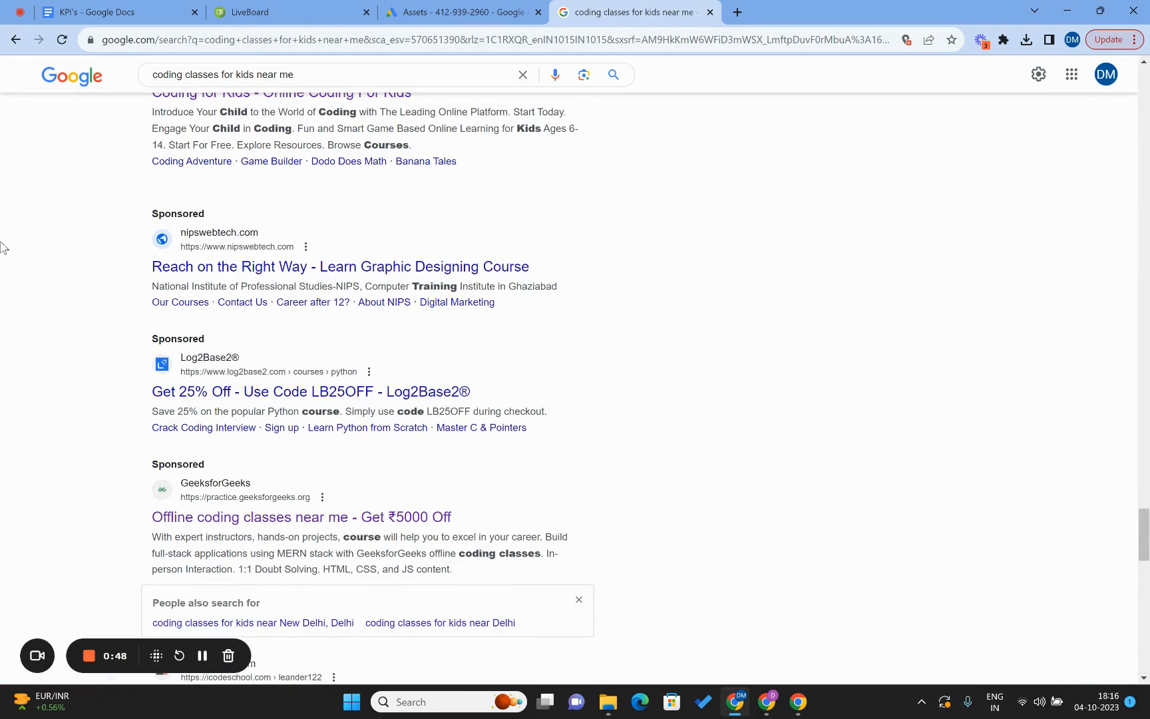
left_click(580, 601)
scroll(657, 506, "down", 2)
scroll(658, 507, "up", 3)
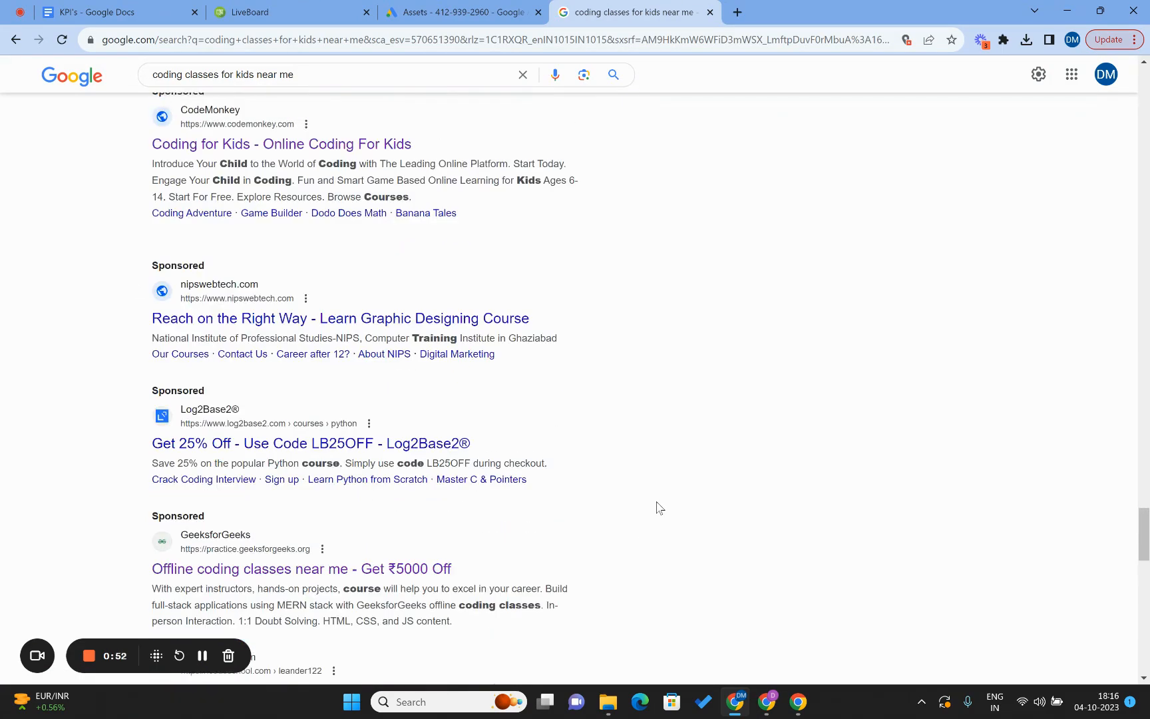
scroll(658, 507, "up", 1)
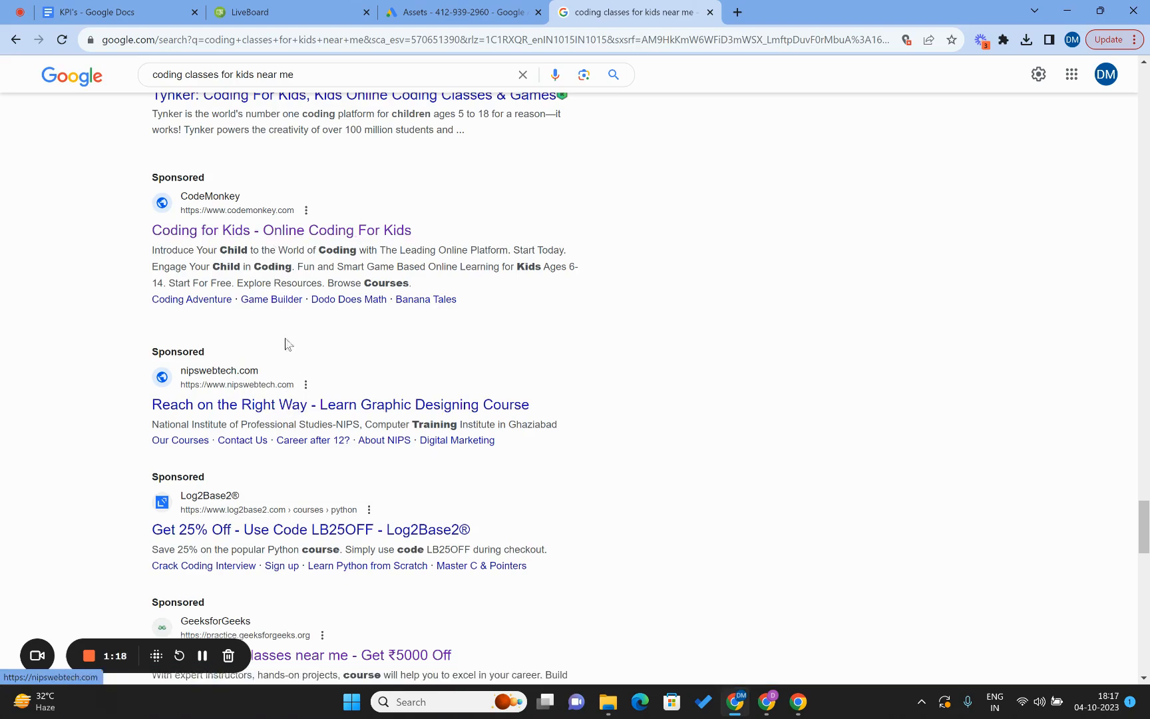
Highlight the CodeMonkey ad's description and then the whole ad from its name to its sitelinks, clearing the selection at the end.
left_click_drag(153, 251, 543, 249)
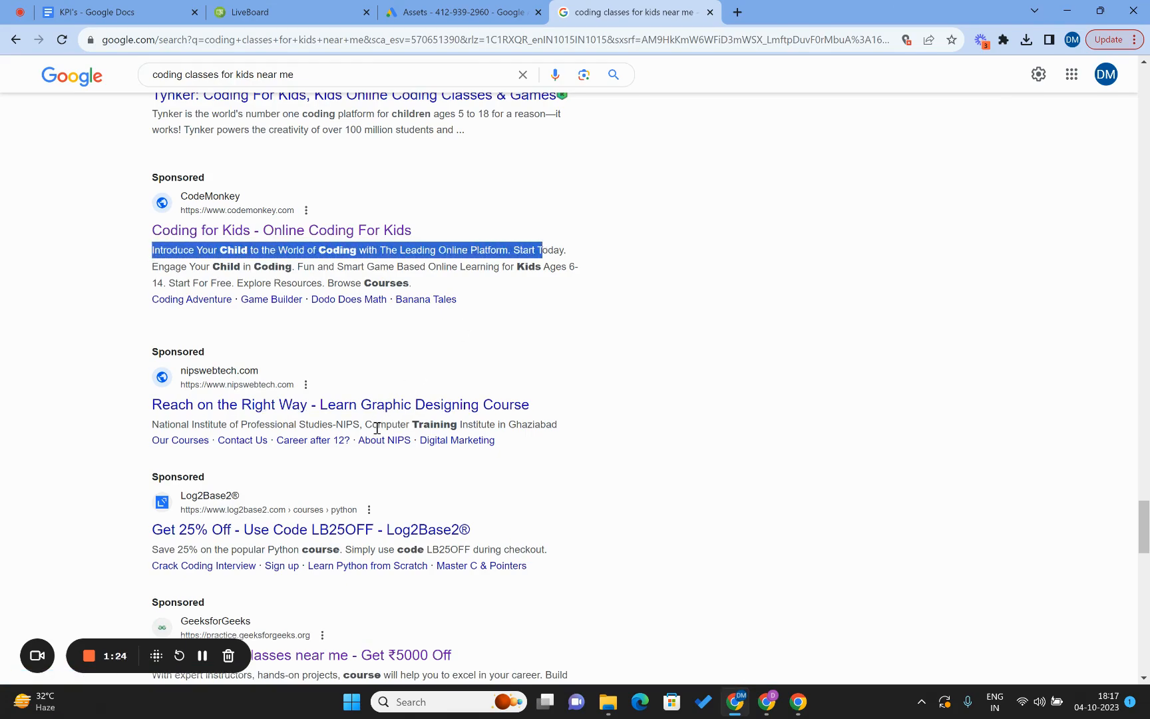
double_click(386, 424)
triple_click(475, 249)
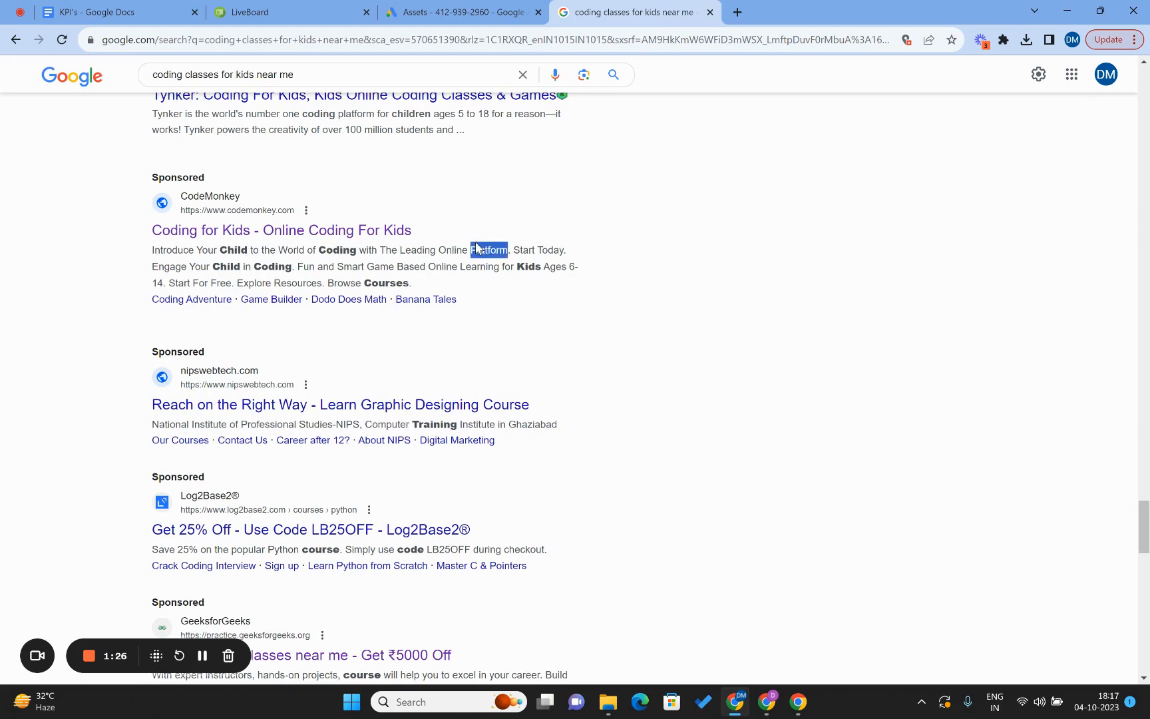
left_click(476, 247)
left_click_drag(504, 314, 130, 198)
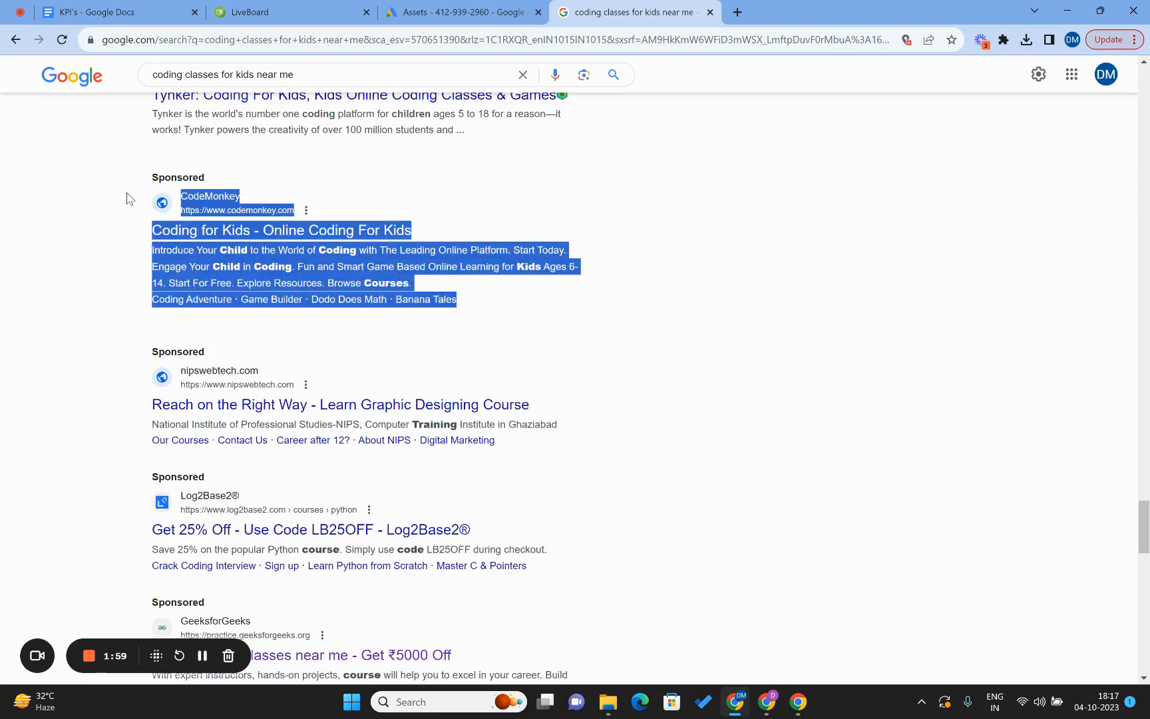
left_click(101, 231)
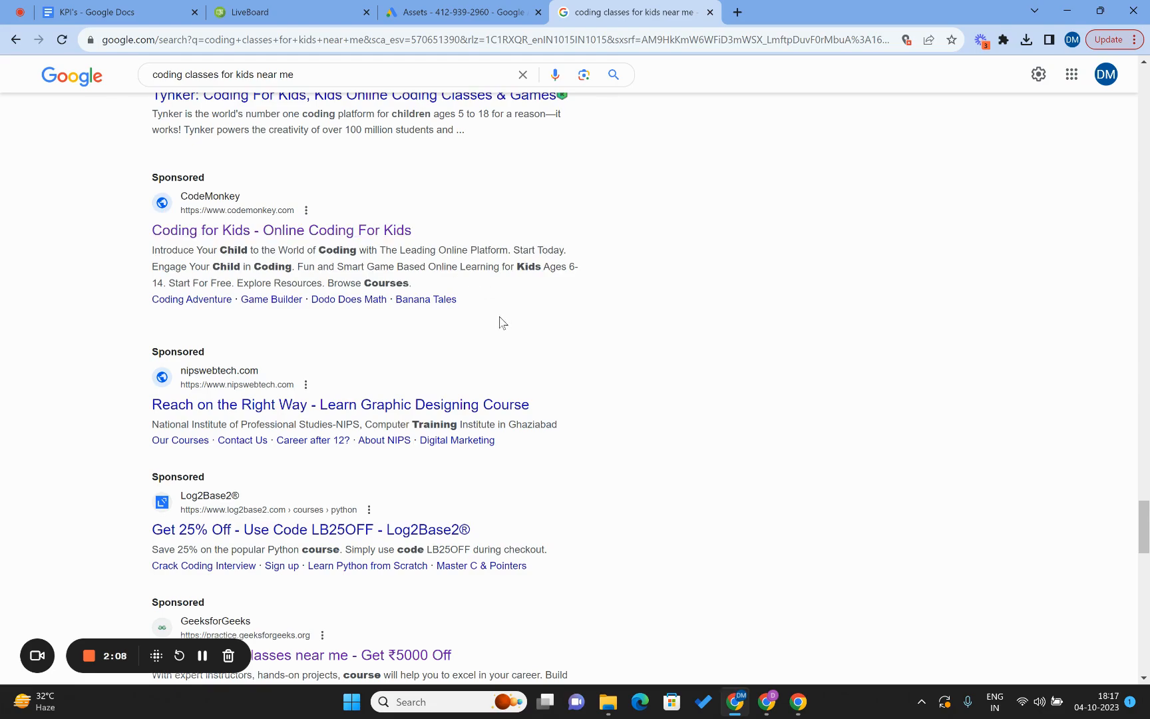
Examine the CodeMonkey ad's description and sitelinks below the headline by highlighting them, and clear the selection.
left_click_drag(503, 323, 136, 253)
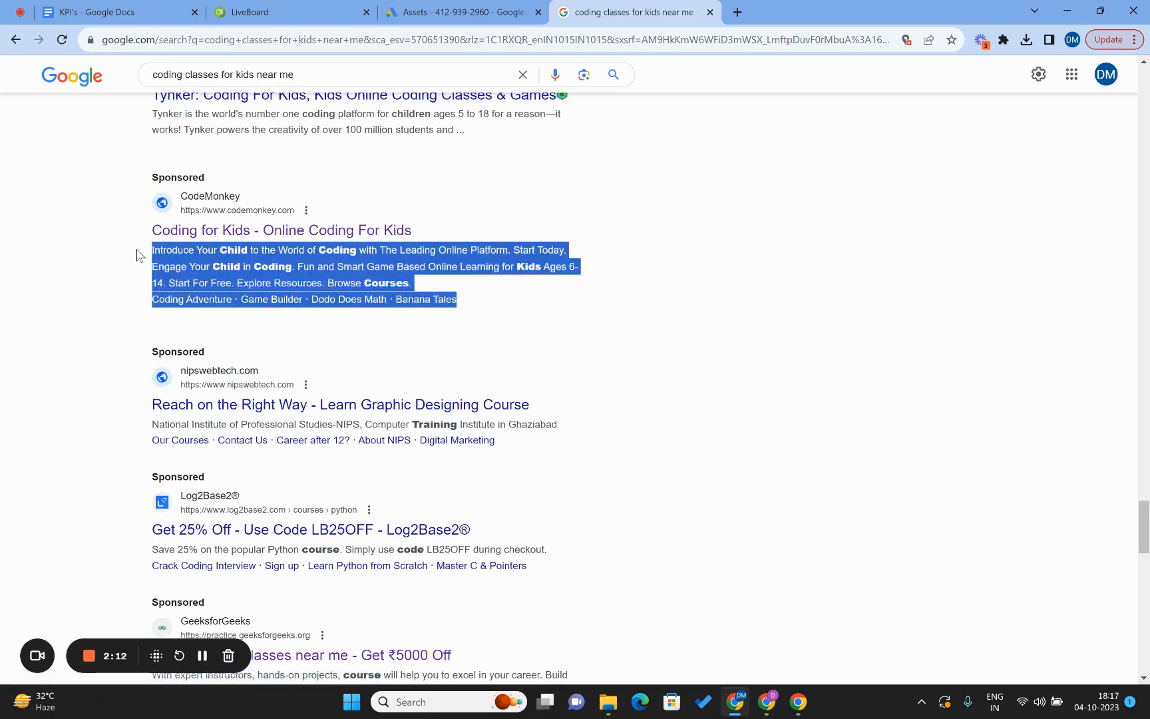
left_click(191, 261)
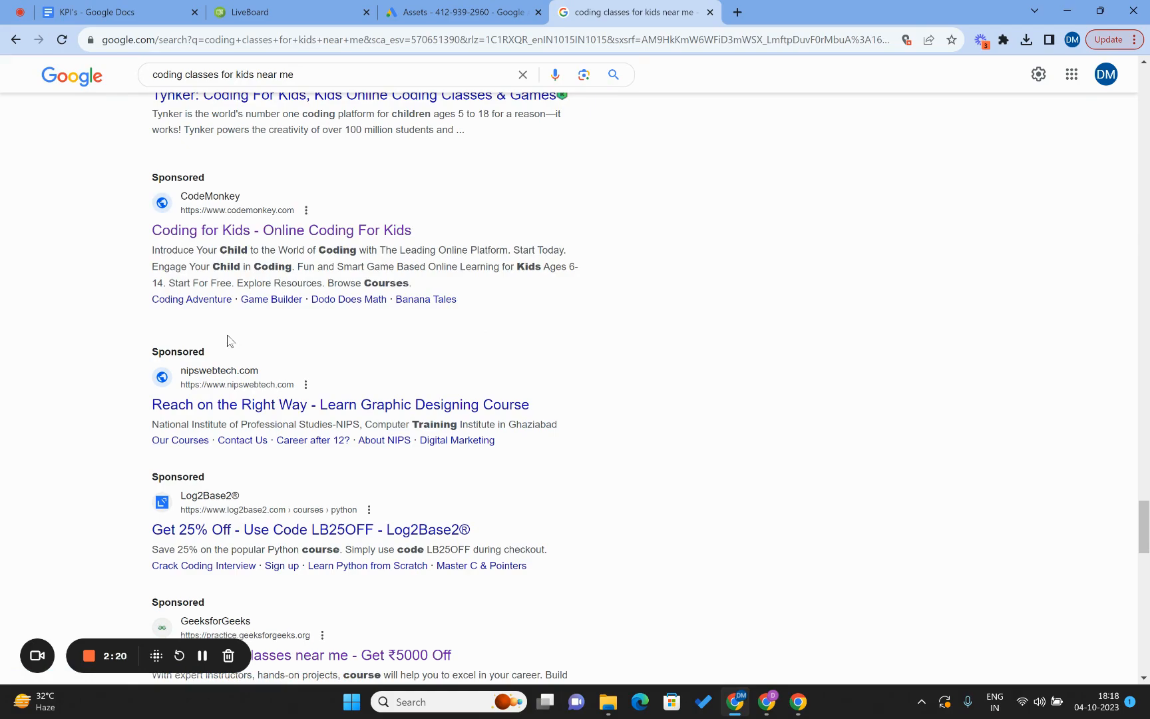
triple_click(272, 268)
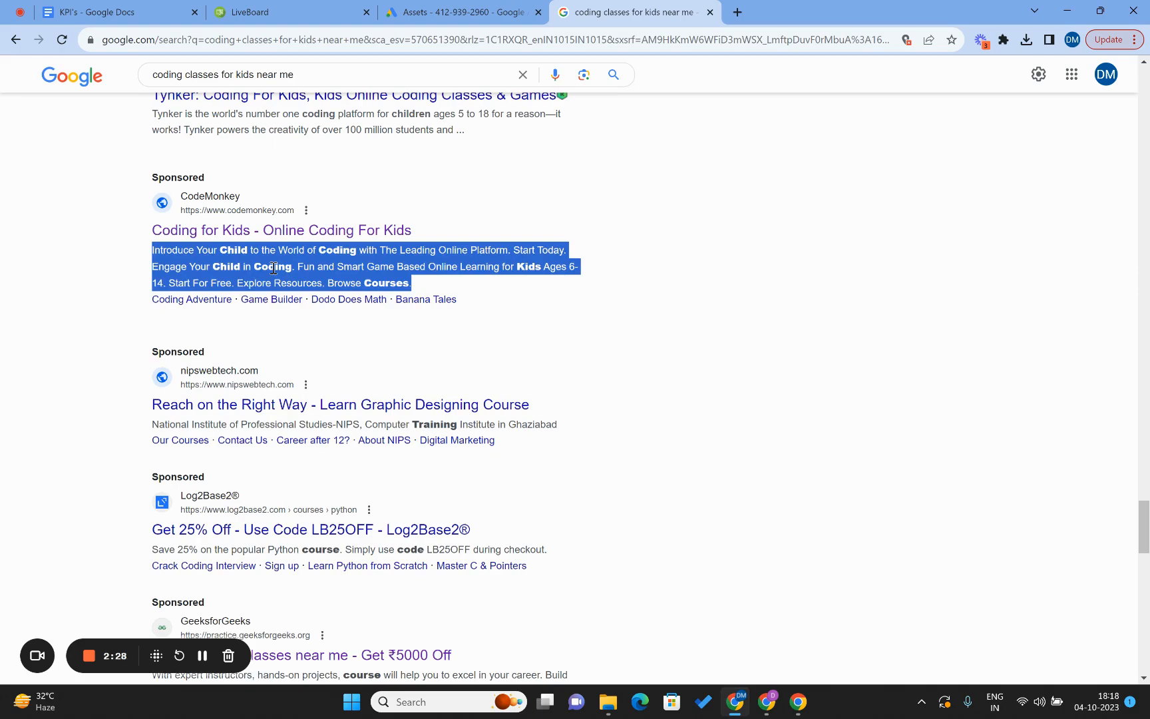
triple_click(273, 267)
left_click_drag(474, 318, 155, 252)
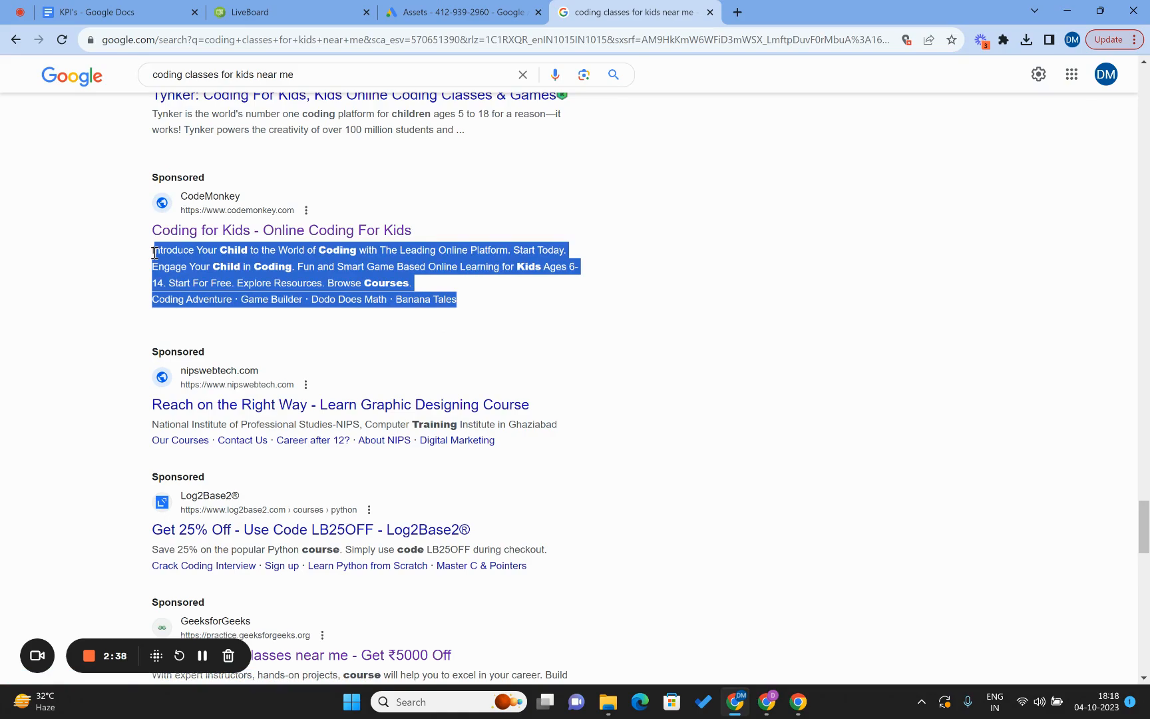
left_click(154, 252)
Switch to Google Ads and display the overview for all campaigns.
mouse_move(426, 6)
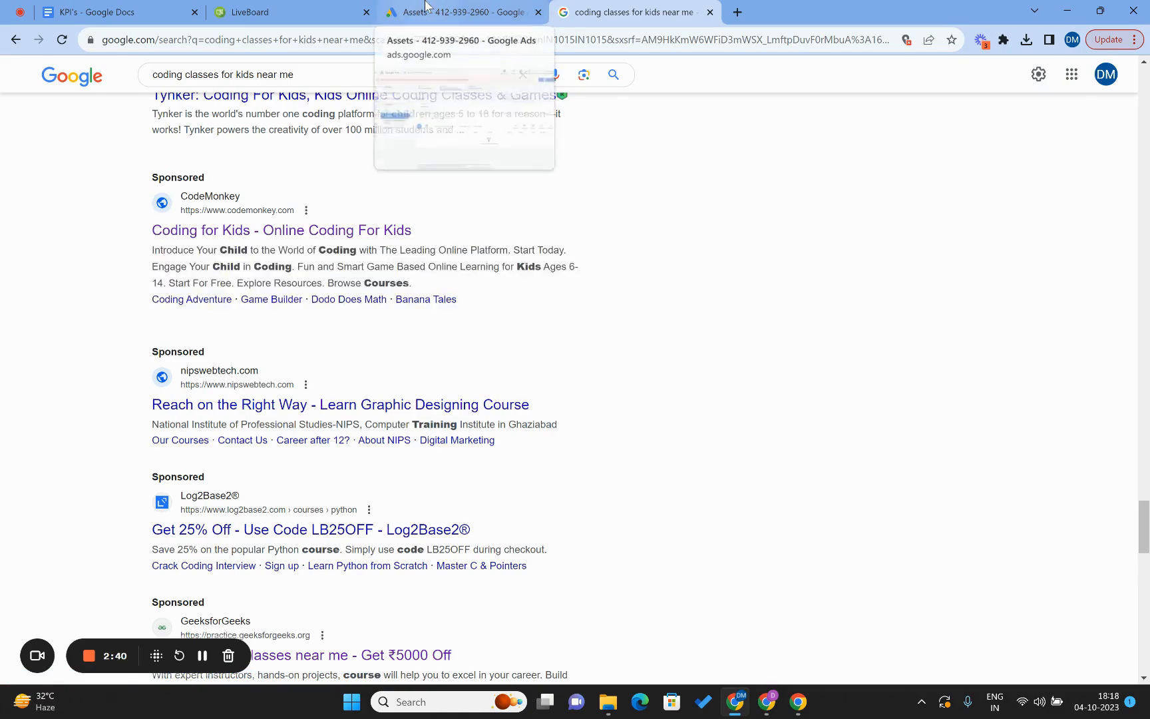
left_click(426, 8)
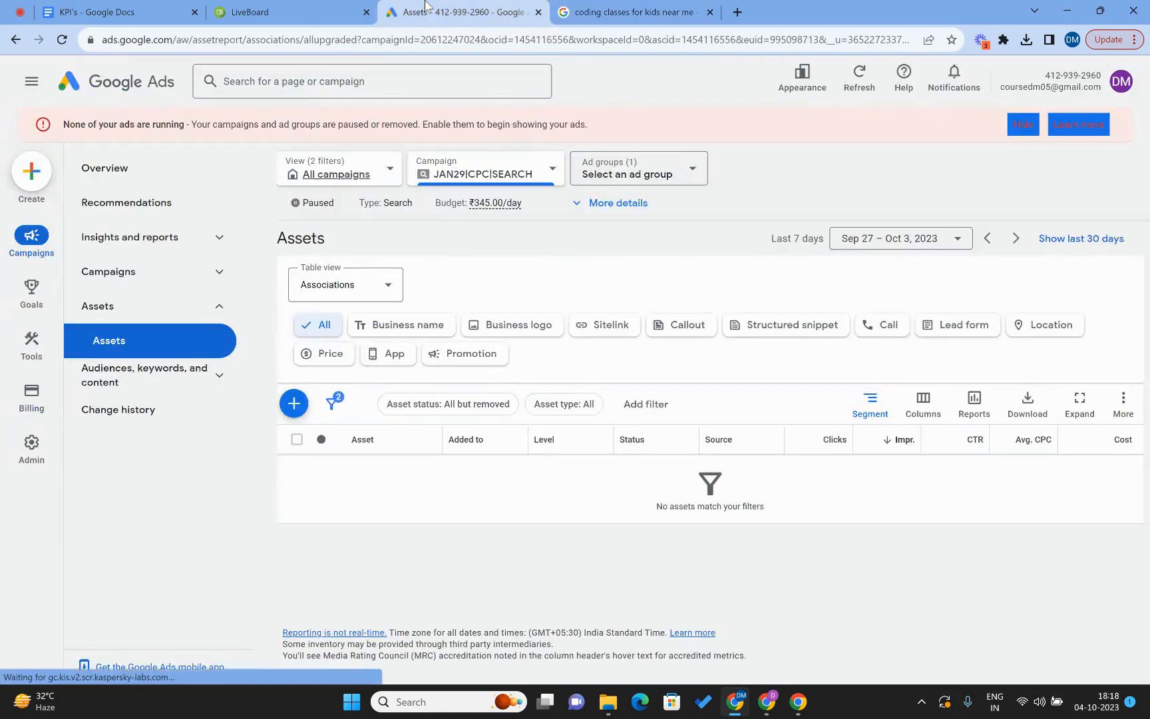
left_click(104, 168)
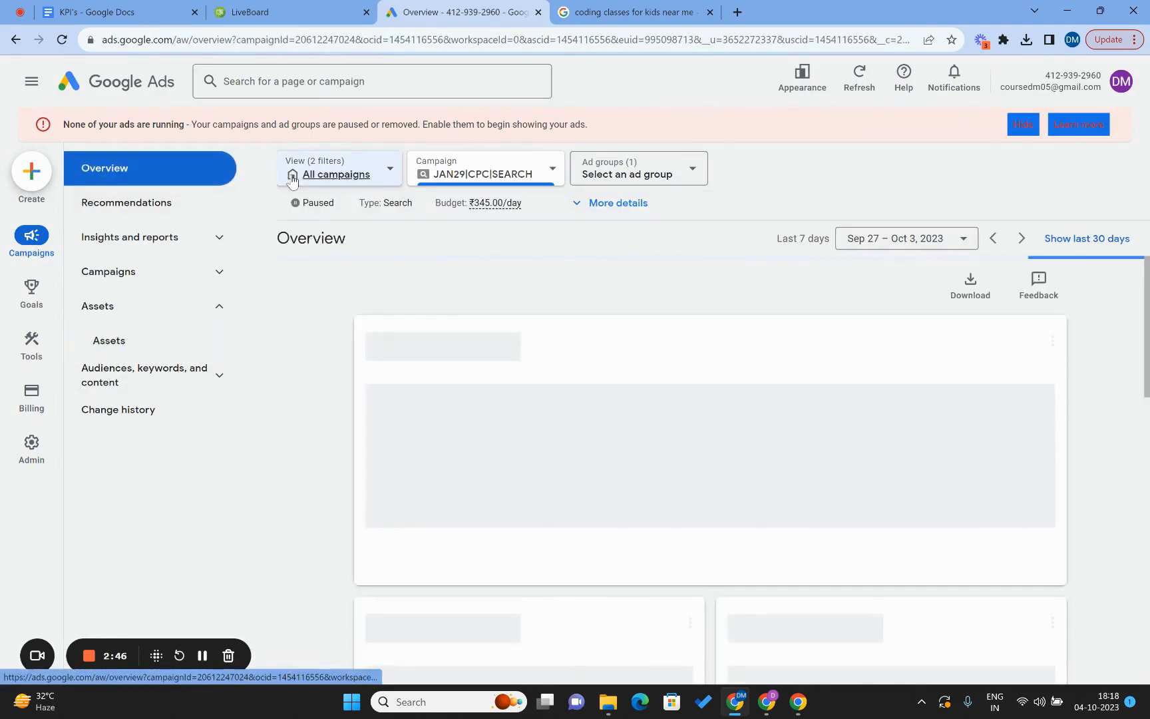
left_click(292, 177)
left_click(318, 272)
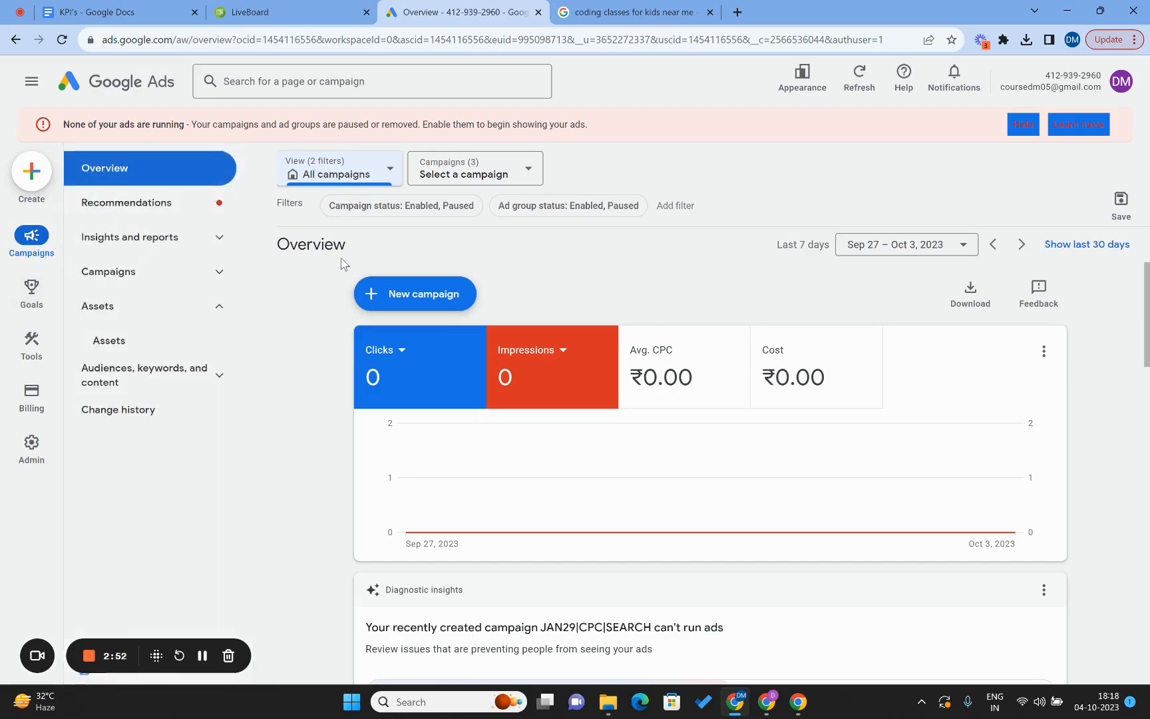
Open the JAN29|CPC|SEARCH campaign from the campaign list, view its ads and go to its assets.
left_click(120, 279)
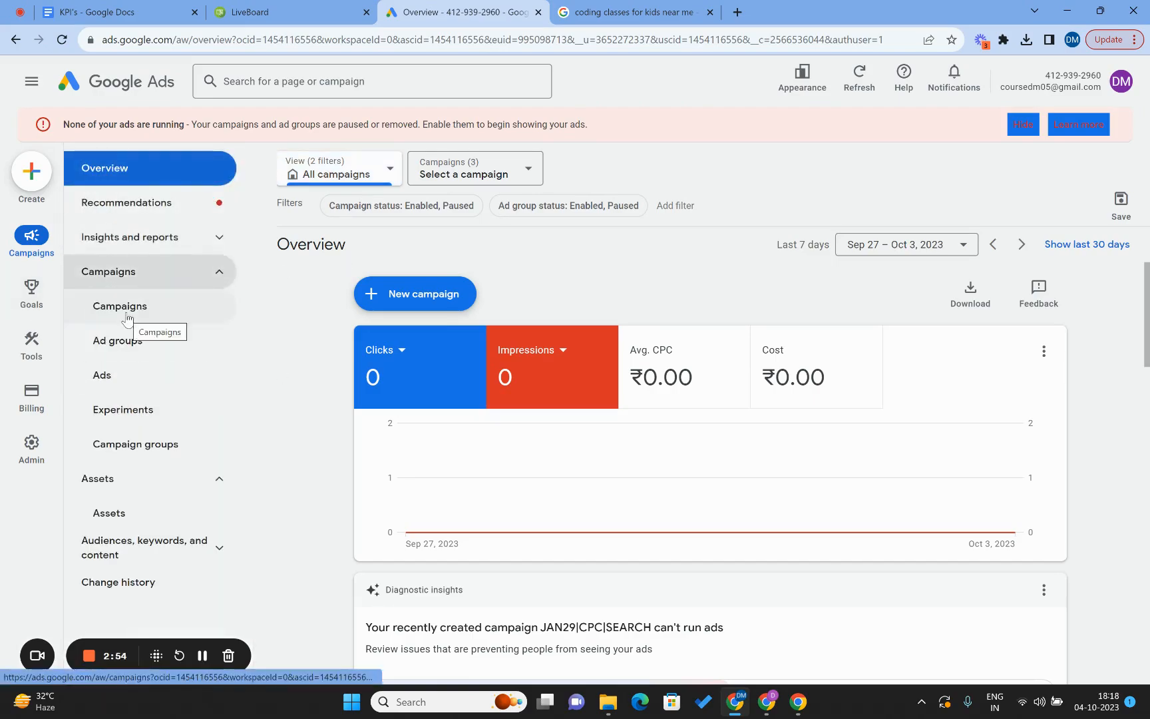
left_click(123, 309)
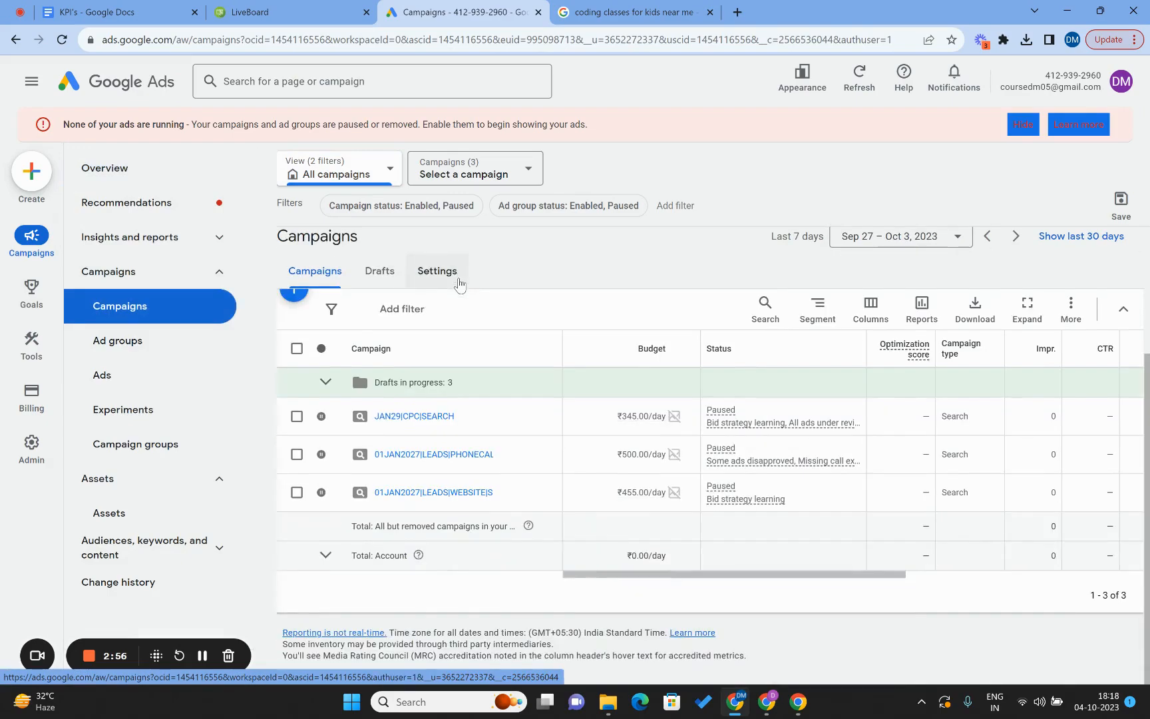
left_click(419, 416)
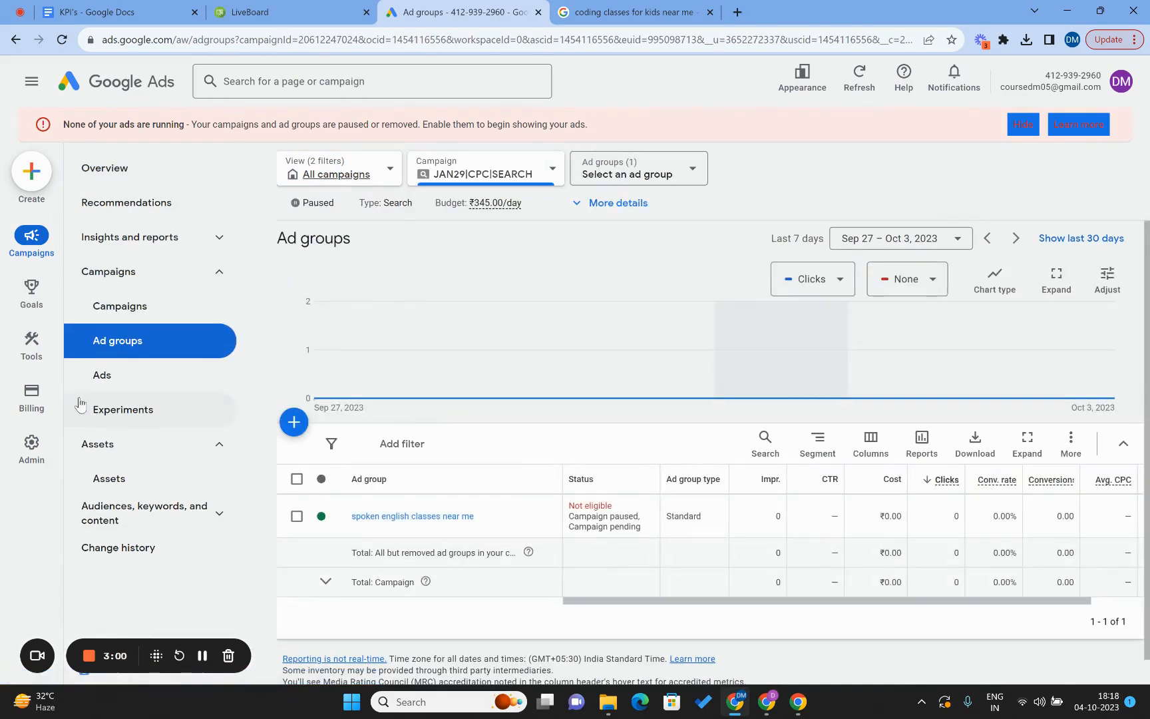
left_click(88, 380)
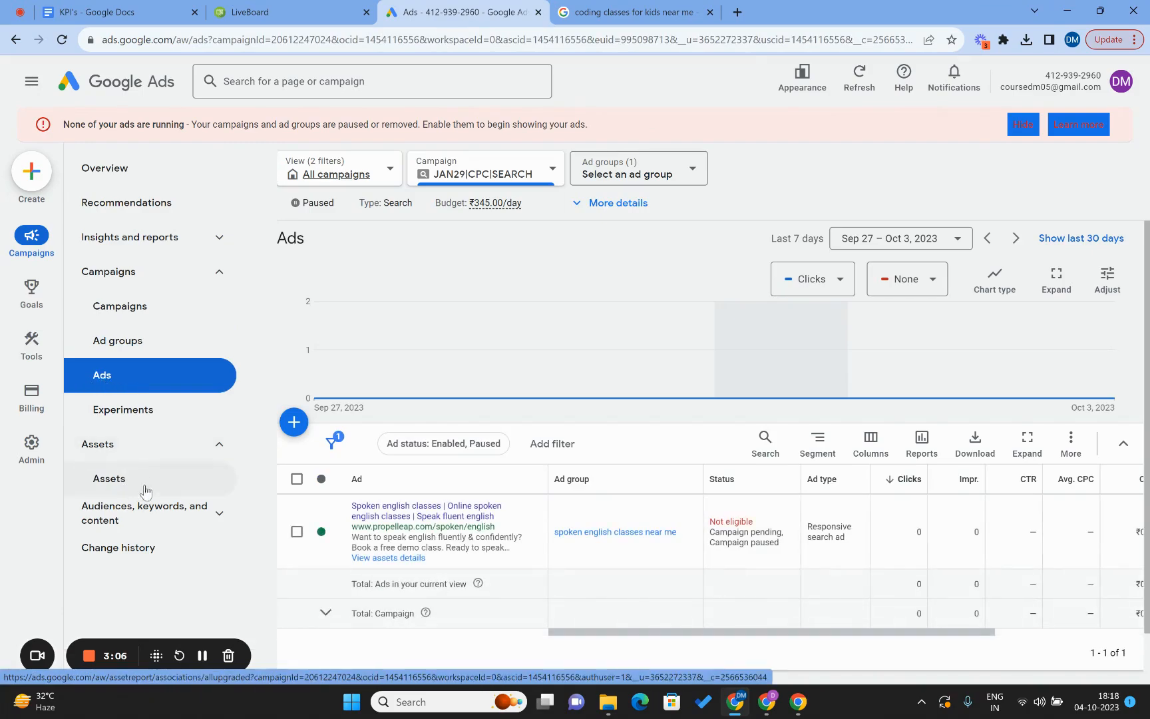
left_click(123, 487)
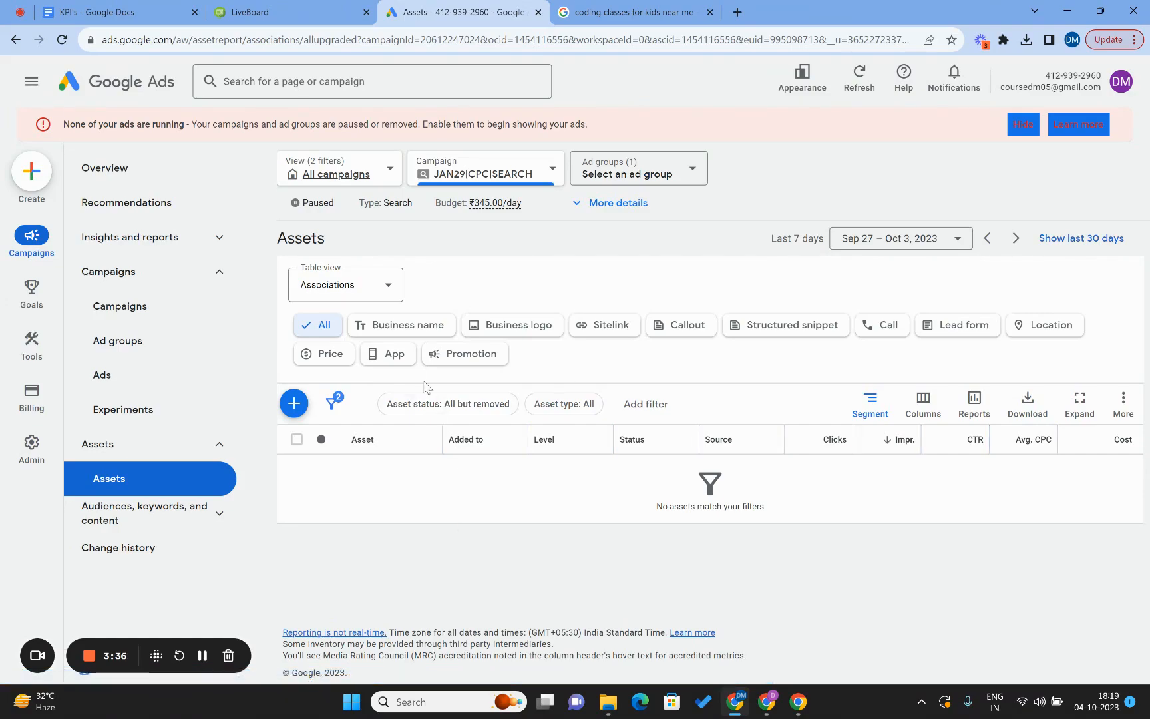
Try to add a business name asset to the JAN29|CPC|SEARCH campaign, and return to all asset types.
left_click(409, 329)
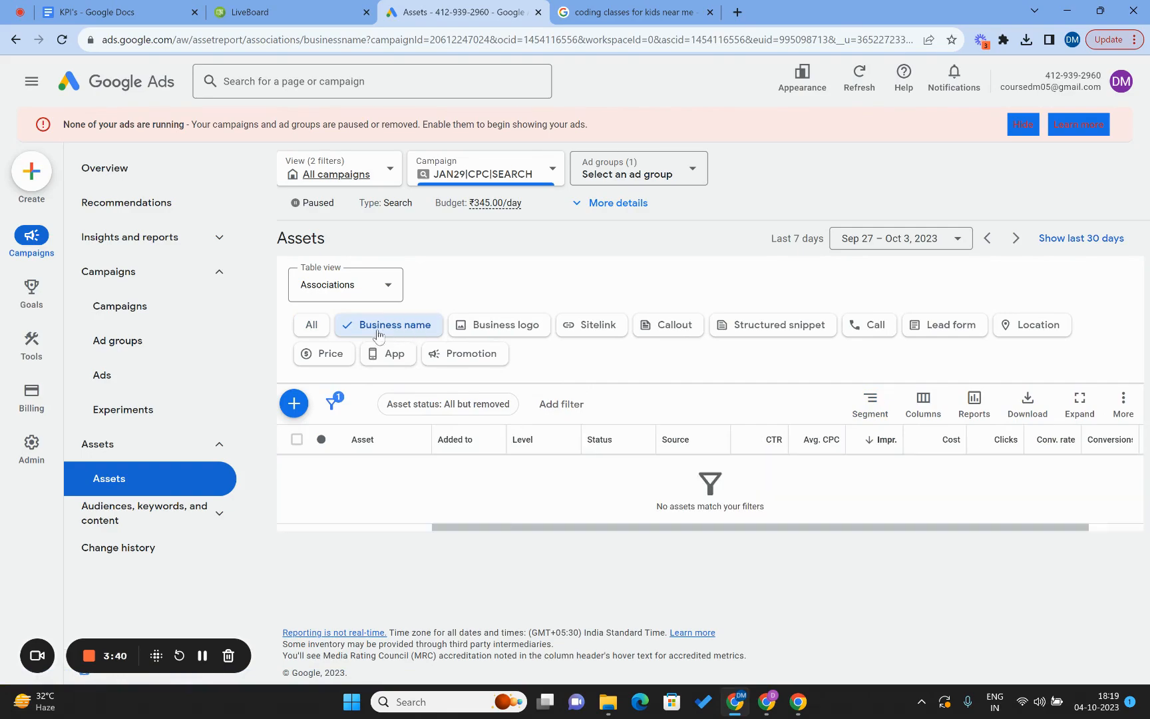
left_click(320, 331)
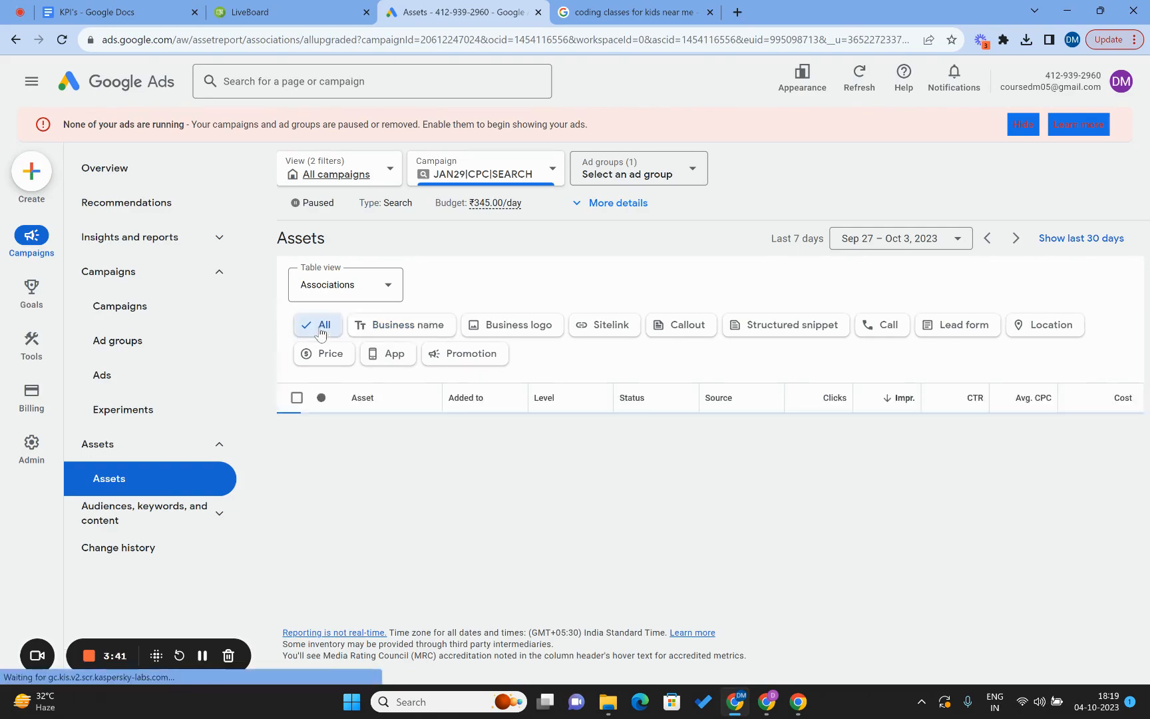
left_click(414, 331)
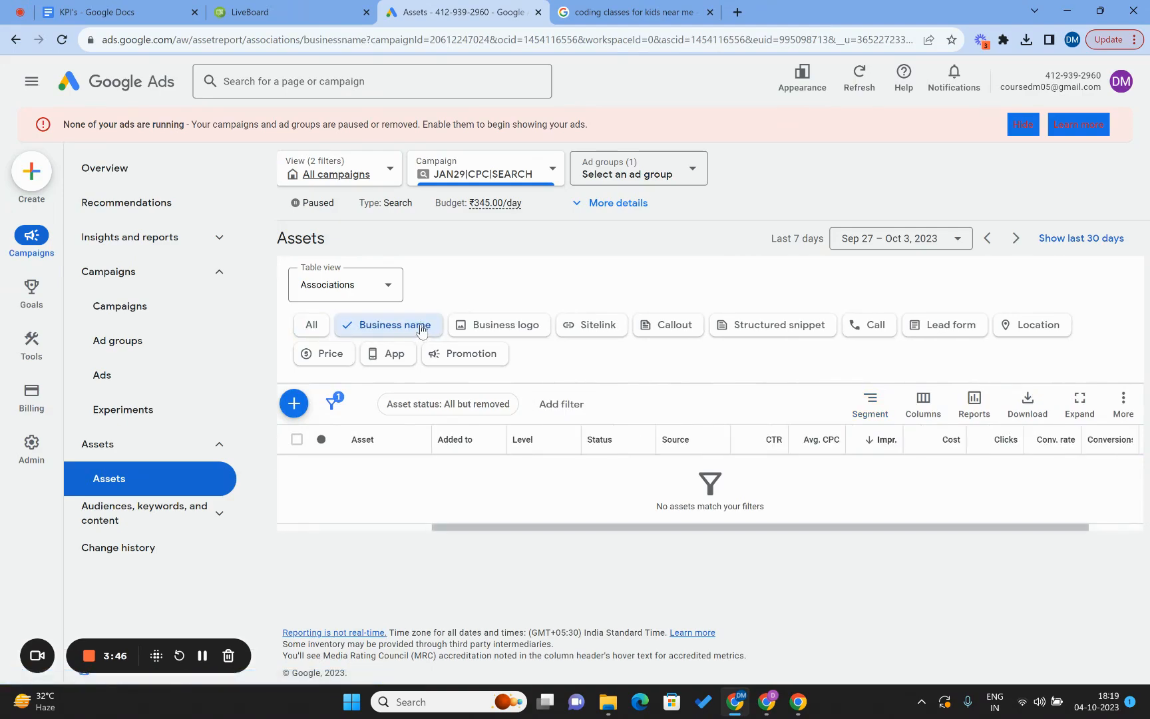
left_click(303, 406)
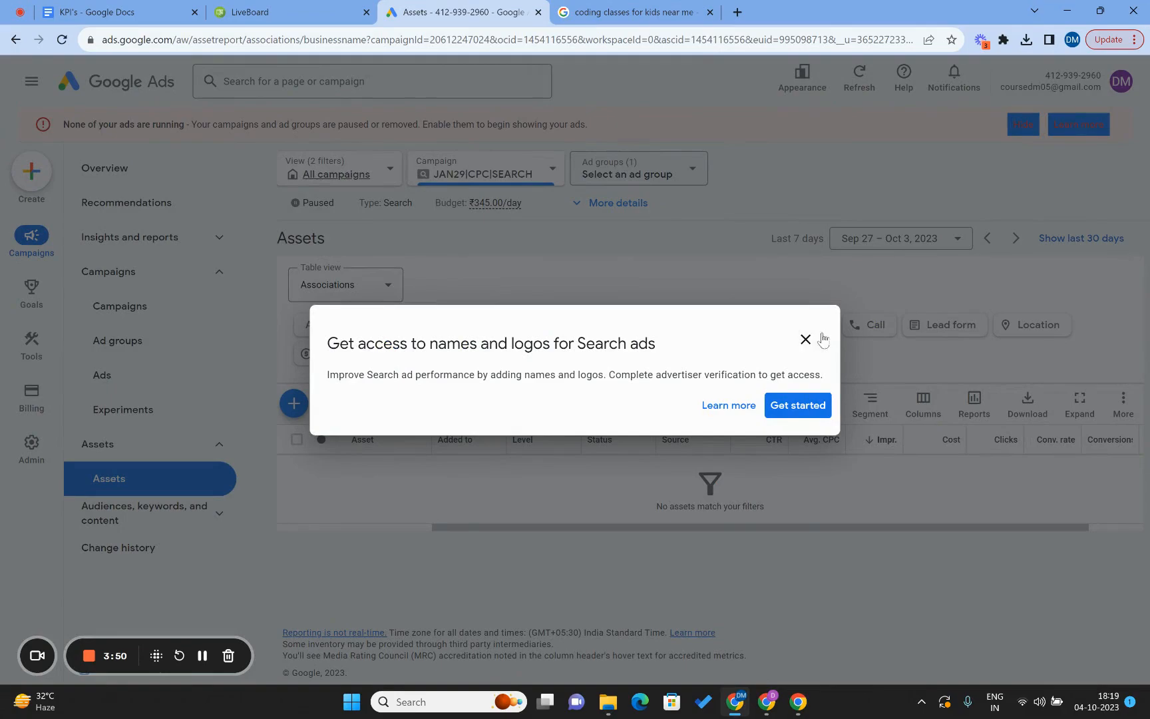
left_click(793, 343)
left_click(318, 331)
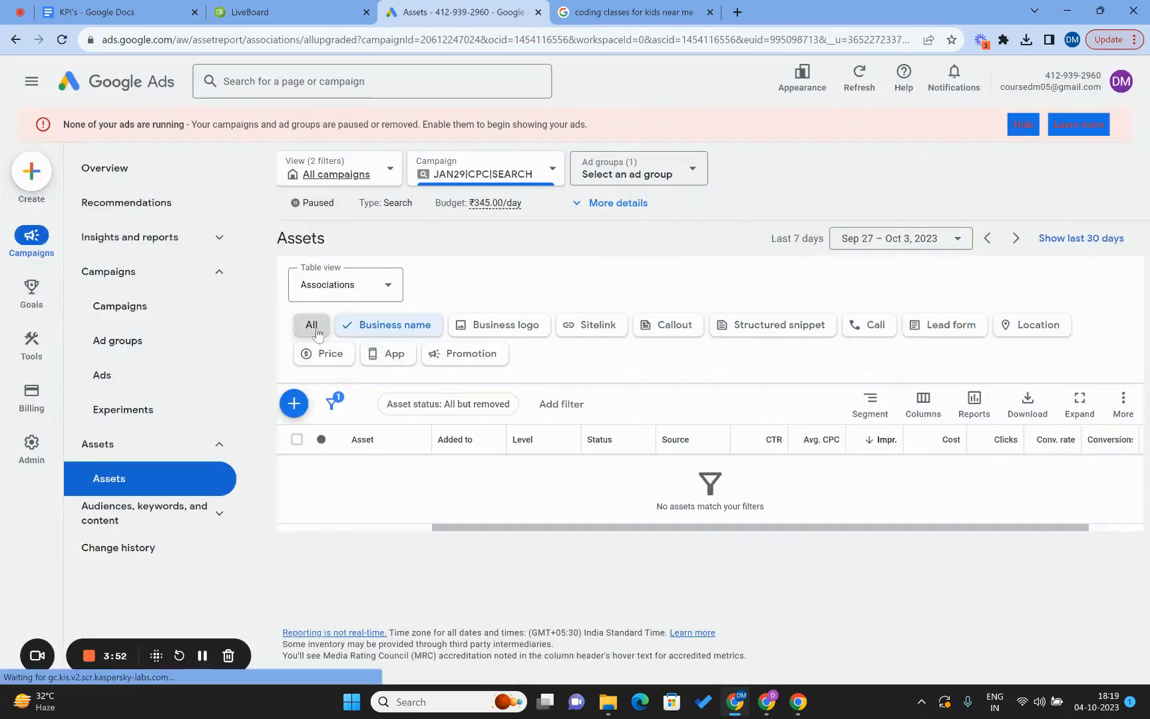
Start adding a business name asset, view the advertiser verification page it requires, and return to the campaign's assets.
left_click(393, 328)
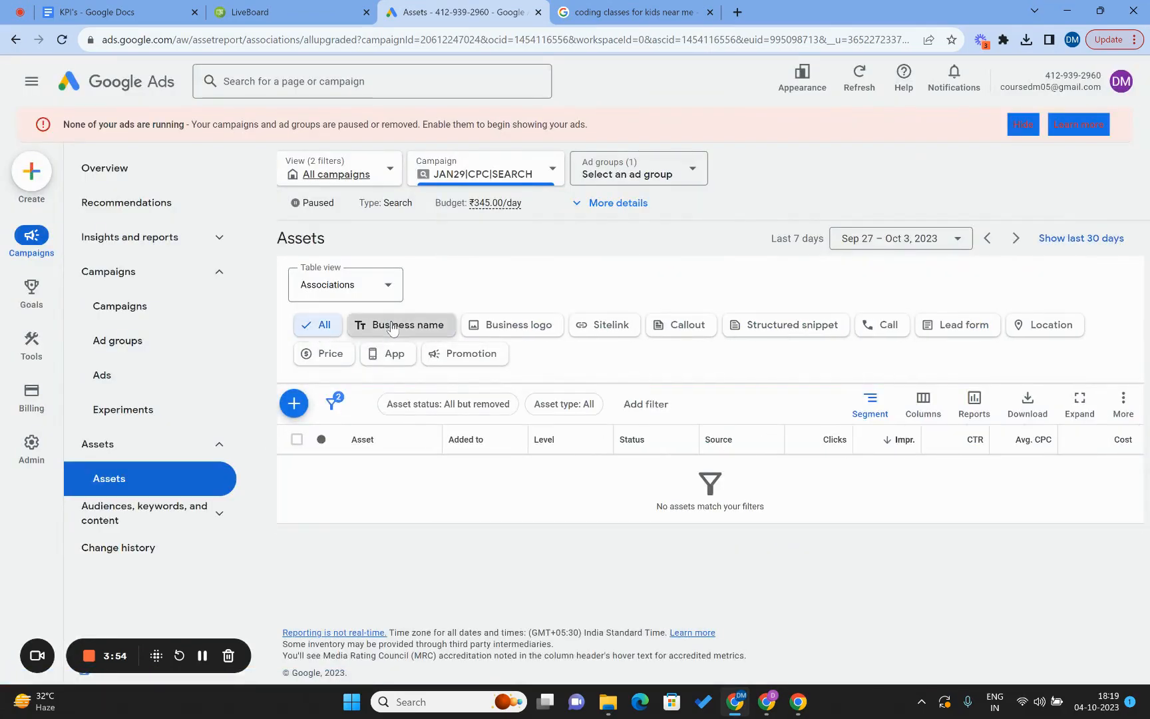
left_click(295, 404)
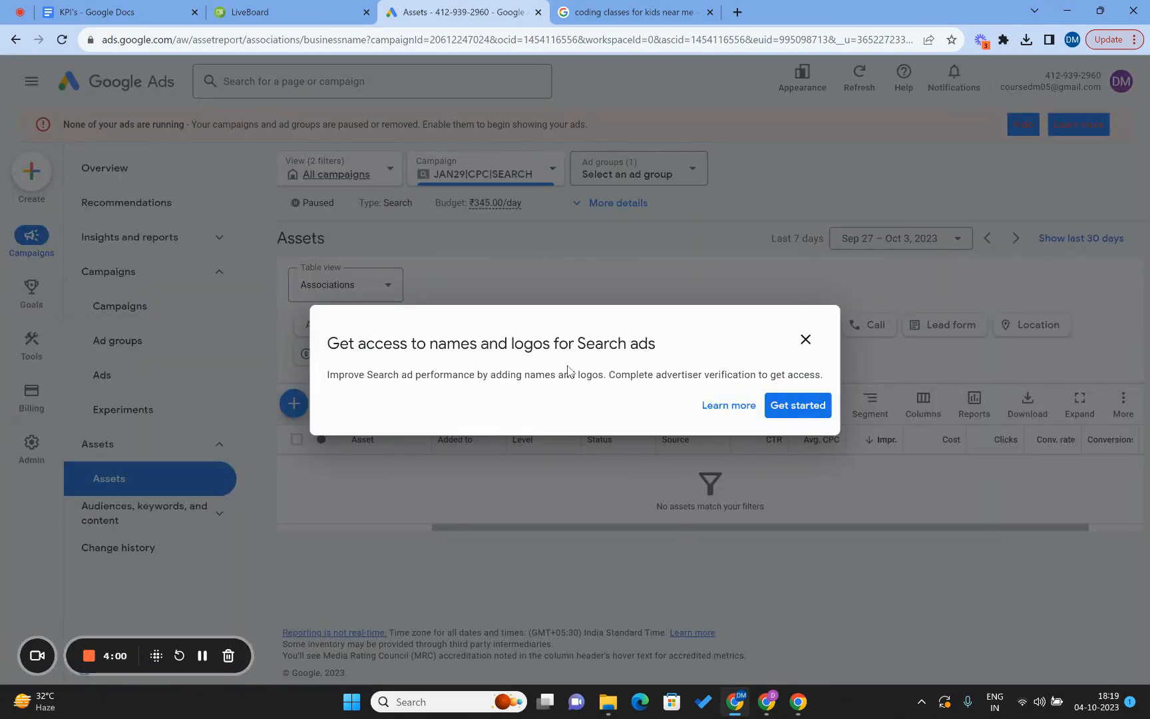
left_click(787, 410)
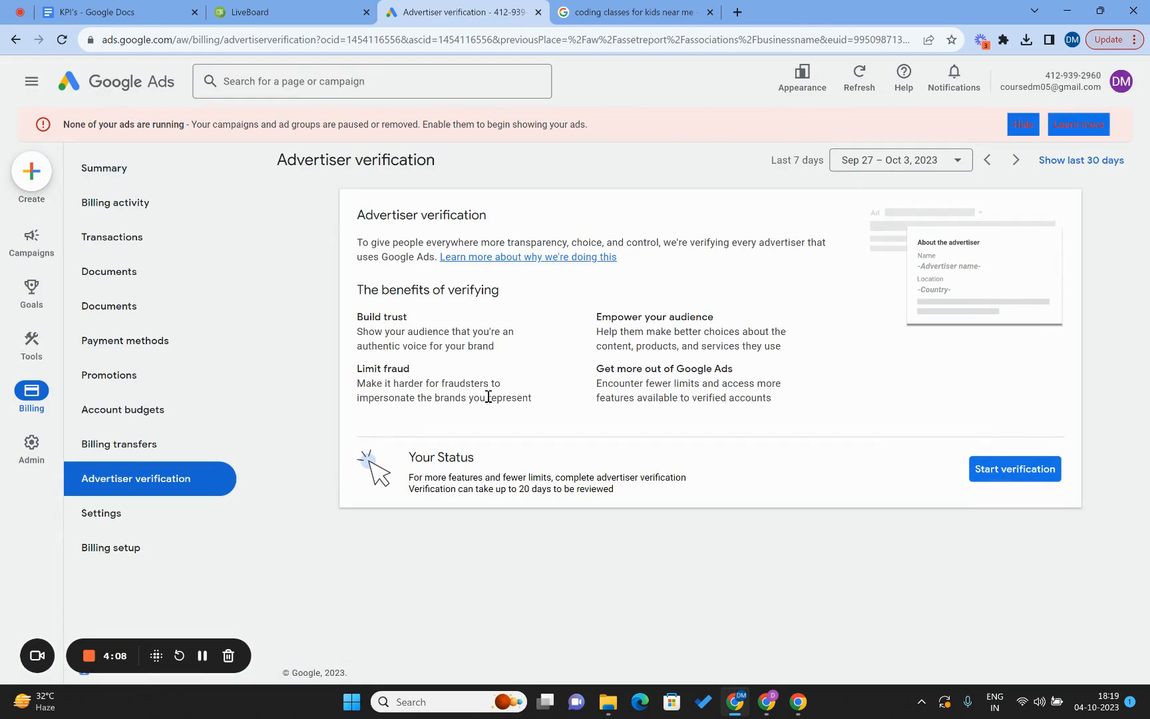
left_click(15, 39)
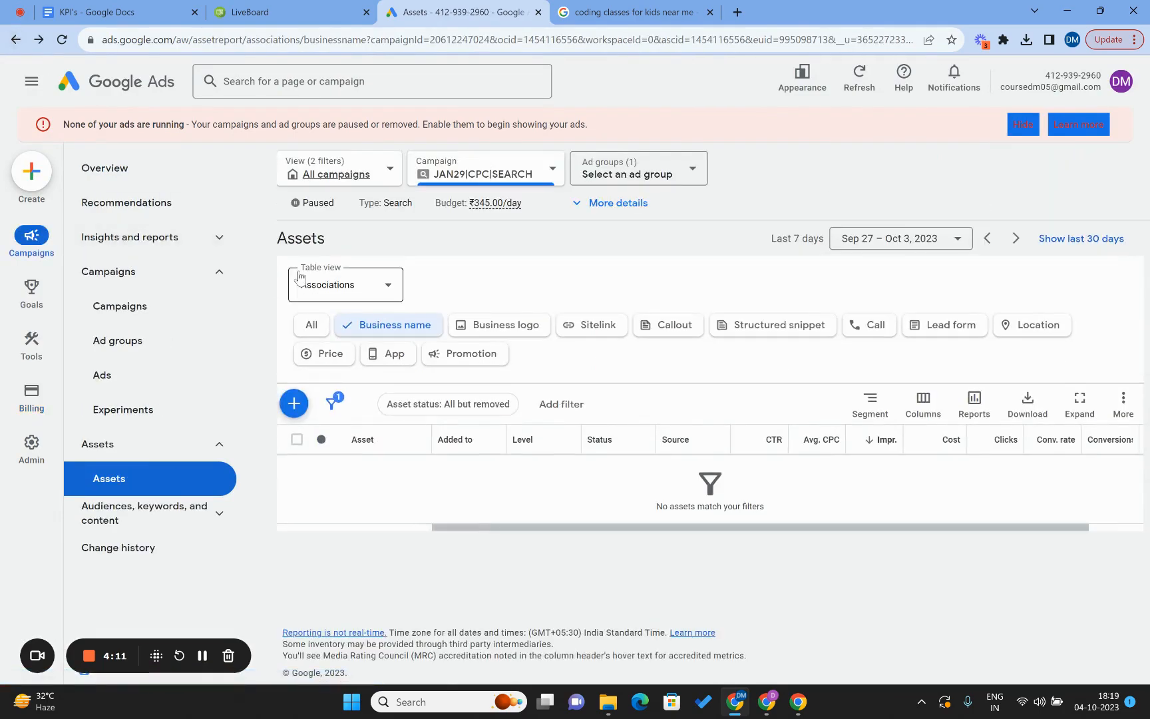
Start adding a business logo asset to the campaign and proceed to the advertiser verification page.
left_click(504, 336)
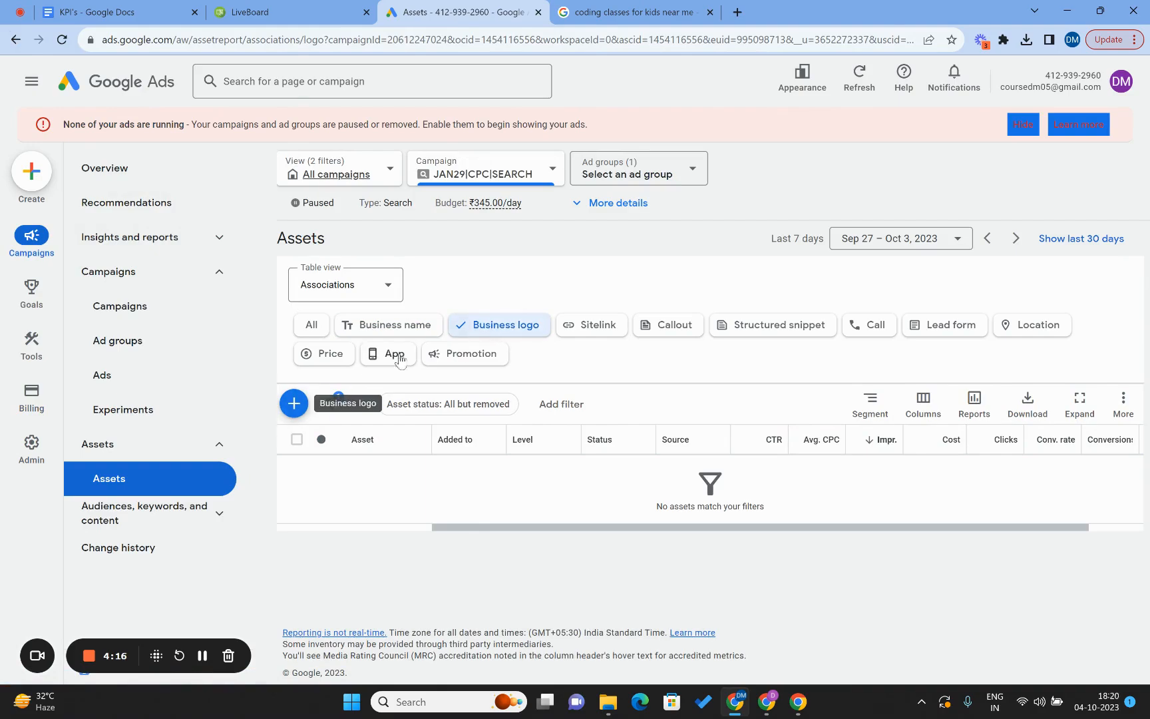
left_click(294, 404)
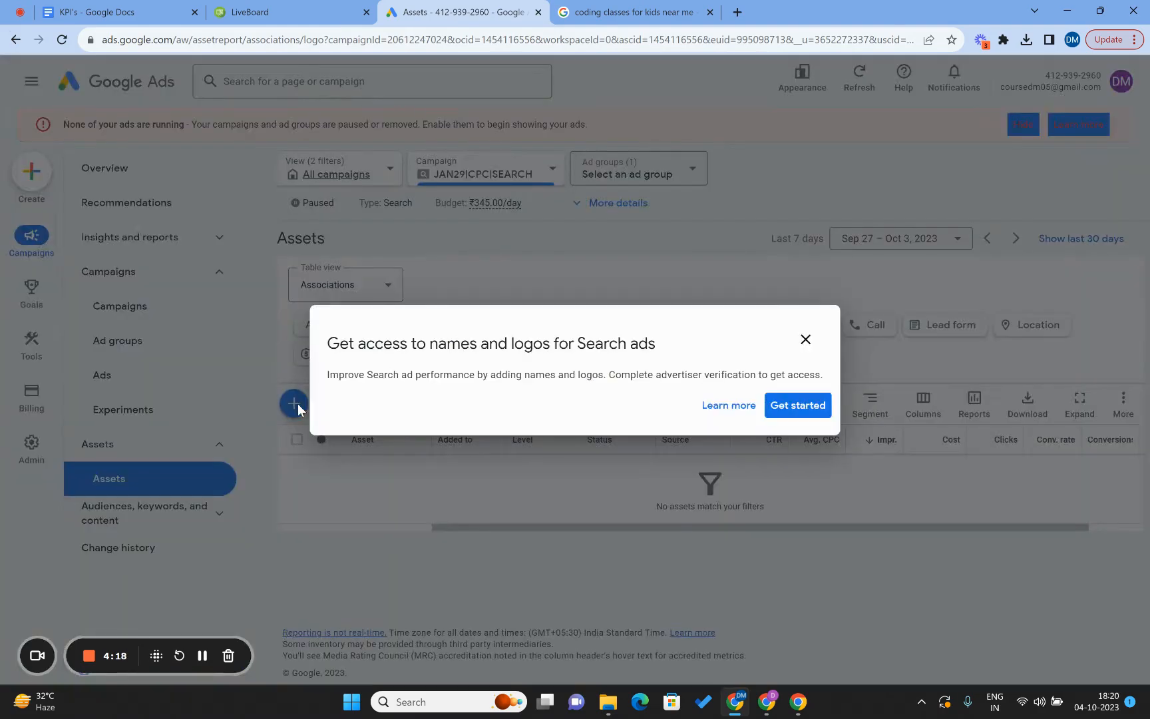
left_click(802, 413)
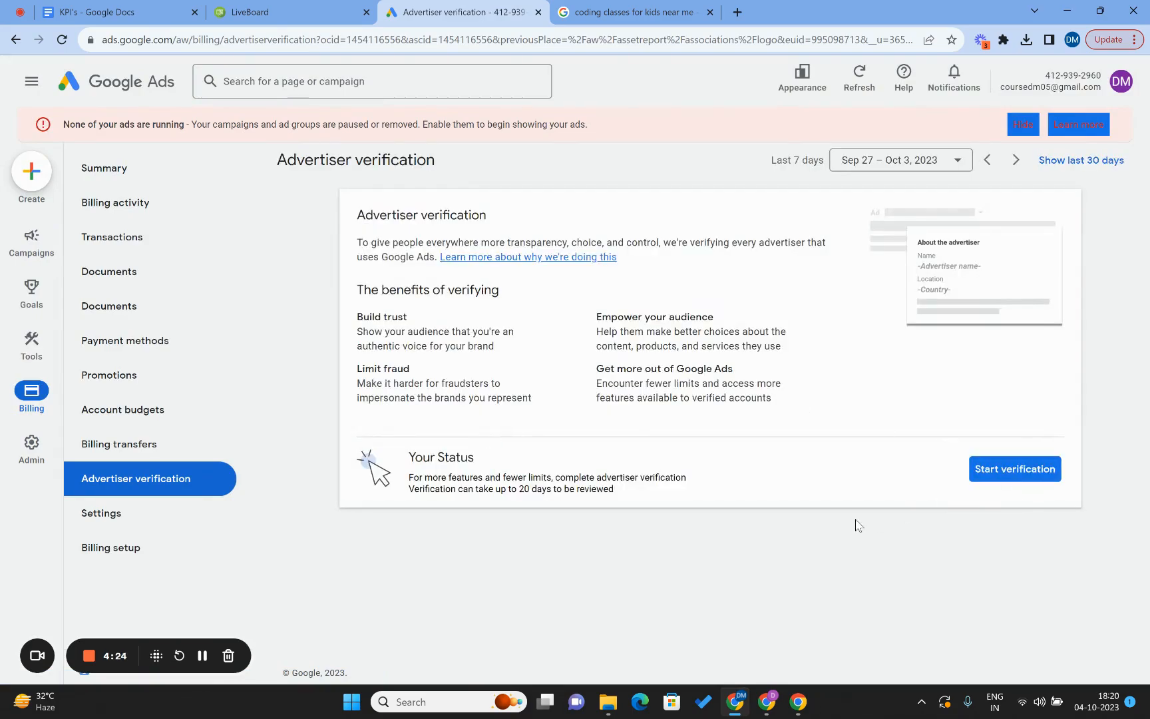
Return from advertiser verification to the campaign's assets and show only the Sitelink assets.
left_click(15, 39)
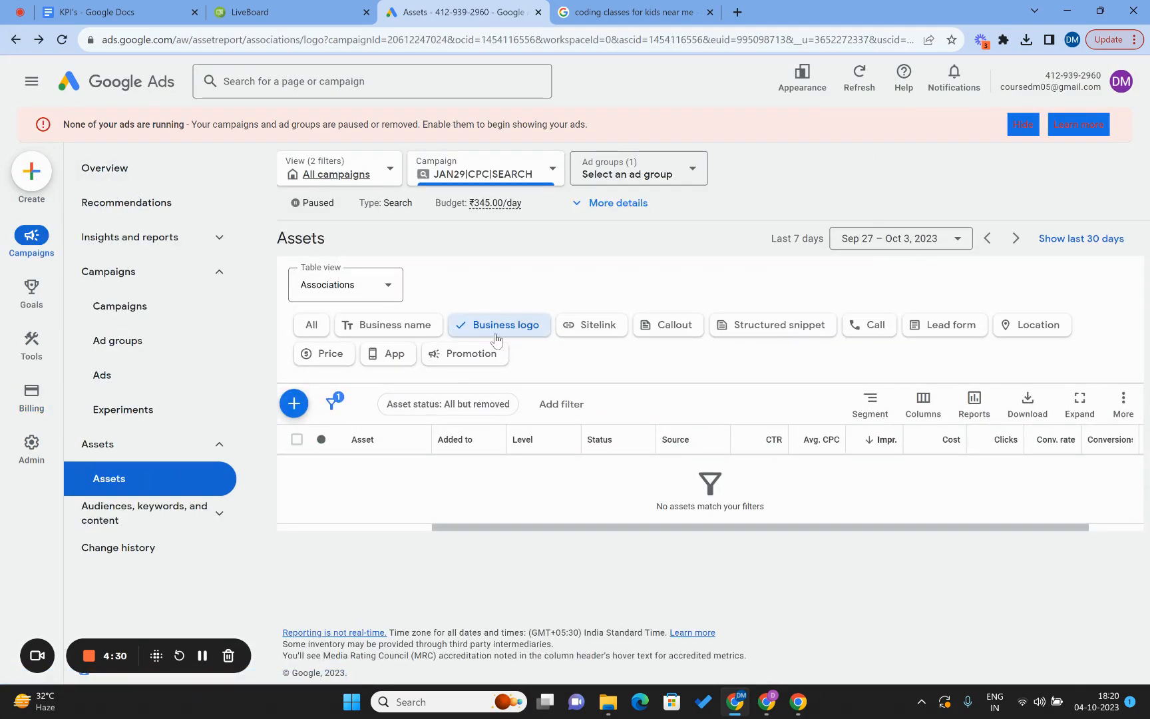
left_click(574, 337)
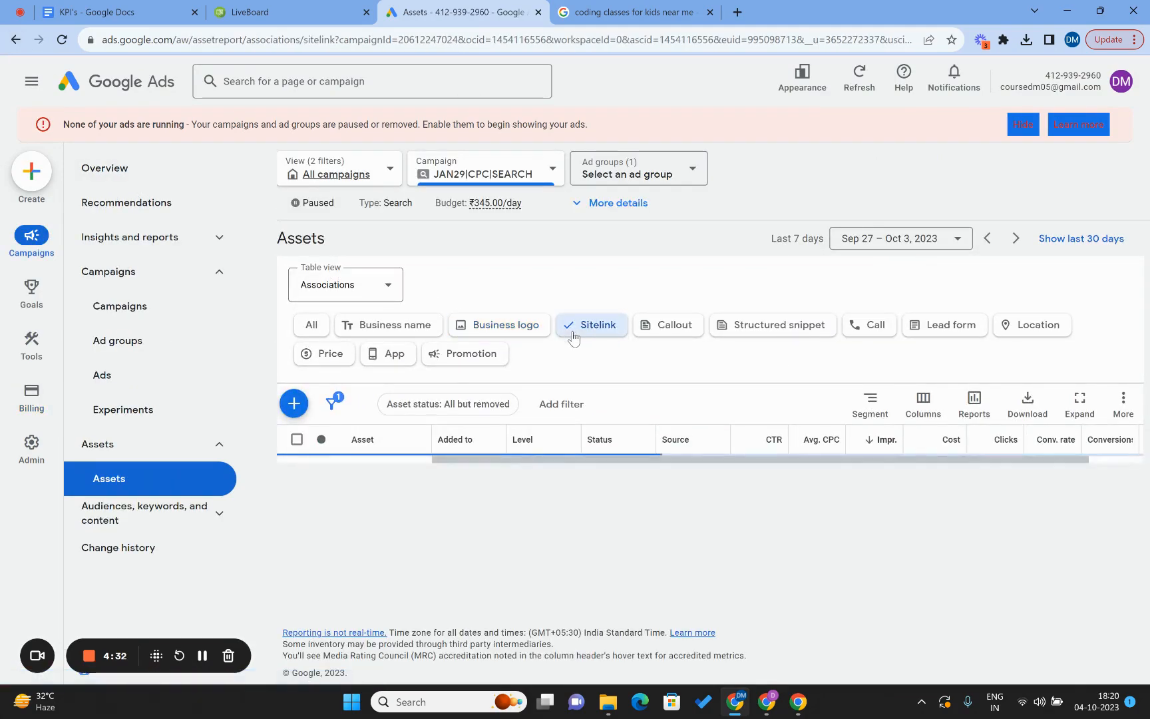
In the Google results for coding classes, open the CodeMonkey ad's Coding Adventure sitelink in a new tab and view it.
left_click(643, 4)
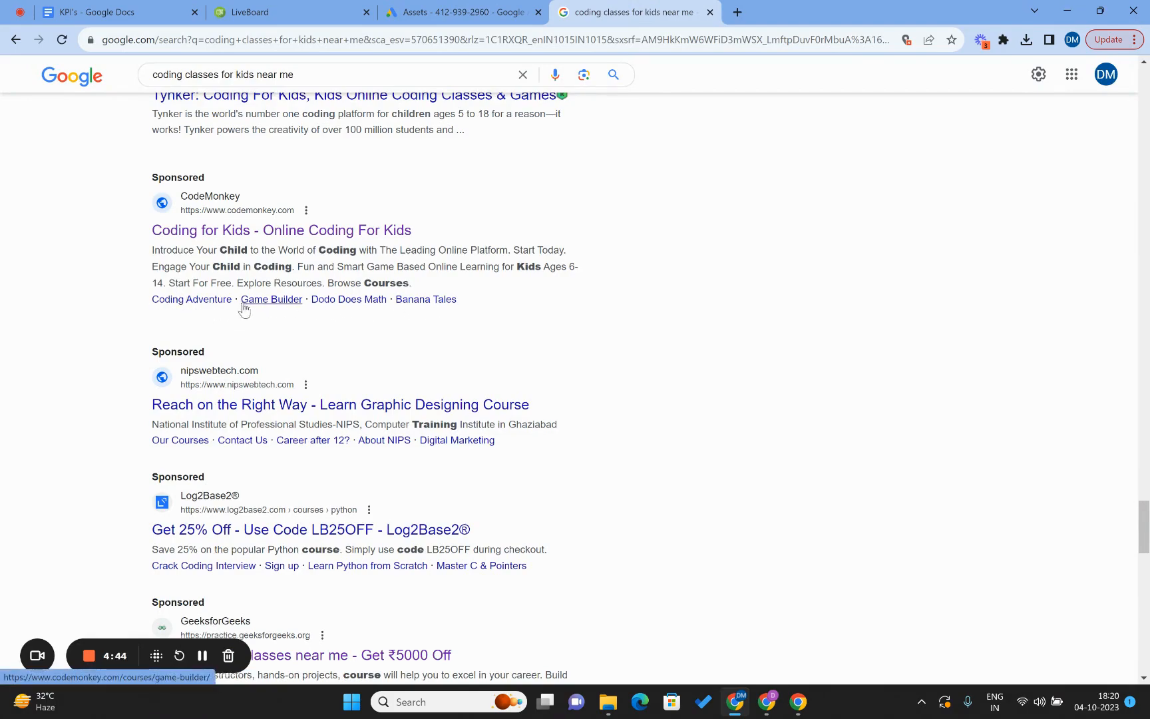
right_click(189, 304)
left_click(205, 316)
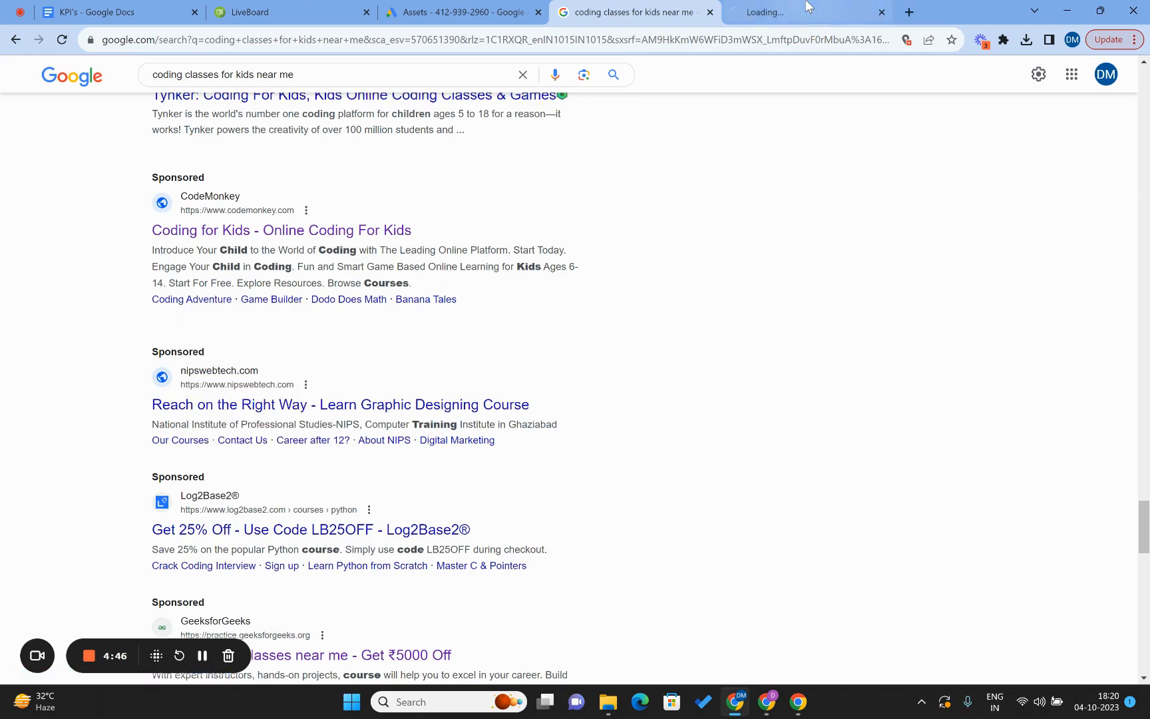
left_click(800, 19)
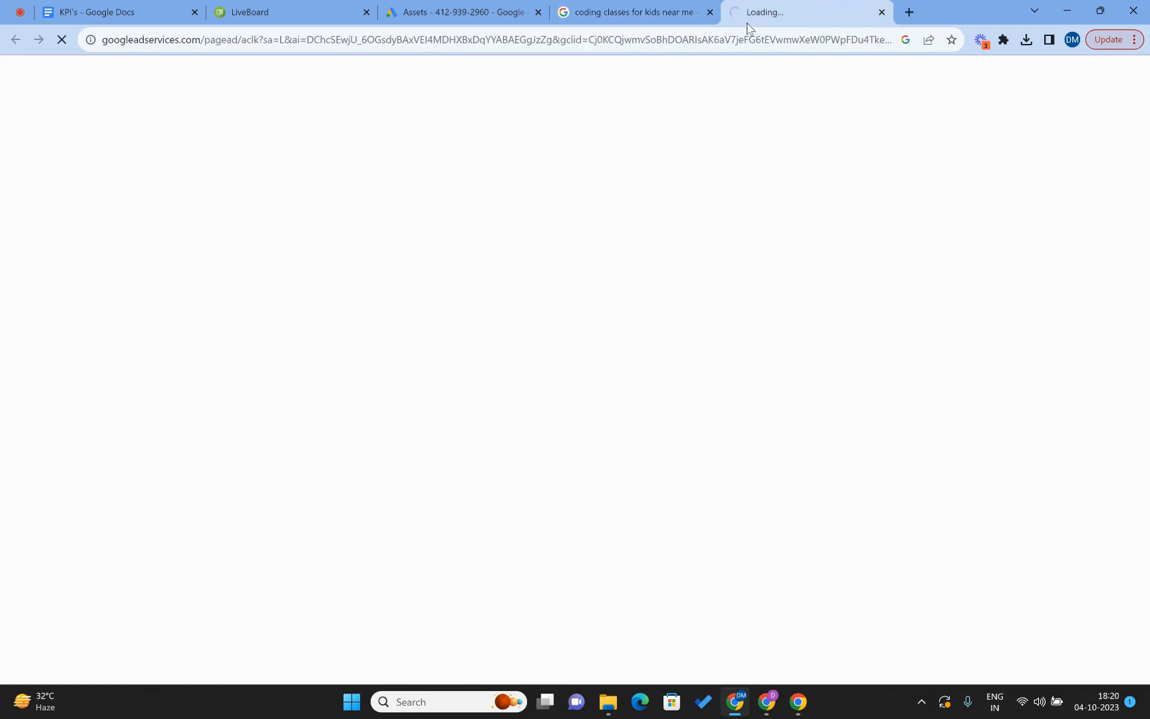
Switch back to Google Ads and start adding a new sitelink to the JAN29|CPC|SEARCH campaign.
left_click(502, 12)
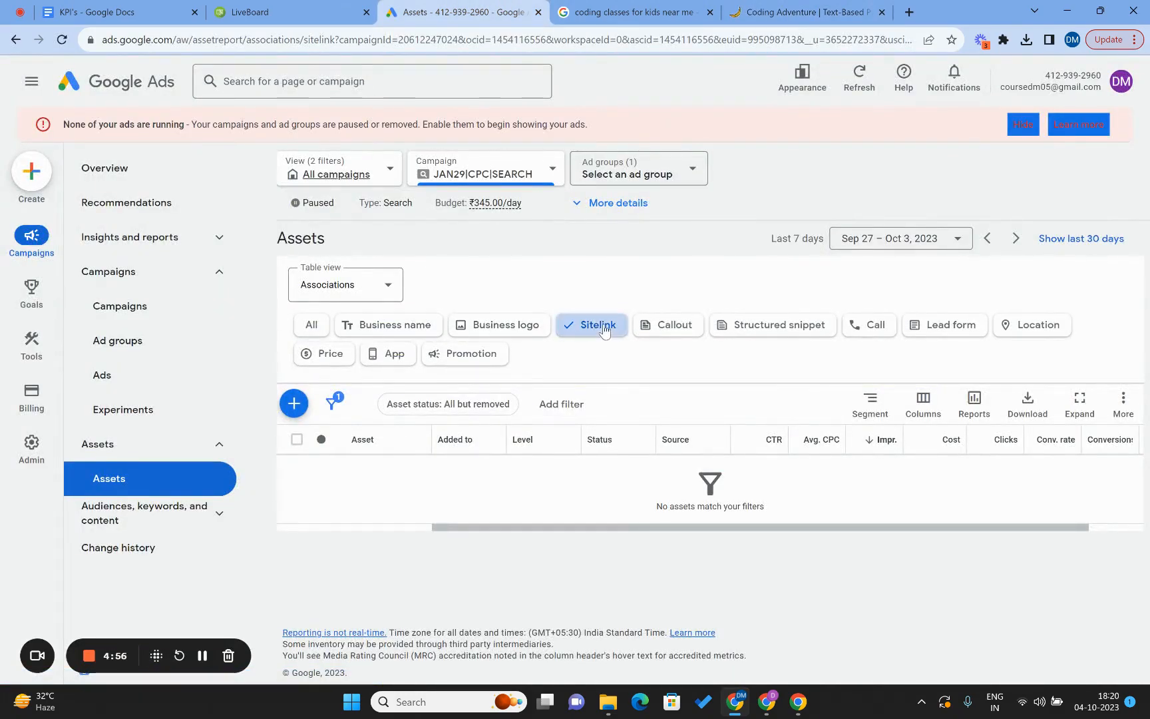
left_click(294, 405)
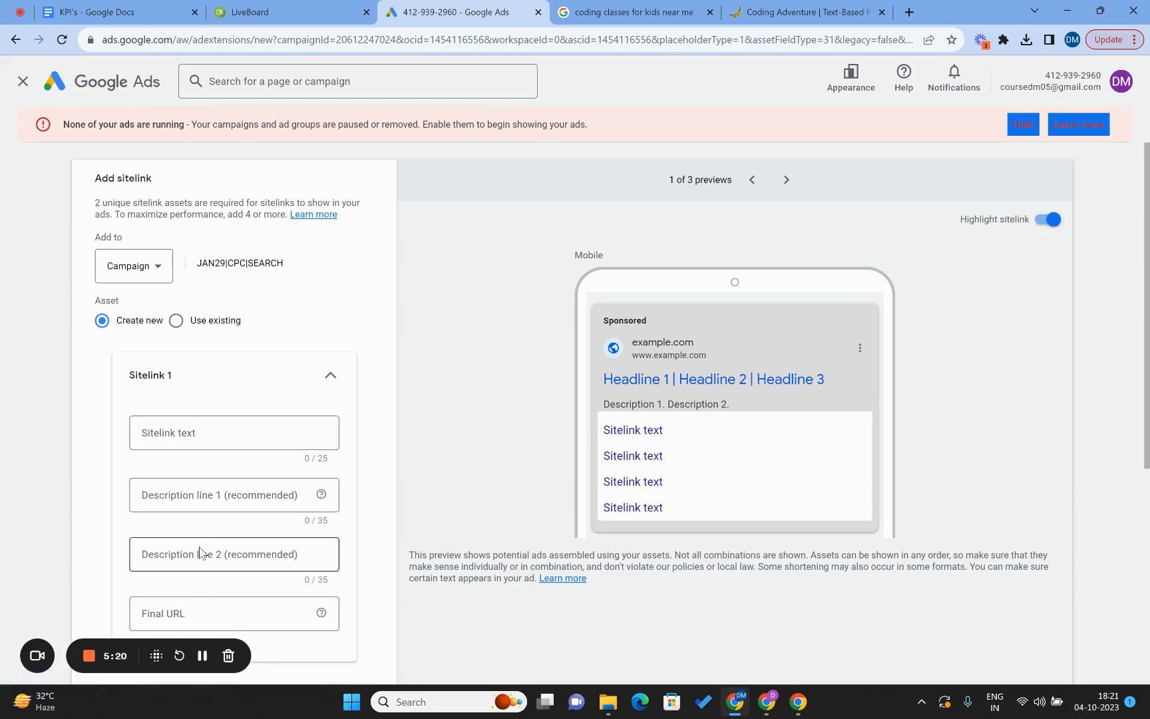
scroll(198, 553, "down", 1)
View the landing page behind CodeMonkey's Coding Adventure sitelink again in a new tab, and return to the sitelink form in Google Ads.
left_click(626, 12)
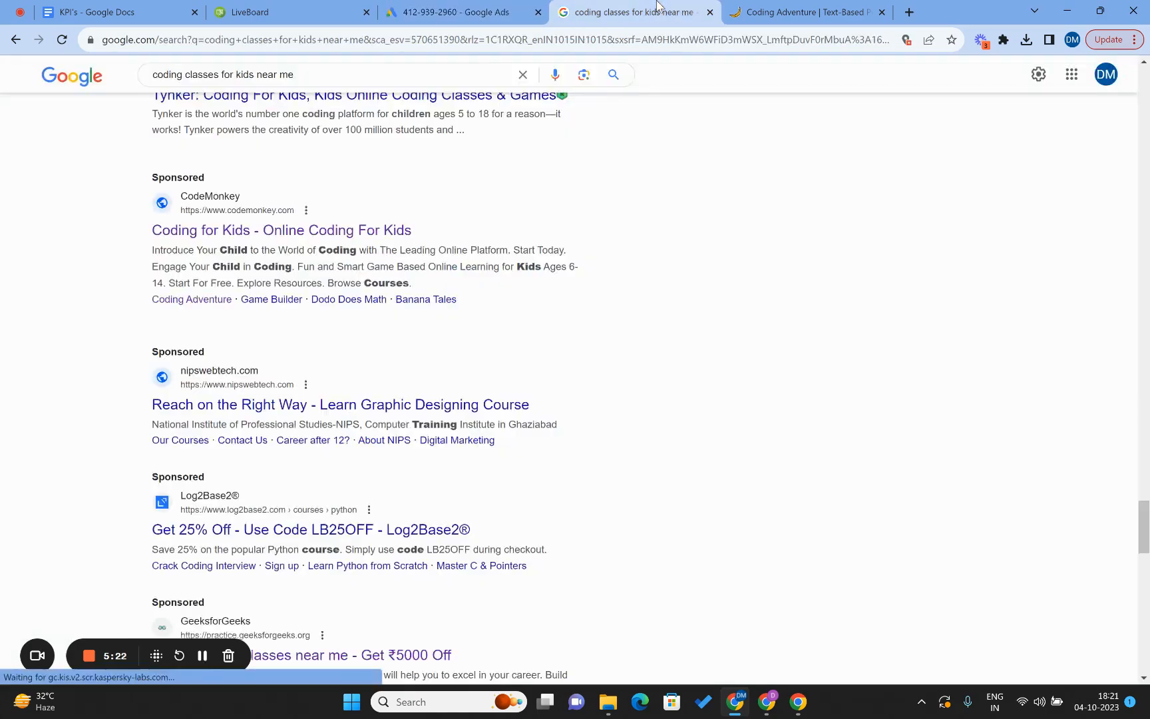
right_click(203, 307)
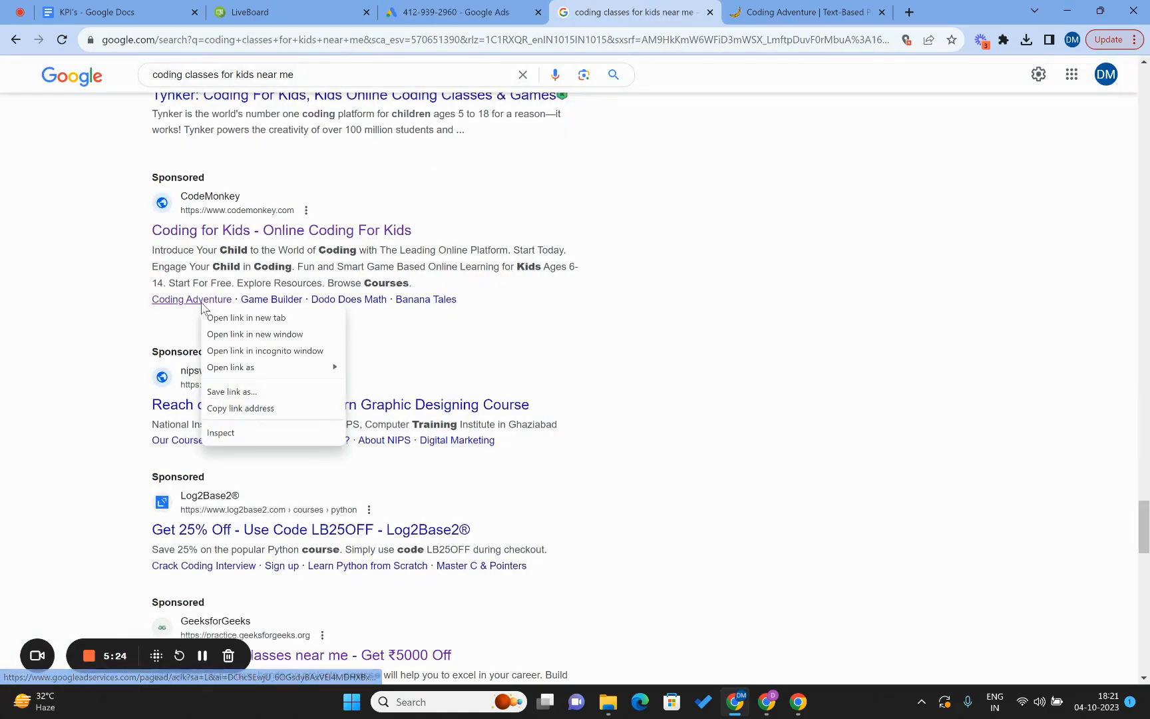
left_click(233, 318)
left_click(756, 8)
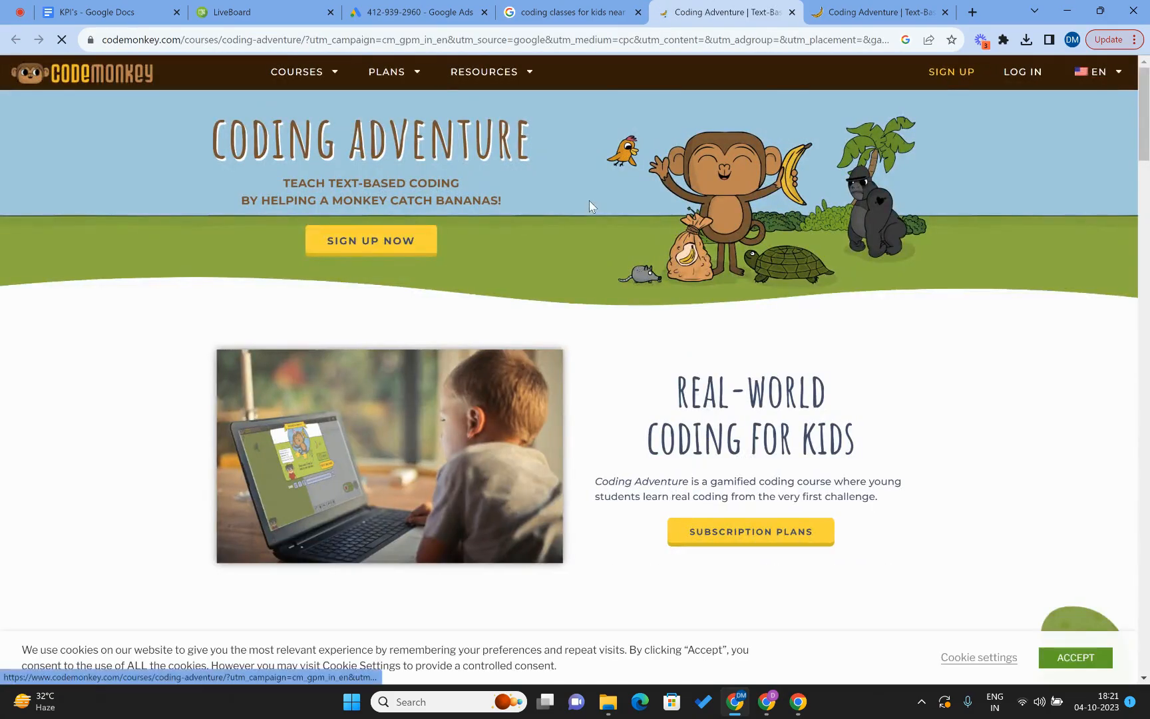
left_click(413, 8)
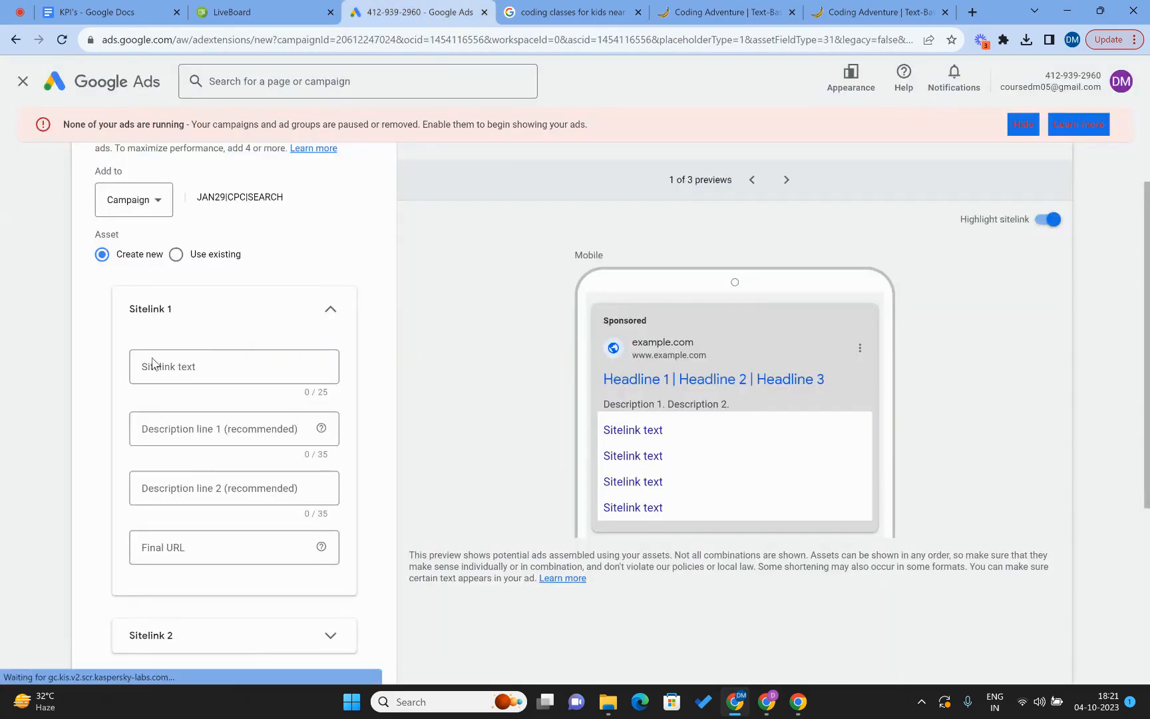
scroll(165, 365, "up", 1)
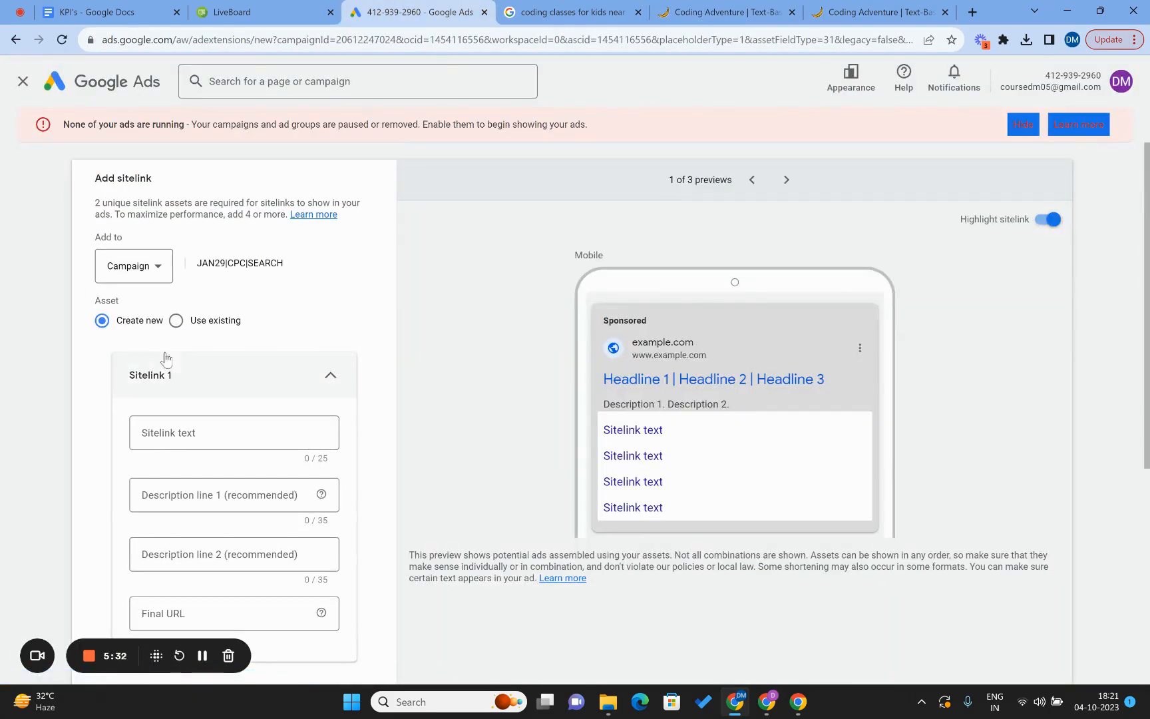
Try adding the sitelink at the account, campaign and ad group levels, and cancel the ad group selection.
left_click(144, 273)
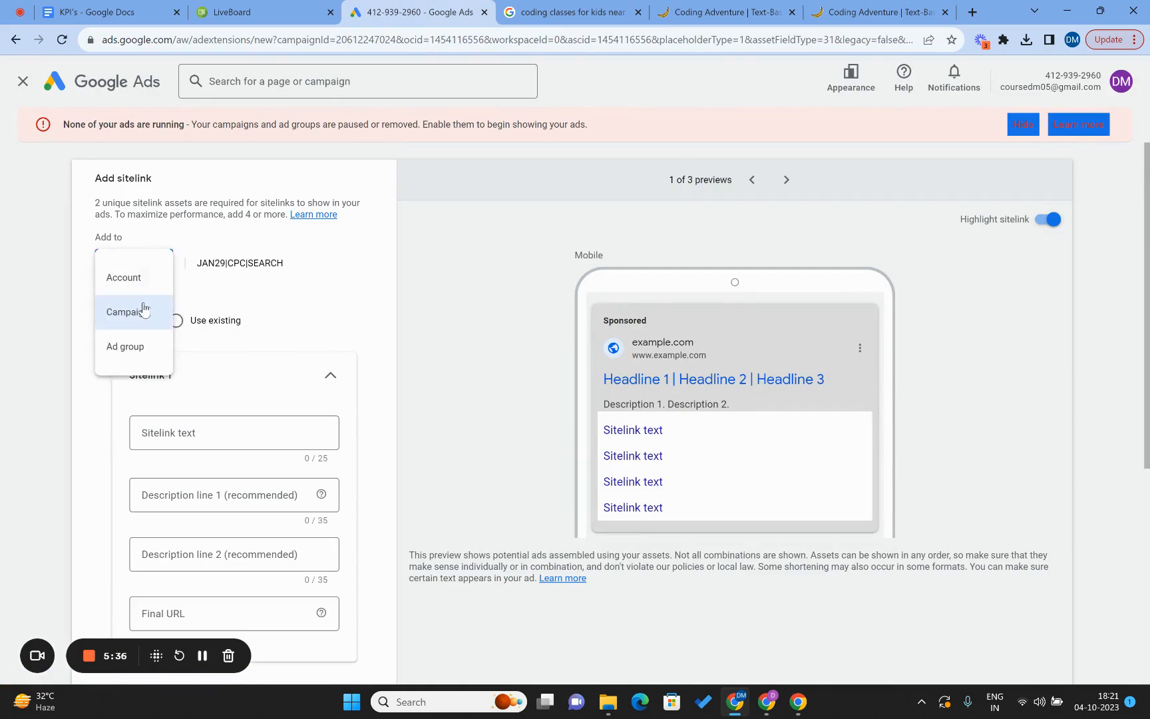
left_click(140, 288)
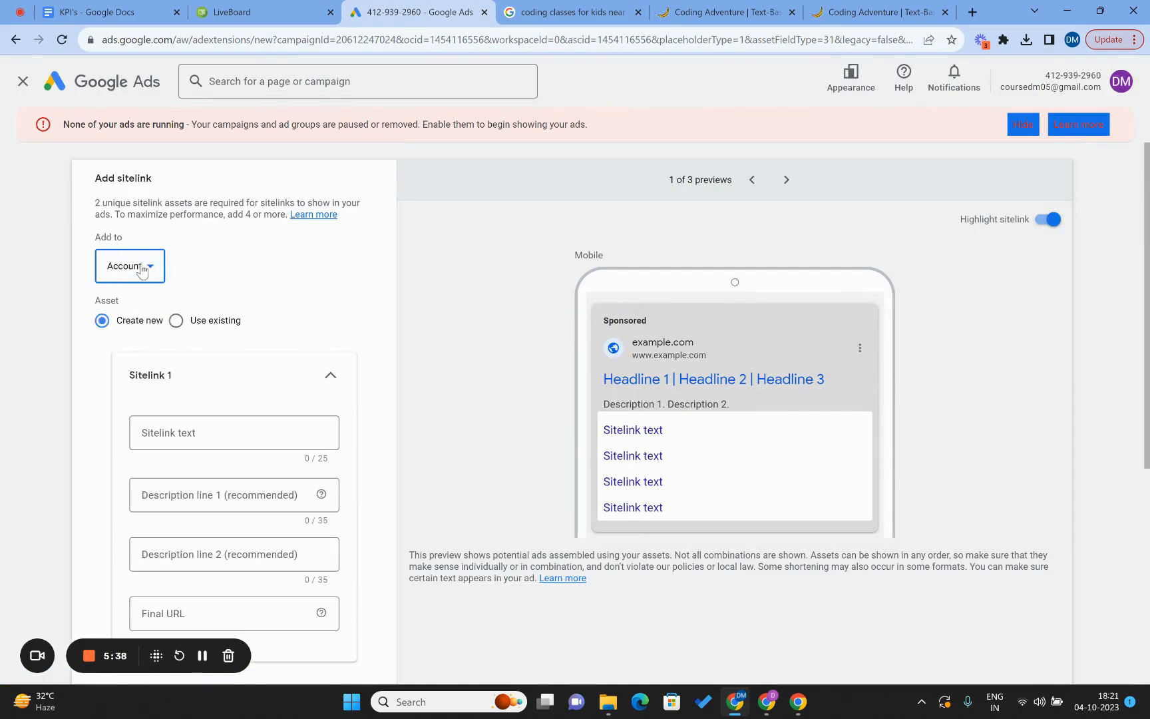
left_click(141, 269)
left_click(140, 325)
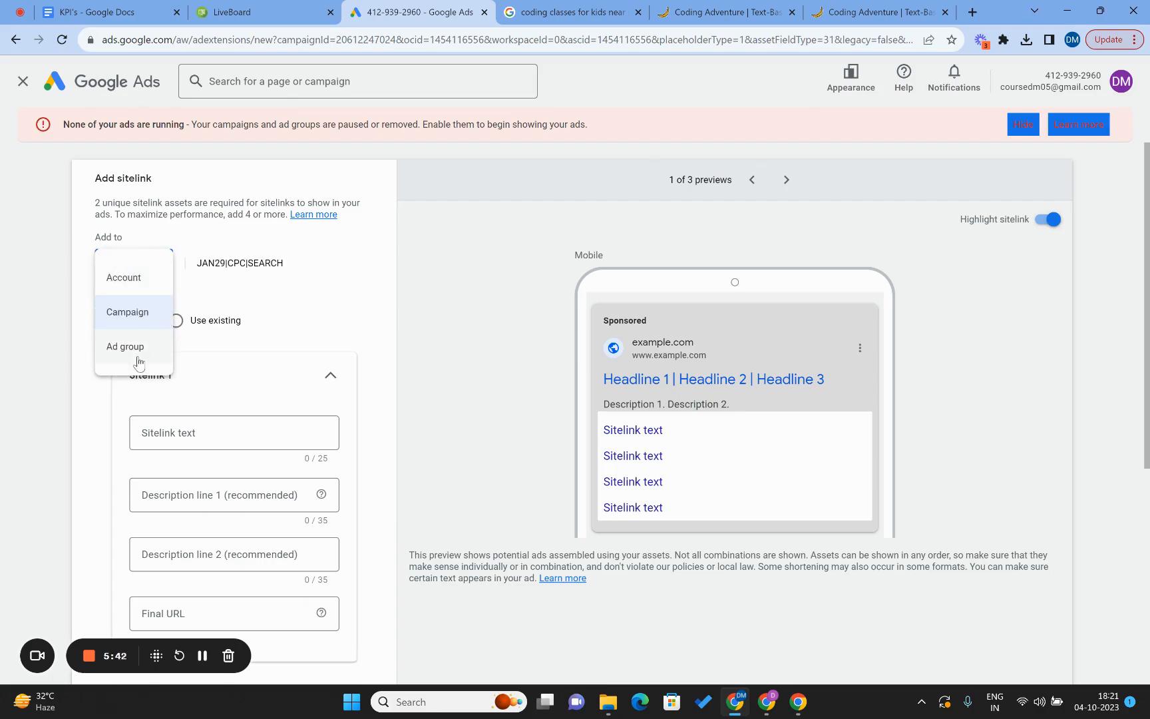
left_click(132, 349)
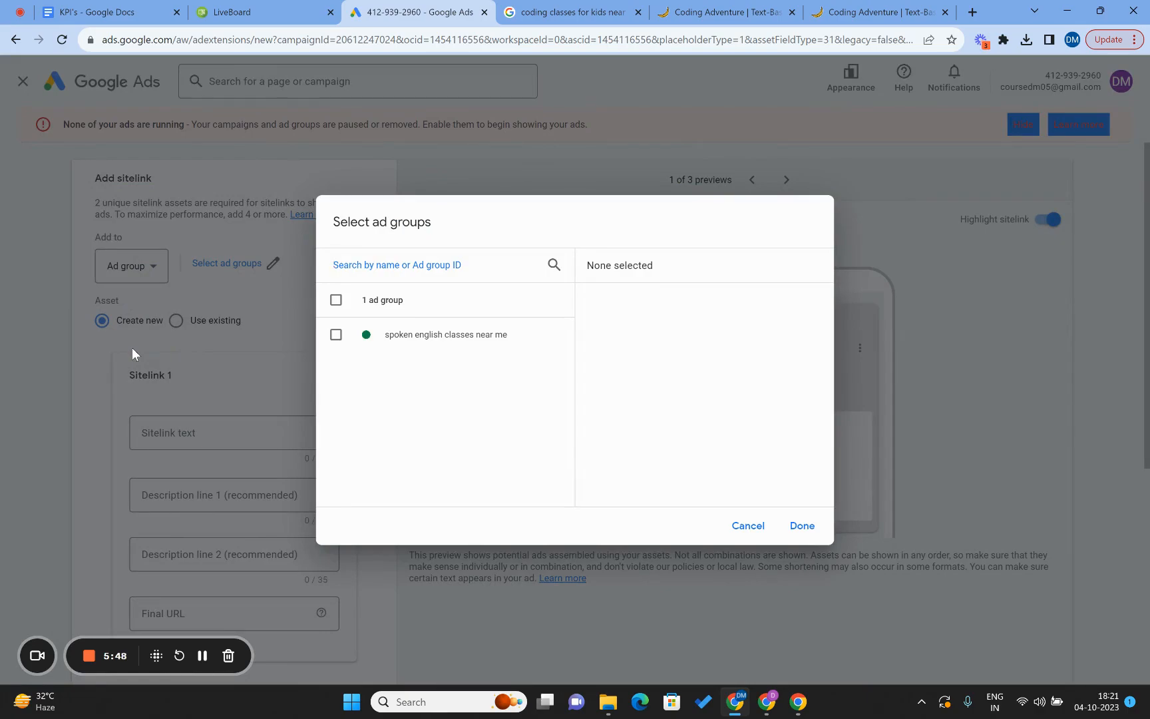
left_click(208, 655)
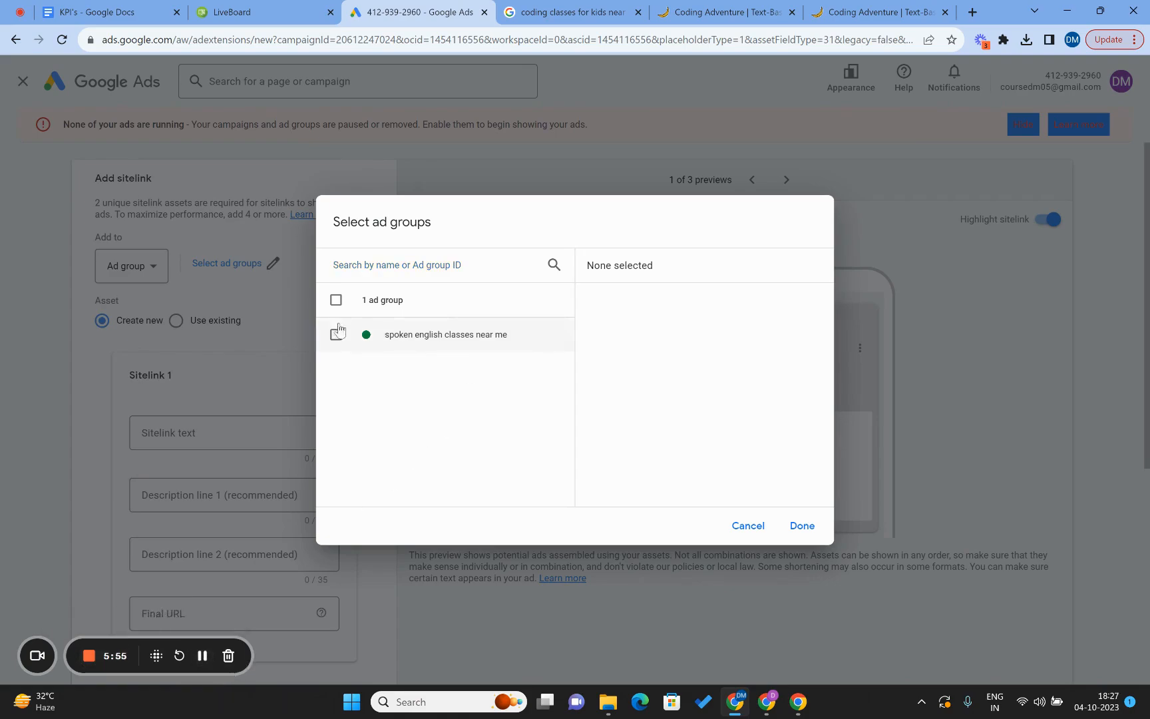
left_click(749, 526)
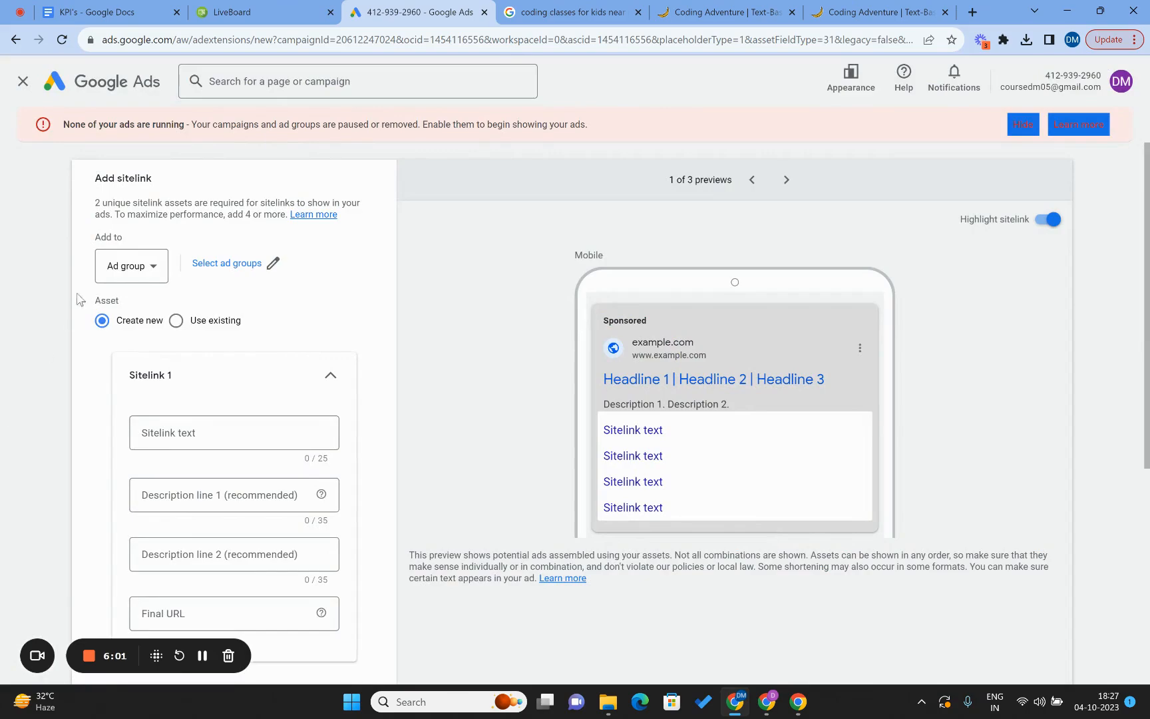
Switch the sitelink's level to Account and back to Campaign.
left_click(147, 267)
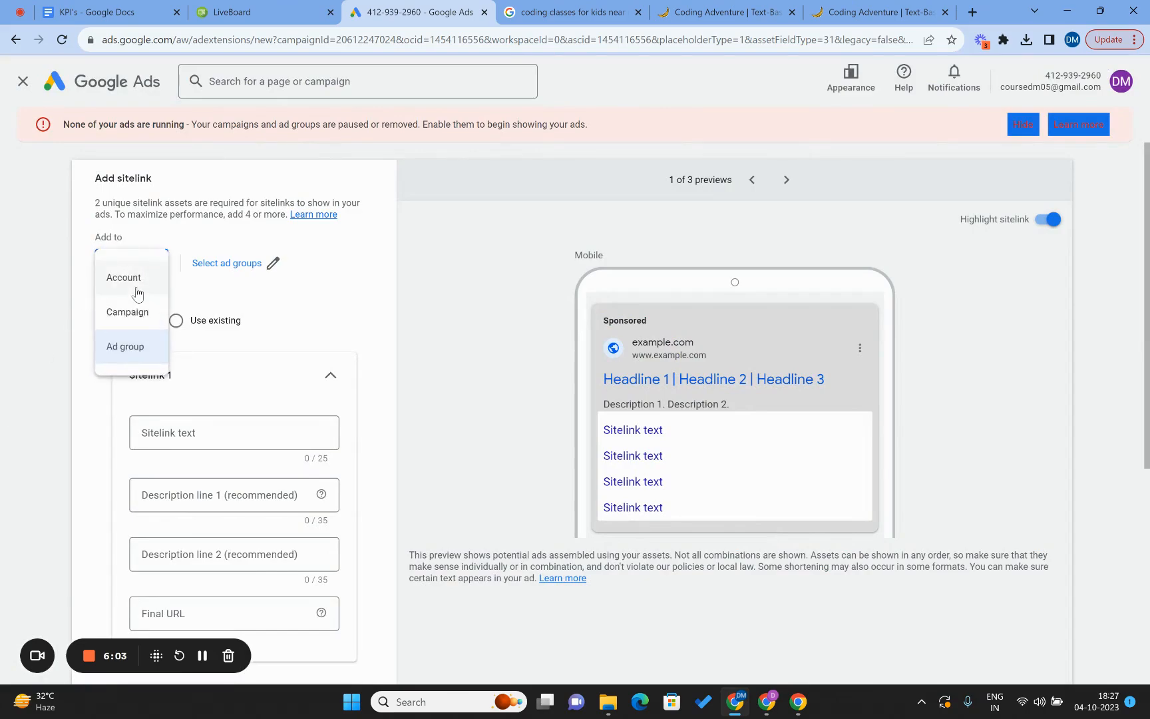
left_click(133, 278)
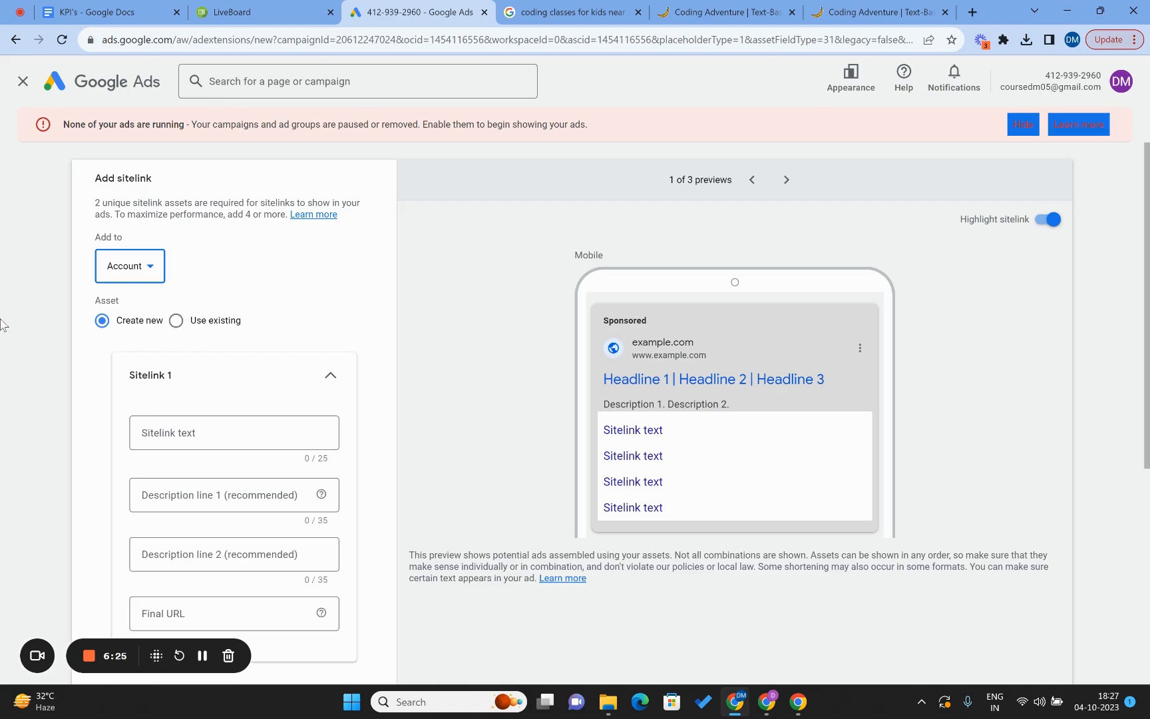
left_click(106, 264)
left_click(118, 315)
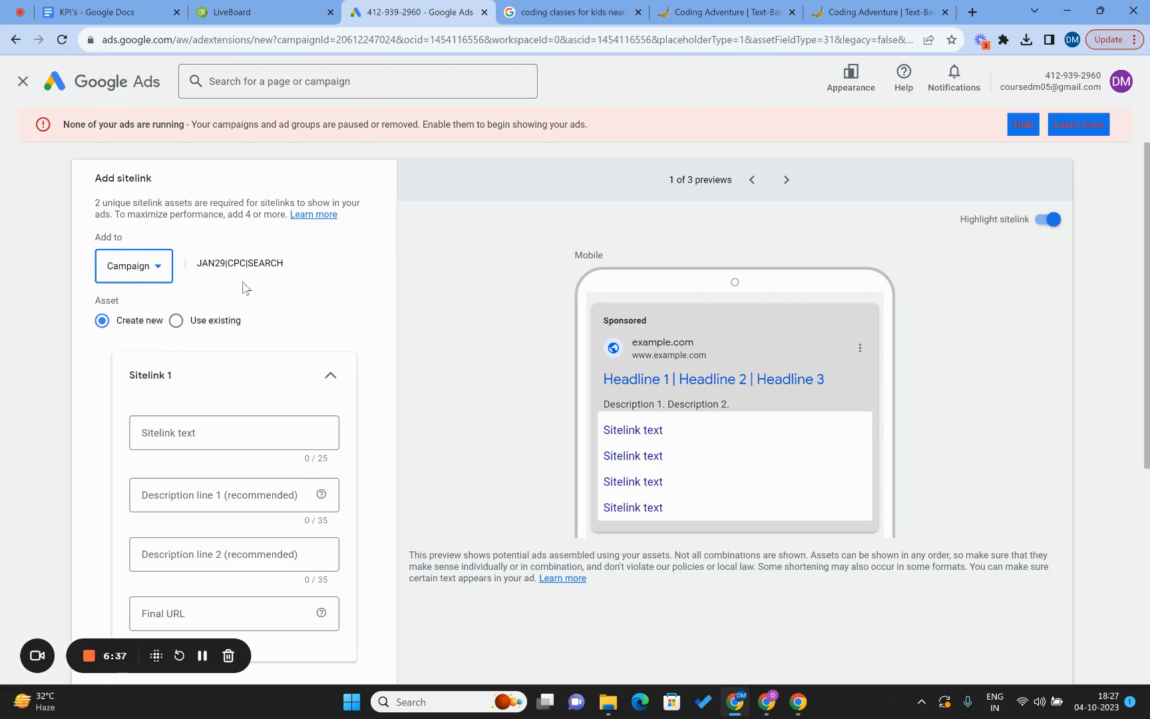
Try the ad group level for the sitelink, cancel the ad group selection, and set the level back to Campaign.
left_click(115, 261)
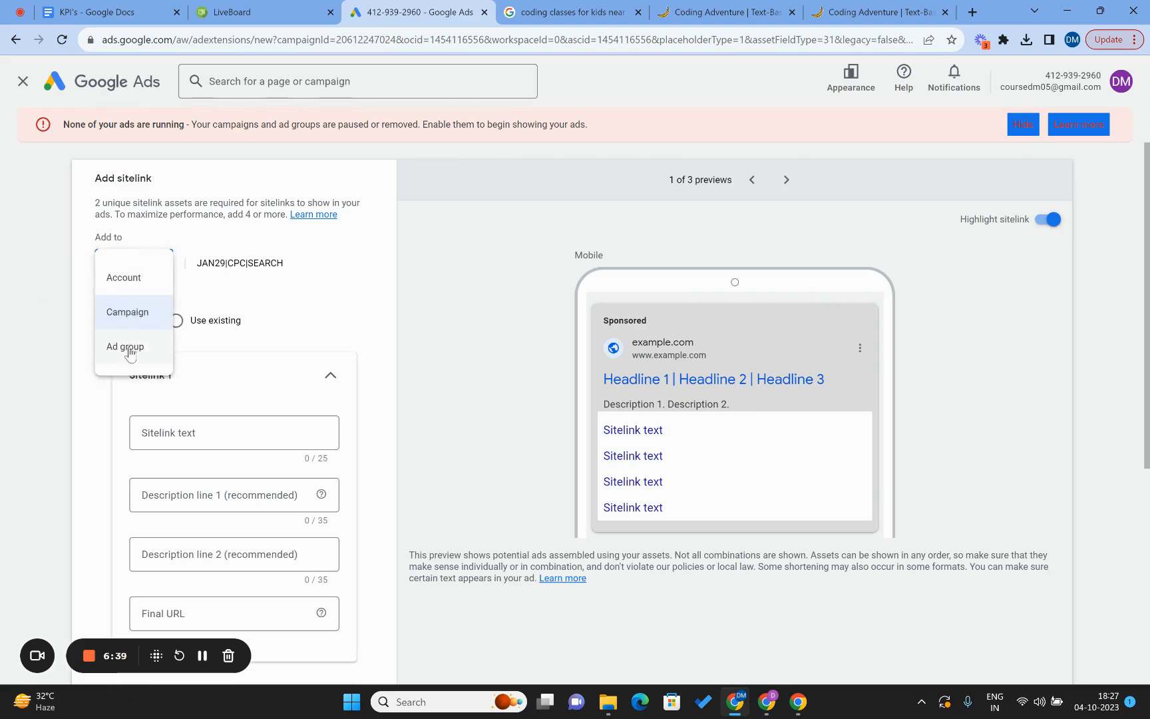
left_click(134, 345)
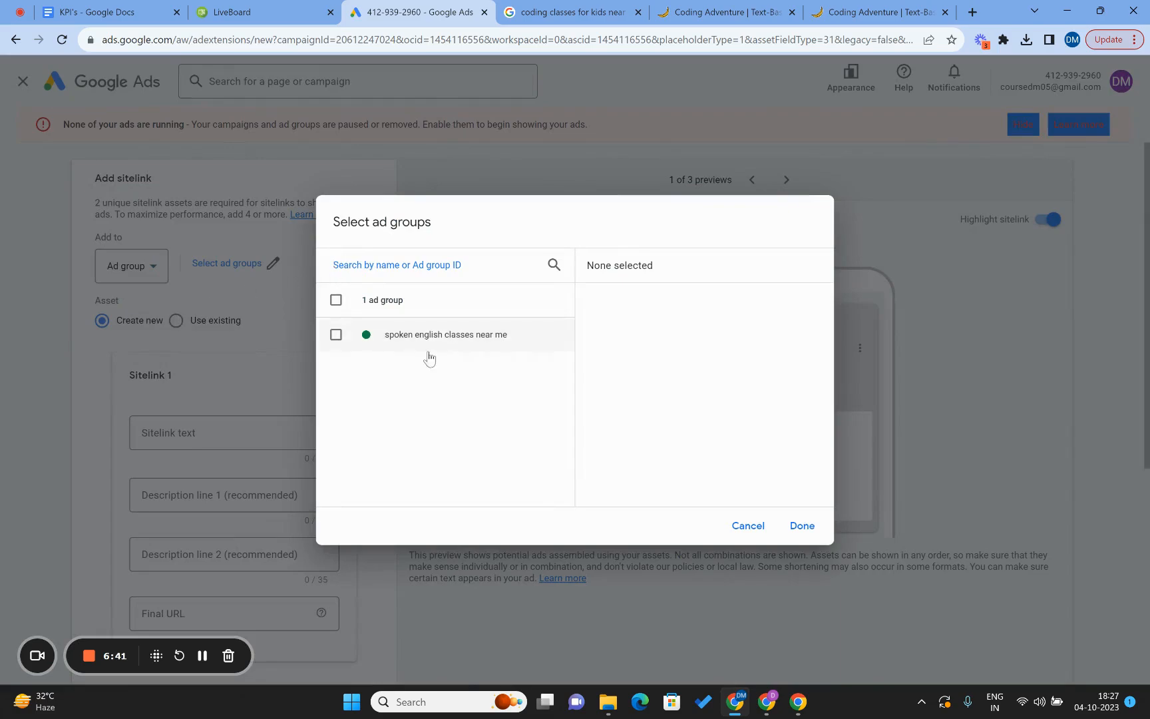
left_click(745, 526)
left_click(141, 269)
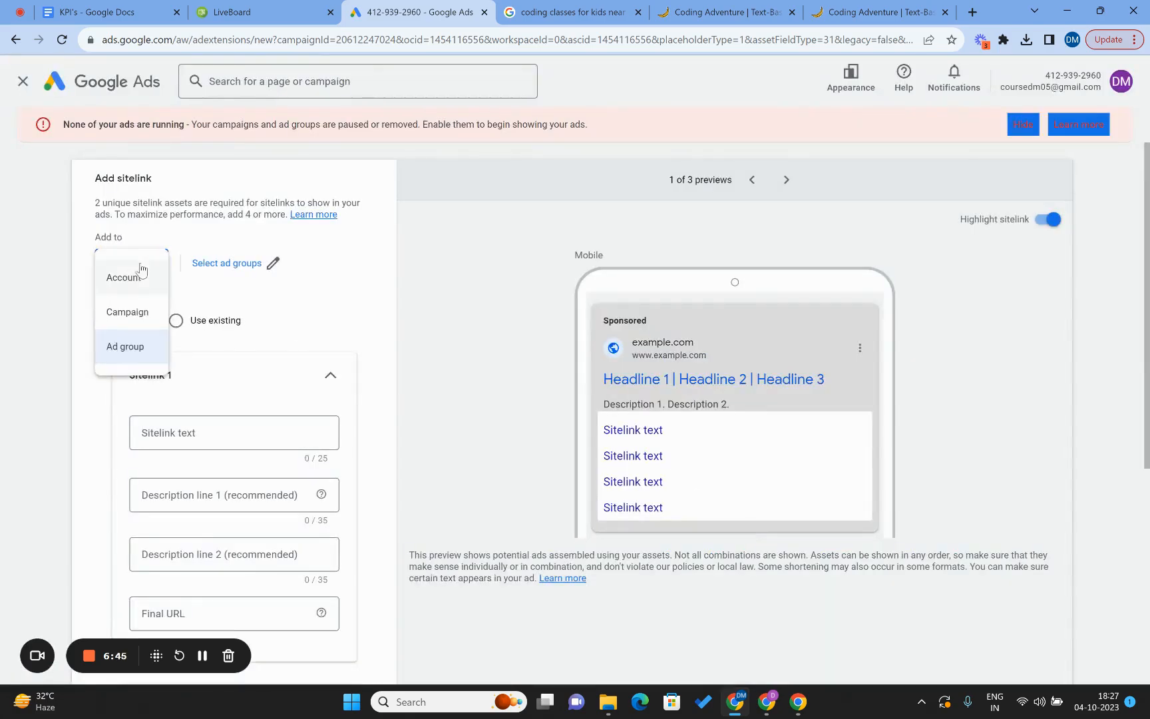
left_click(137, 315)
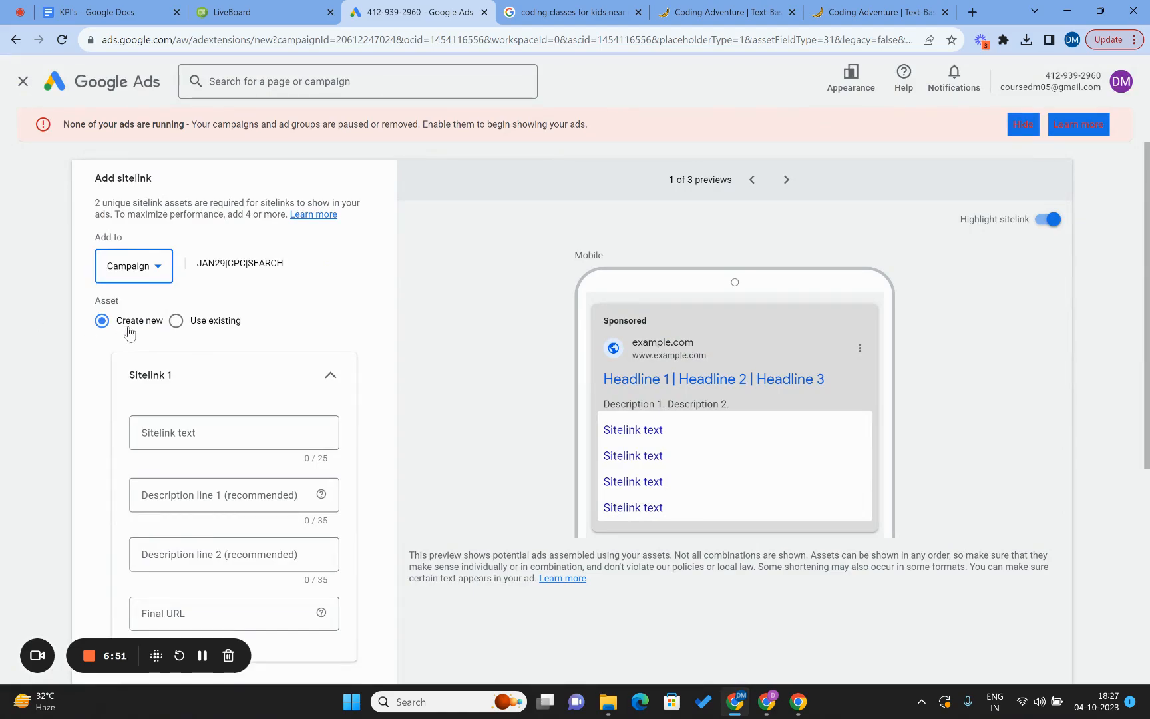
Check the option to use existing sitelink assets, and return to creating a new sitelink with its text field ready.
left_click(191, 329)
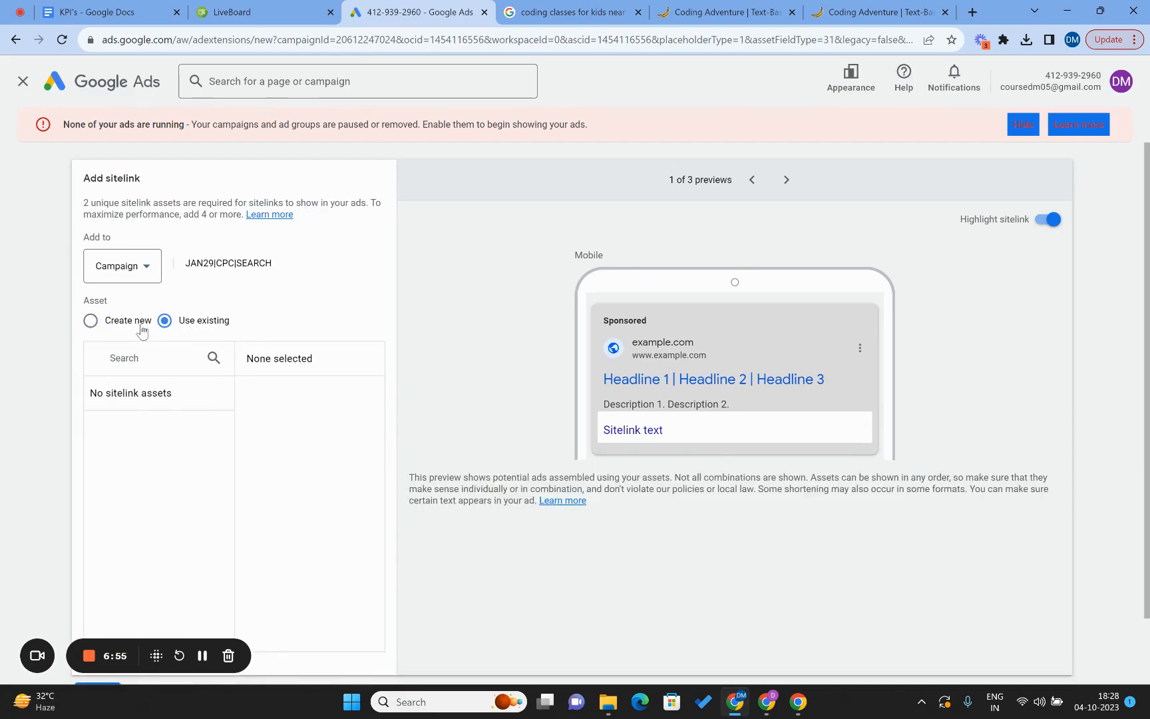
left_click(92, 322)
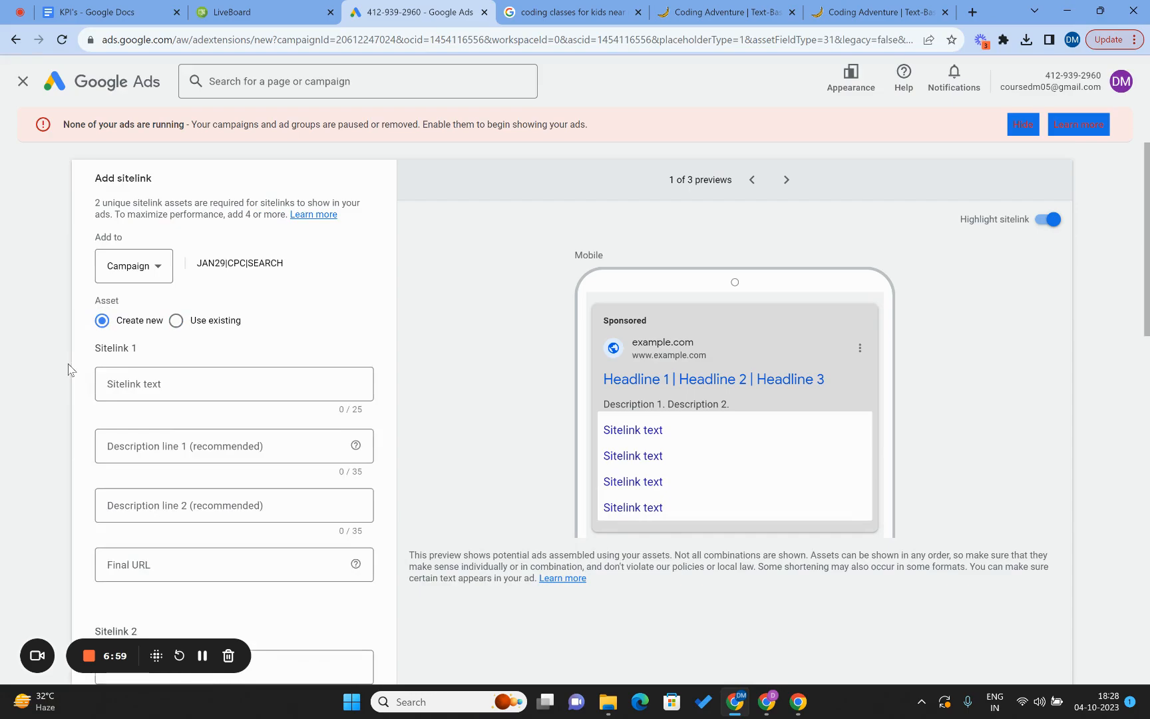
scroll(68, 365, "down", 1)
left_click(182, 333)
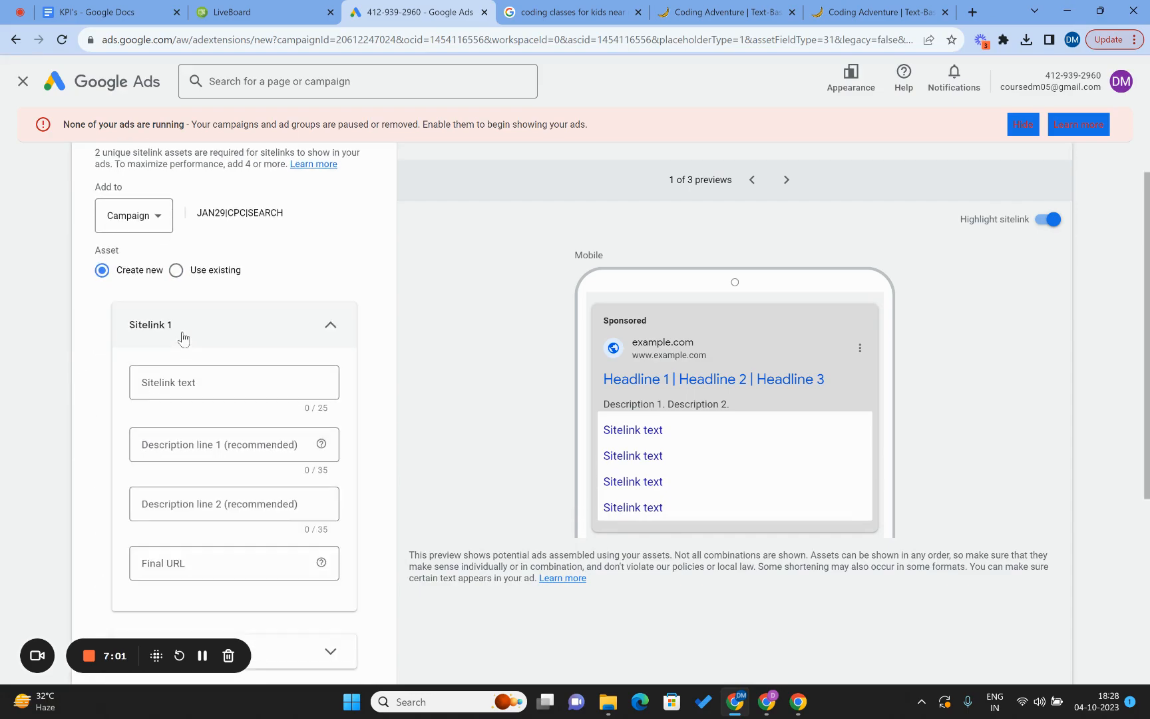
left_click(187, 382)
scroll(188, 392, "down", 1)
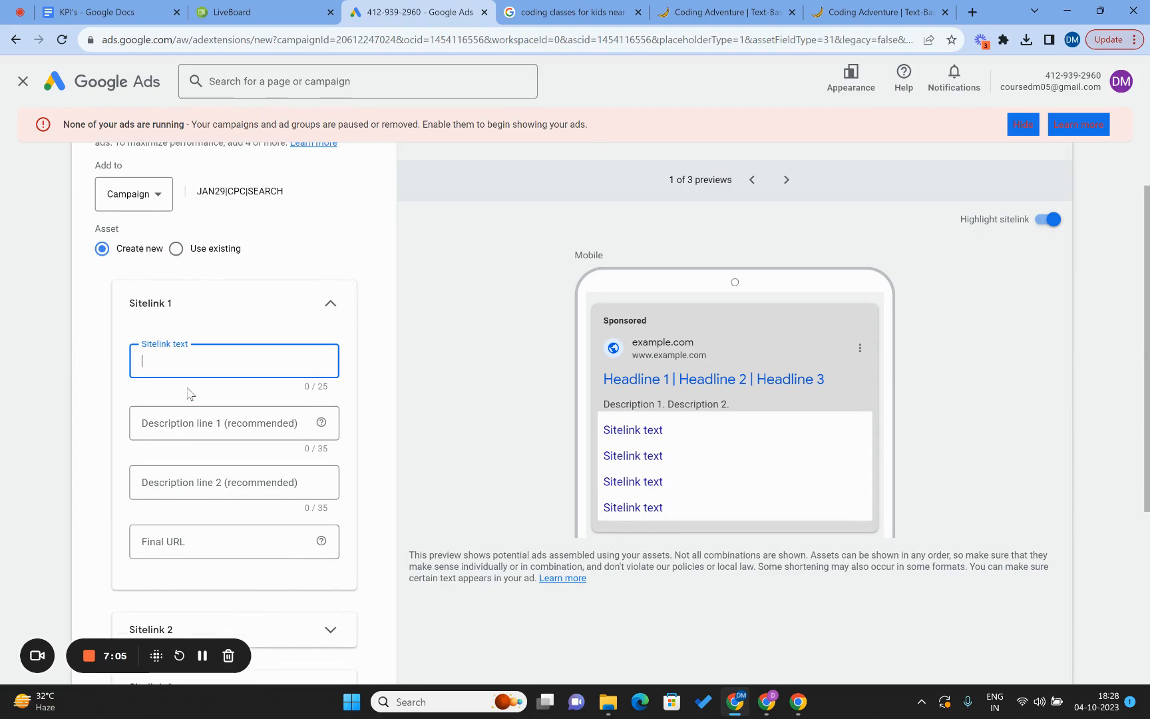
Review the Coding Adventure landing page and the CodeMonkey search ad for reference, and return to the sitelink form in Google Ads.
left_click(704, 8)
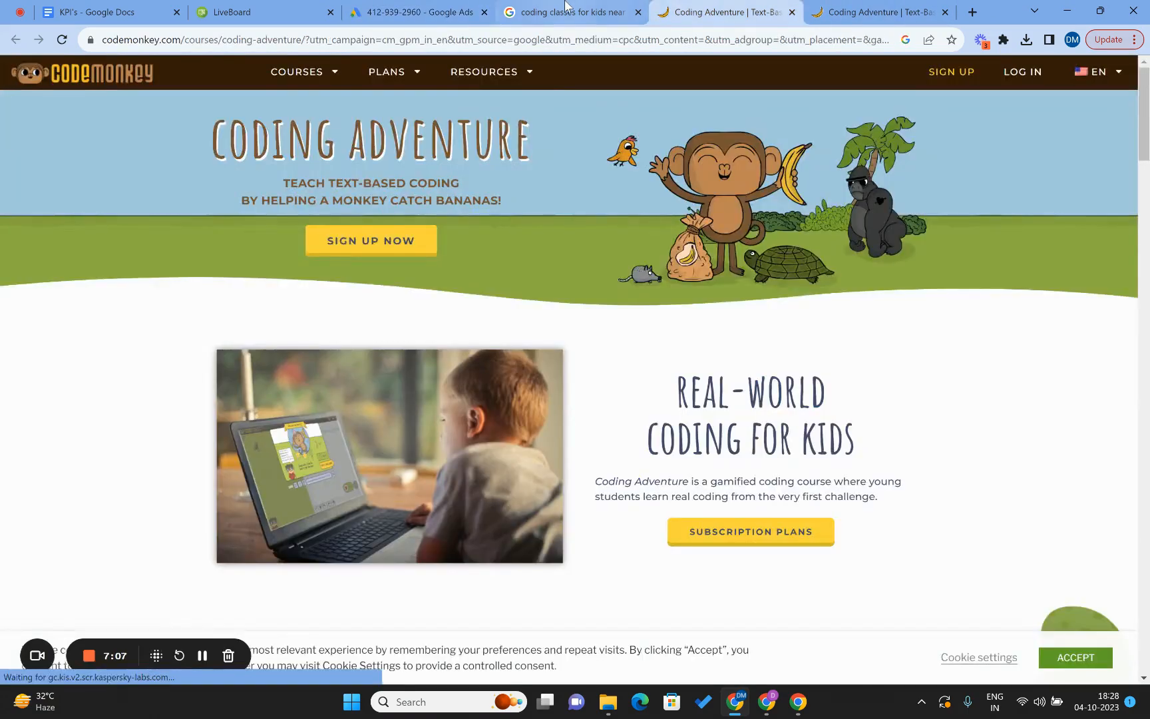
left_click(567, 10)
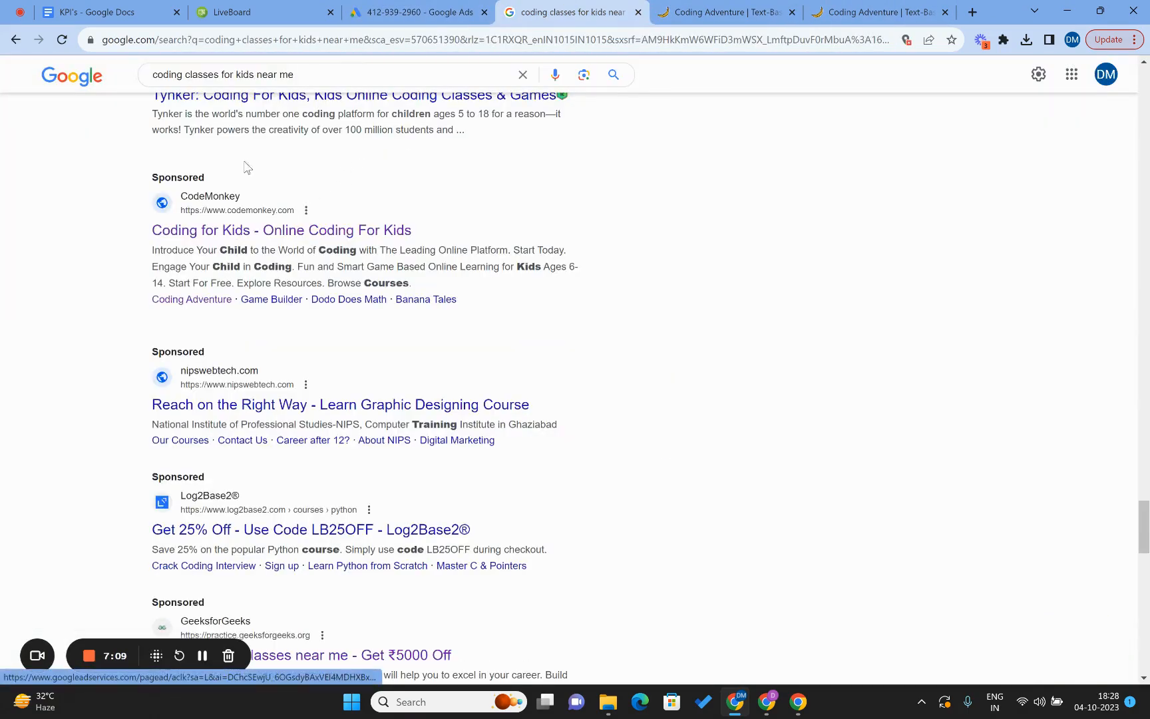
left_click(279, 8)
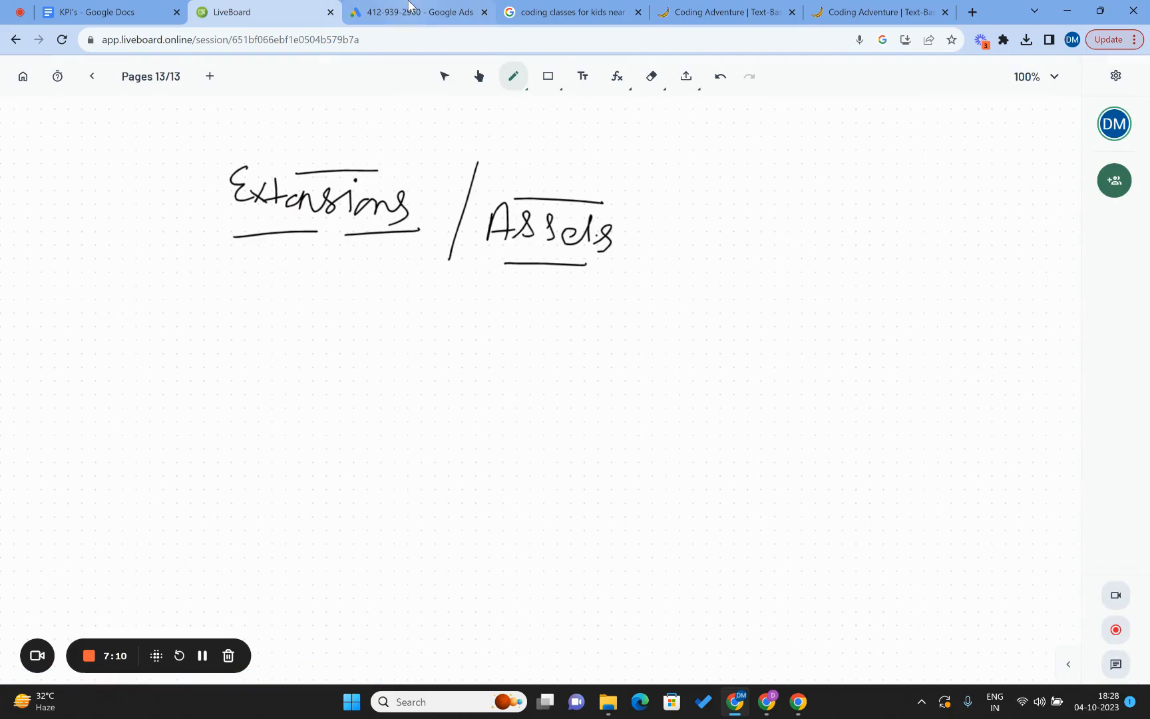
left_click(374, 17)
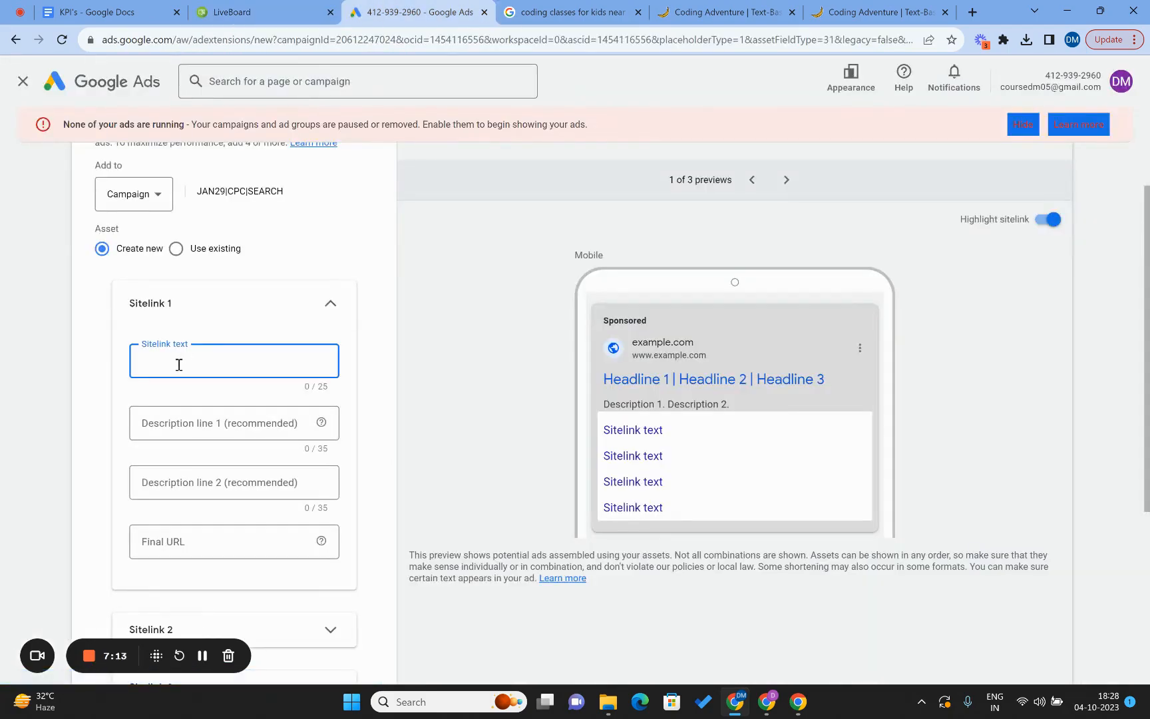
Enter Testimonials as the first sitelink's text.
type("Abou")
key("ctrl+a")
type("Tesimonials")
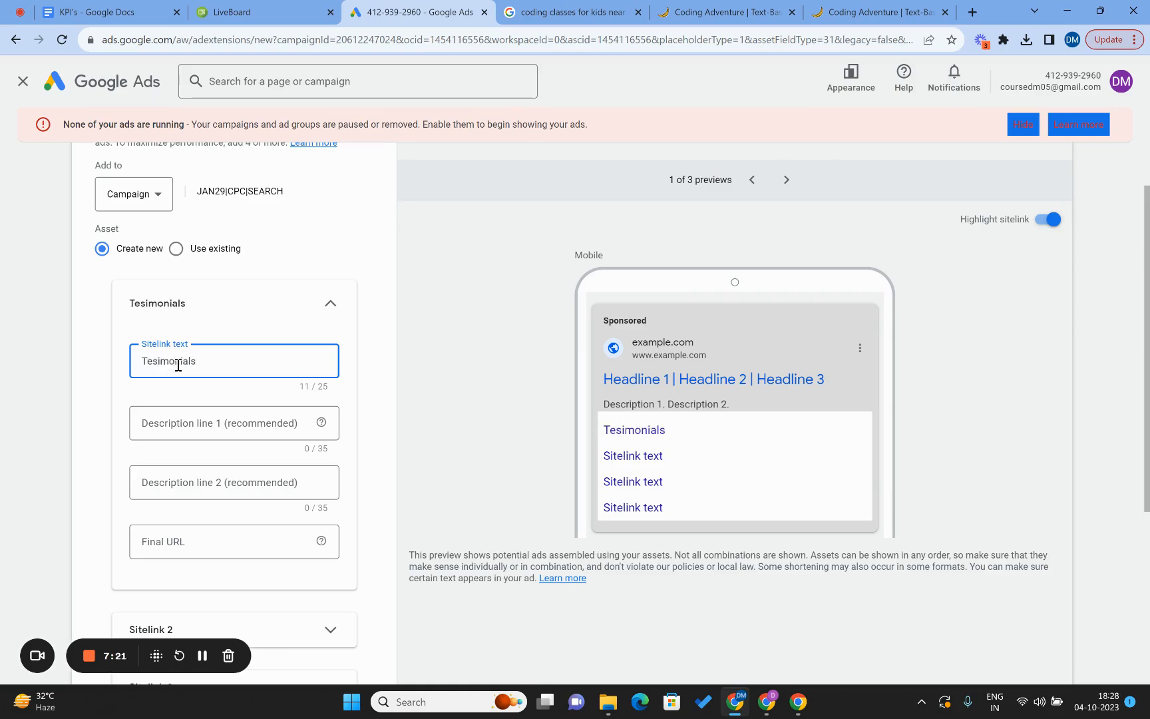
left_click(183, 424)
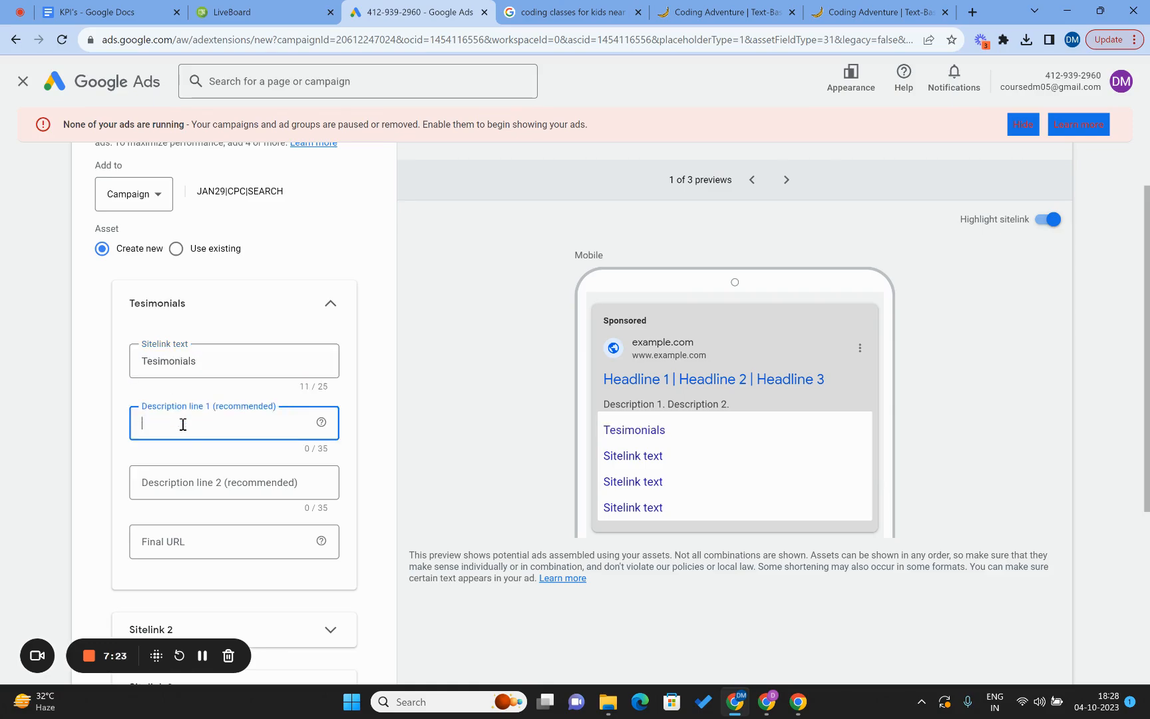
left_click(166, 359)
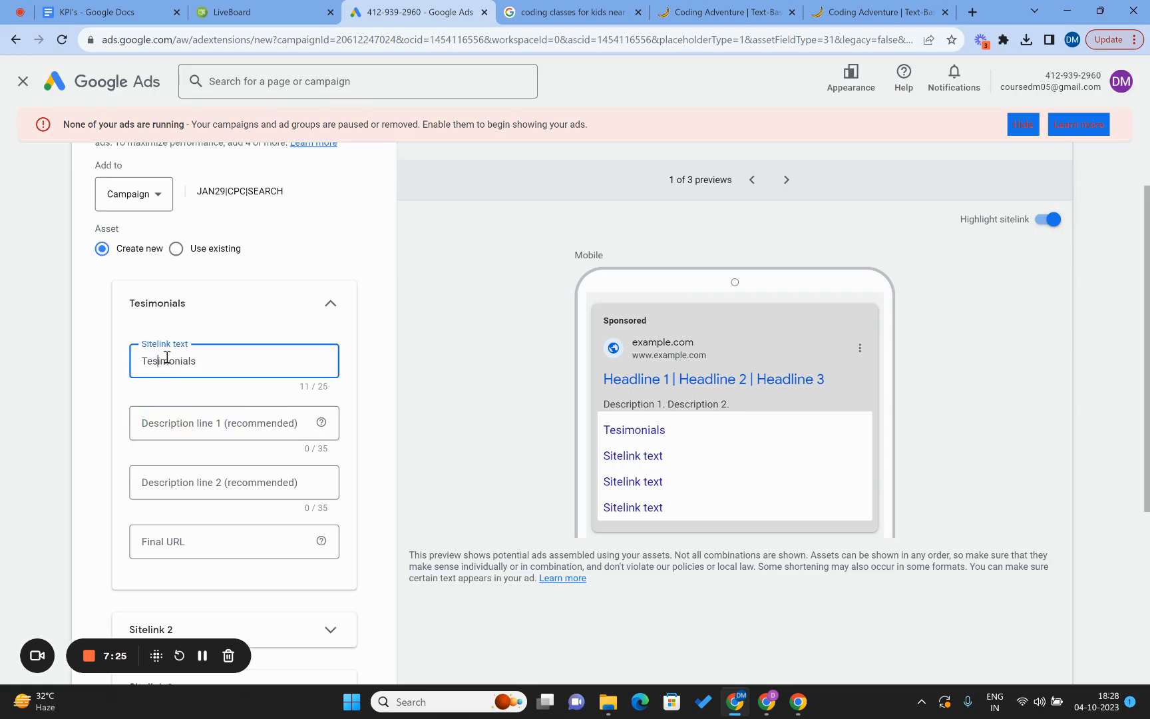
type("t")
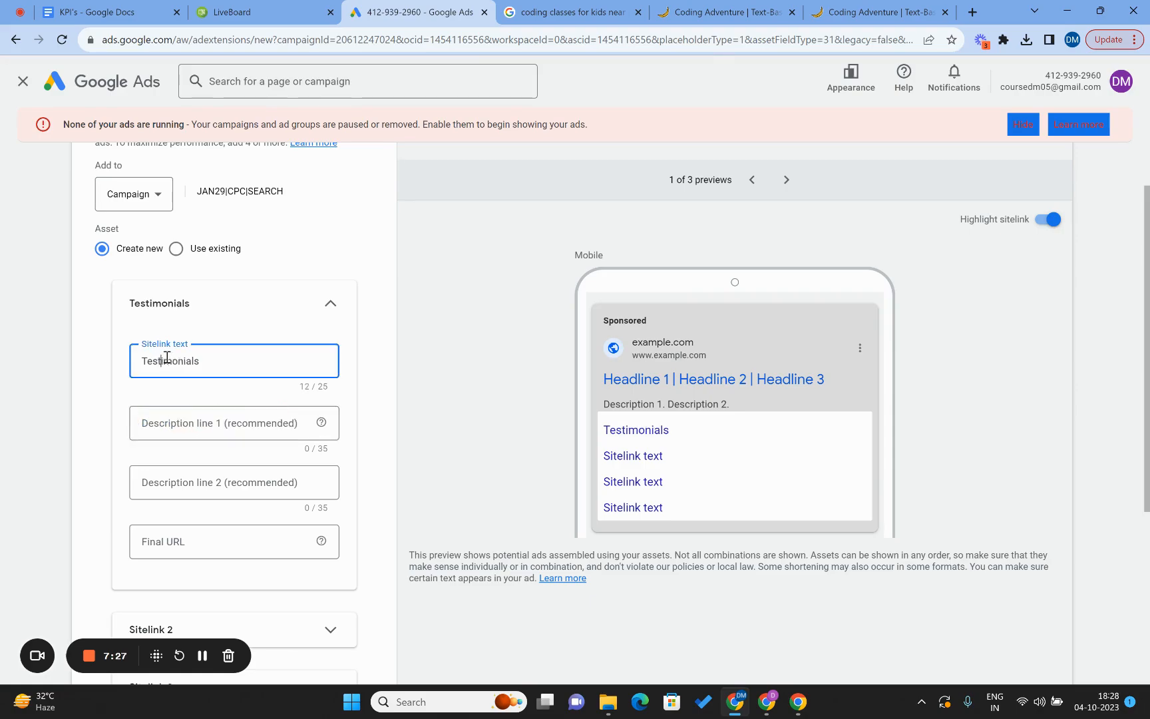
Fill the Testimonials sitelink's description lines with "See what our students have to say" and "Listen to our happy students".
left_click(184, 427)
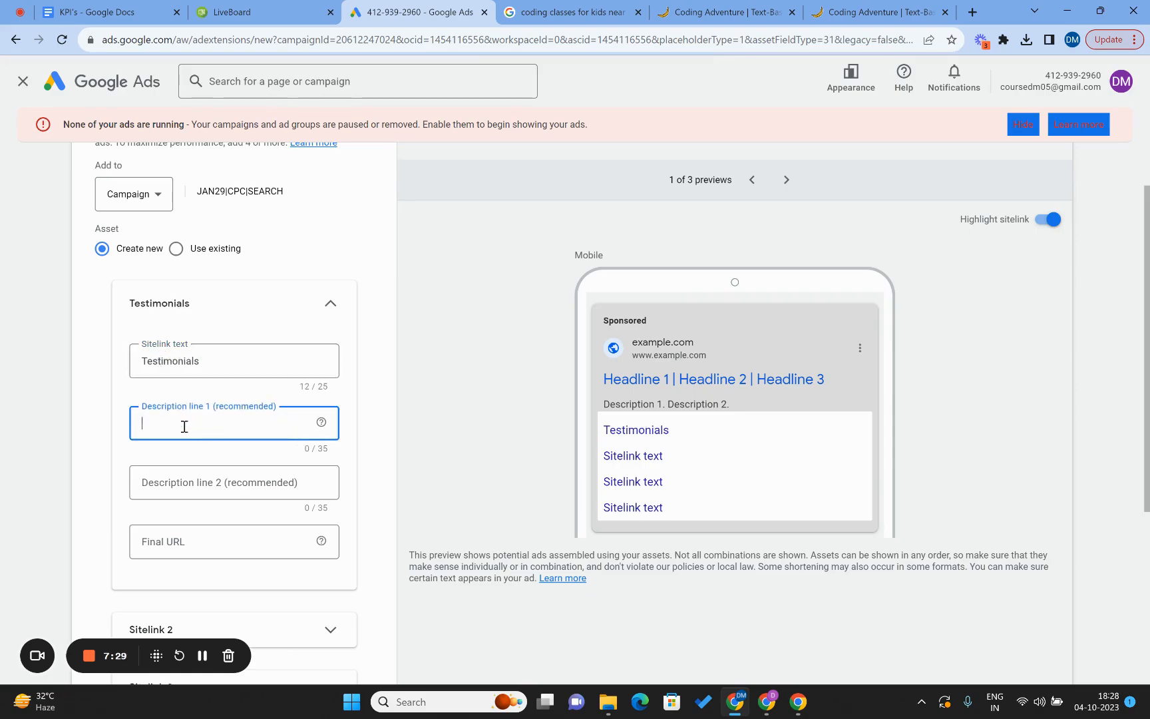
type("See whatyour students have to say")
left_click(204, 484)
type("Listen to")
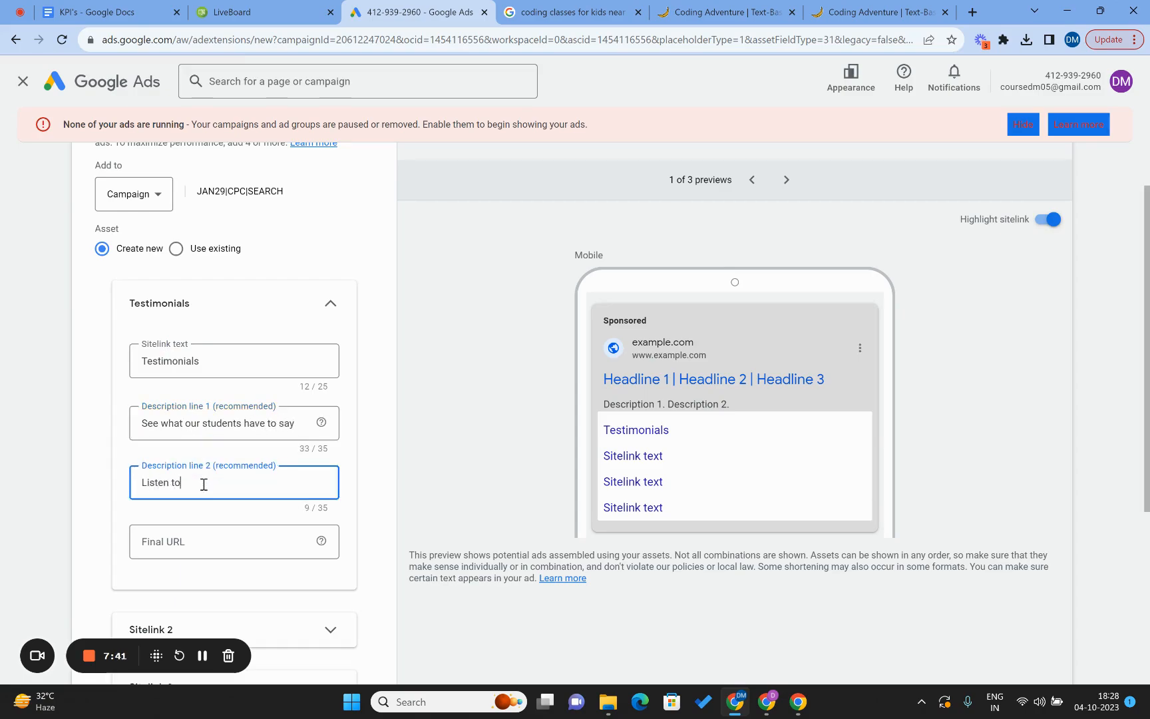
type(" our happy studennt")
key("BackSpace")
key("BackSpace")
key("BackSpace")
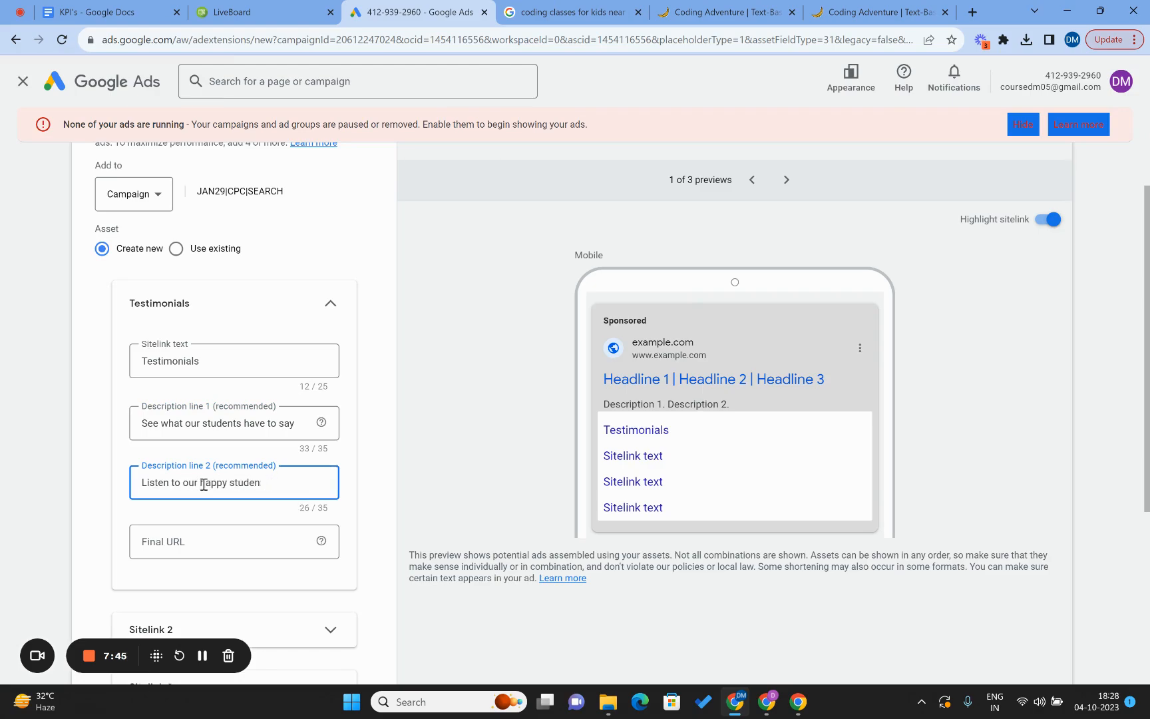
left_click(190, 529)
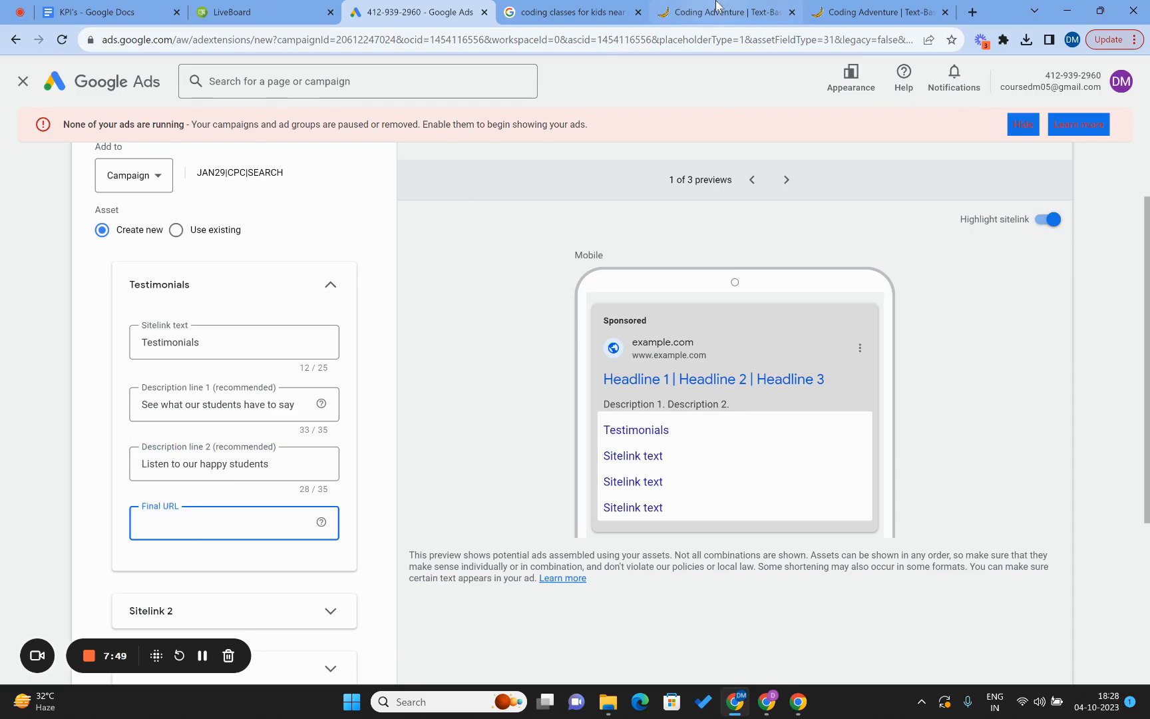
mouse_move(718, 6)
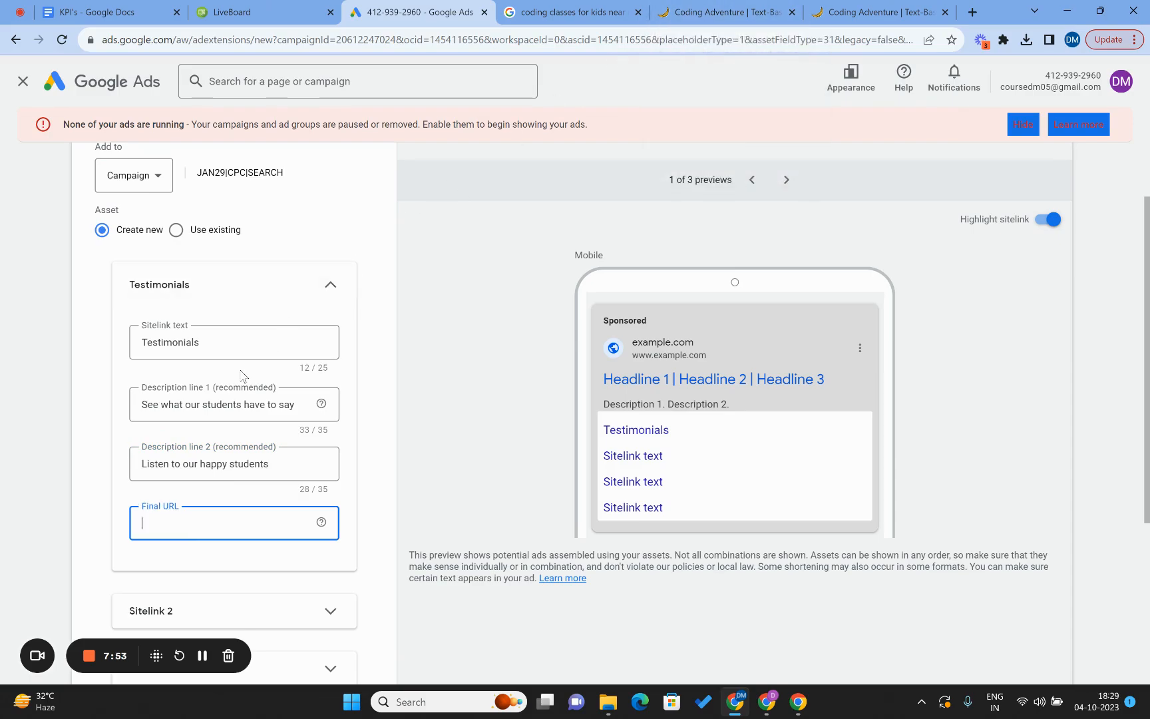
left_click(39, 376)
left_click(204, 527)
left_click(973, 12)
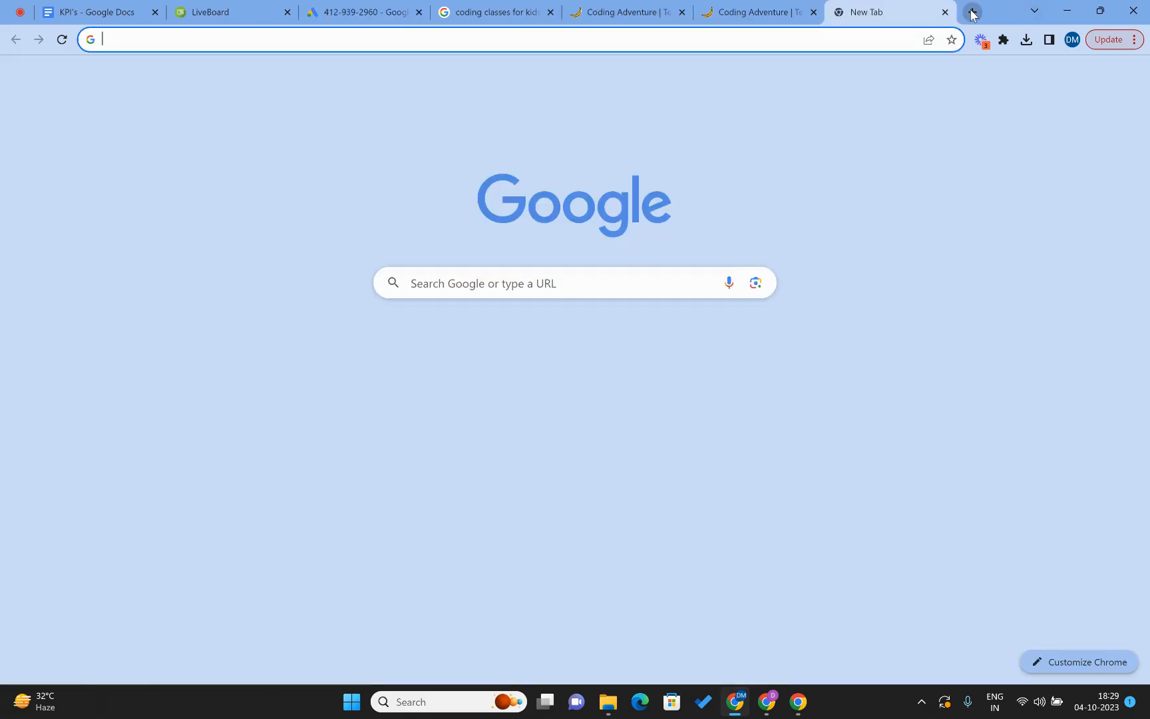
left_click(629, 12)
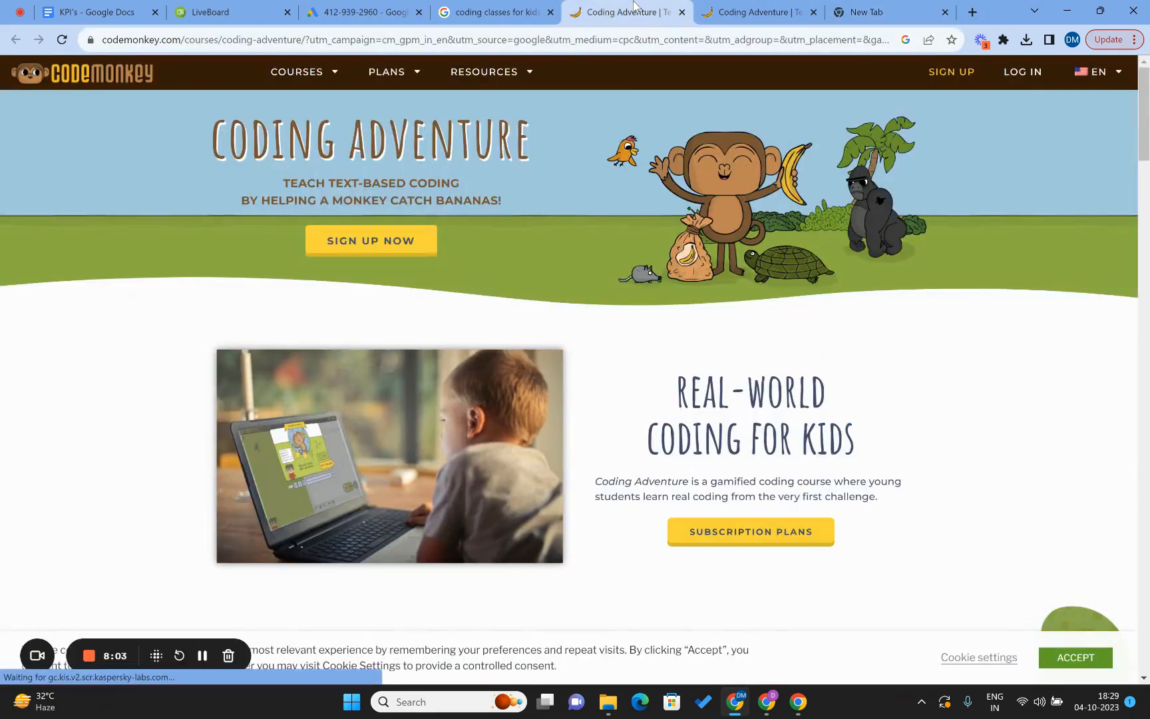
left_click(305, 42)
left_click_drag(305, 42, 892, 41)
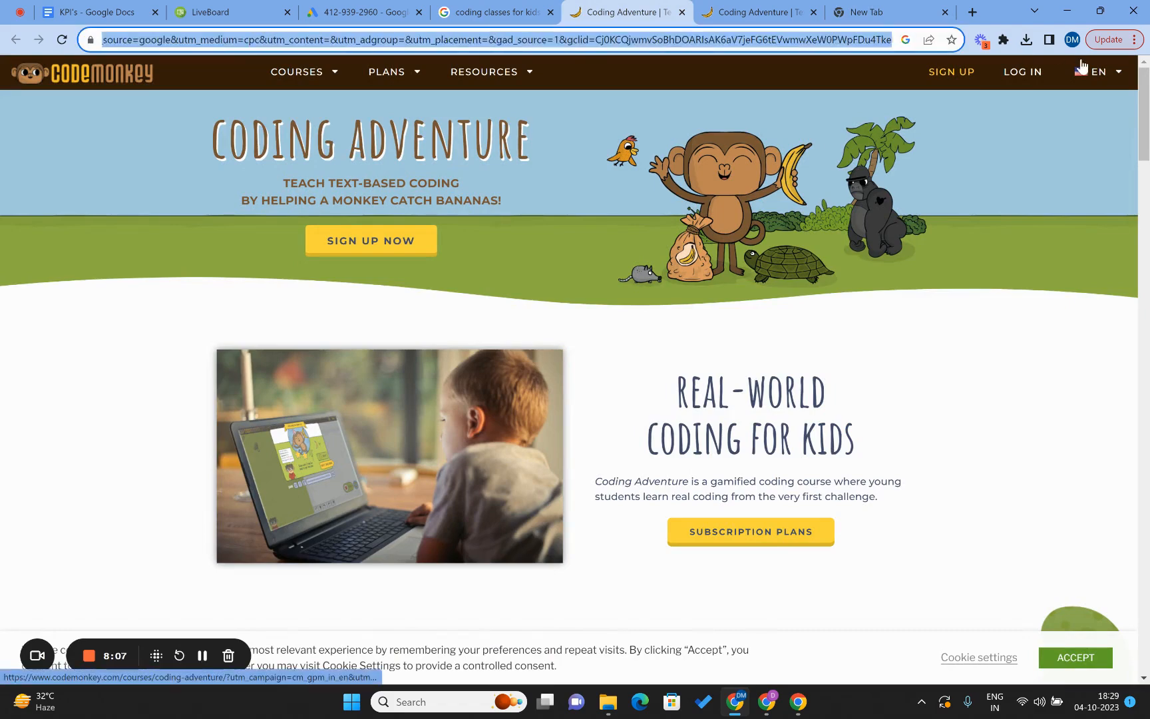
key("BackSpace")
key("shift+End")
key("BackSpace")
key("ctrl+a")
key("ctrl+c")
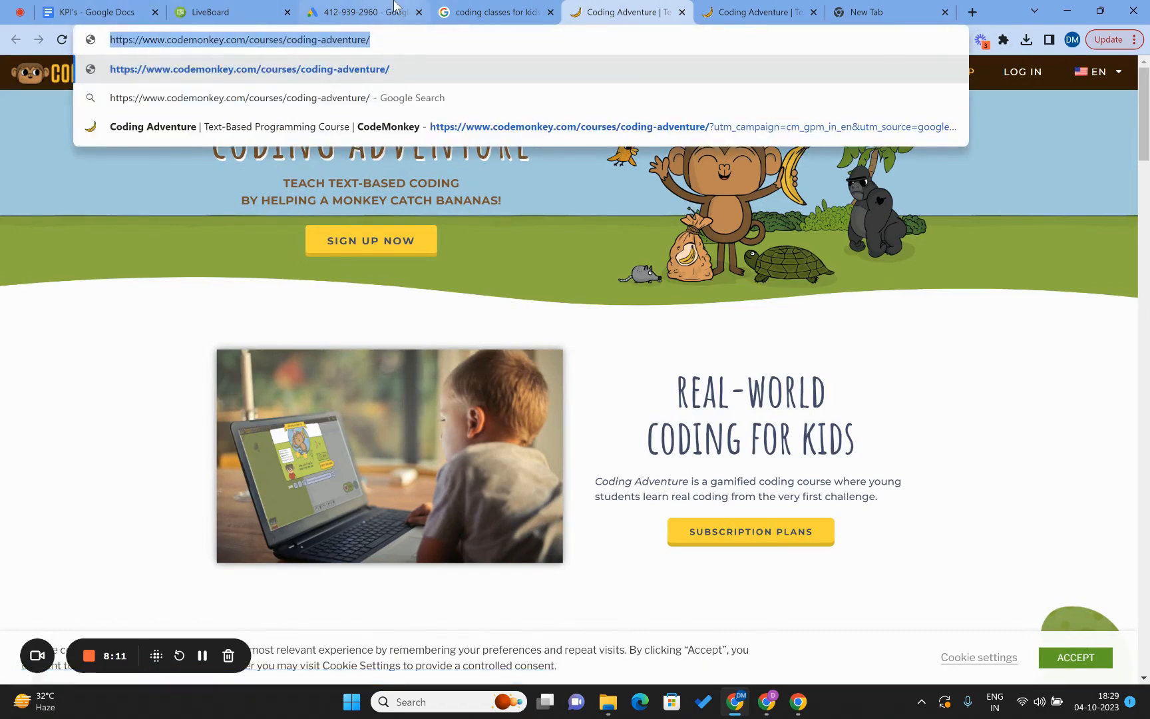
Return to Google Ads, paste the copied address as the Testimonials sitelink's final URL, and collapse that sitelink.
left_click(365, 12)
key("ctrl+v")
left_click(4, 482)
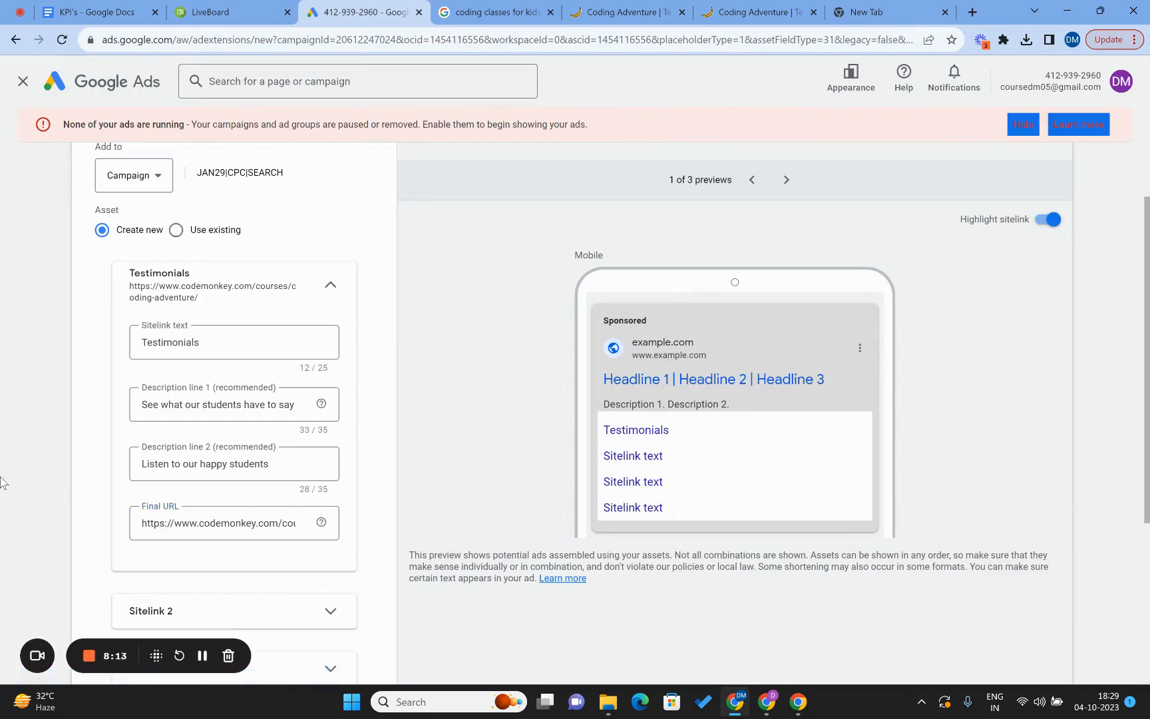
scroll(3, 483, "up", 2)
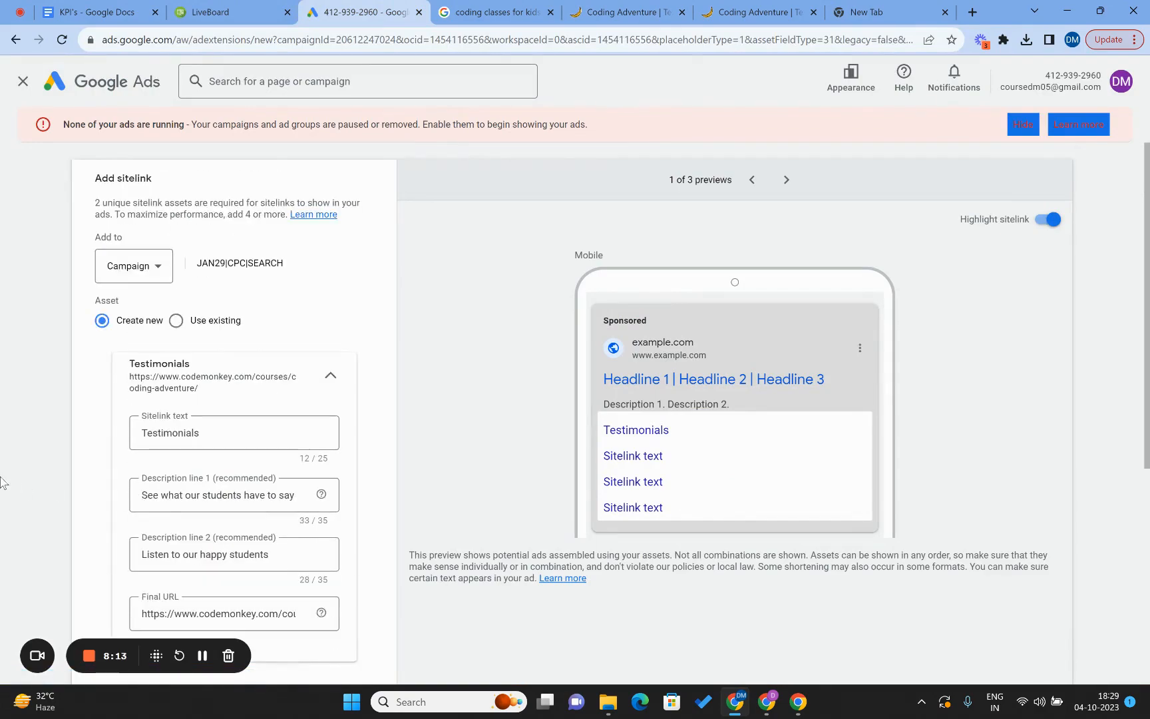
left_click(331, 377)
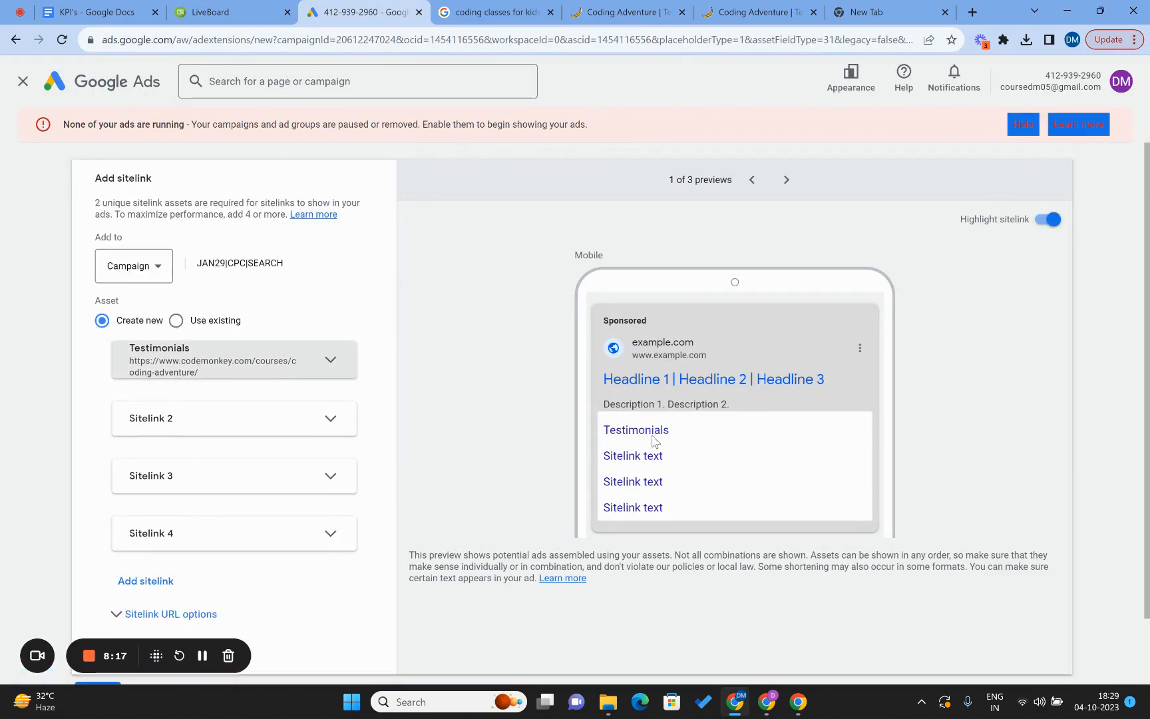
Expand the second sitelink and set its text to About us.
left_click(320, 421)
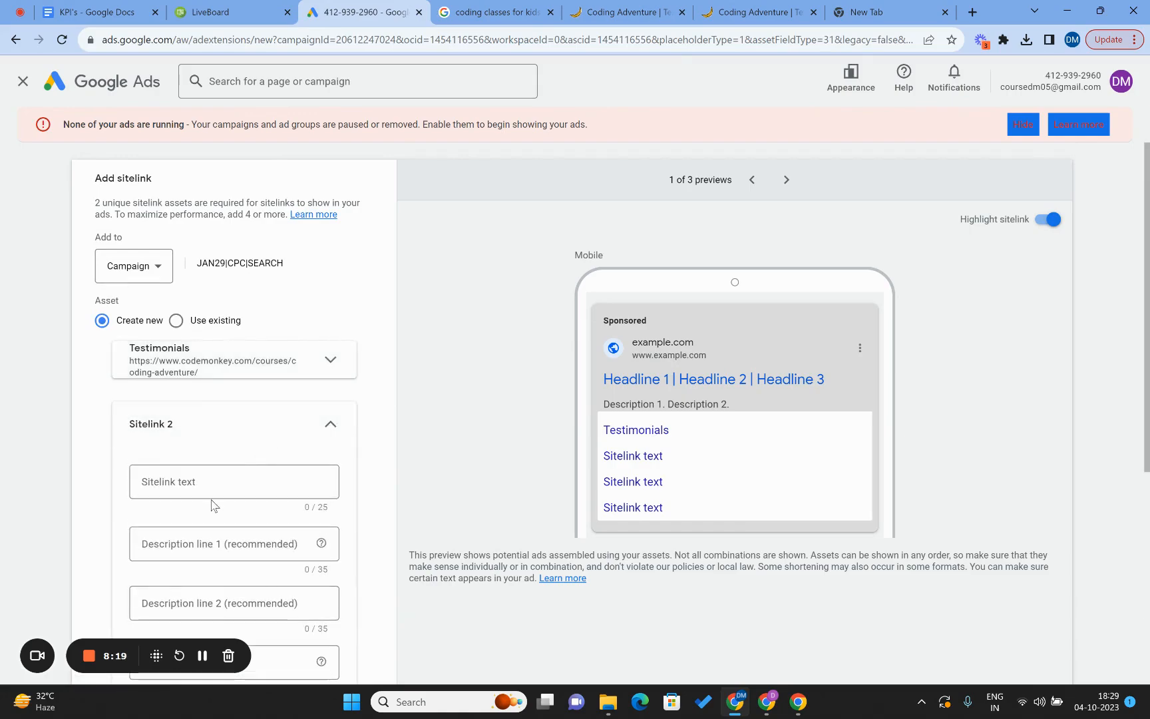
left_click(211, 485)
scroll(213, 486, "down", 2)
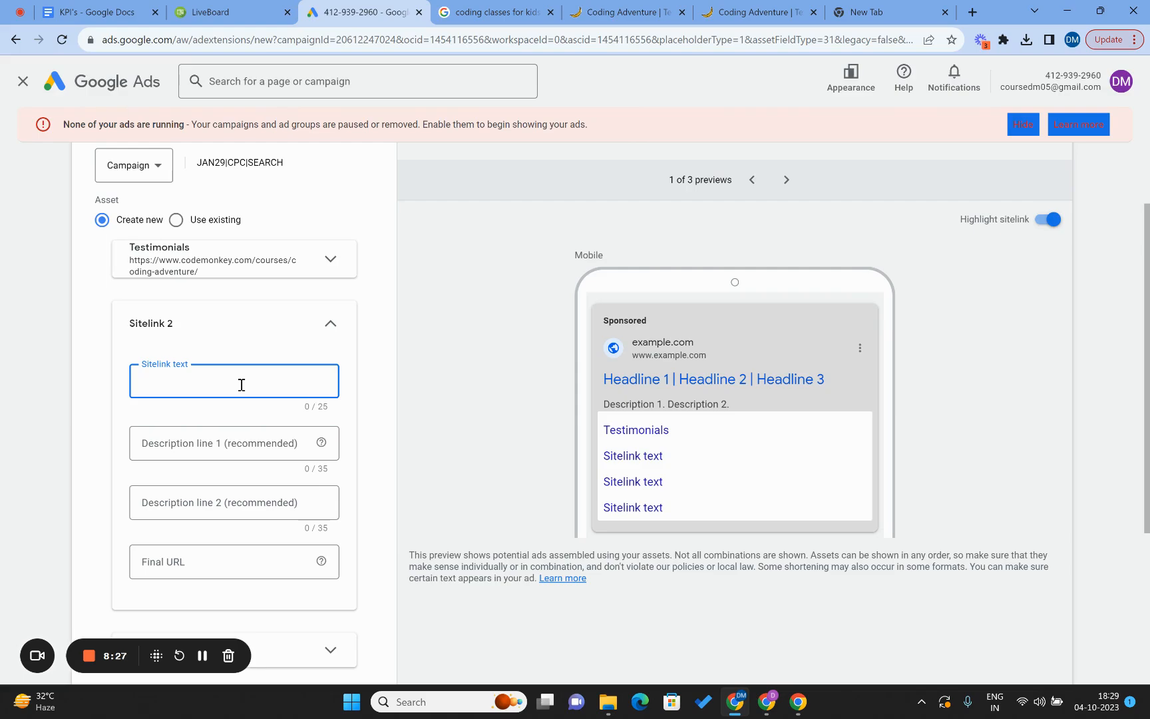
type("Anout")
key("ctrl+a")
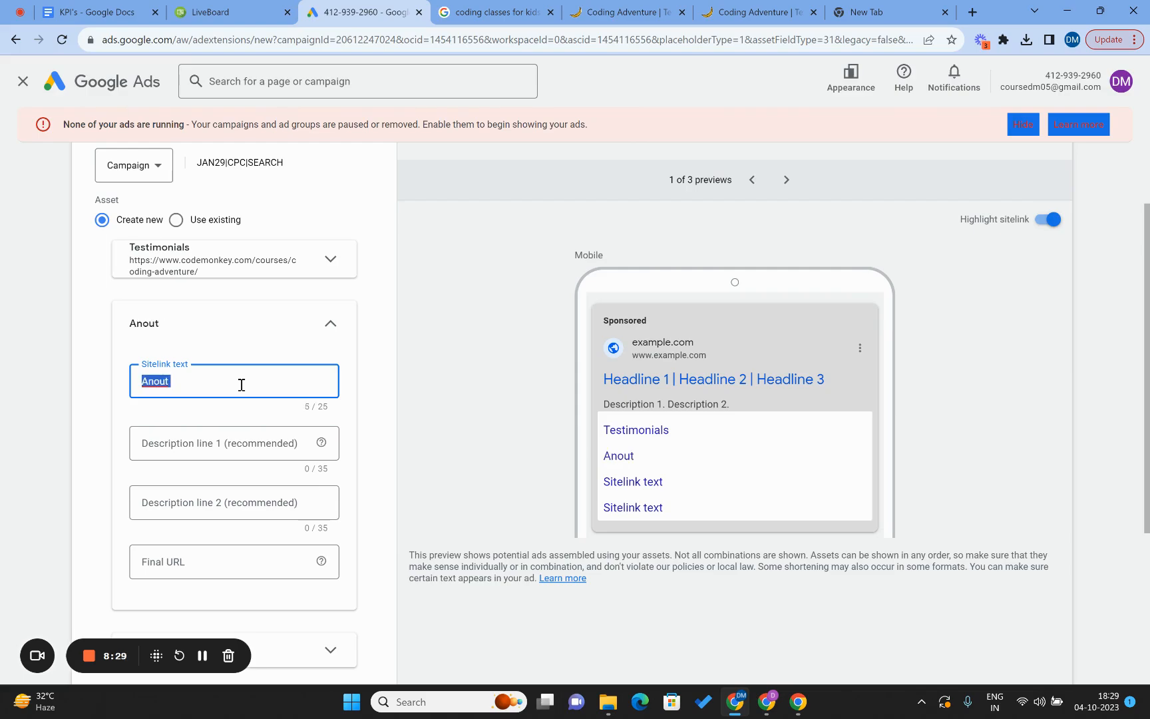
type("ABout")
key("BackSpace")
key("BackSpace")
key("BackSpace")
key("BackSpace")
type("bout us")
left_click(233, 438)
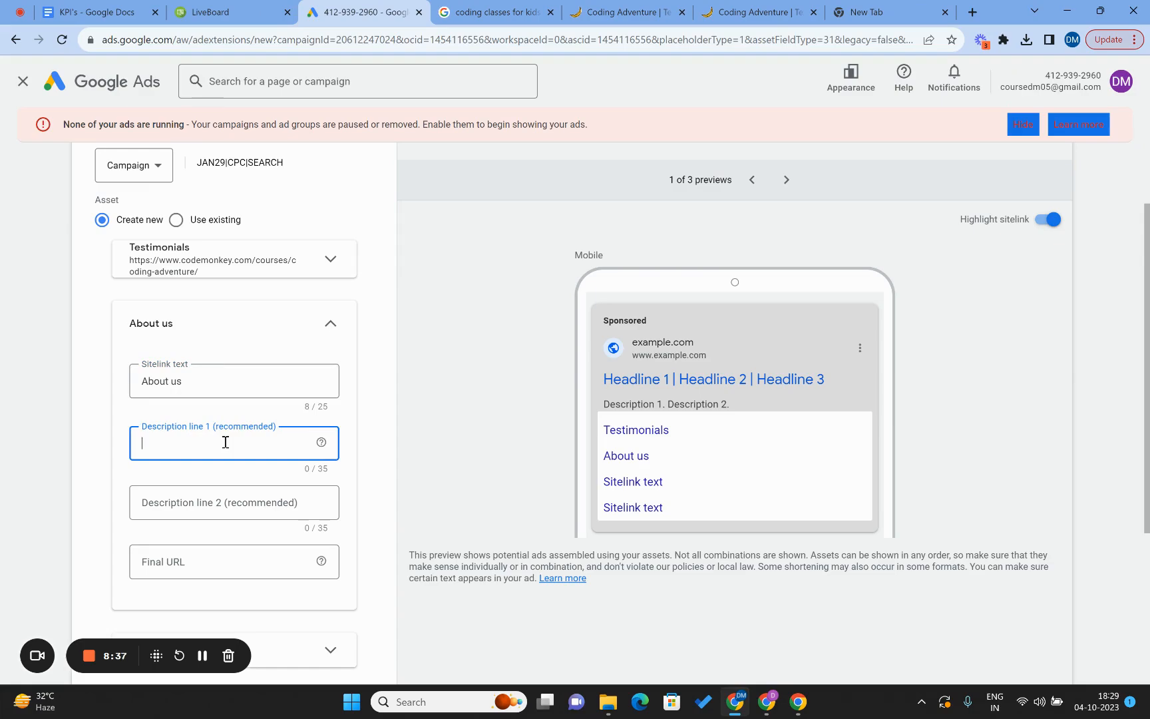
Copy the Testimonials sitelink's final URL and paste it as the final URL of the About us sitelink.
left_click(202, 568)
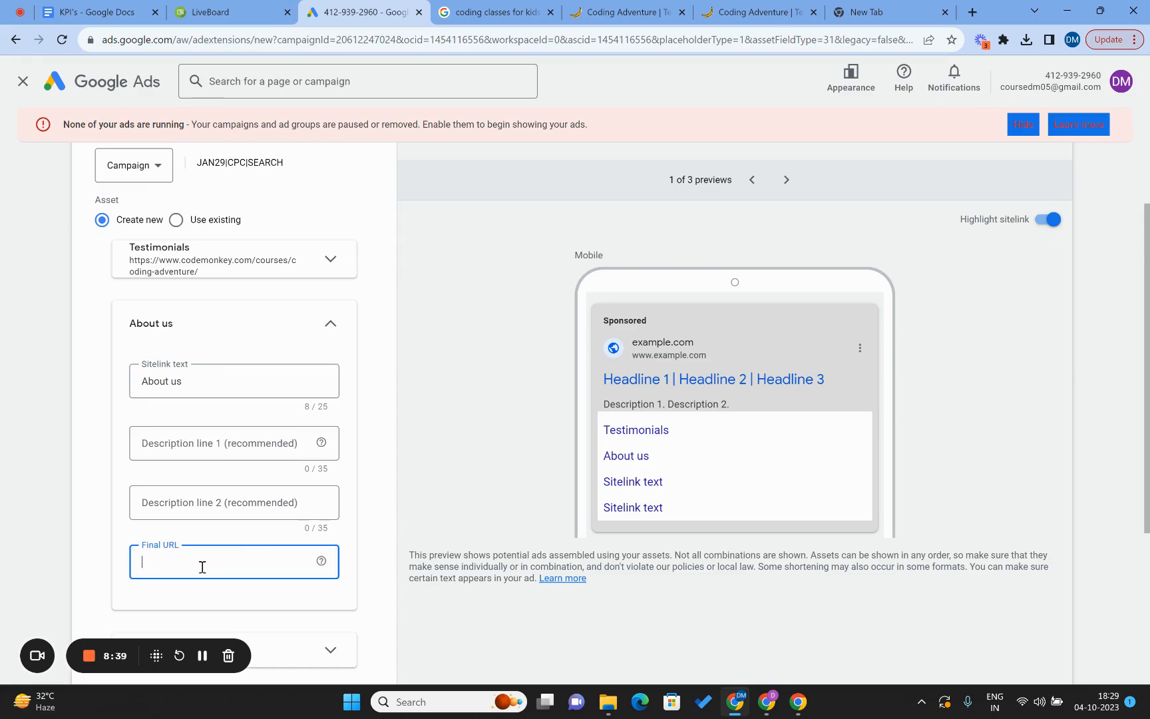
left_click(329, 325)
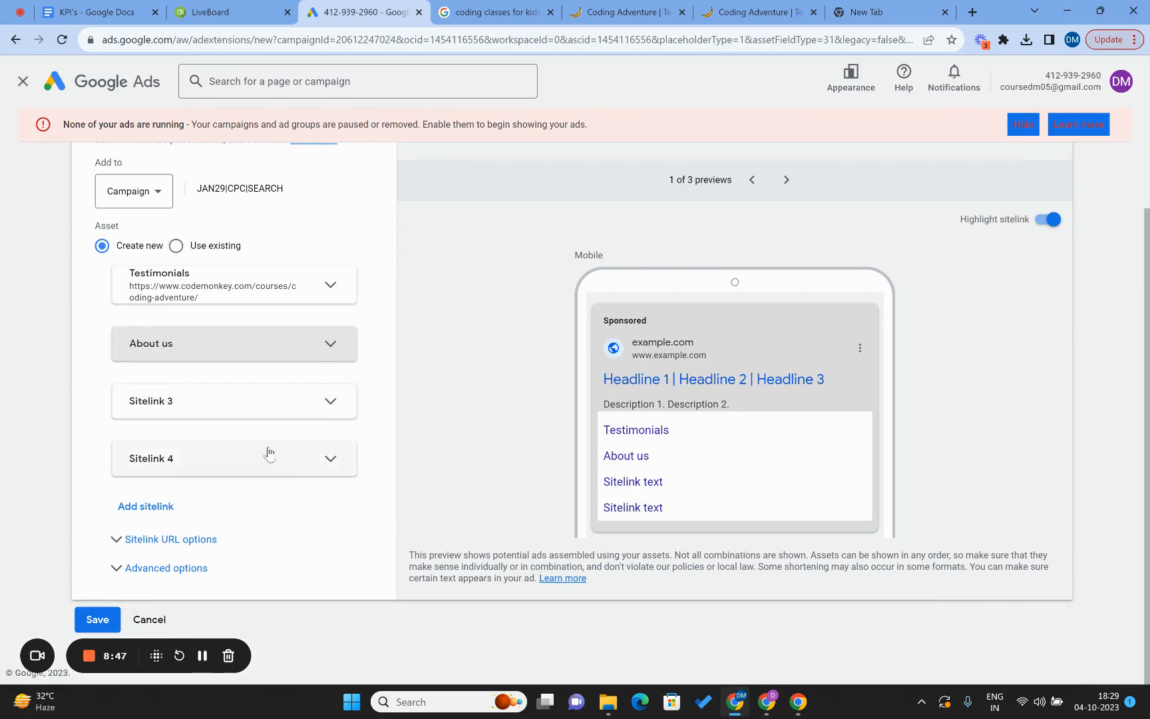
left_click(310, 285)
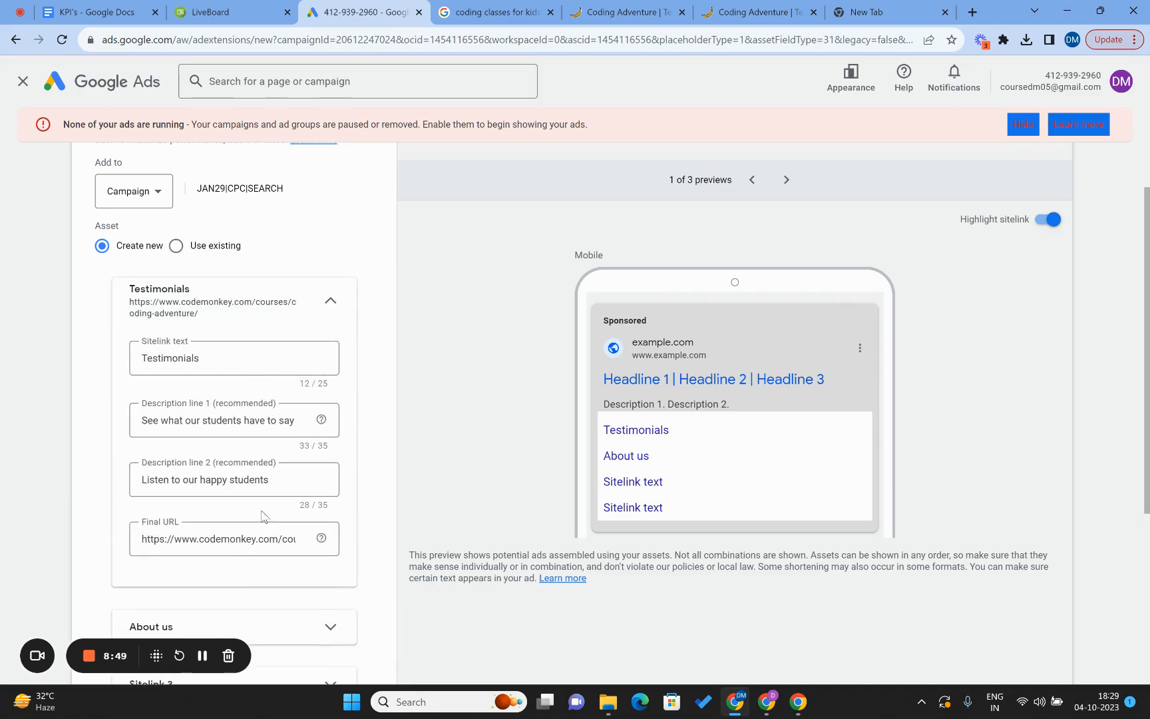
left_click(275, 537)
key("ctrl+a")
key("ctrl+c")
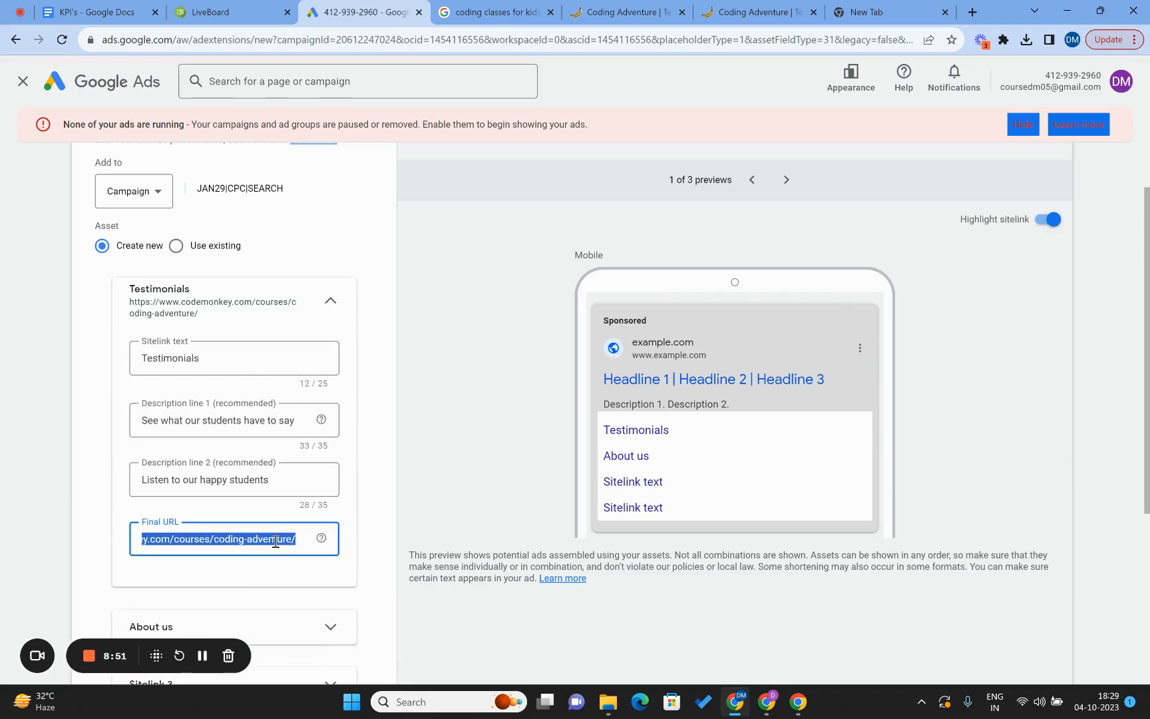
left_click(84, 534)
scroll(85, 534, "down", 4)
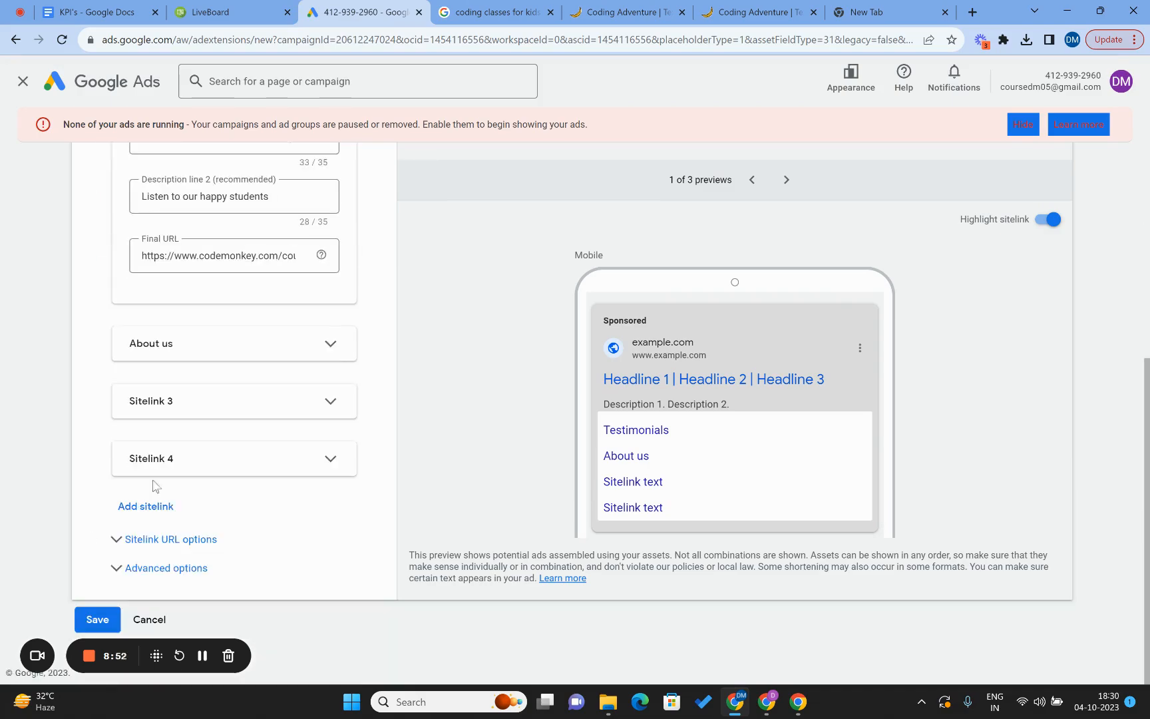
left_click(265, 340)
left_click(176, 591)
key("ctrl+v")
left_click(74, 561)
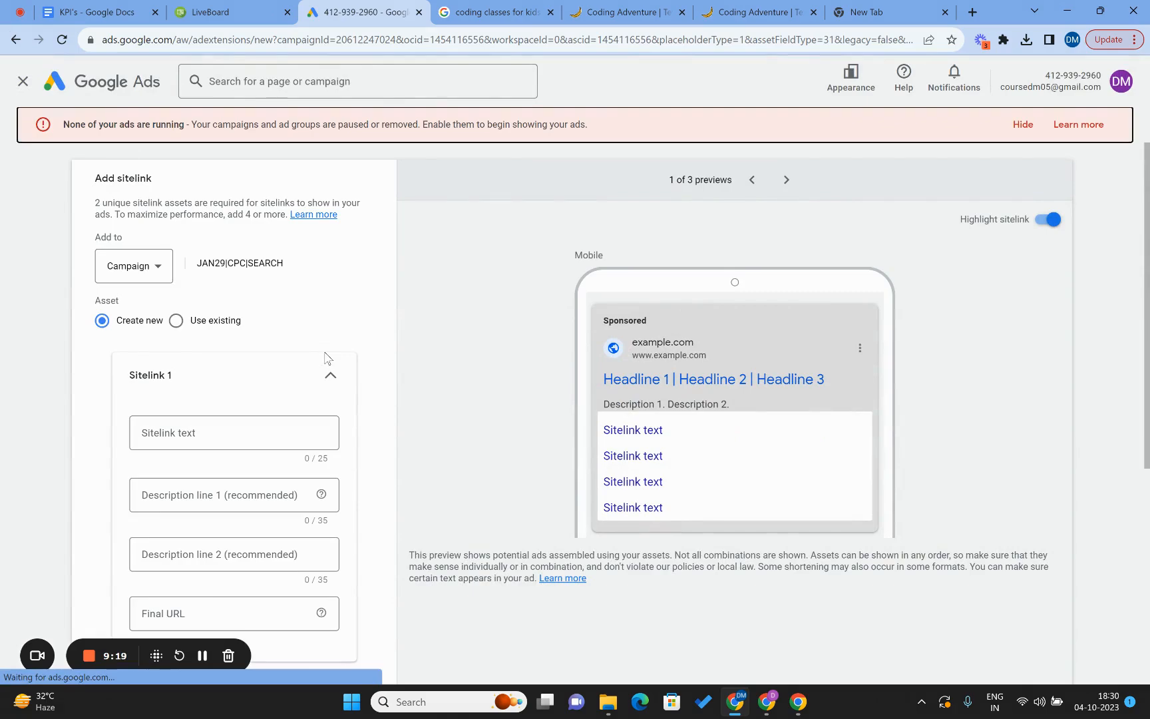
Switch to LiveBoard and sketch an "Ad" diagram with three labelled branches below the heading, one of them reading Testimonial.
left_click(327, 372)
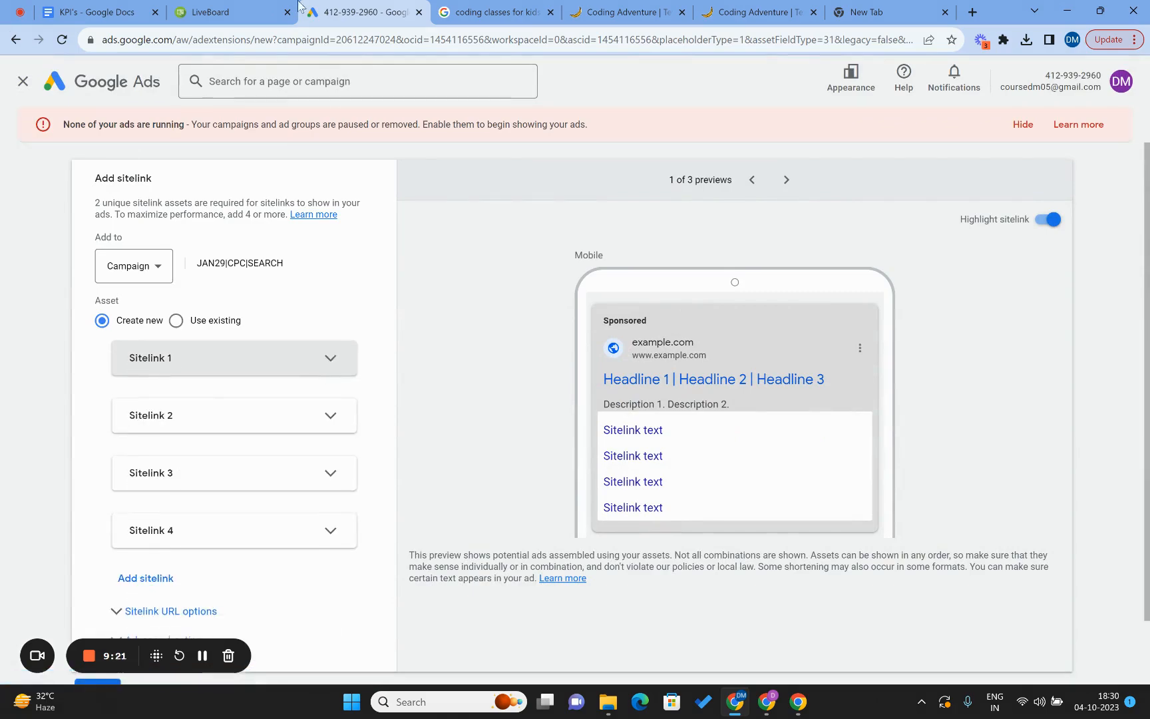
left_click(210, 12)
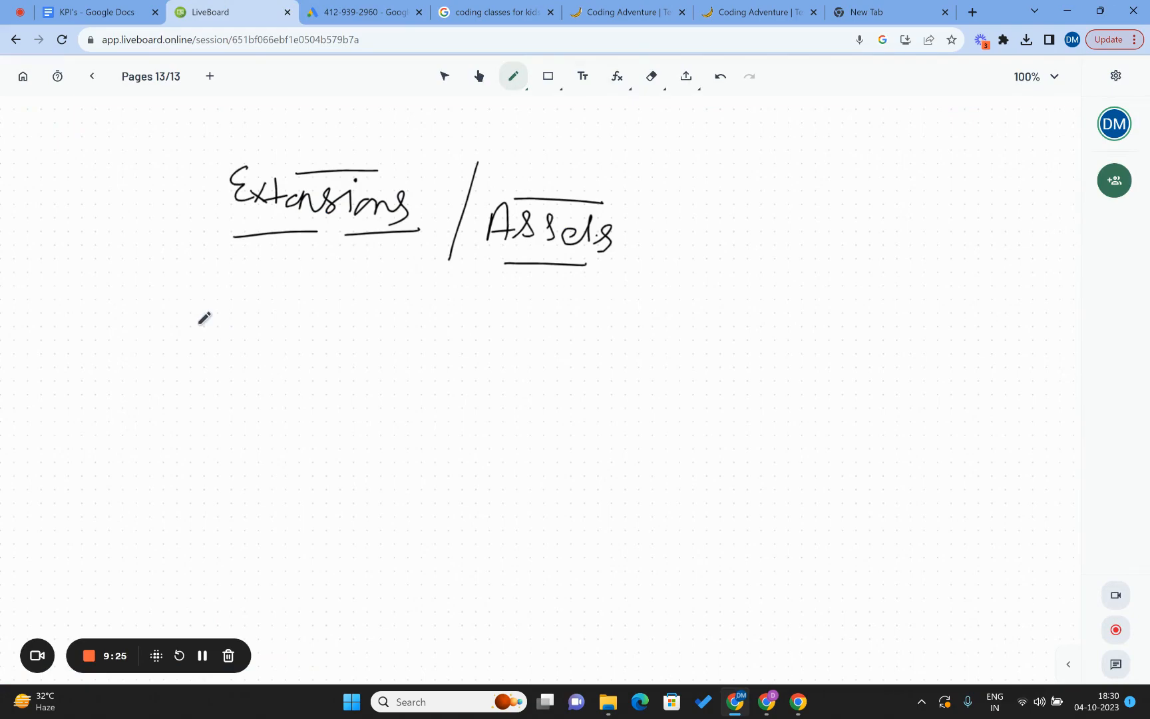
mouse_move(349, 318)
left_mouse_down()
mouse_move(372, 293)
mouse_move(376, 325)
left_mouse_up()
mouse_move(367, 312)
left_mouse_down()
mouse_move(416, 327)
mouse_move(265, 397)
mouse_move(265, 414)
left_mouse_up()
mouse_move(237, 469)
left_mouse_down()
mouse_move(238, 450)
mouse_move(260, 470)
left_mouse_up()
mouse_move(243, 459)
left_mouse_down()
mouse_move(273, 453)
mouse_move(274, 467)
left_mouse_up()
left_click_drag(396, 378, 397, 416)
left_click_drag(360, 455, 397, 470)
left_click_drag(404, 364, 560, 381)
mouse_move(530, 434)
left_mouse_down()
mouse_move(548, 431)
mouse_move(530, 469)
left_mouse_up()
mouse_move(551, 451)
left_mouse_down()
mouse_move(614, 433)
mouse_move(610, 462)
left_mouse_up()
mouse_move(630, 449)
left_mouse_down()
mouse_move(635, 465)
mouse_move(647, 436)
mouse_move(688, 460)
mouse_move(745, 466)
left_mouse_up()
left_click_drag(751, 457, 765, 474)
mouse_move(786, 456)
left_mouse_down()
mouse_move(778, 466)
mouse_move(824, 474)
left_mouse_up()
left_click_drag(753, 491, 825, 475)
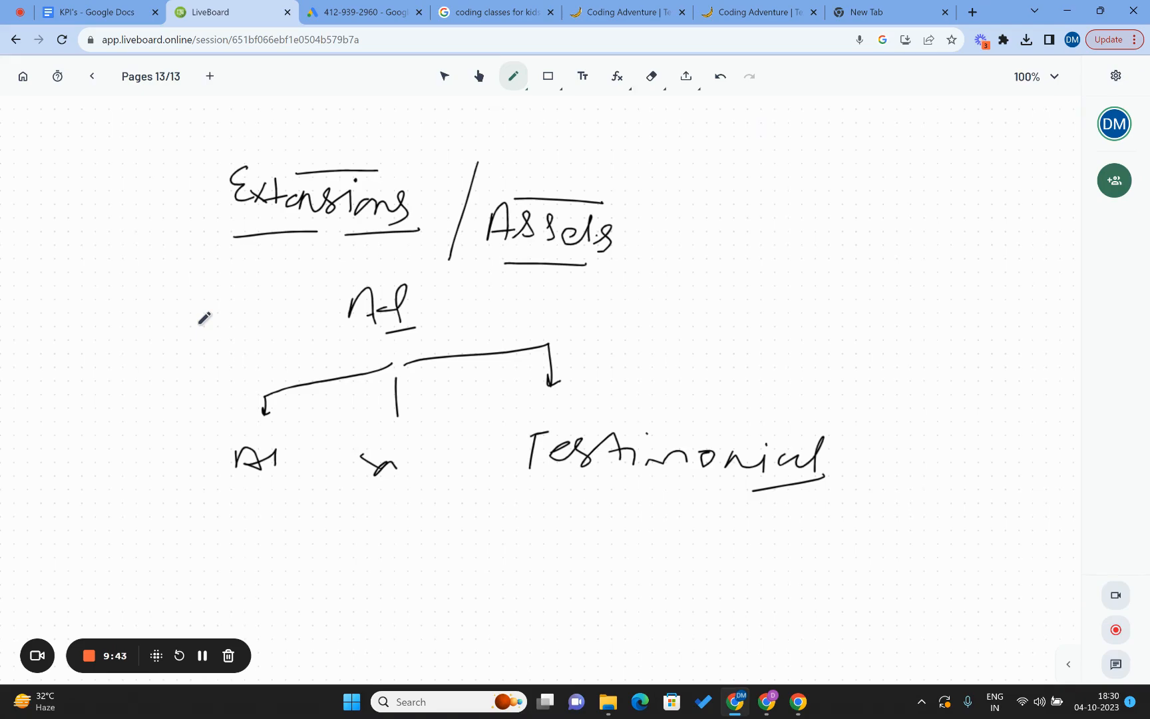
Review the CodeMonkey search ad's sitelinks and the LiveBoard diagram, and return to the sitelink form in Google Ads.
left_click(489, 12)
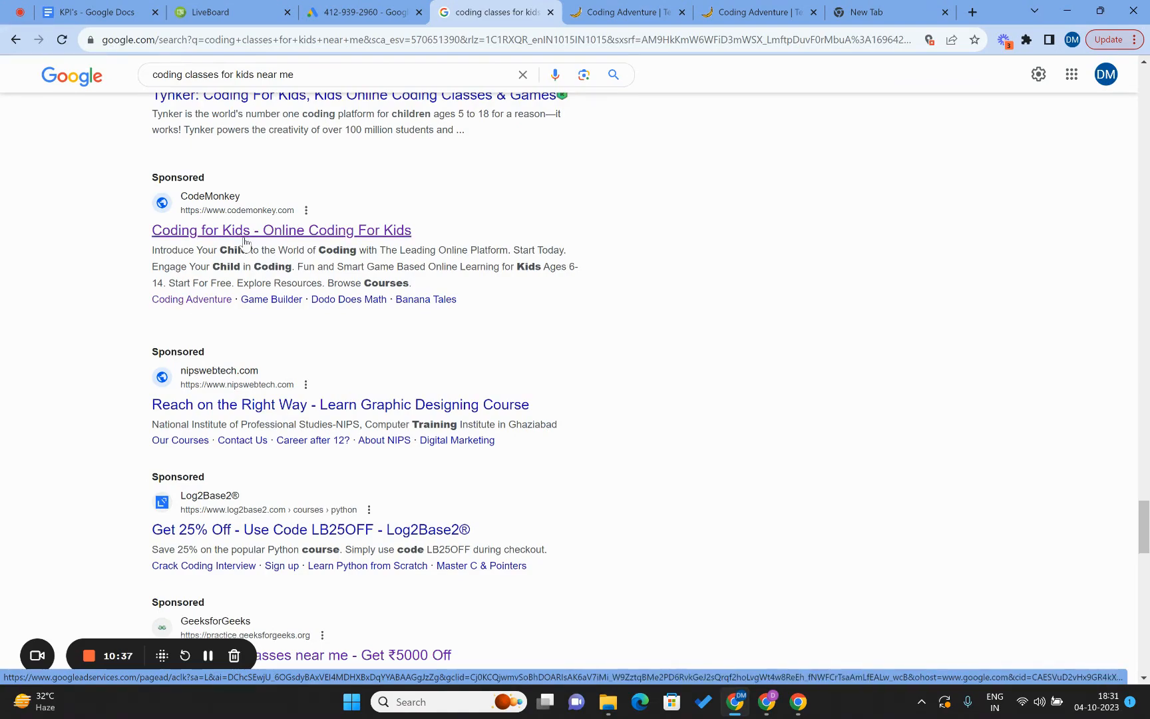
left_click(214, 9)
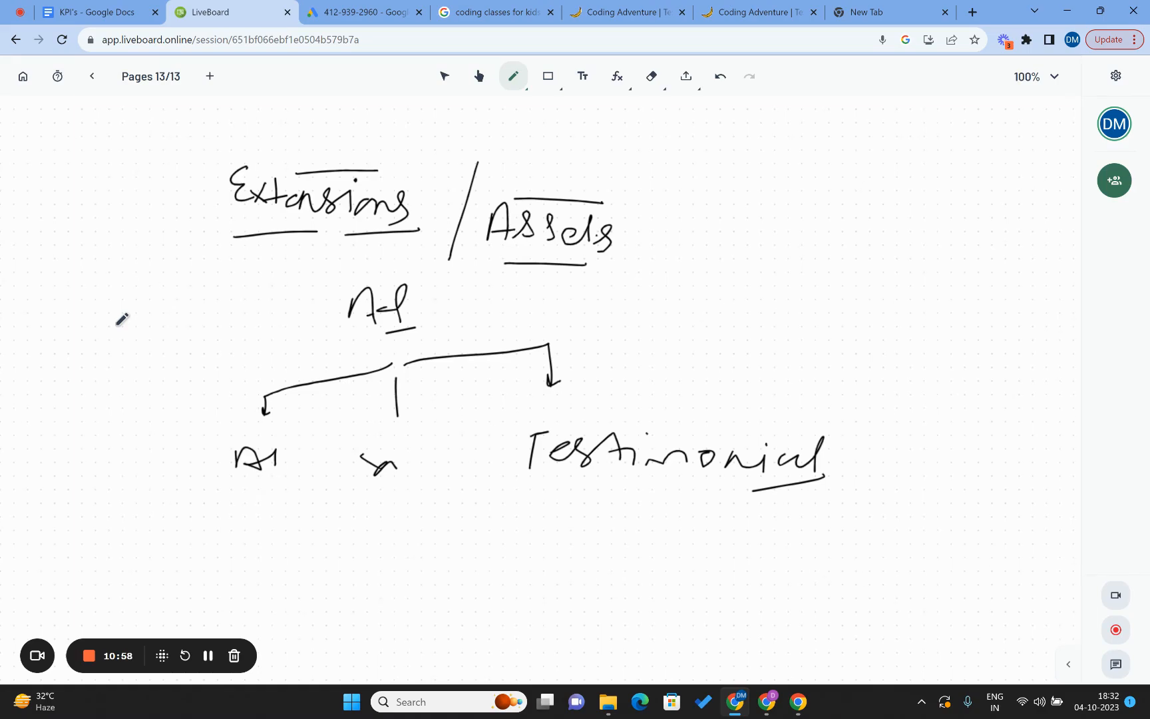
left_click(371, 5)
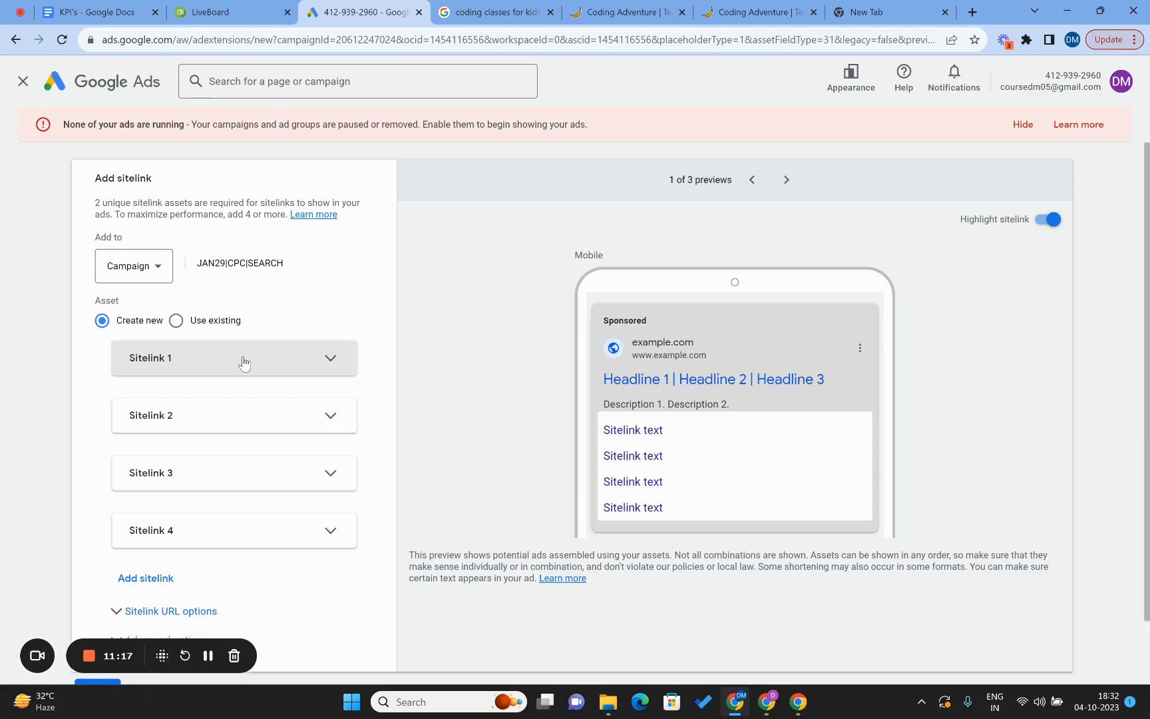
Cancel the blank sitelink form and switch to the Coding Adventure landing page.
scroll(244, 362, "down", 1)
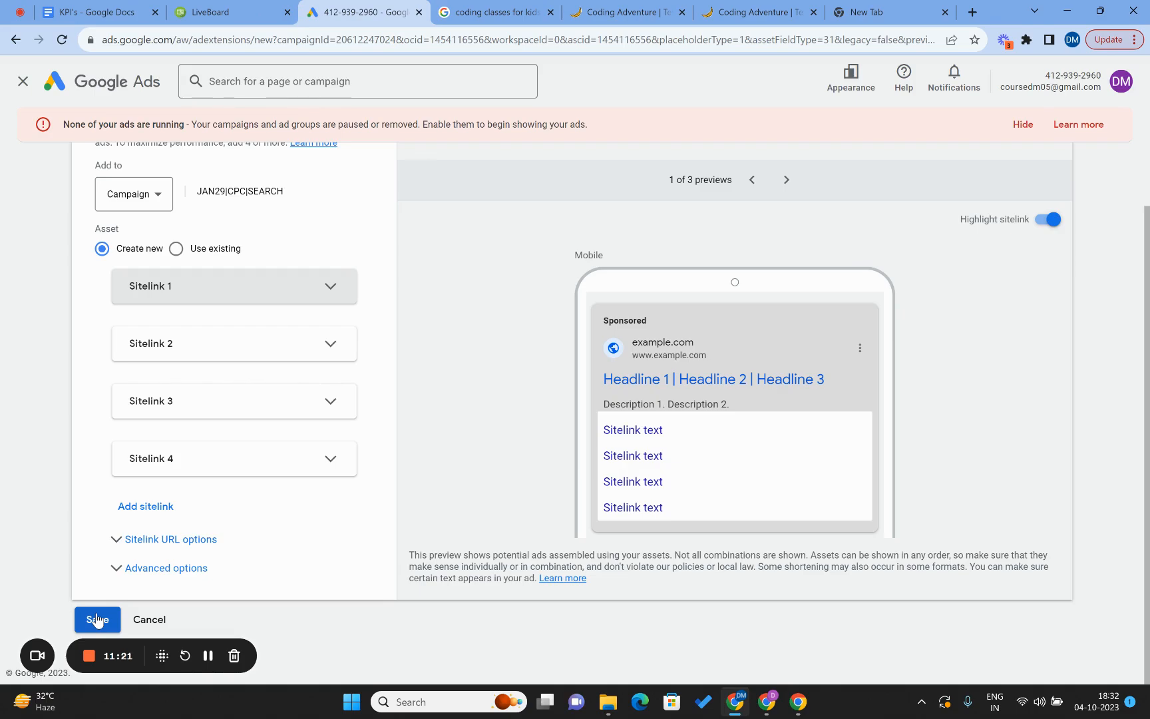
left_click(150, 620)
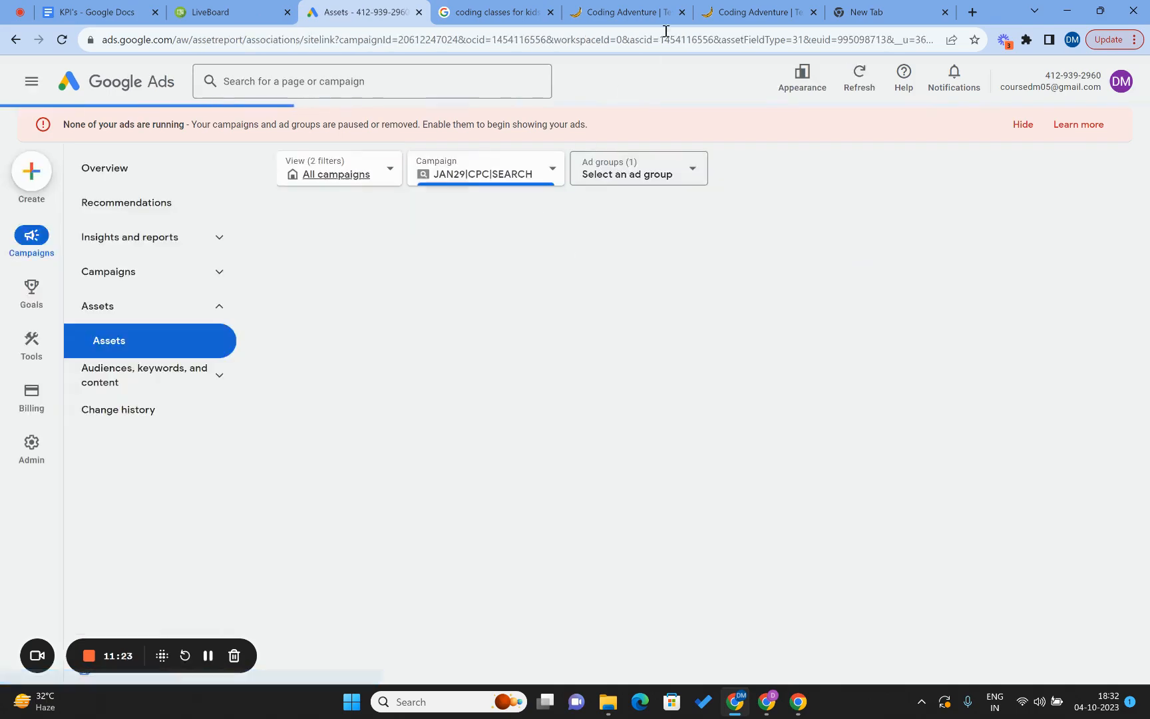
left_click(793, 5)
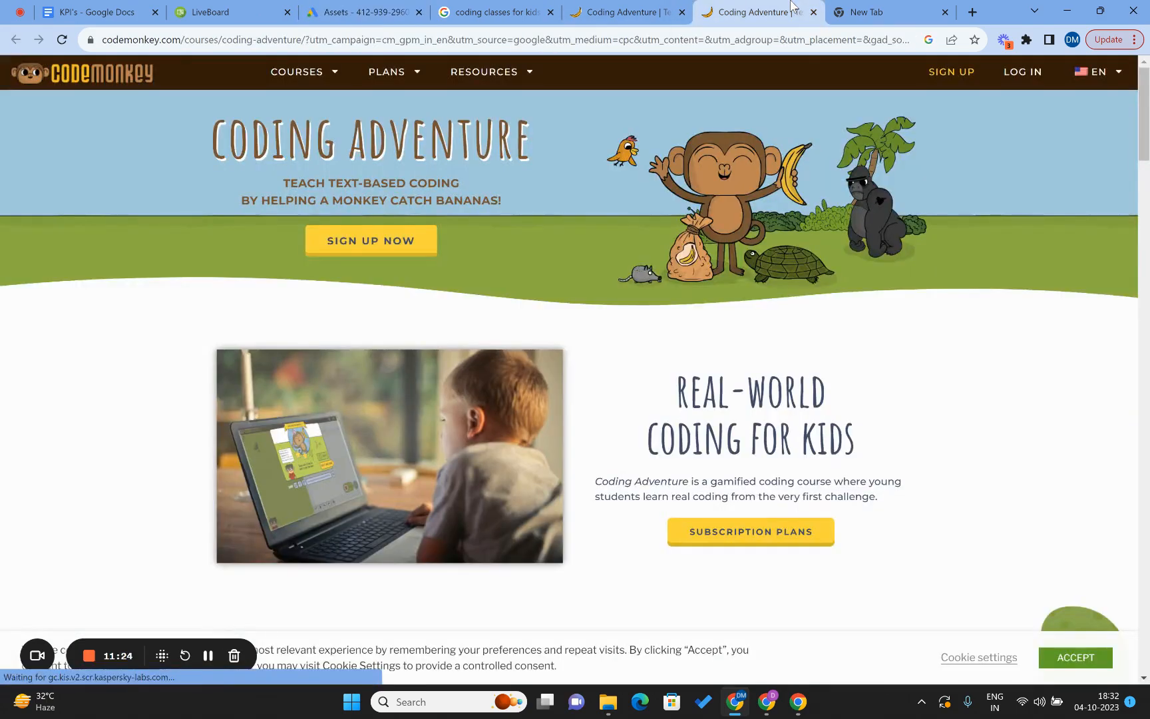
Return to the Google Ads assets via the search results and start a new callout for the JAN29|CPC|SEARCH campaign, keeping the Campaign level.
left_click(501, 5)
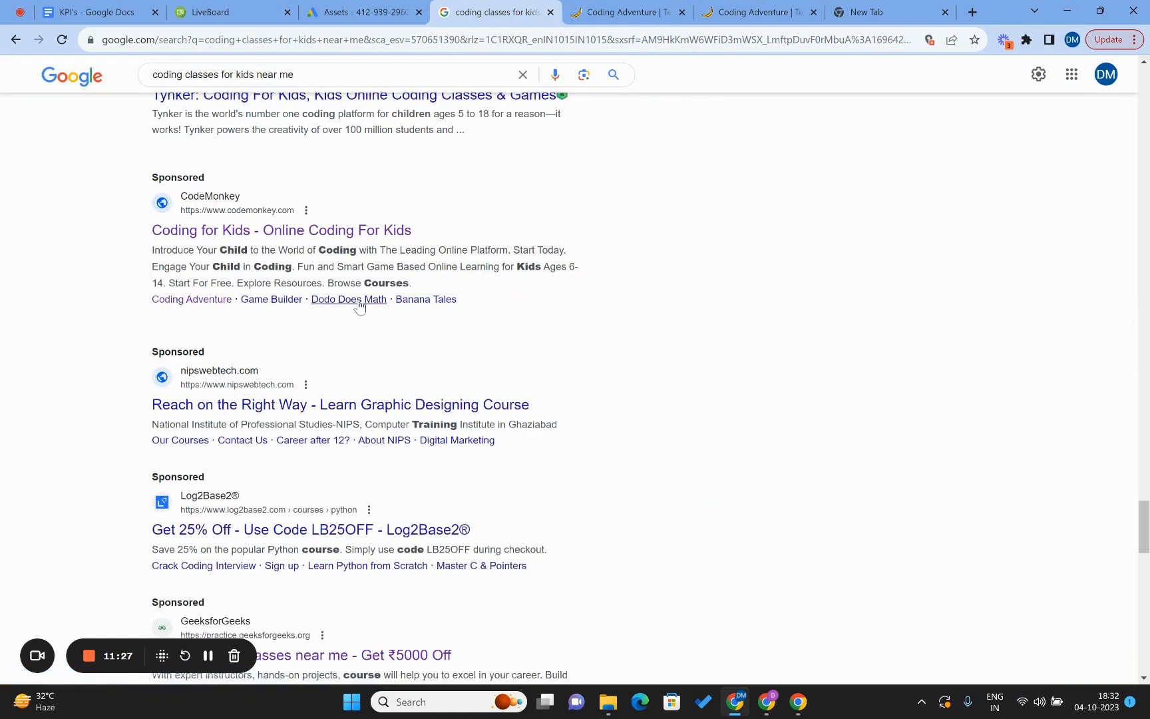
left_click(363, 12)
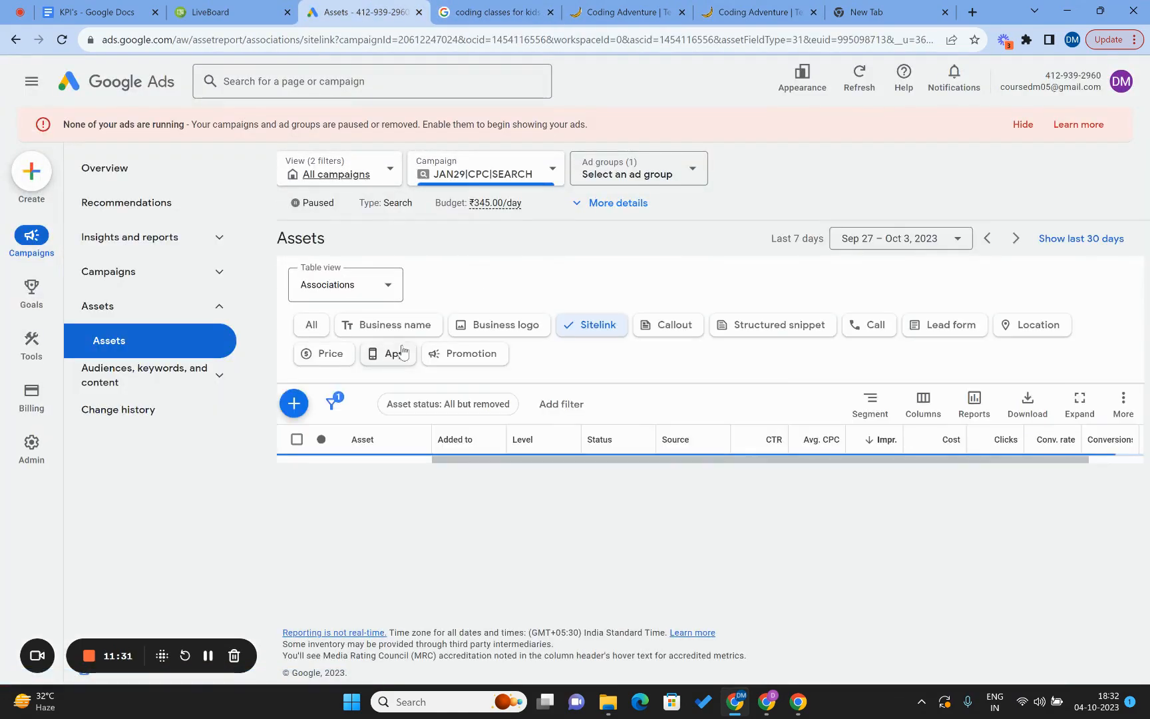
left_click(661, 326)
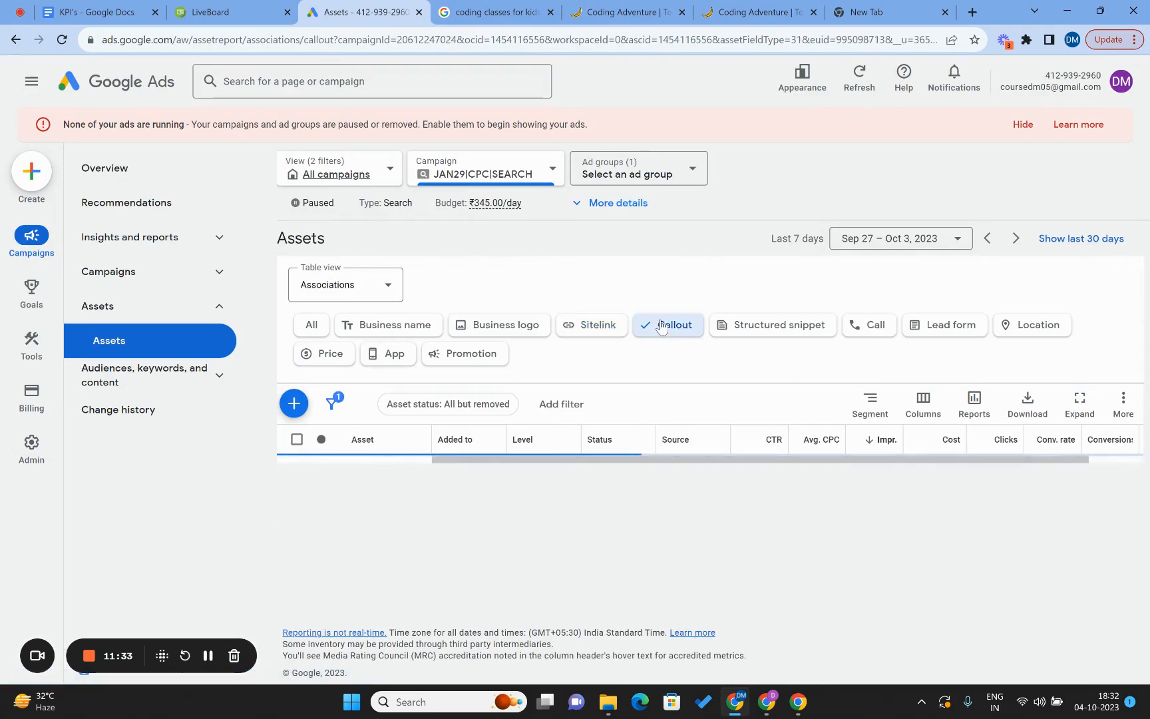
left_click(293, 404)
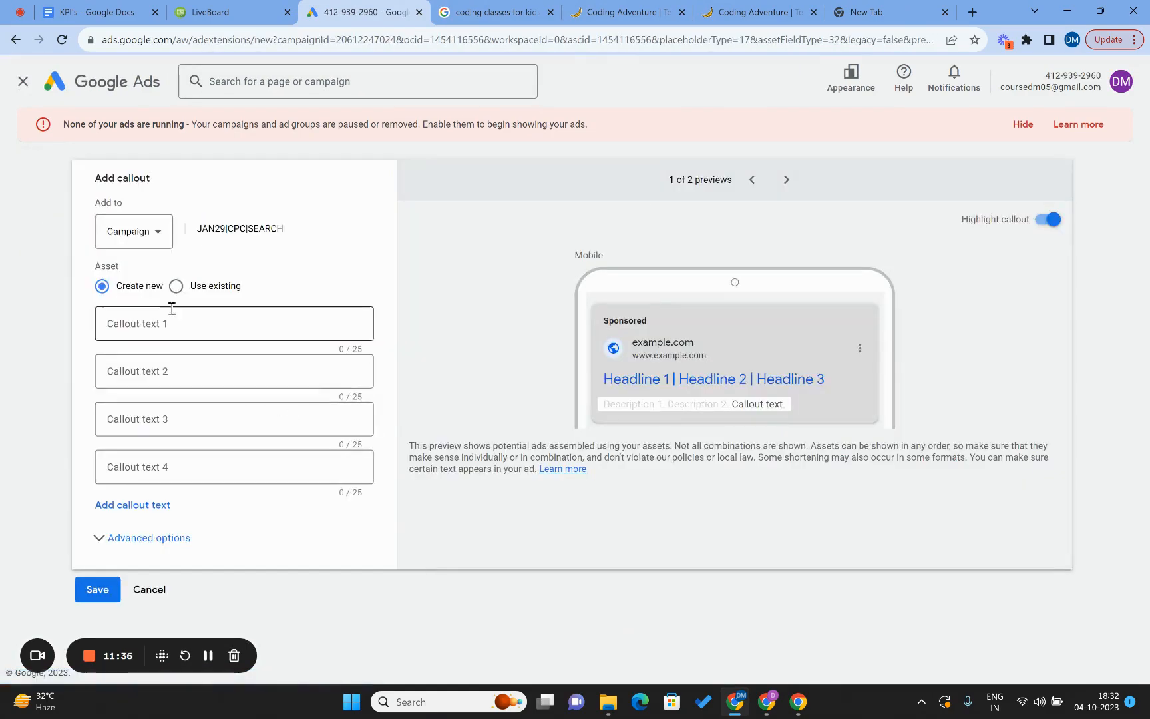
left_click(149, 234)
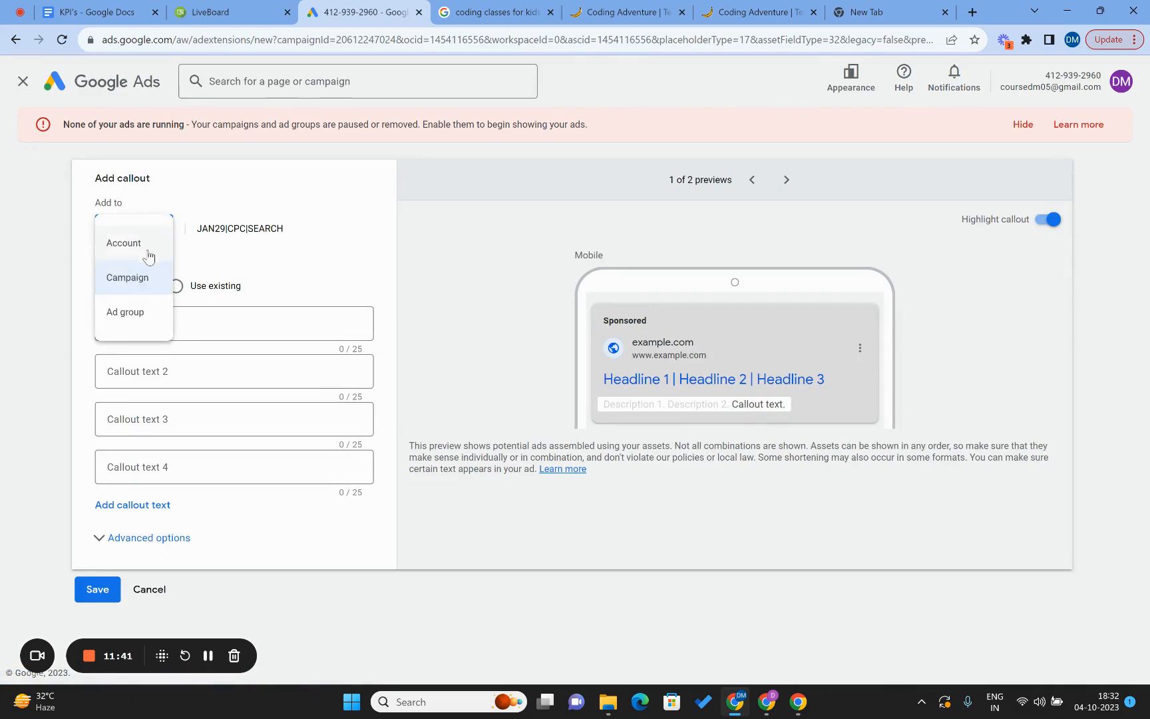
left_click(33, 261)
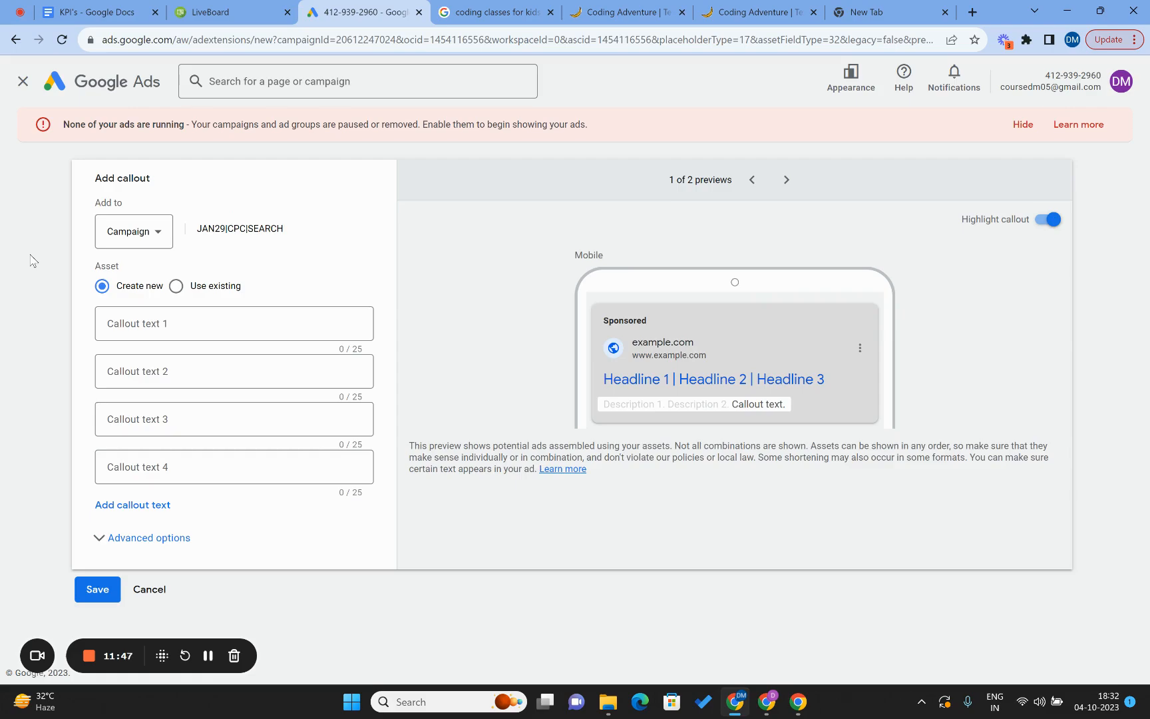
Enter "practice material" as callout text 1 and "one on one practice" as callout text 2.
left_click(185, 321)
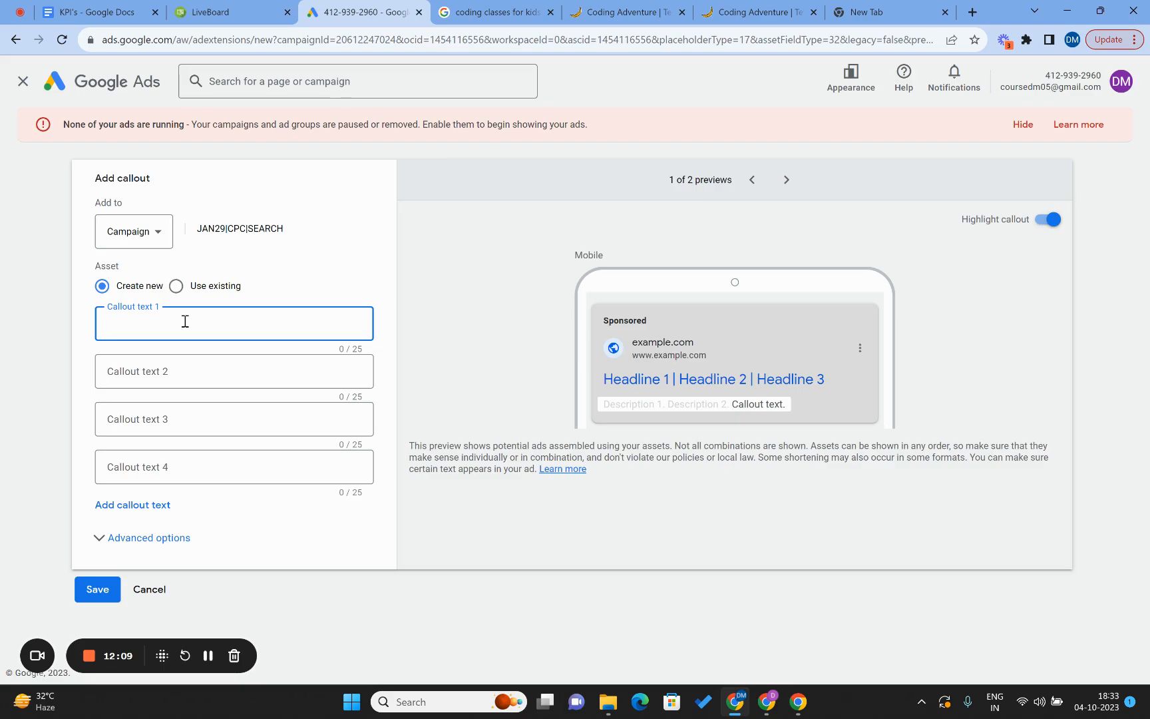
type("par")
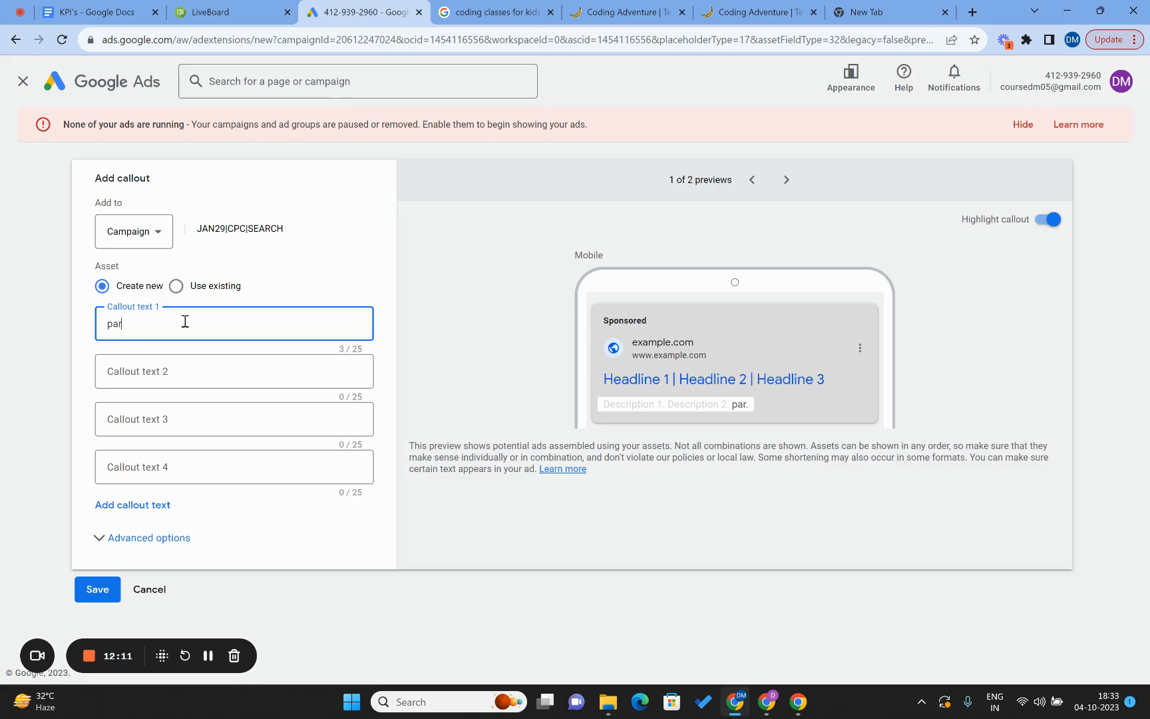
type("ctice material")
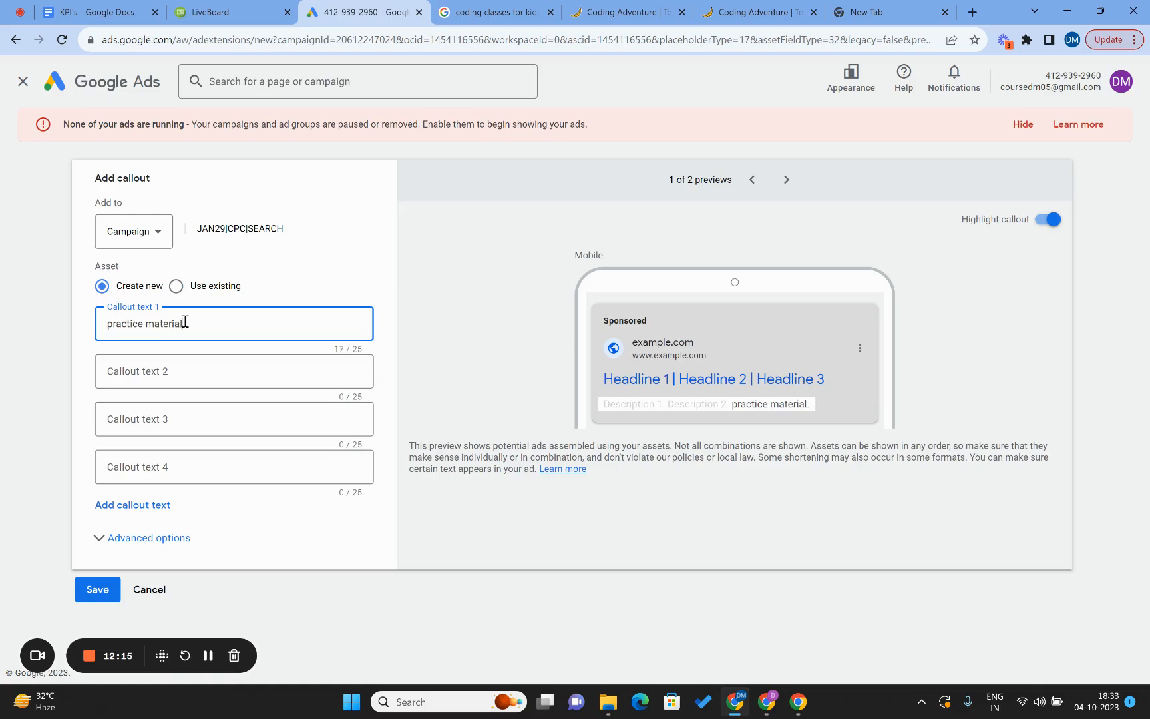
left_click(155, 377)
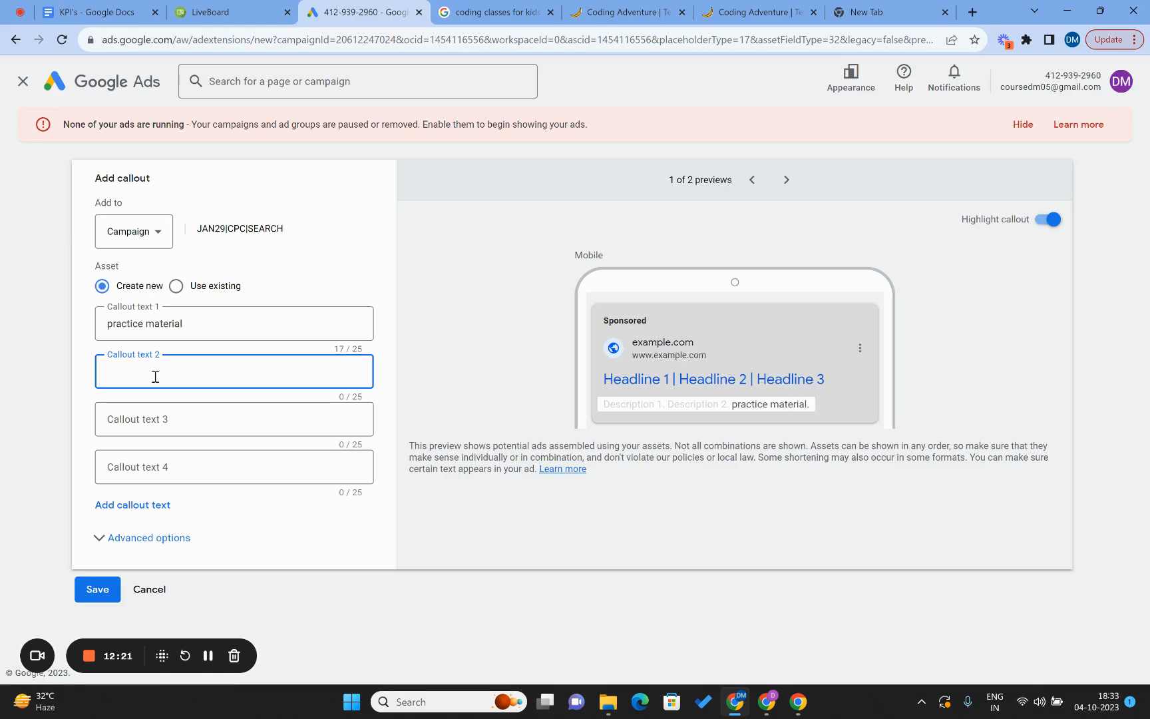
type("one one")
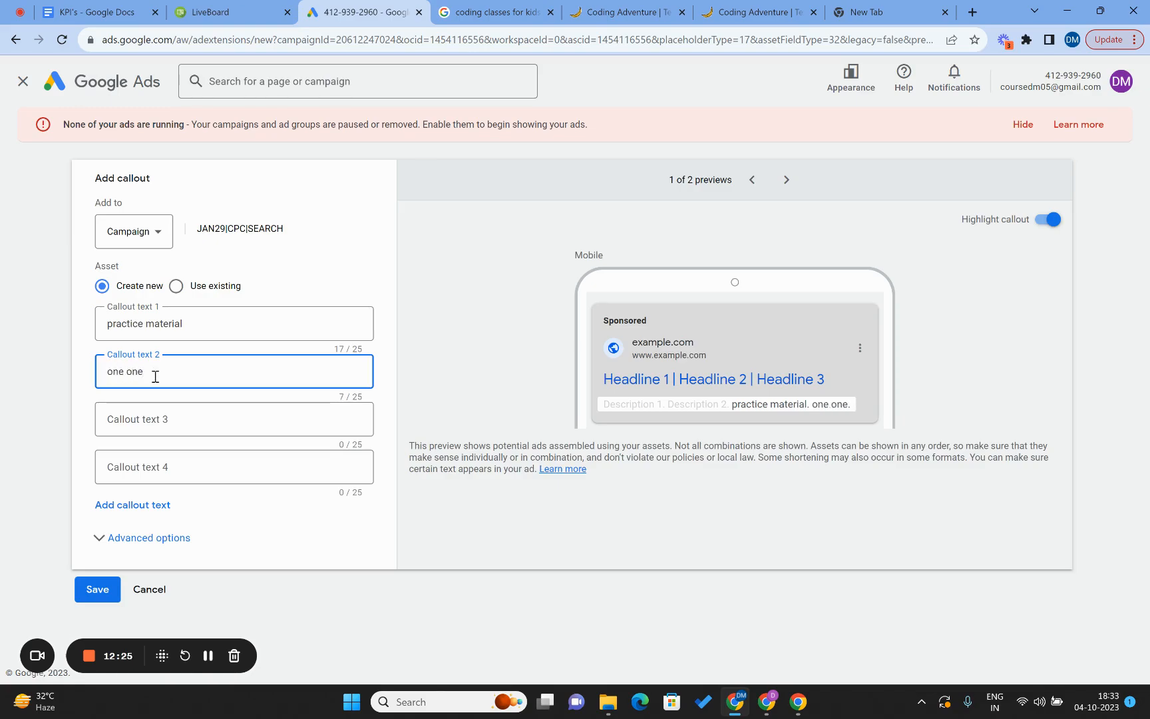
key("BackSpace")
type("one")
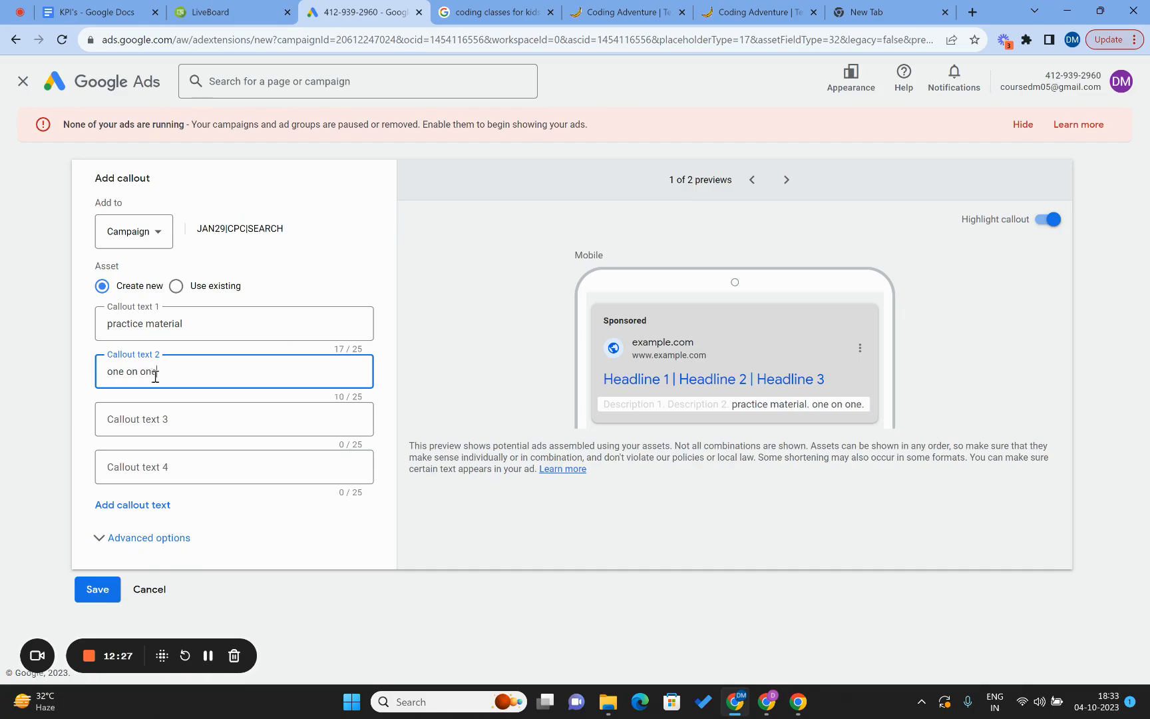
type(" practice")
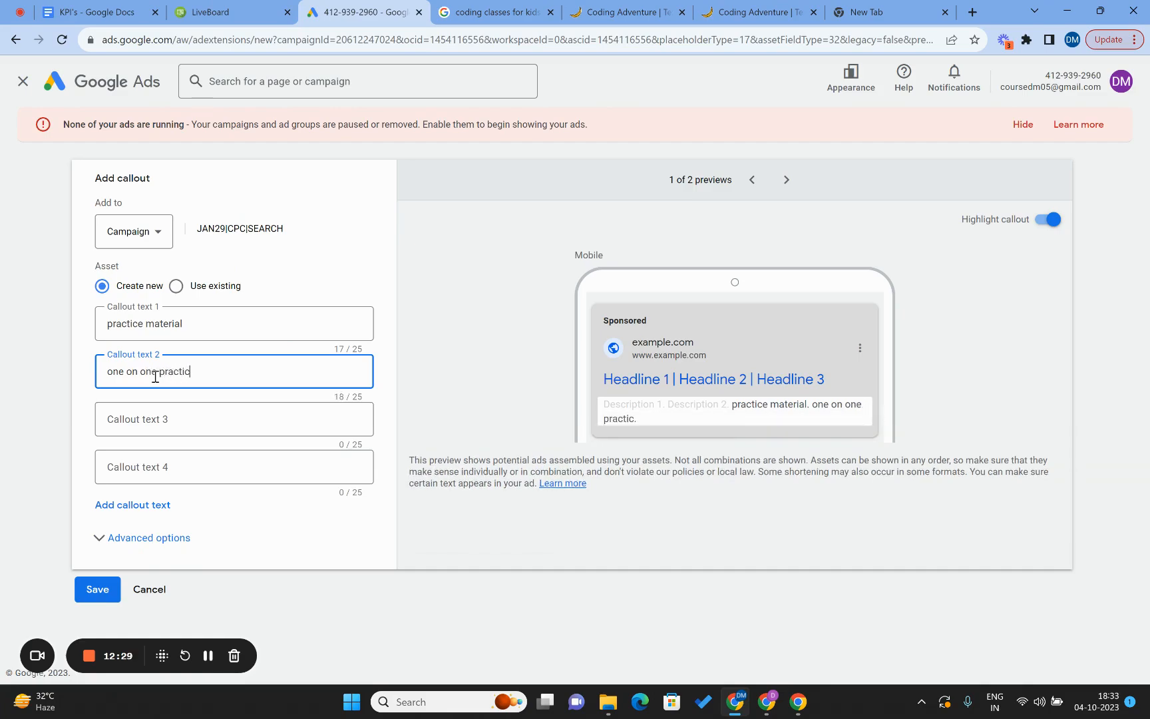
Enter "Affordable" as callout text 3 and "Lifetime support" as callout text 4, and save the callouts.
left_click(146, 424)
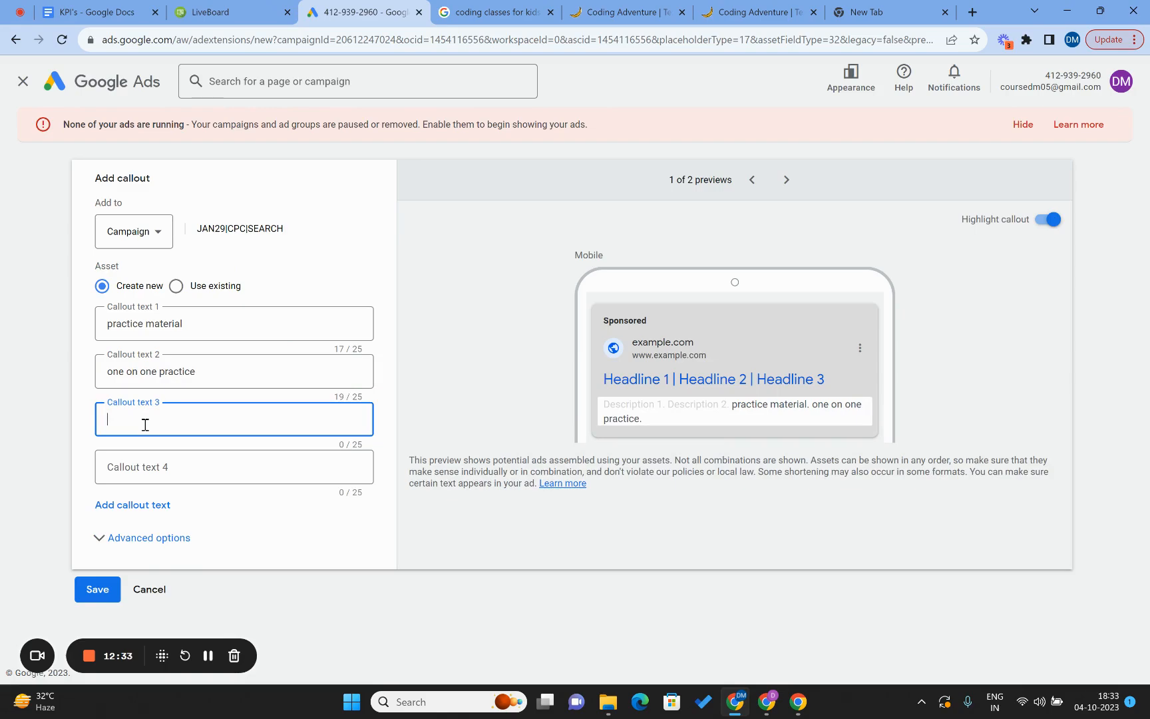
type("Affordable")
left_click(148, 470)
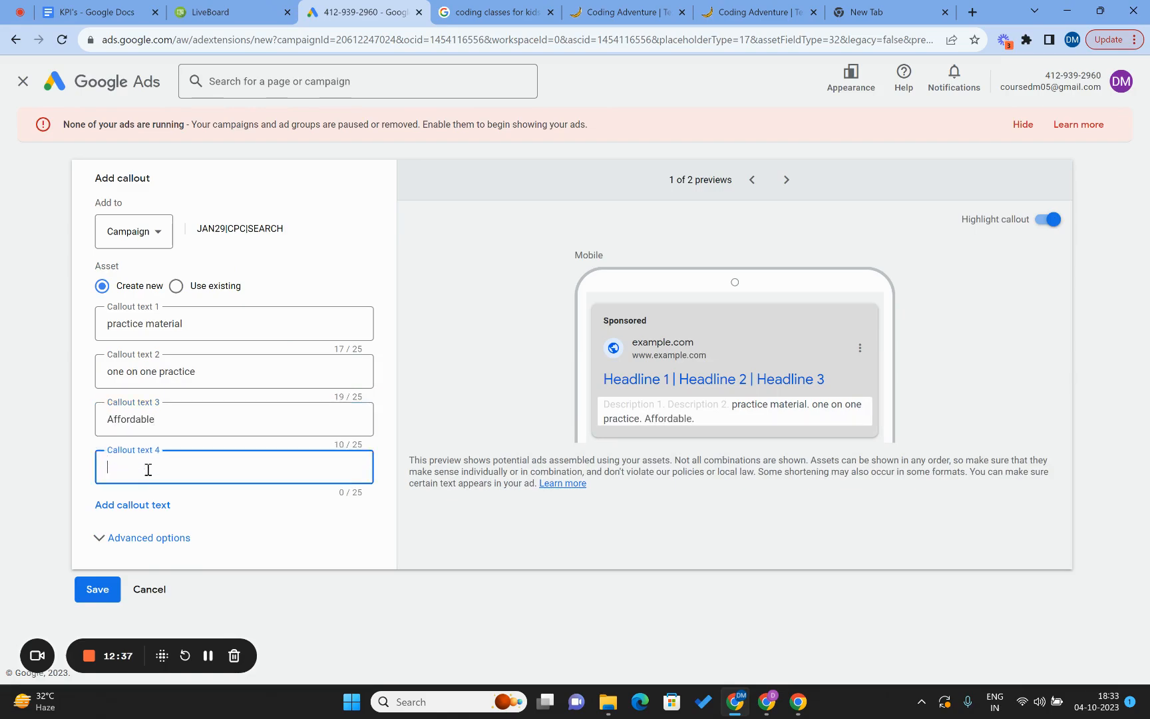
type("Lifetime support")
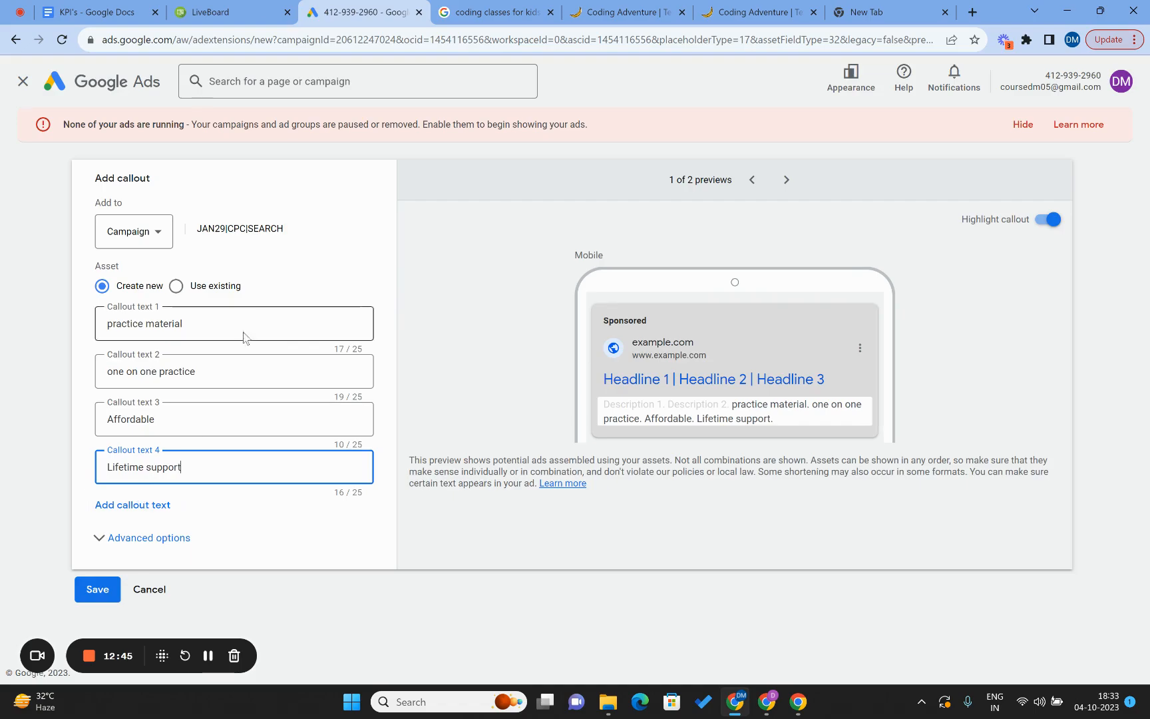
left_click(110, 597)
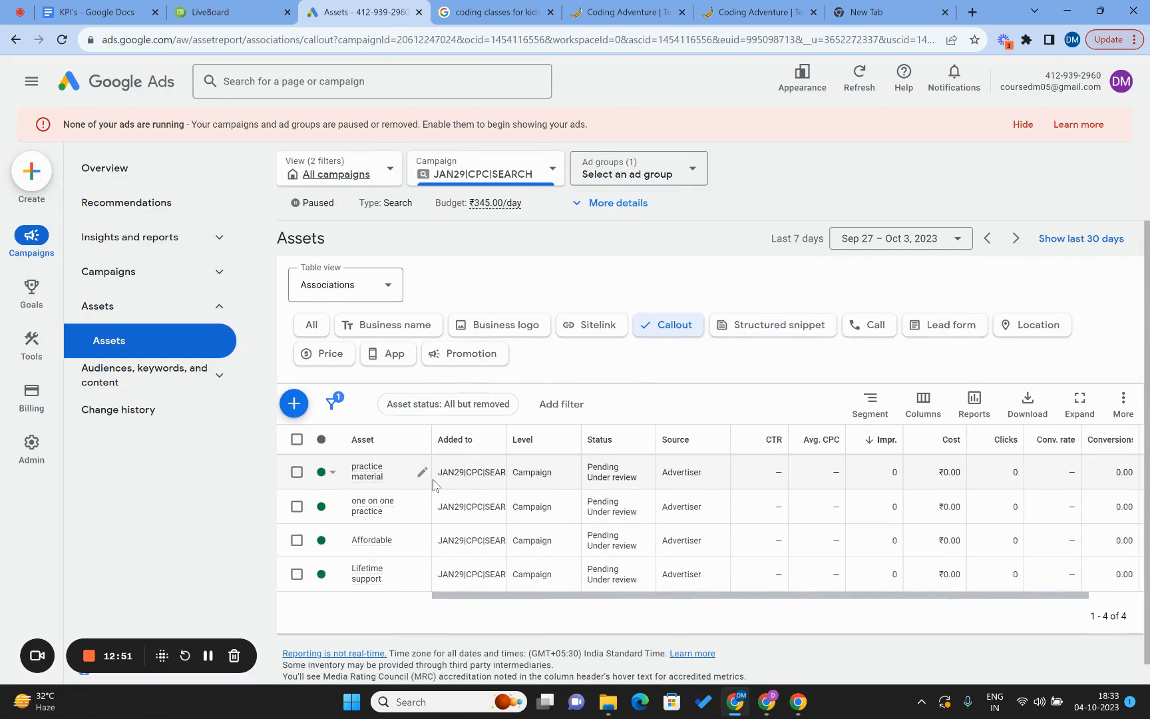
scroll(434, 484, "down", 1)
scroll(434, 484, "up", 1)
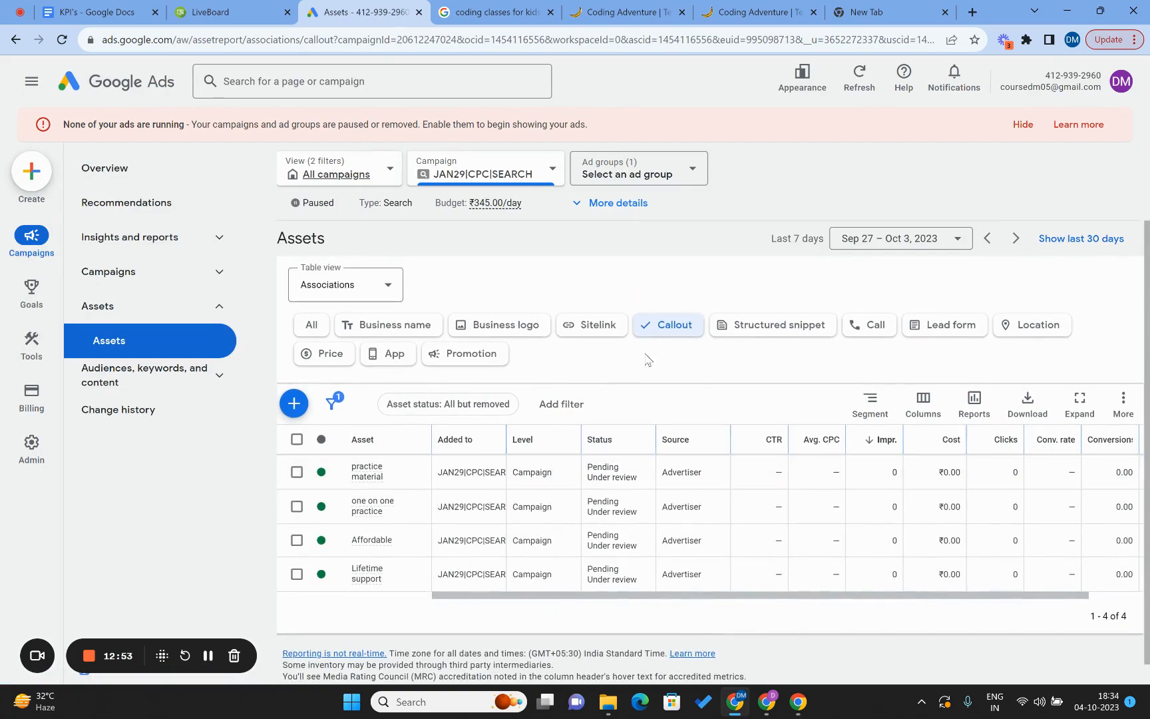
Start a new structured snippet for the campaign and look through the available header types.
left_click(757, 336)
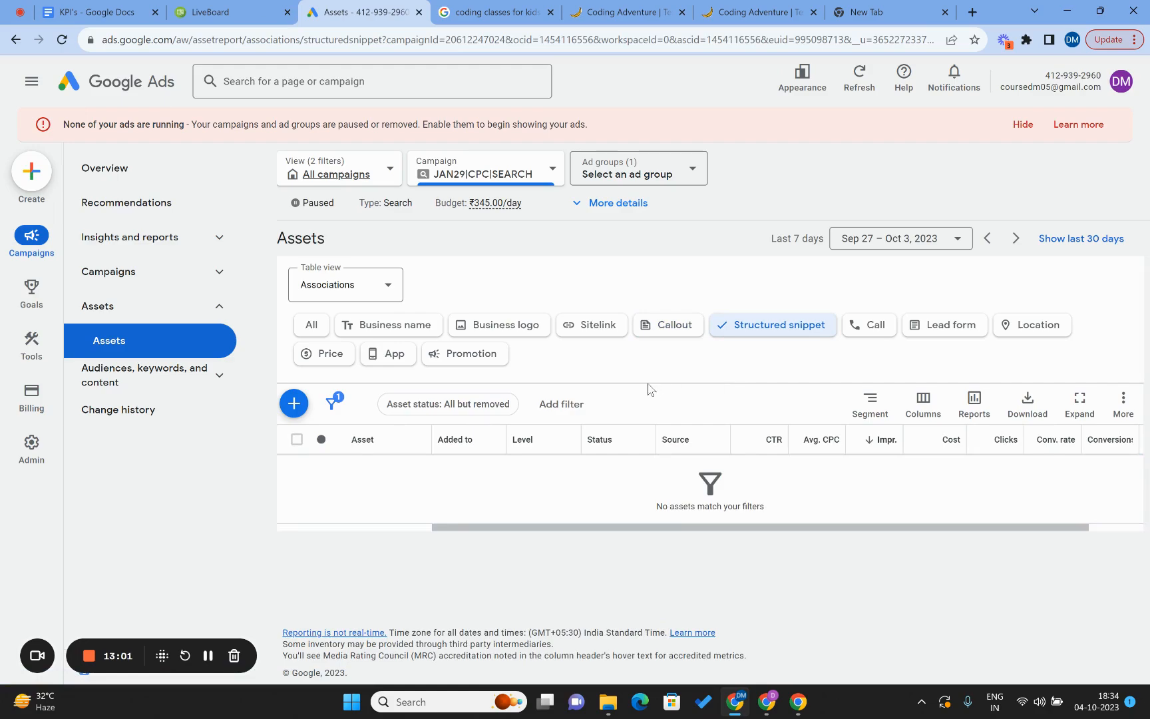
left_click(294, 404)
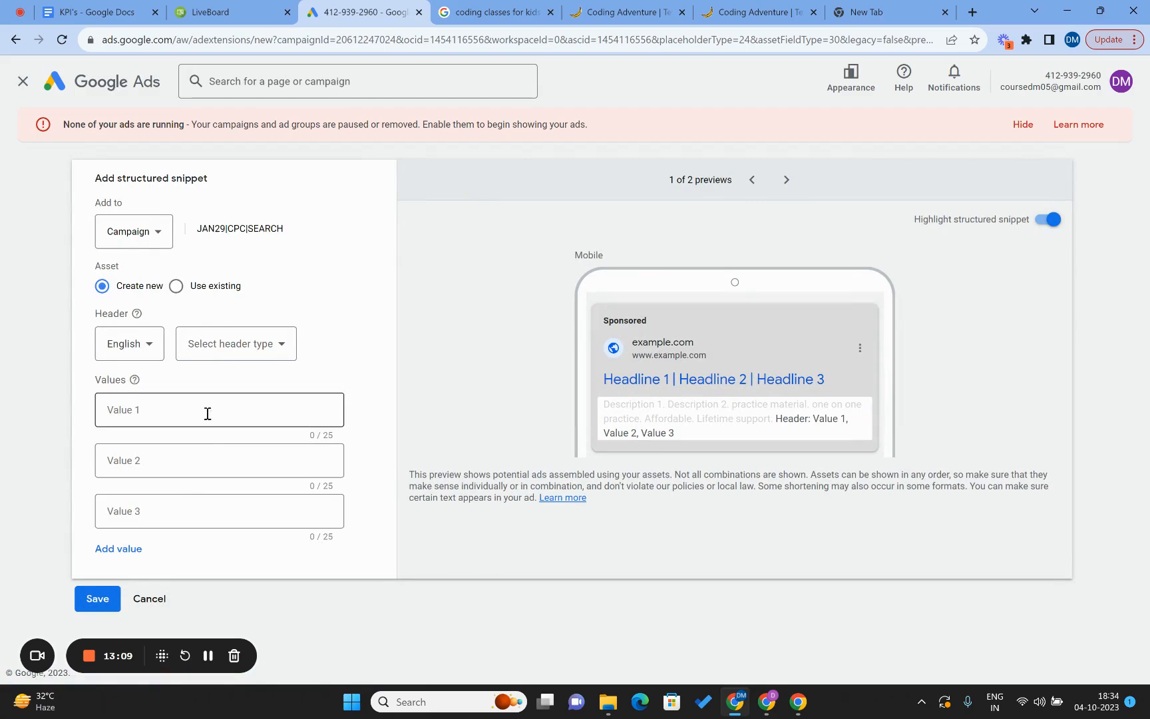
left_click(227, 348)
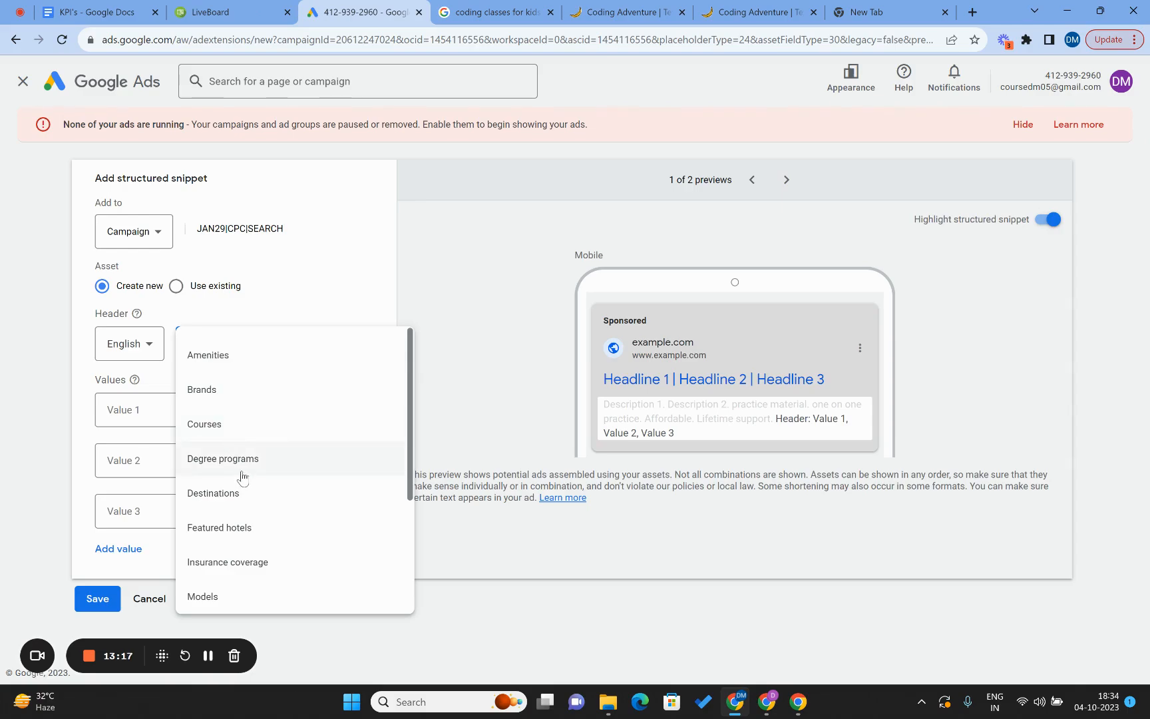
scroll(242, 476, "down", 3)
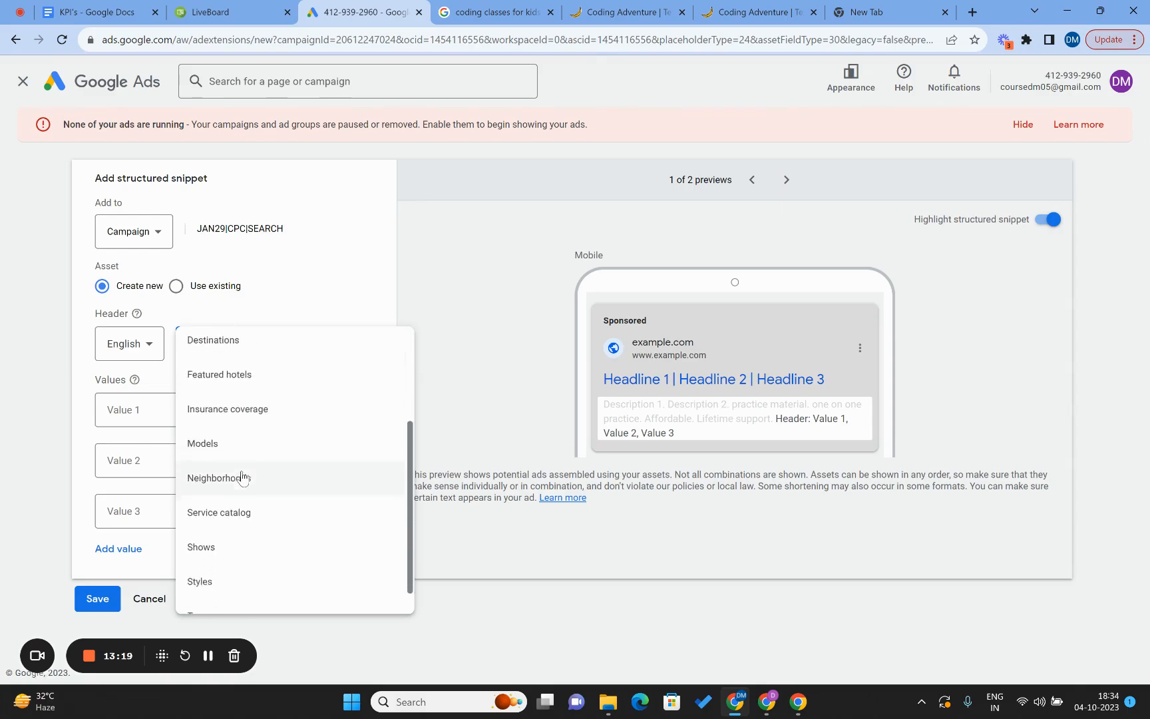
scroll(239, 477, "up", 3)
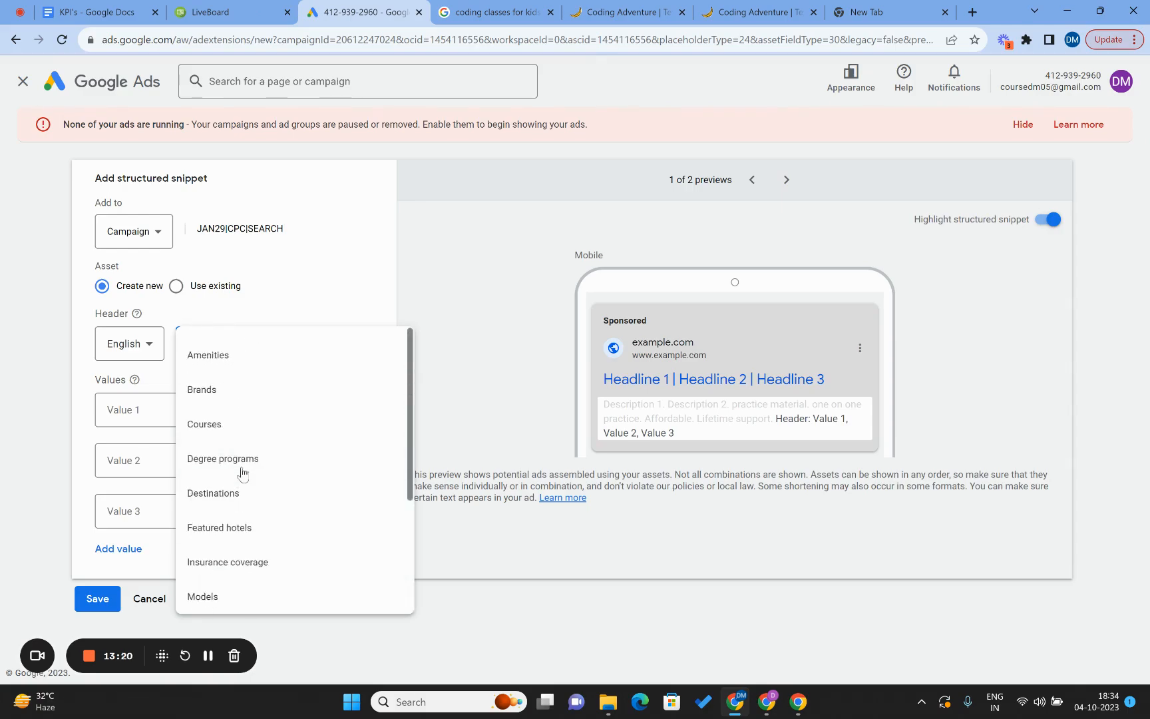
Try the Amenities header type and go through its three example value fields.
left_click(261, 362)
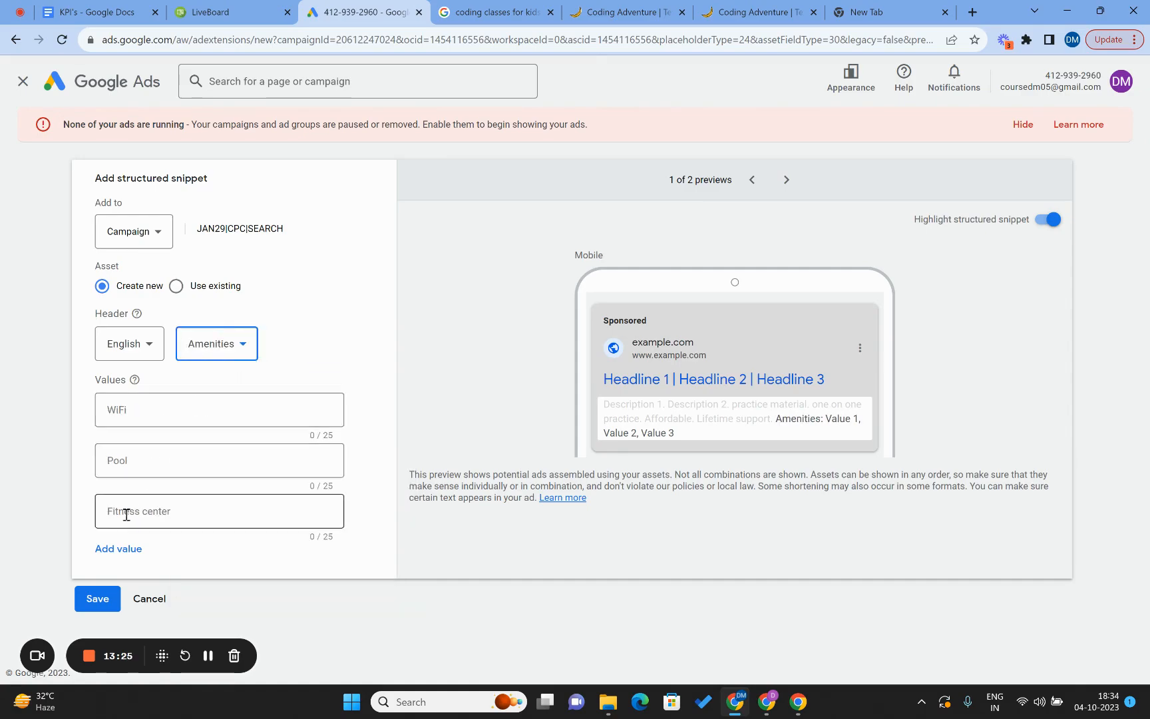
left_click(137, 407)
left_click(132, 458)
left_click(135, 510)
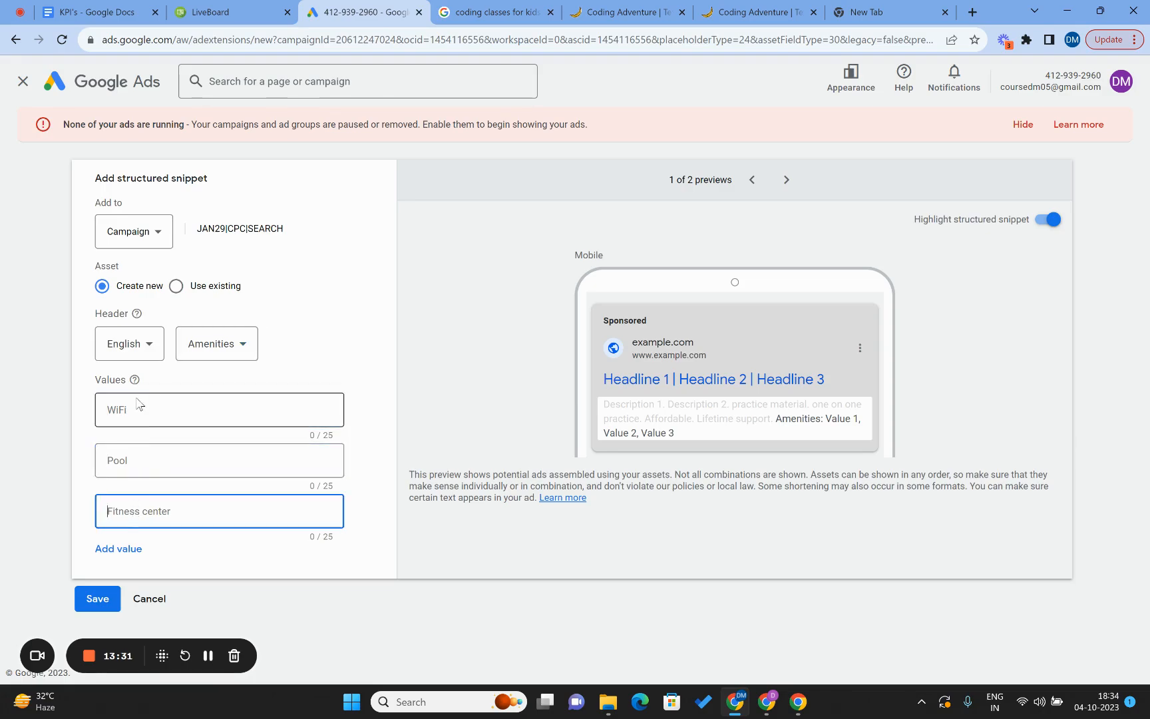
Set the structured snippet's header type to Courses and enter "Spoken english" as the first value.
left_click(193, 347)
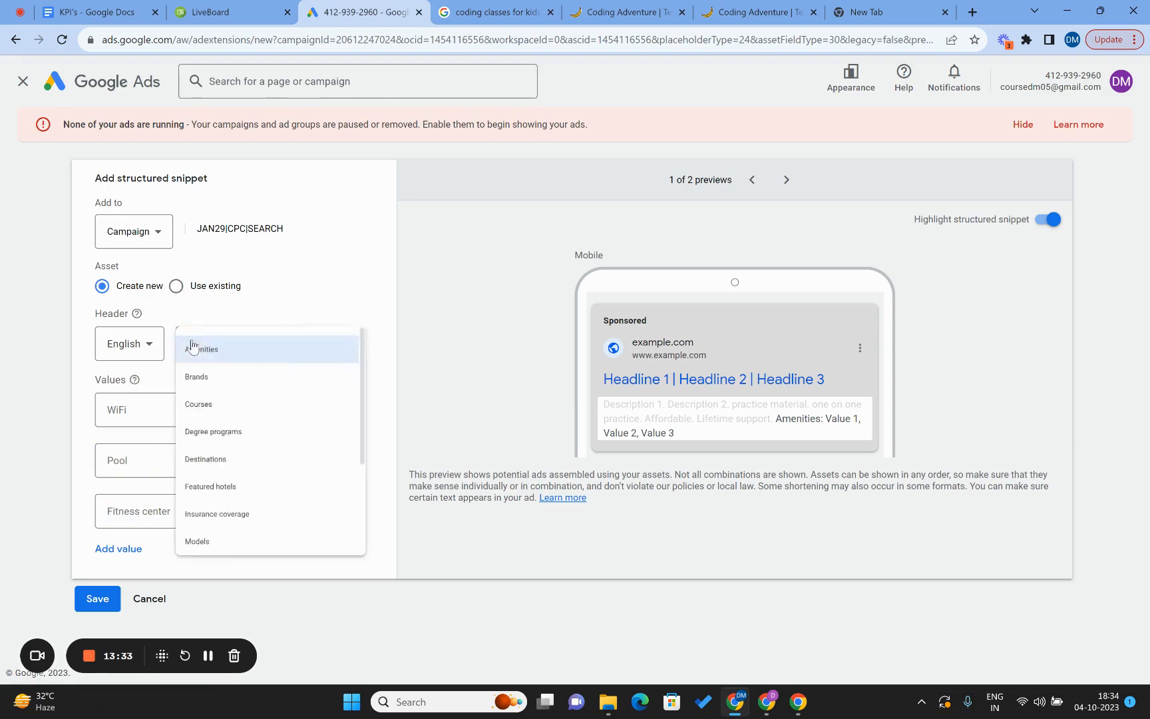
left_click(221, 425)
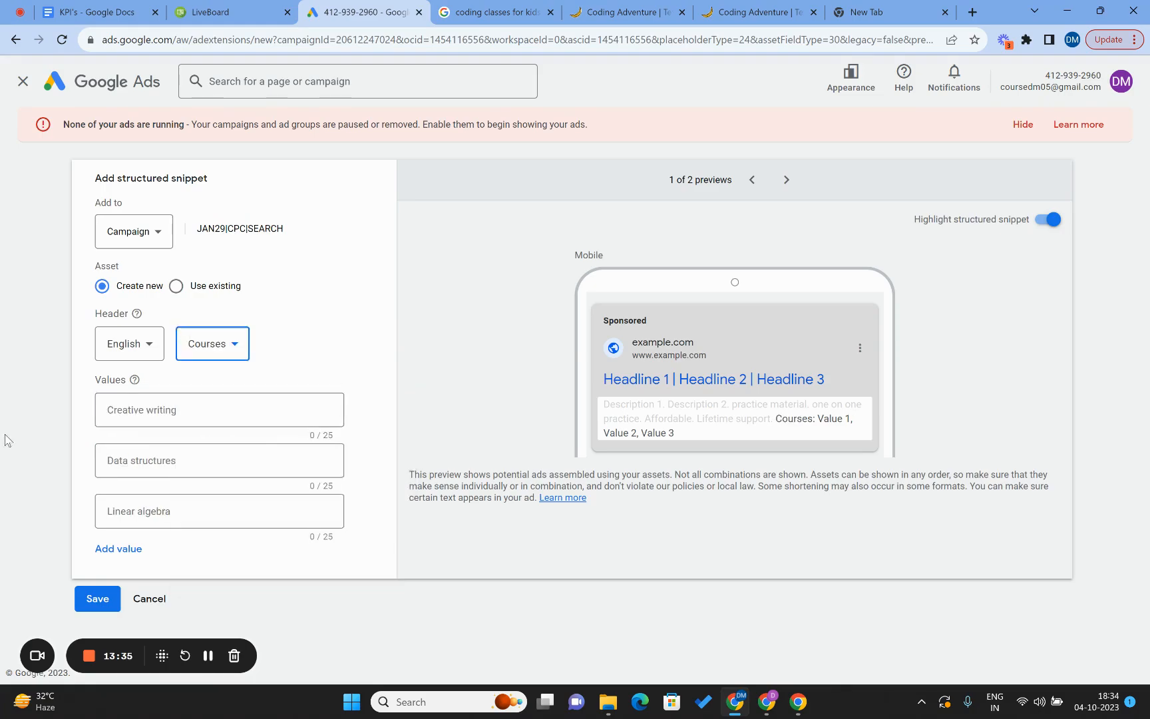
left_click(203, 413)
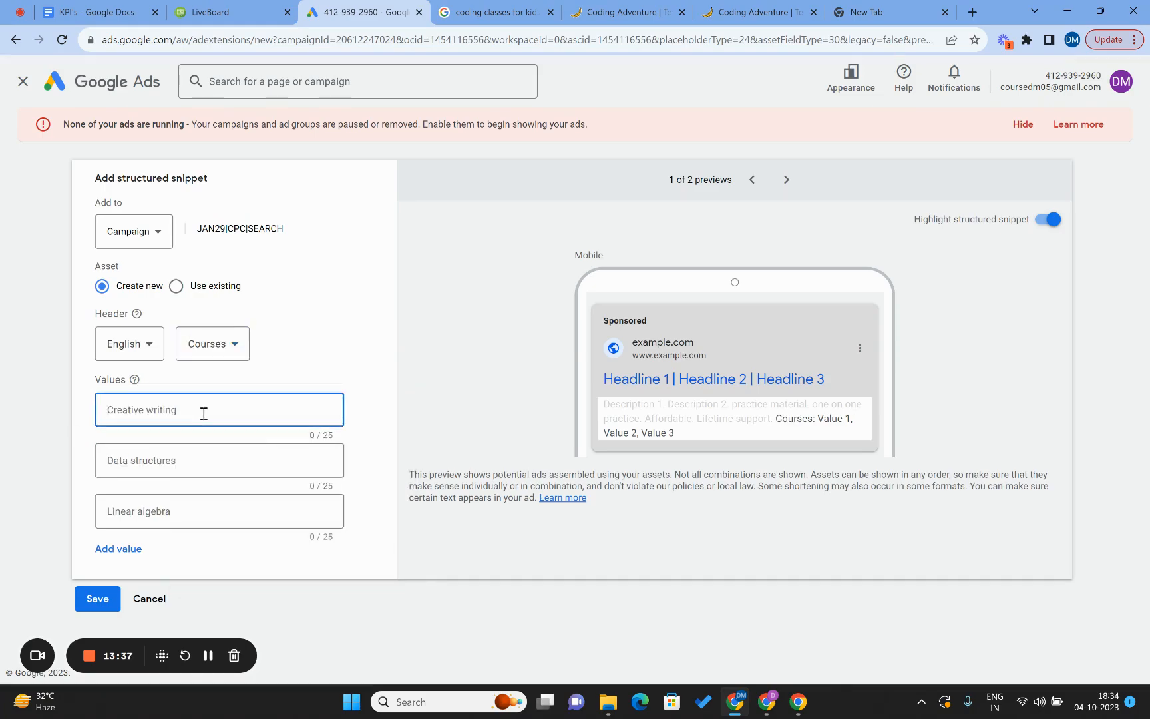
type("Spoken")
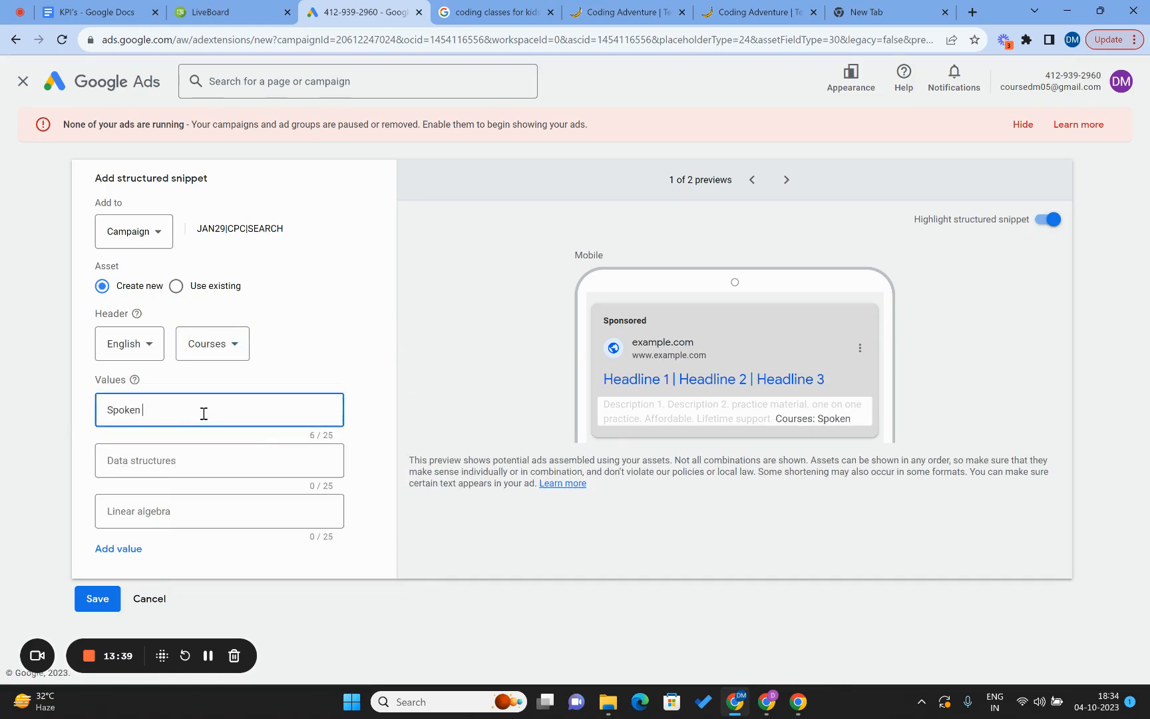
type(" english")
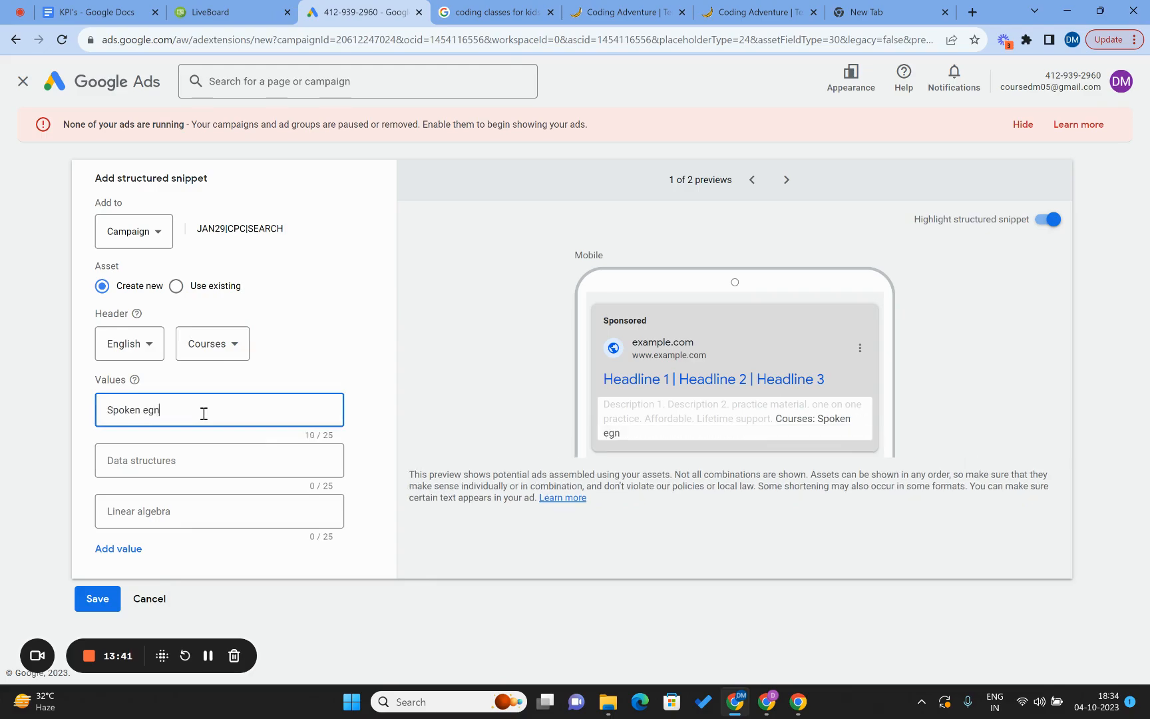
Enter "Software development" as the second value and "artificial intelligence" as the third value of the Courses snippet.
left_click(179, 465)
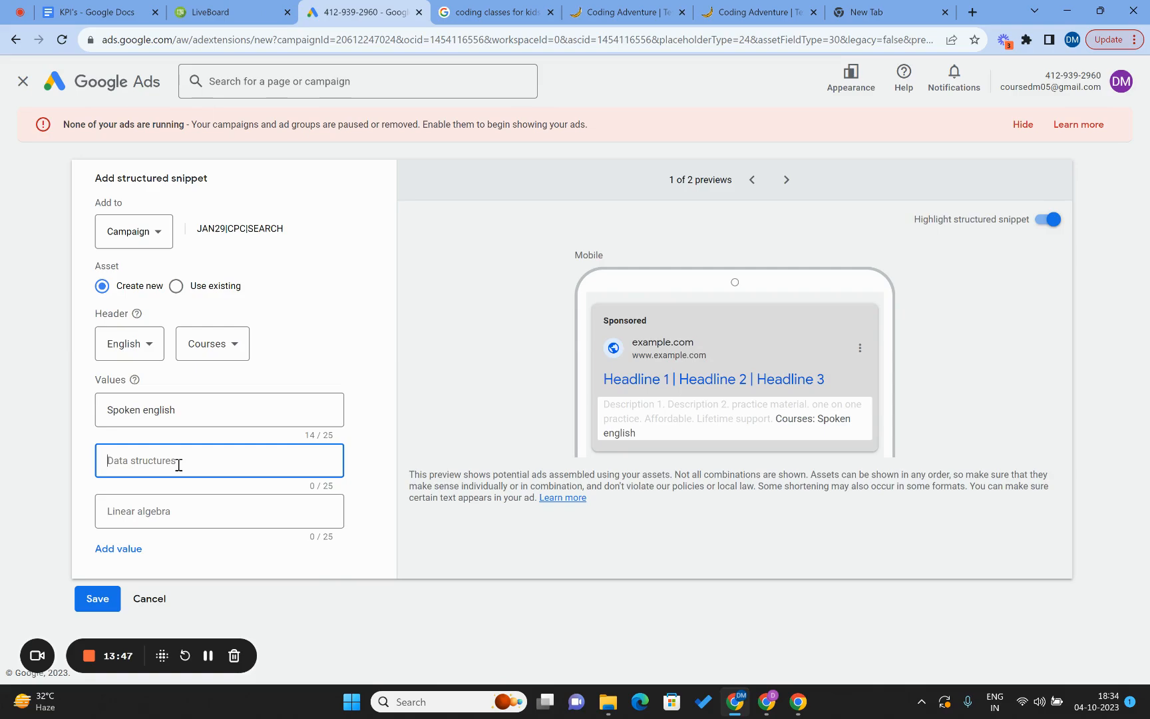
type("Software development")
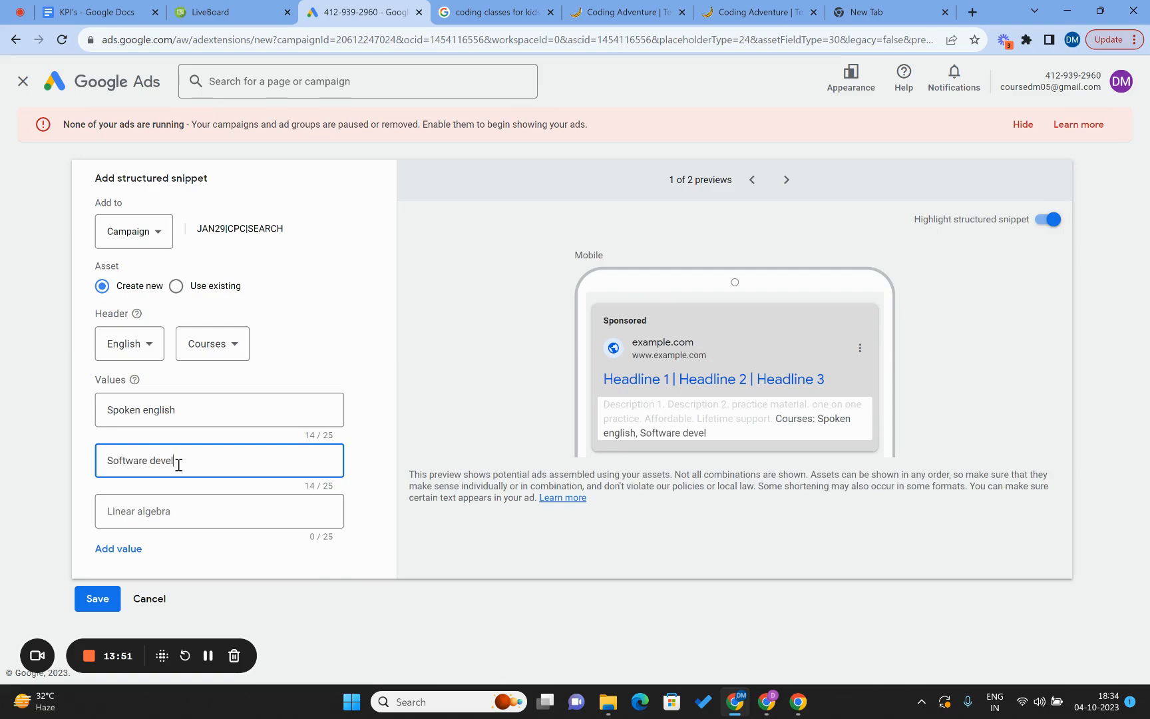
left_click(164, 514)
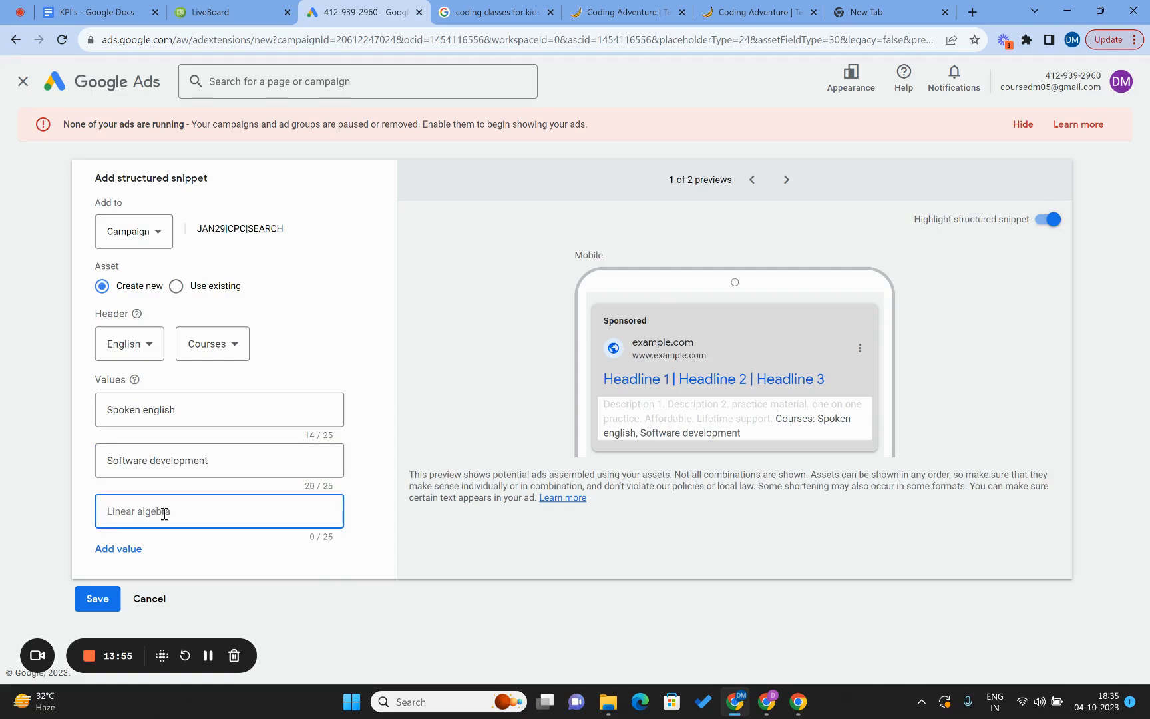
type("artific")
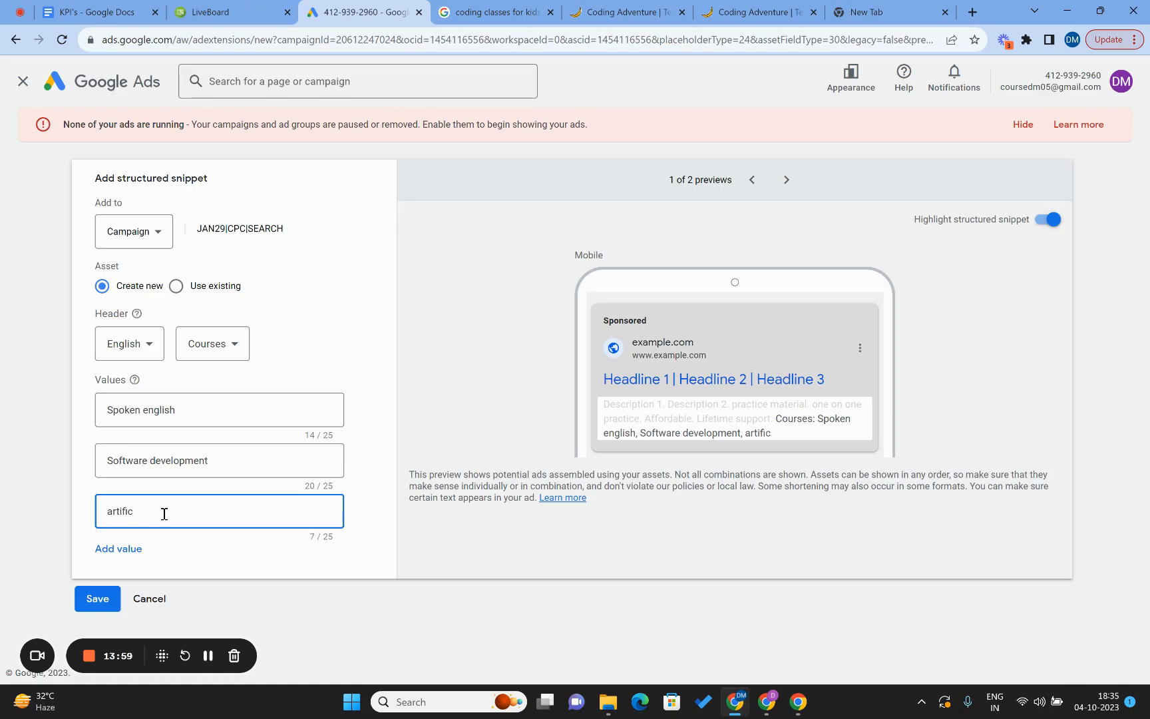
type("aiial intelligence")
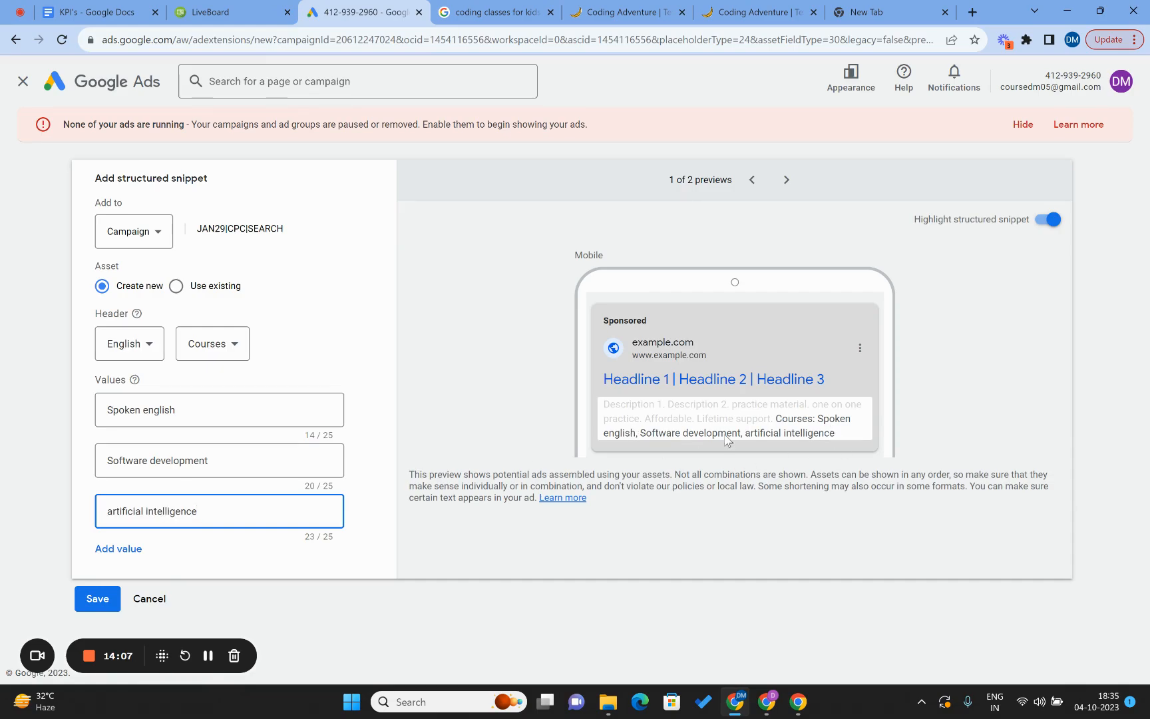
Save the Courses structured snippet and show the campaign's call assets.
left_click(102, 600)
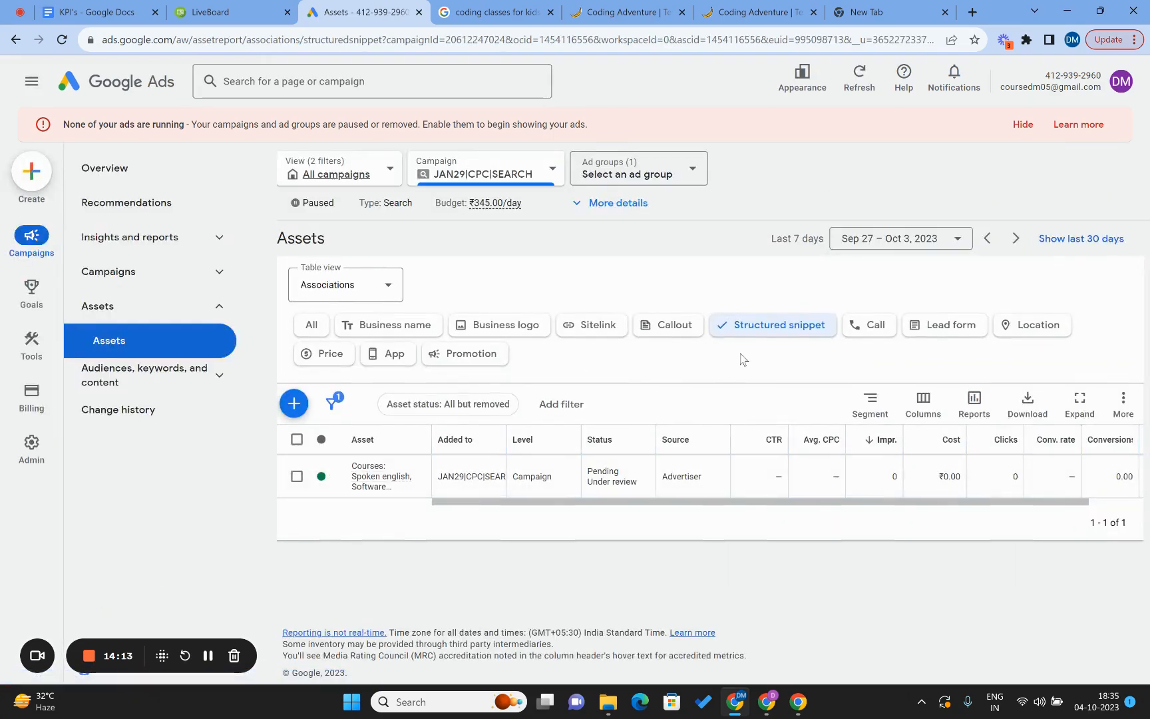
mouse_move(427, 474)
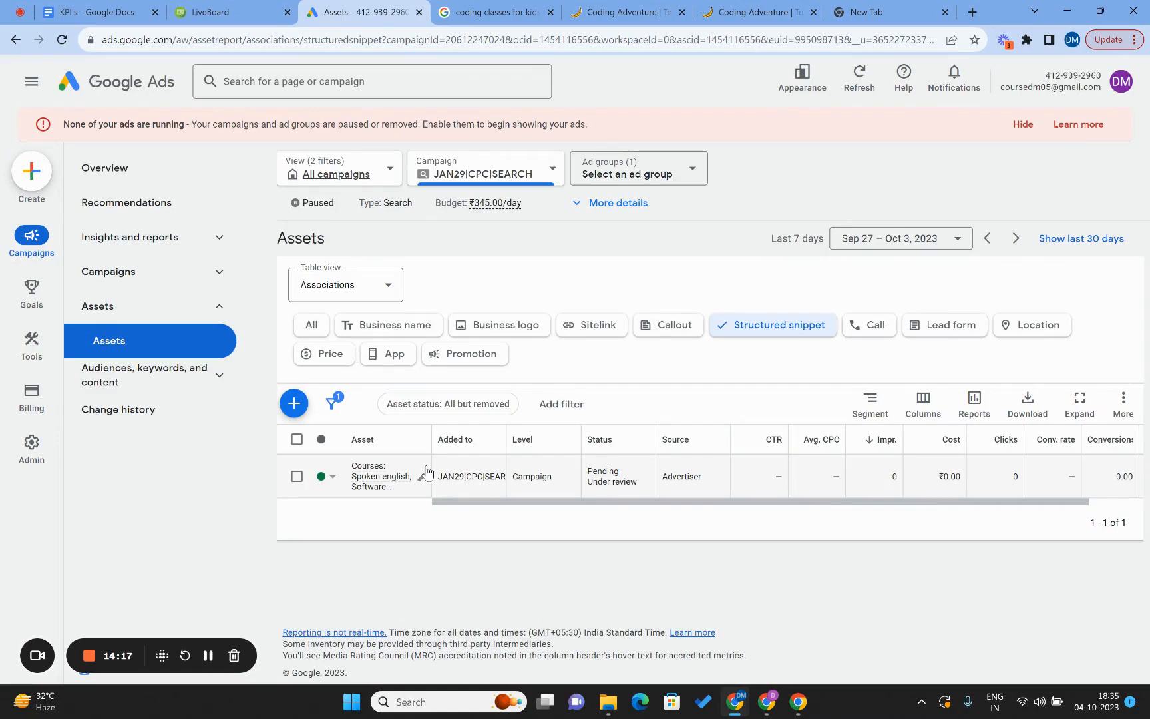
left_click(870, 332)
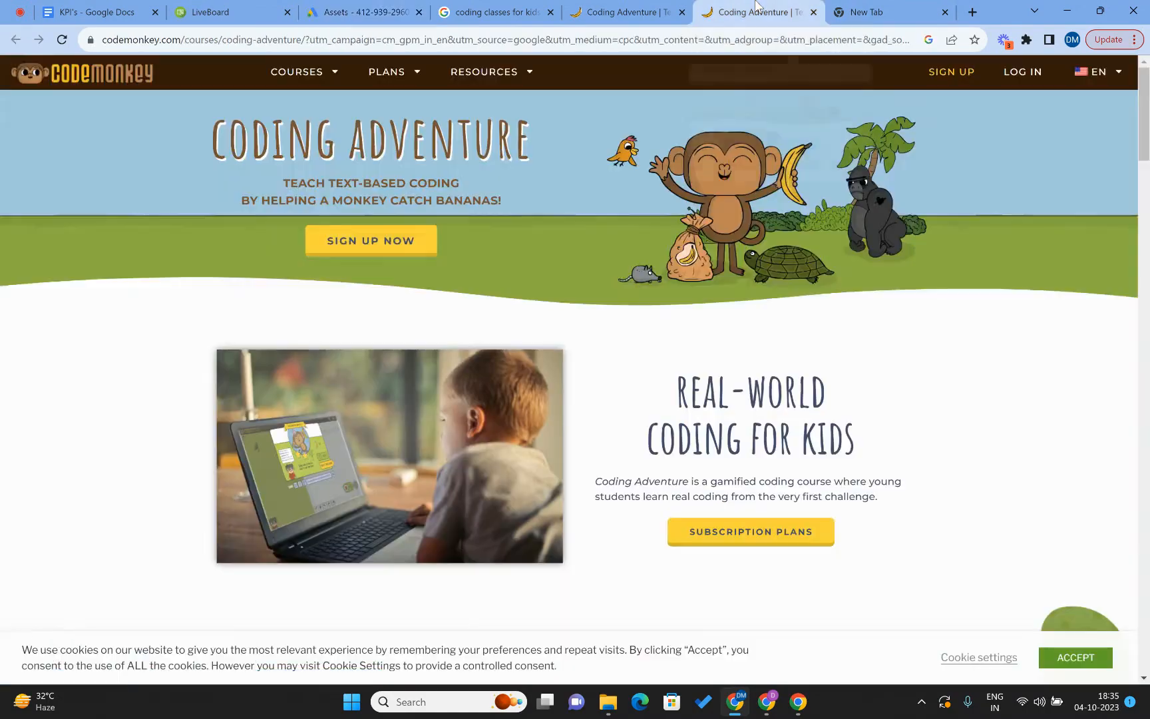
Review the sponsored results of the "coding classes for kids near me" search and return to the call assets.
left_click(756, 12)
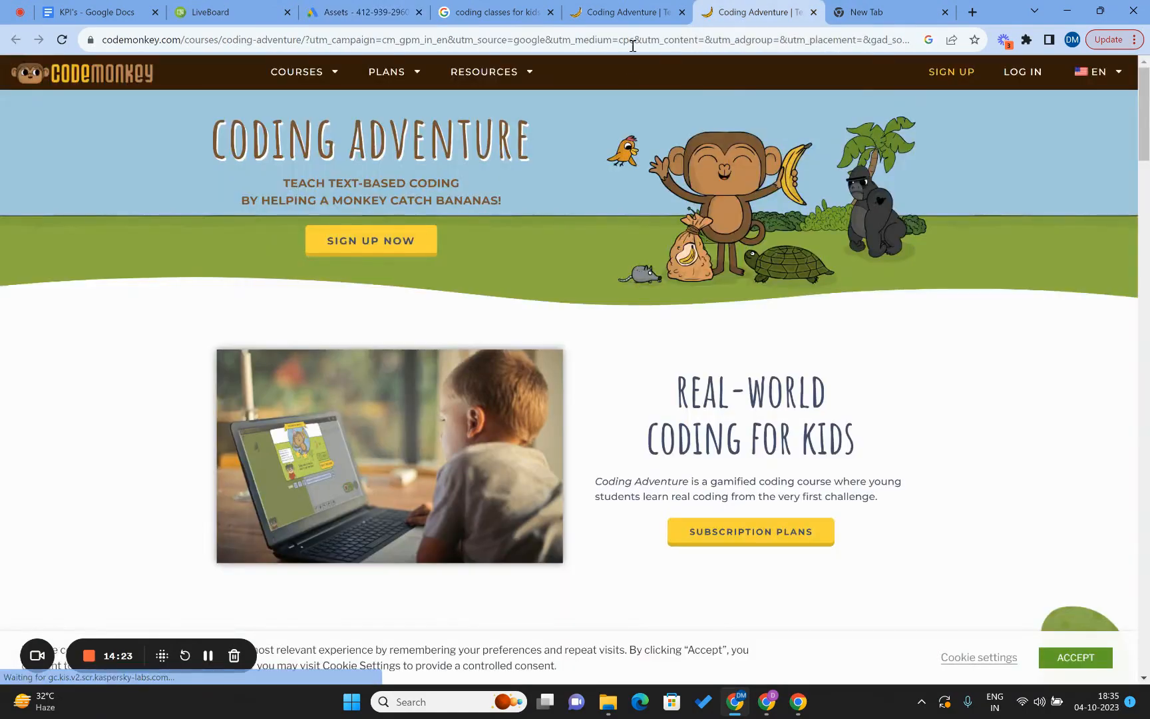
left_click(511, 7)
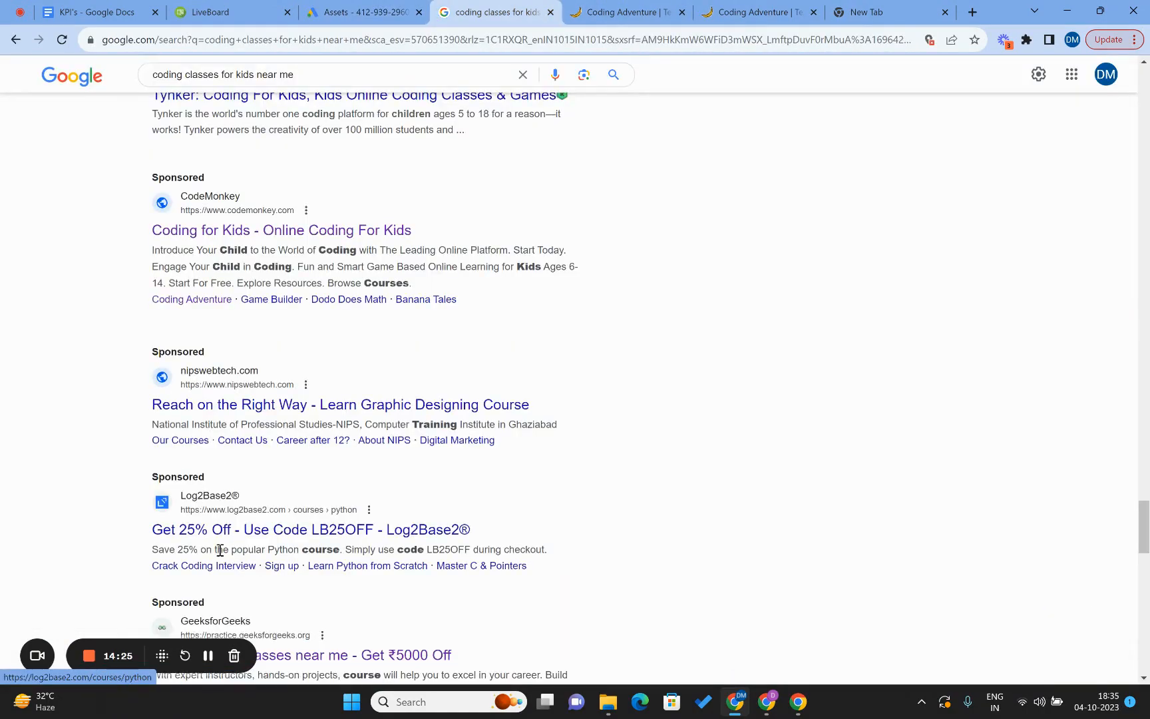
scroll(253, 533, "down", 1)
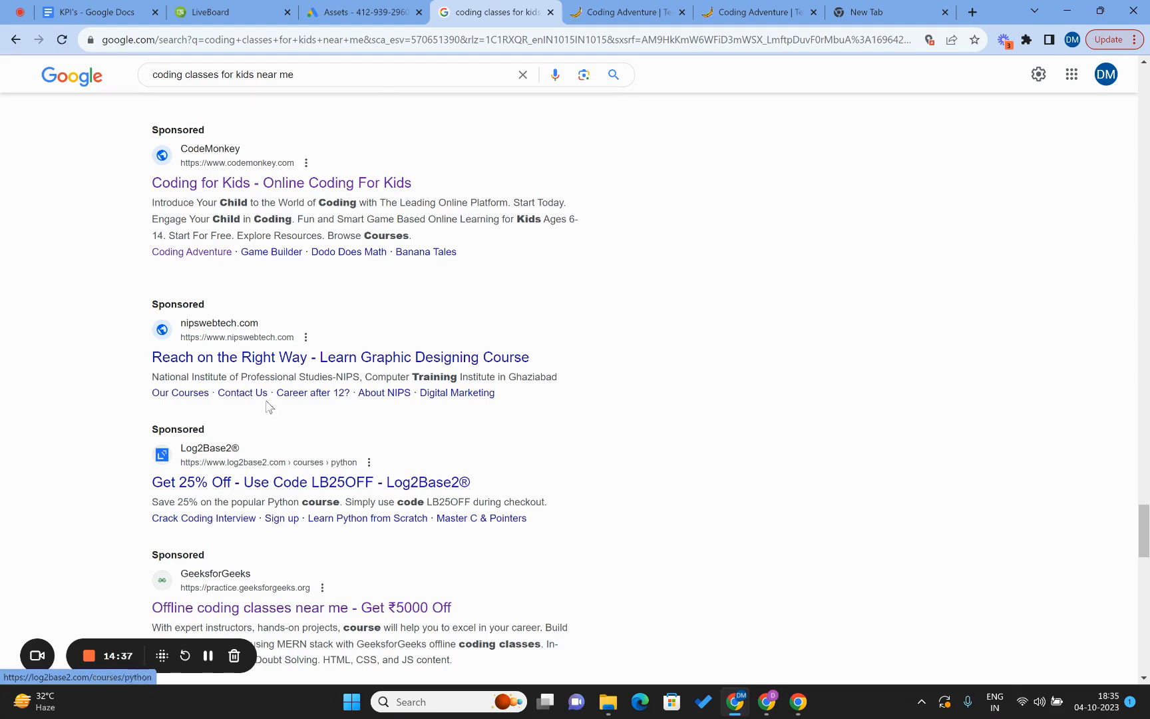
left_click(398, 8)
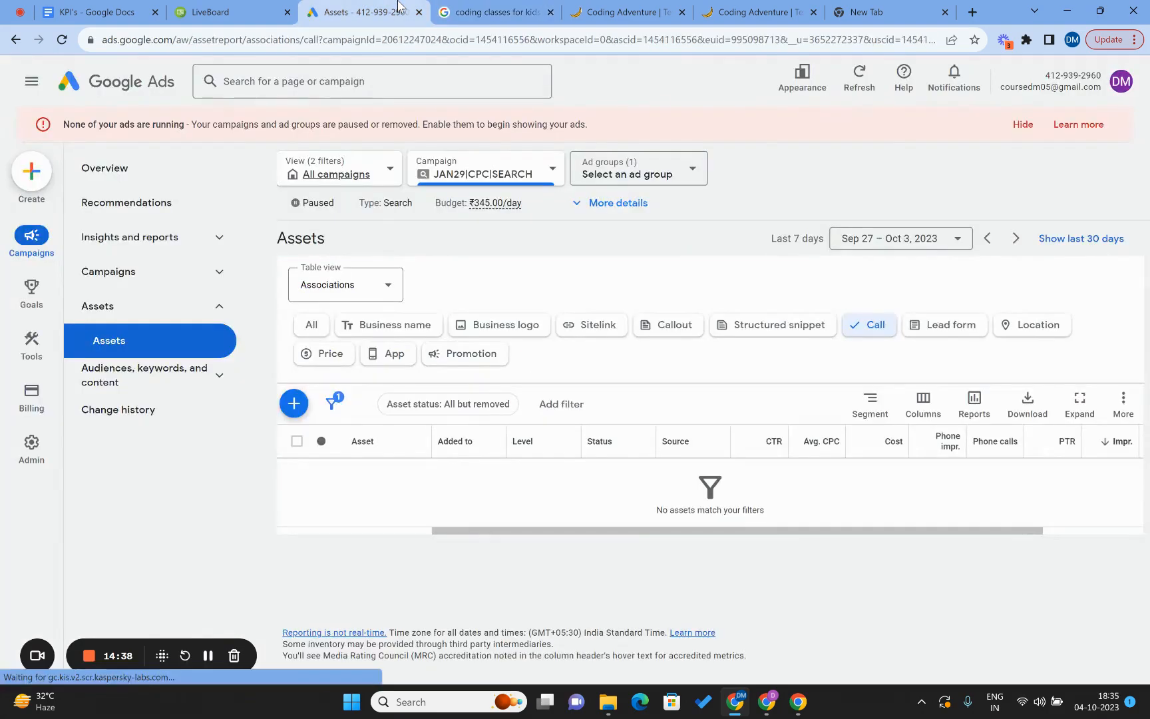
Start a new call asset for the campaign and set its phone country to India.
left_click(293, 404)
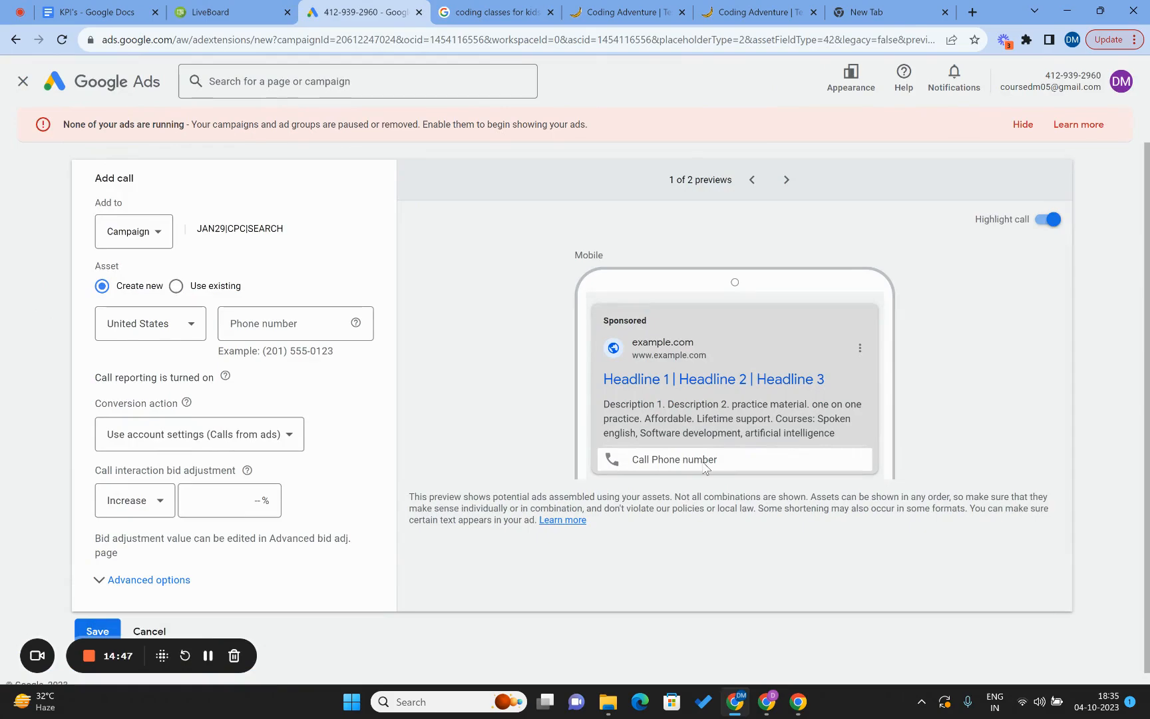
left_click(168, 319)
scroll(164, 458, "up", 5)
scroll(166, 473, "up", 12)
scroll(165, 473, "up", 8)
scroll(166, 473, "down", 11)
scroll(166, 473, "down", 6)
scroll(166, 473, "down", 7)
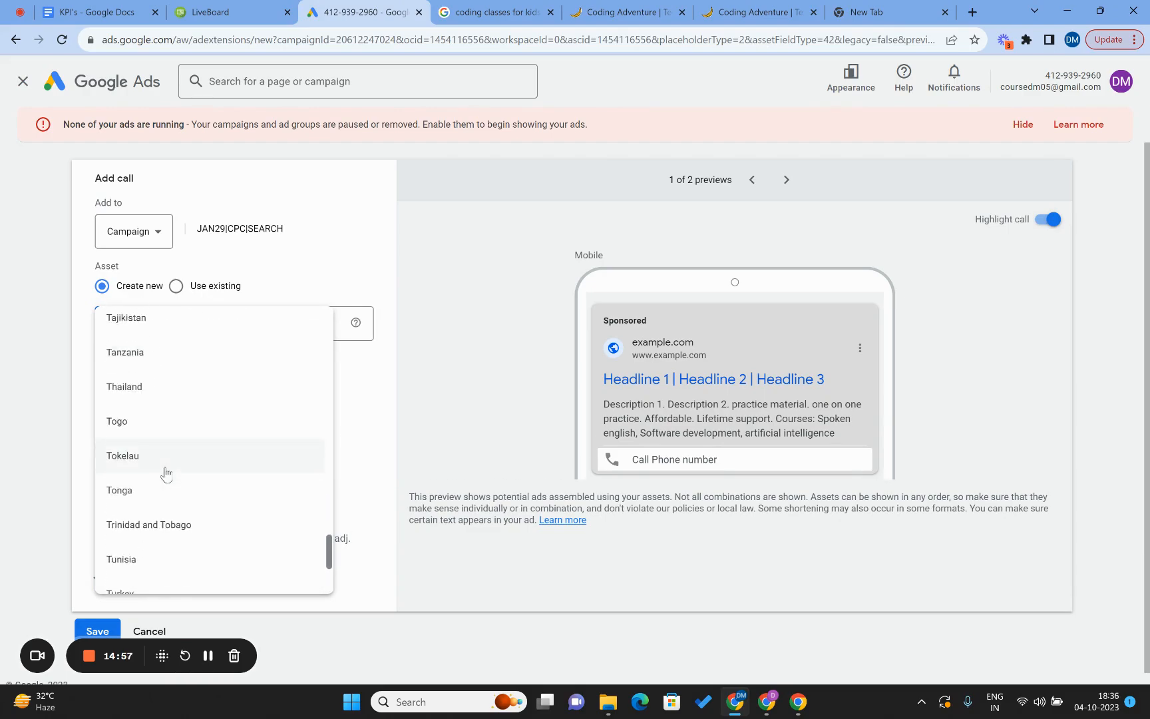
scroll(166, 473, "down", 5)
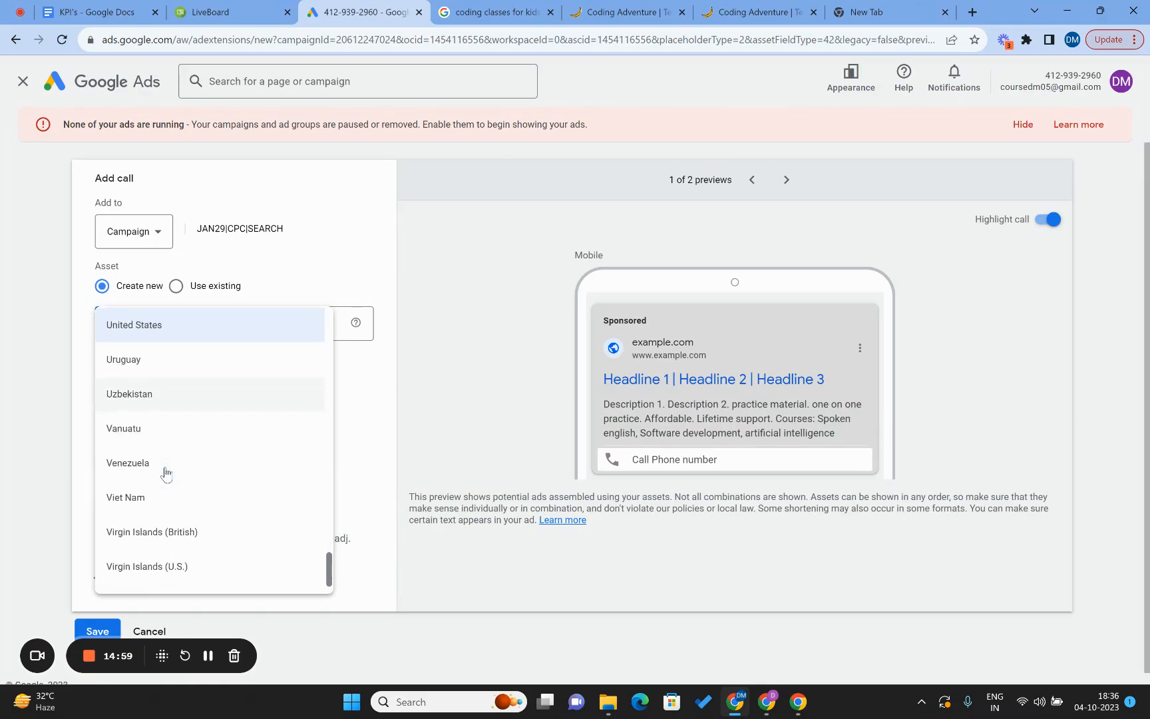
scroll(166, 472, "up", 1)
scroll(166, 473, "up", 20)
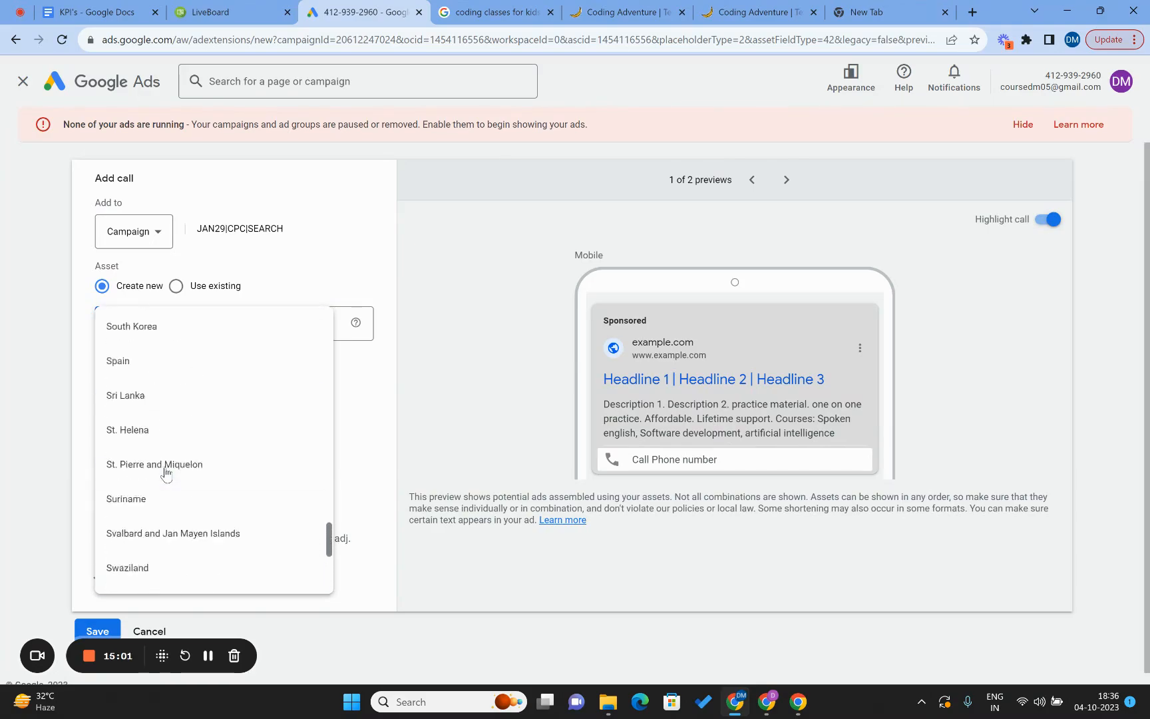
scroll(166, 473, "up", 6)
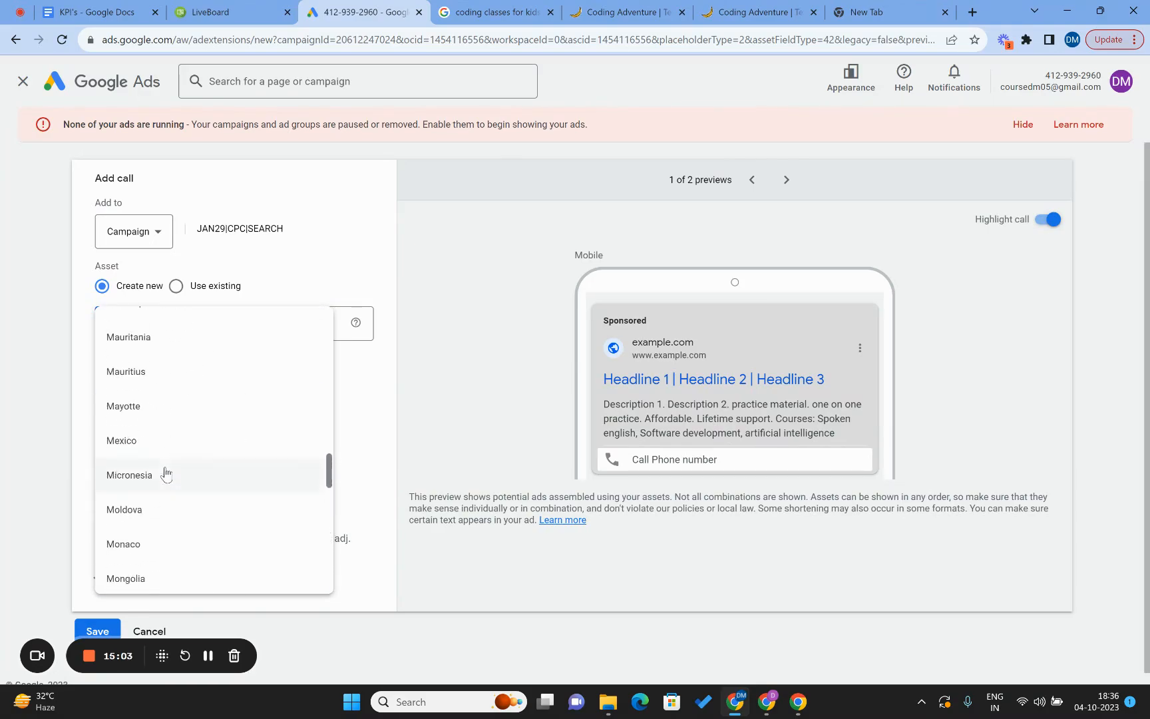
scroll(165, 473, "up", 13)
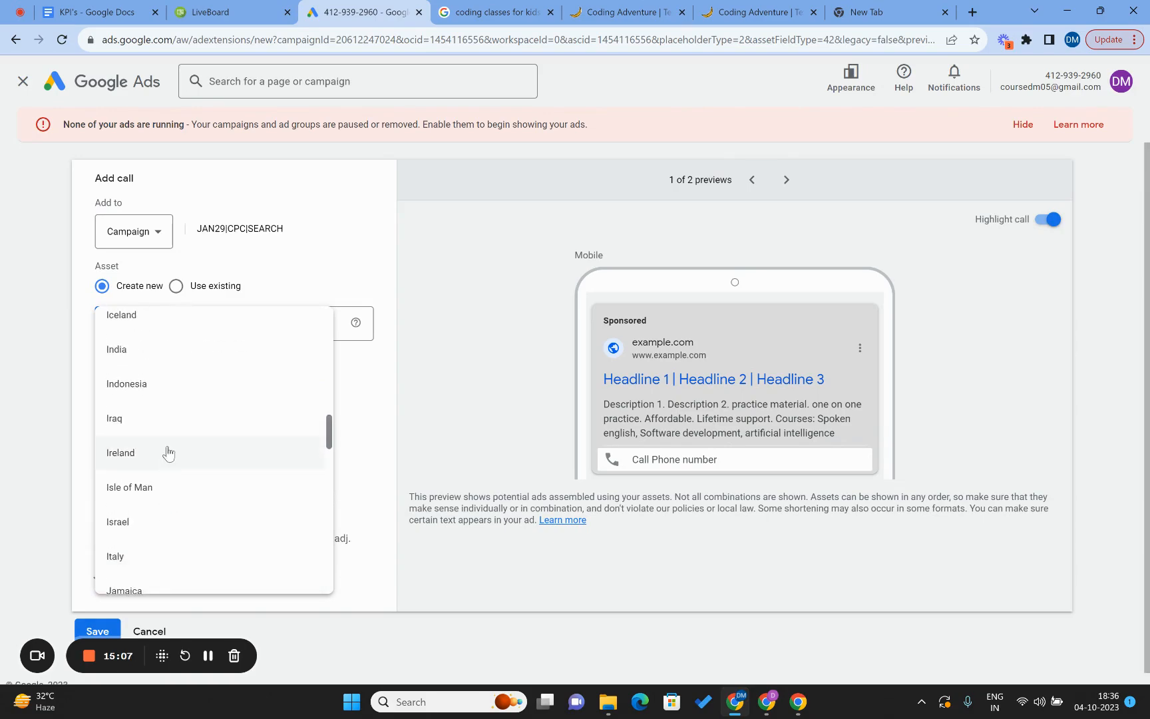
left_click(185, 351)
Enter the business phone number for the call asset, with a leading zero.
left_click(265, 326)
type("98765")
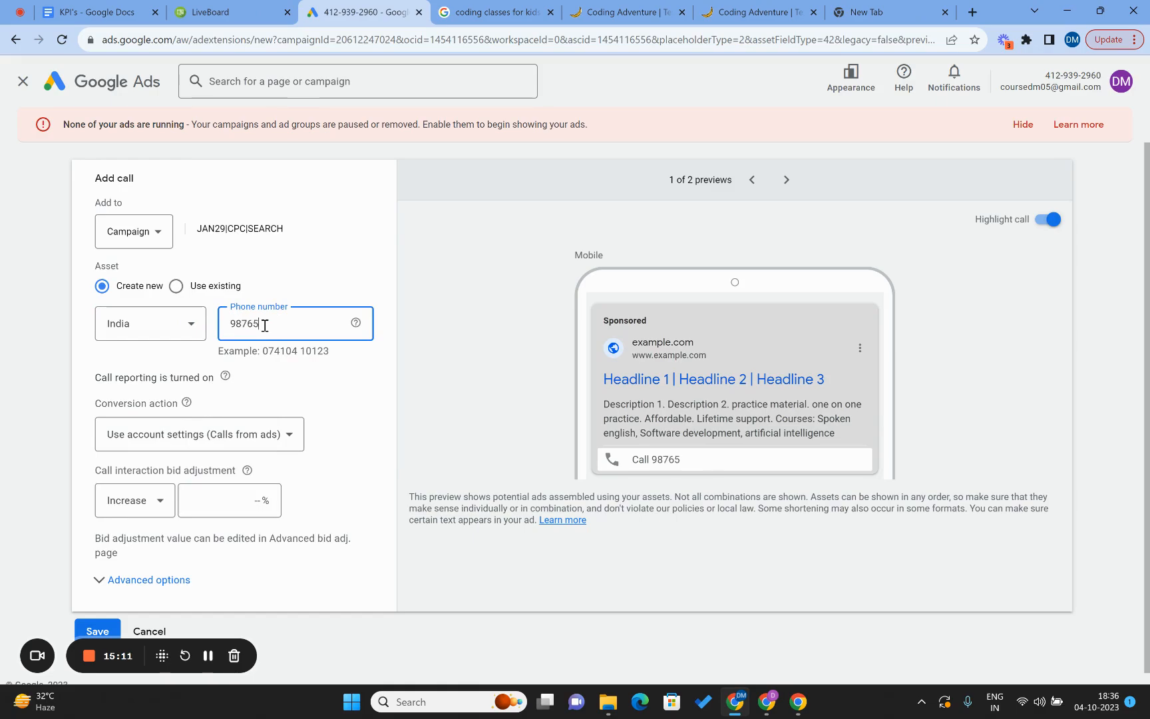
type("43210")
left_click(233, 327)
type("0")
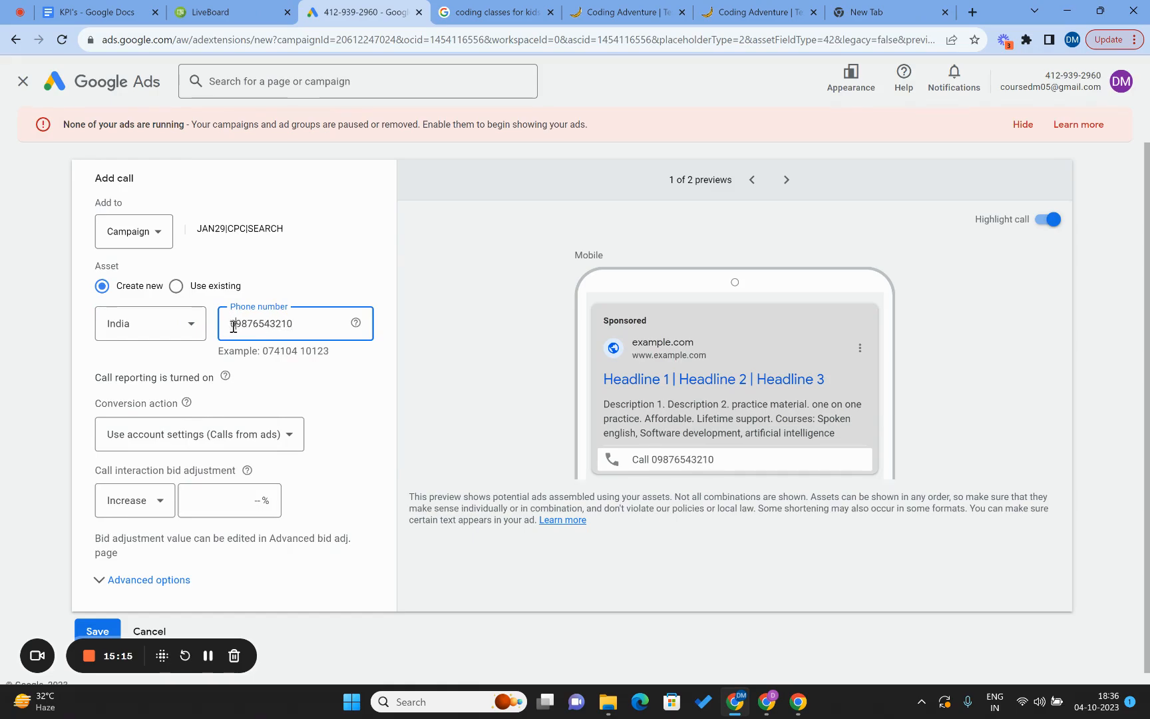
Set the conversion action to Calls from Google Ads and the call bid adjustment to a 10% increase, and save the call asset.
left_click(177, 434)
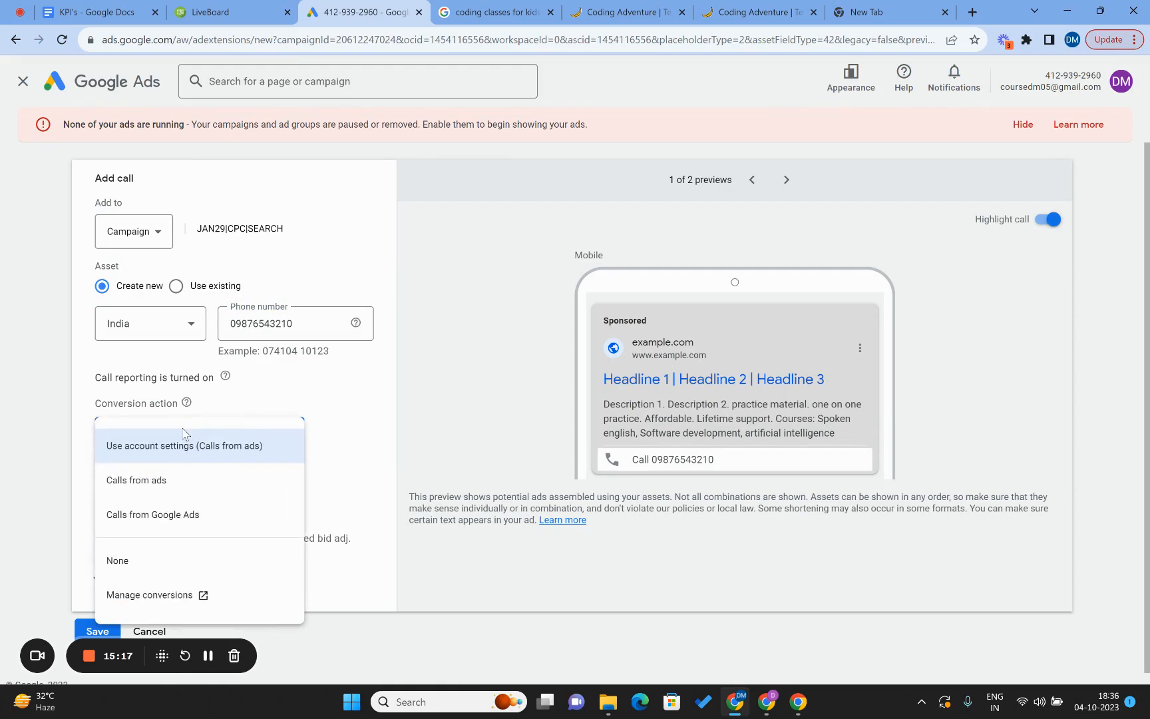
left_click(197, 521)
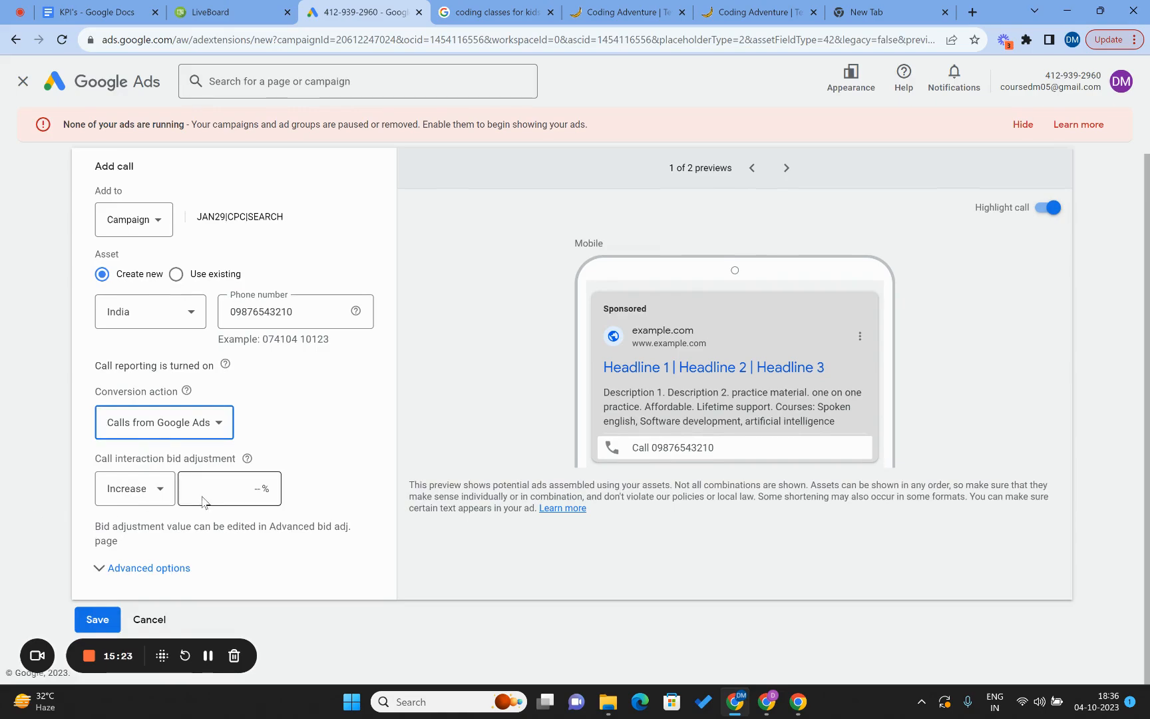
left_click(207, 488)
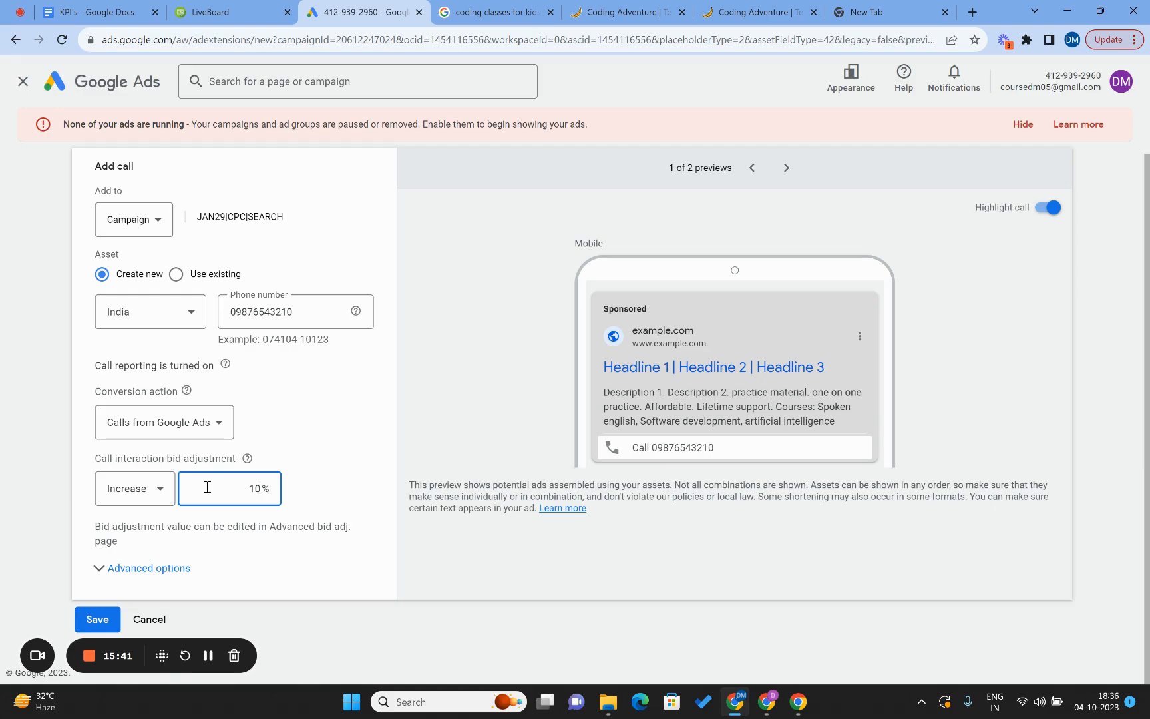
left_click(92, 622)
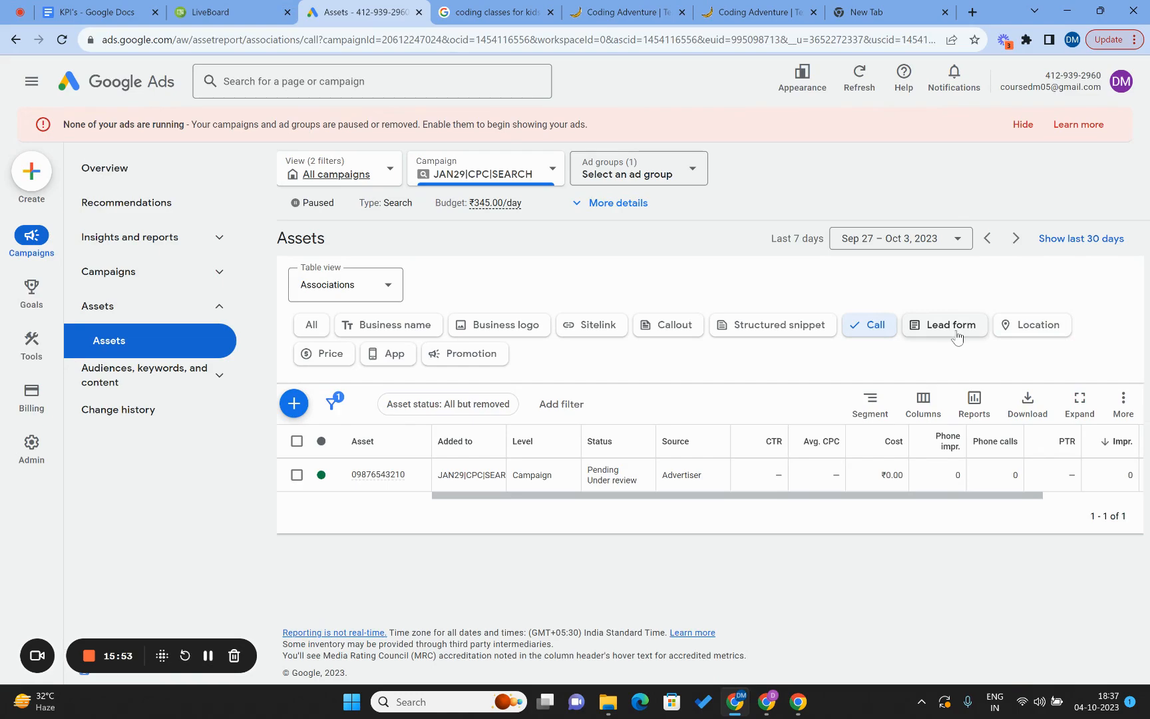
Show the campaign's location assets and examine the sponsored results of the coding classes search for extension examples.
left_click(1006, 340)
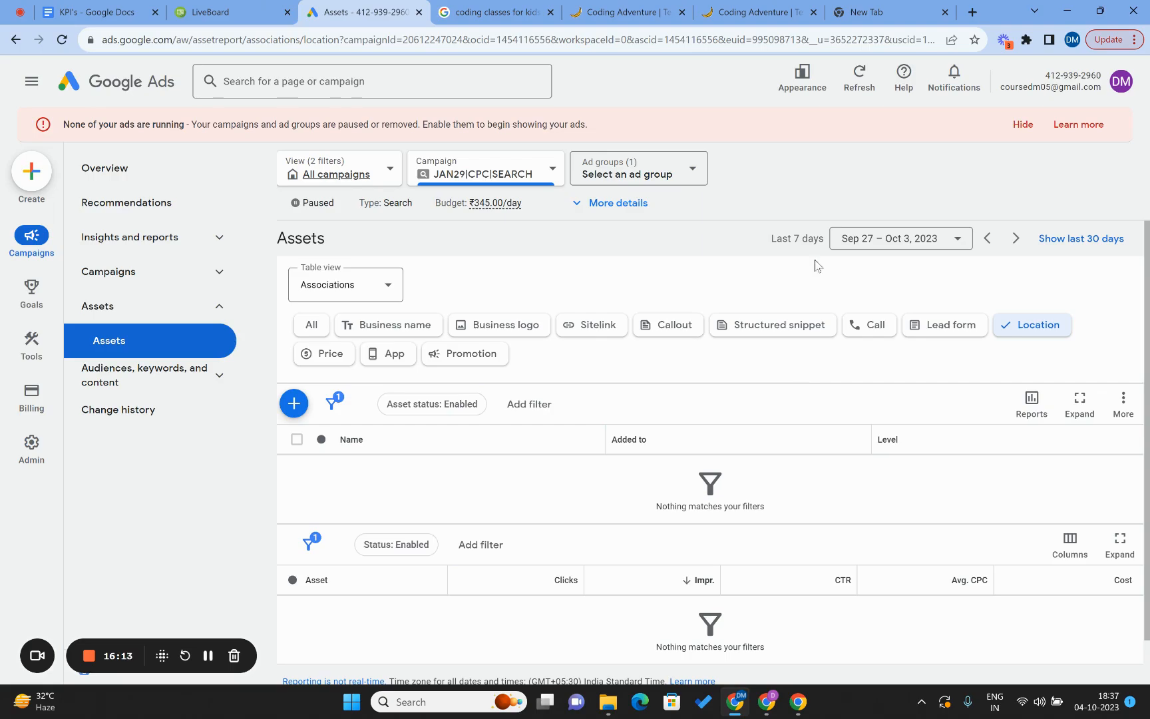
left_click(492, 12)
scroll(264, 453, "down", 20)
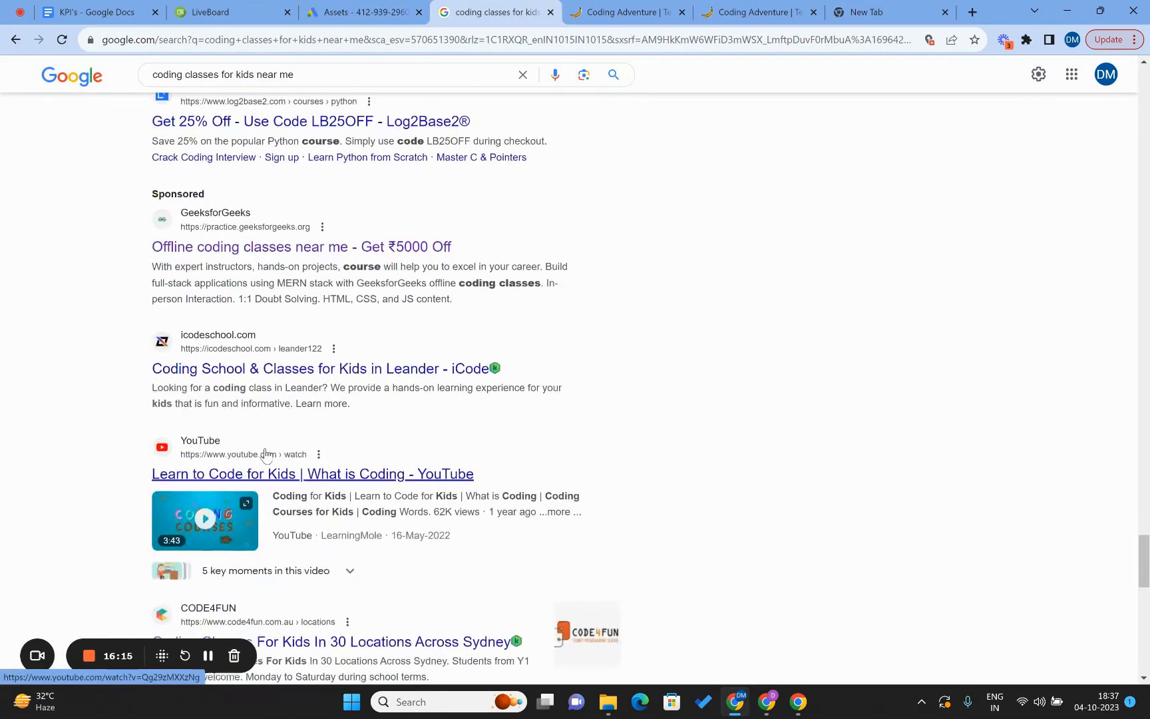
scroll(264, 455, "down", 5)
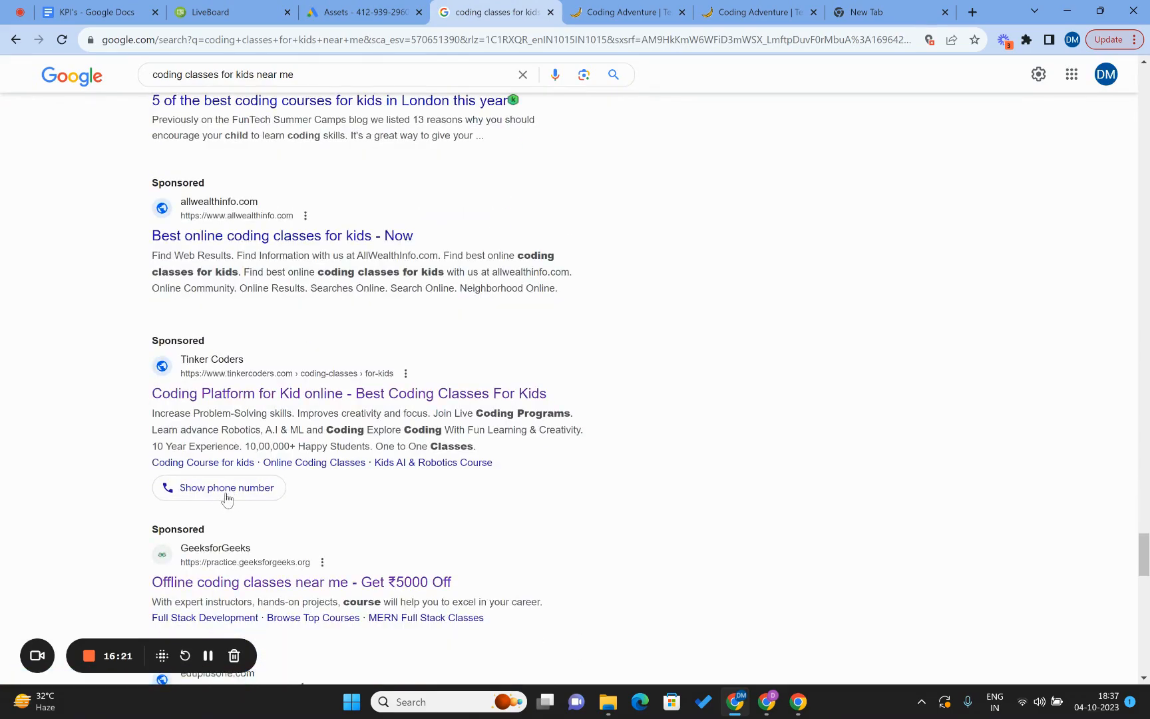
scroll(225, 500, "down", 10)
scroll(226, 500, "down", 13)
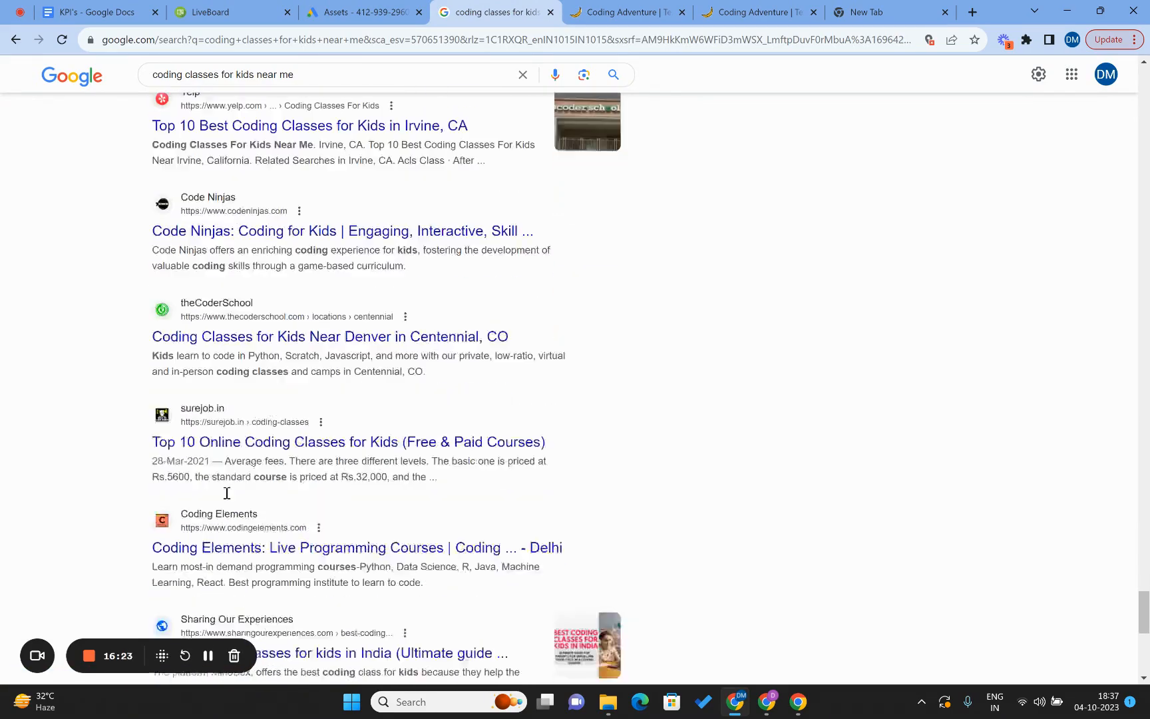
scroll(227, 500, "down", 6)
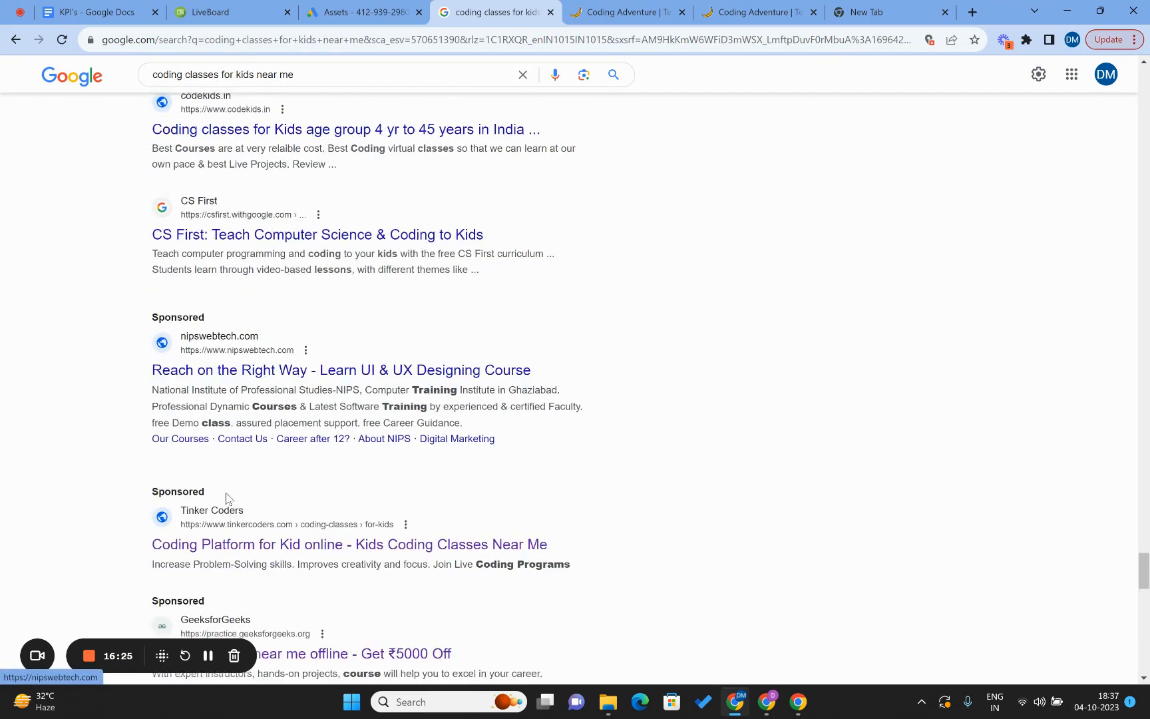
left_click(382, 11)
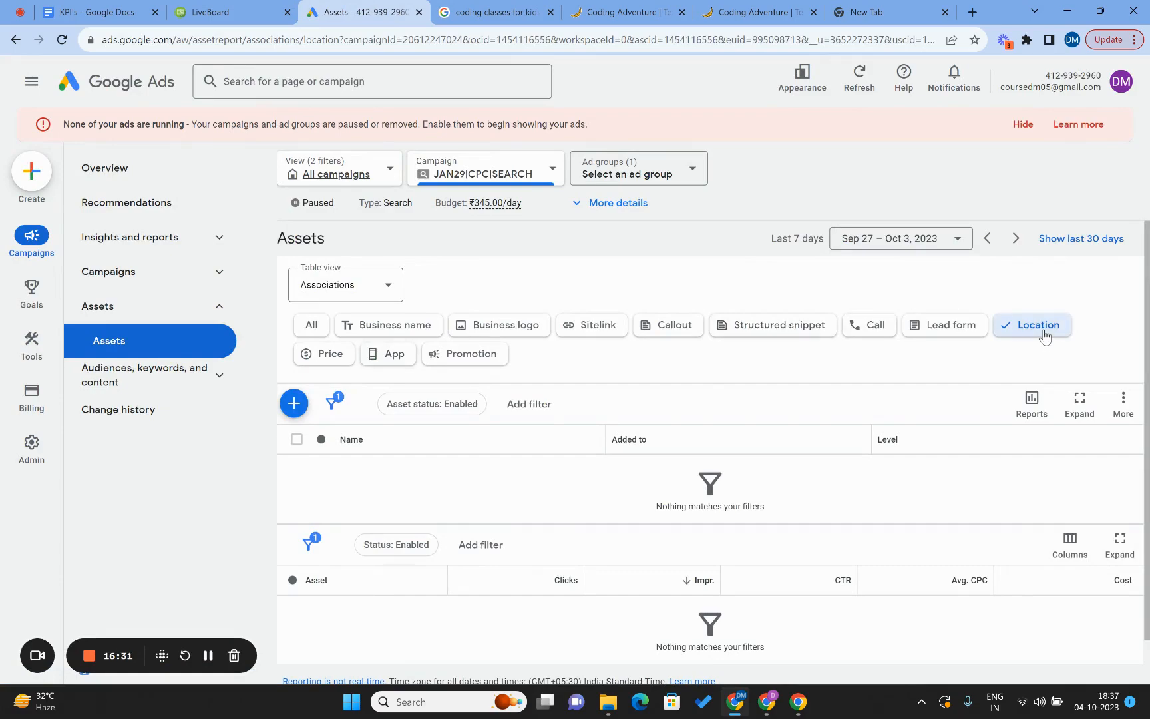
Try to add a location asset, comparing Affiliate locations with Our locations and continuing with Our locations to the Google Business Profile options.
left_click(295, 404)
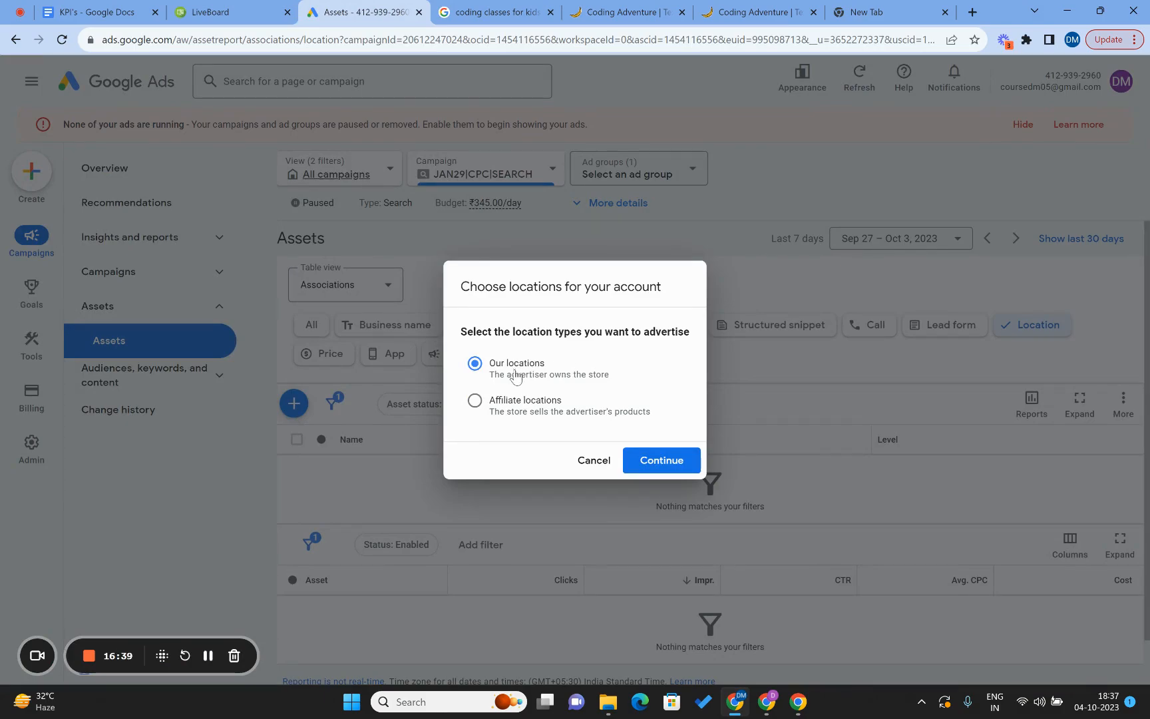
left_click(510, 405)
left_click(510, 379)
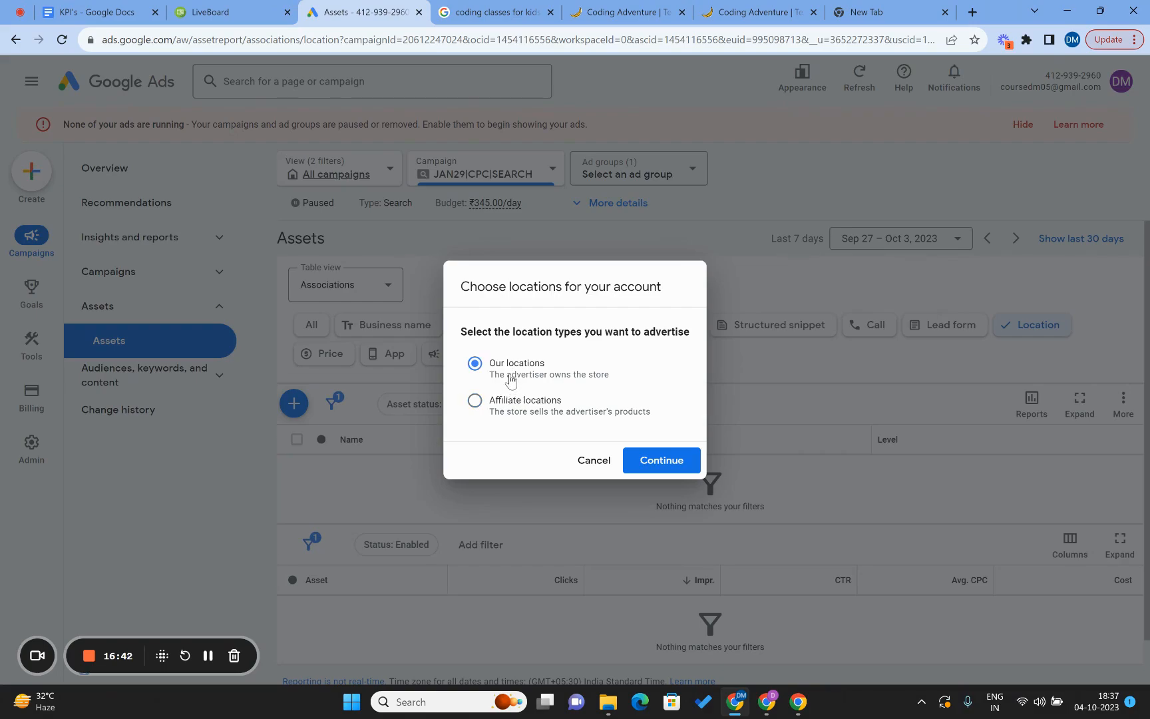
left_click(661, 461)
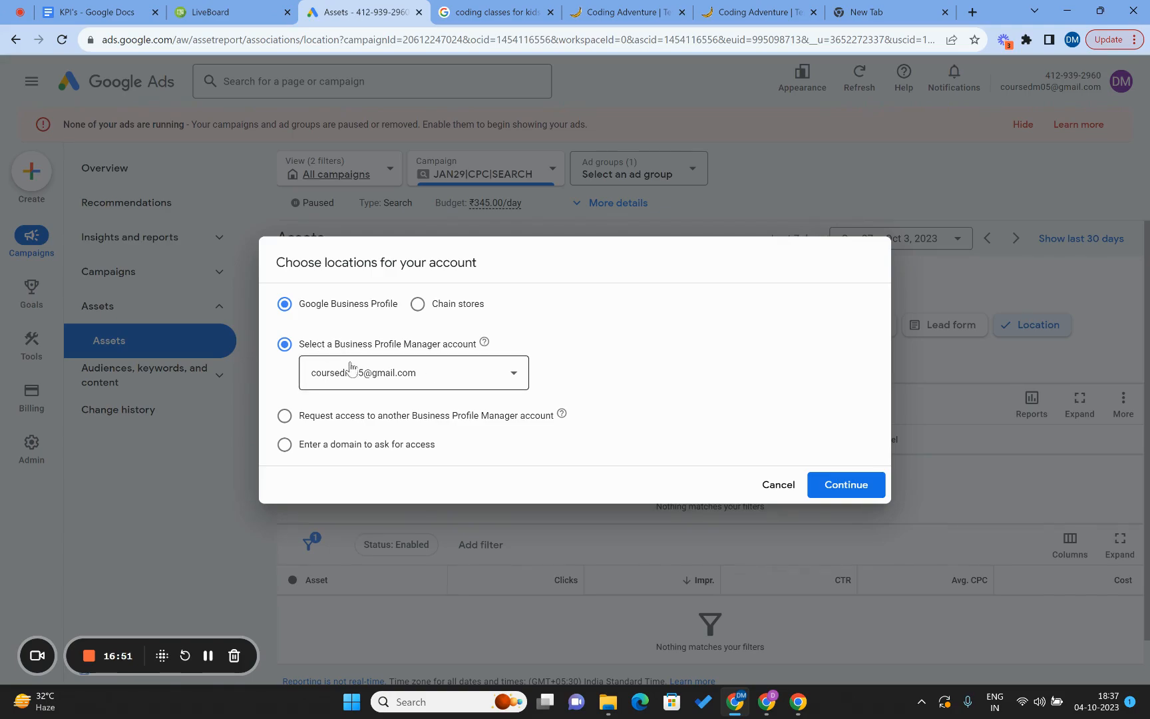
left_click(777, 485)
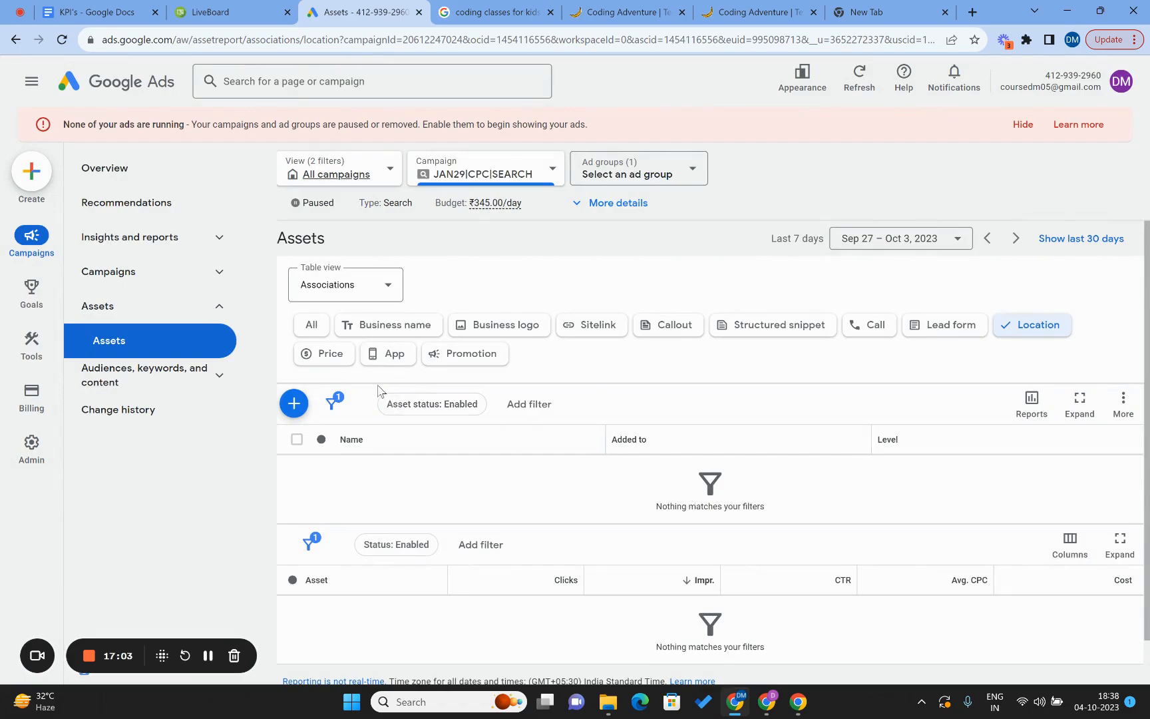
Start a new price asset added at campaign level, with the Create new option selected.
left_click(328, 357)
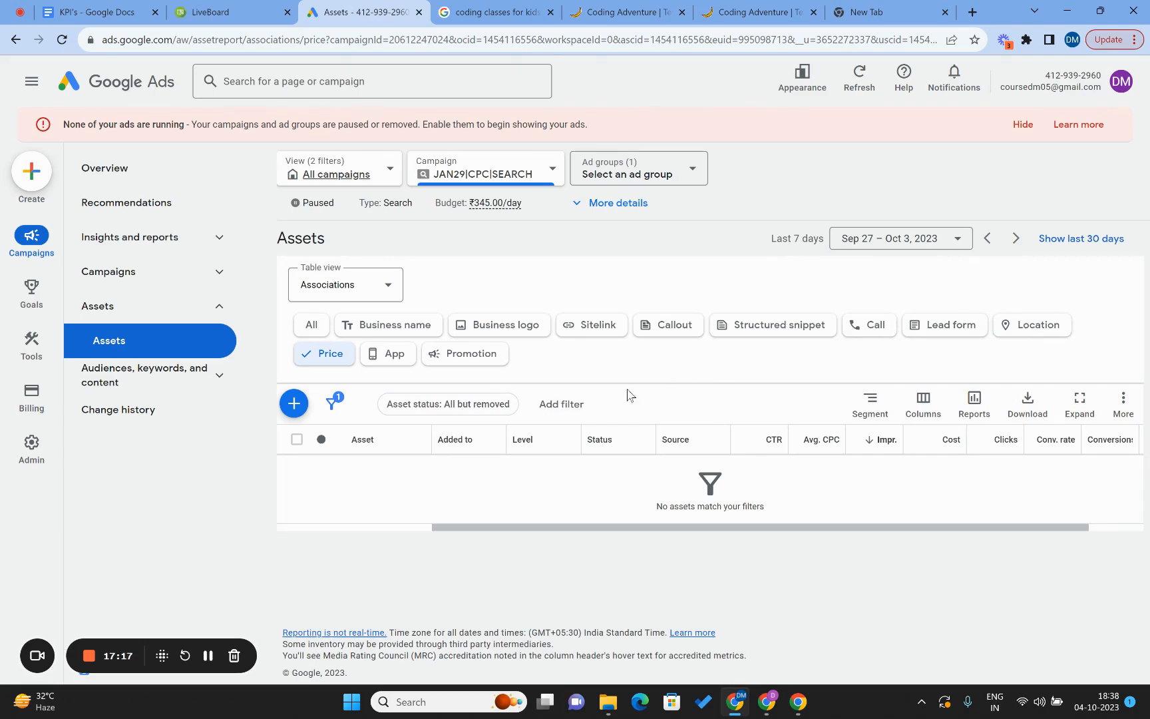
left_click(294, 408)
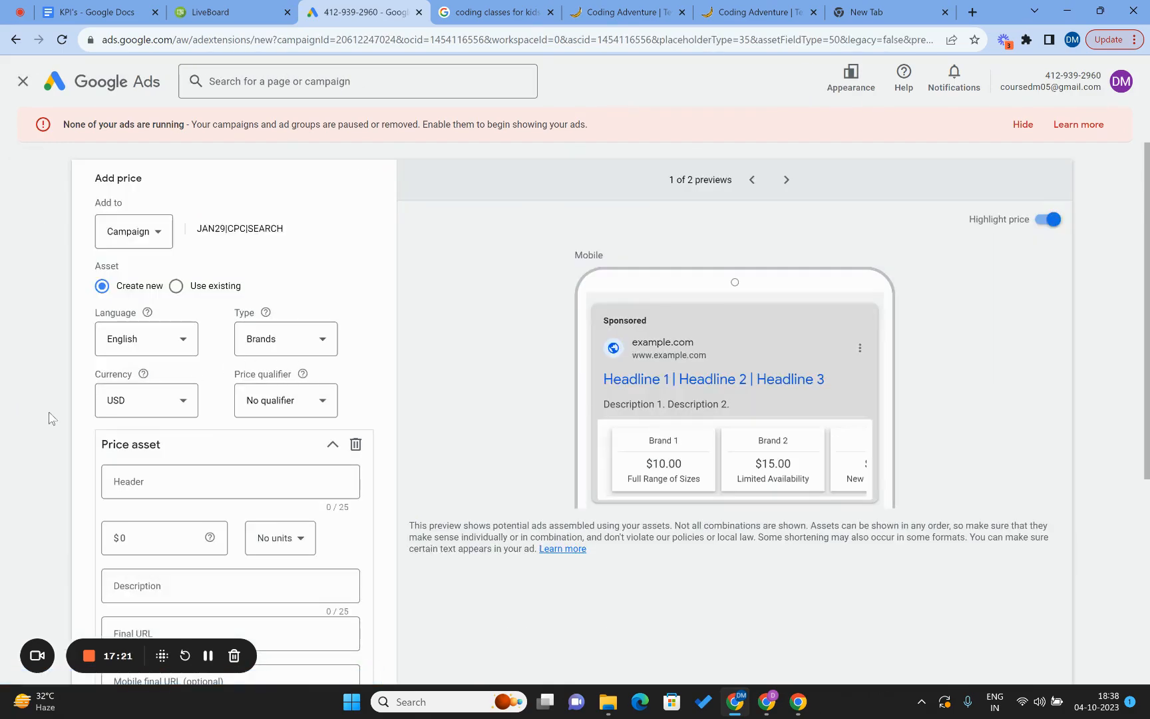
left_click(148, 241)
left_click(143, 288)
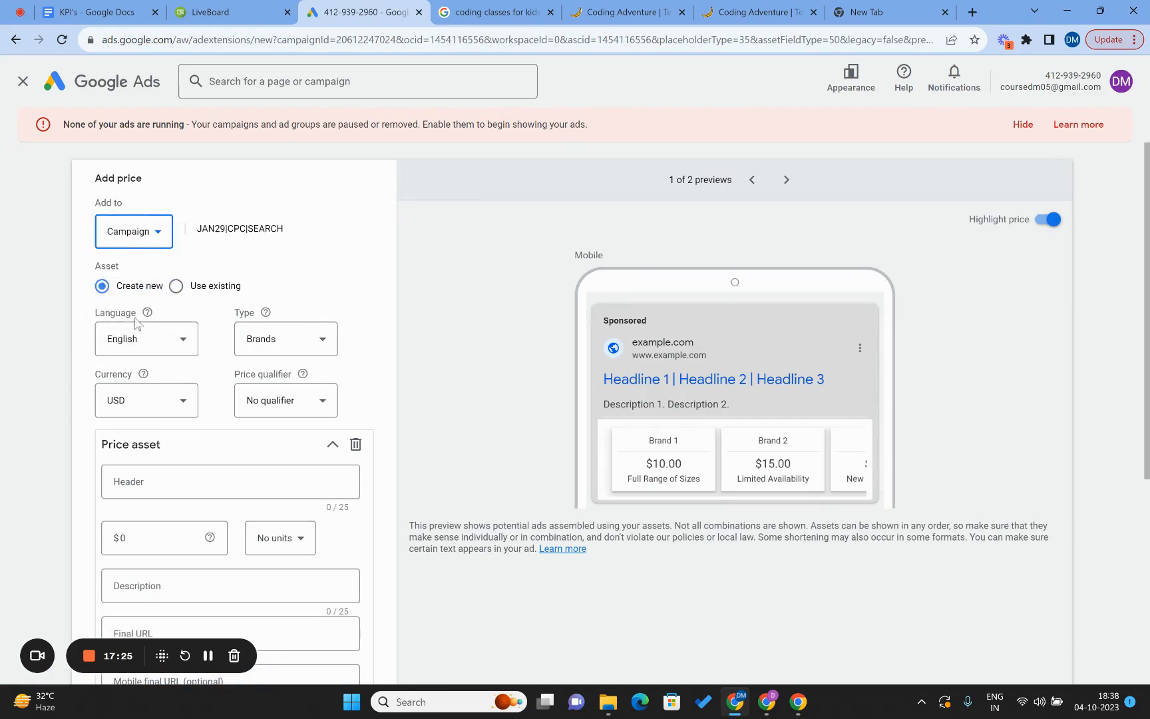
left_click(178, 287)
left_click(111, 293)
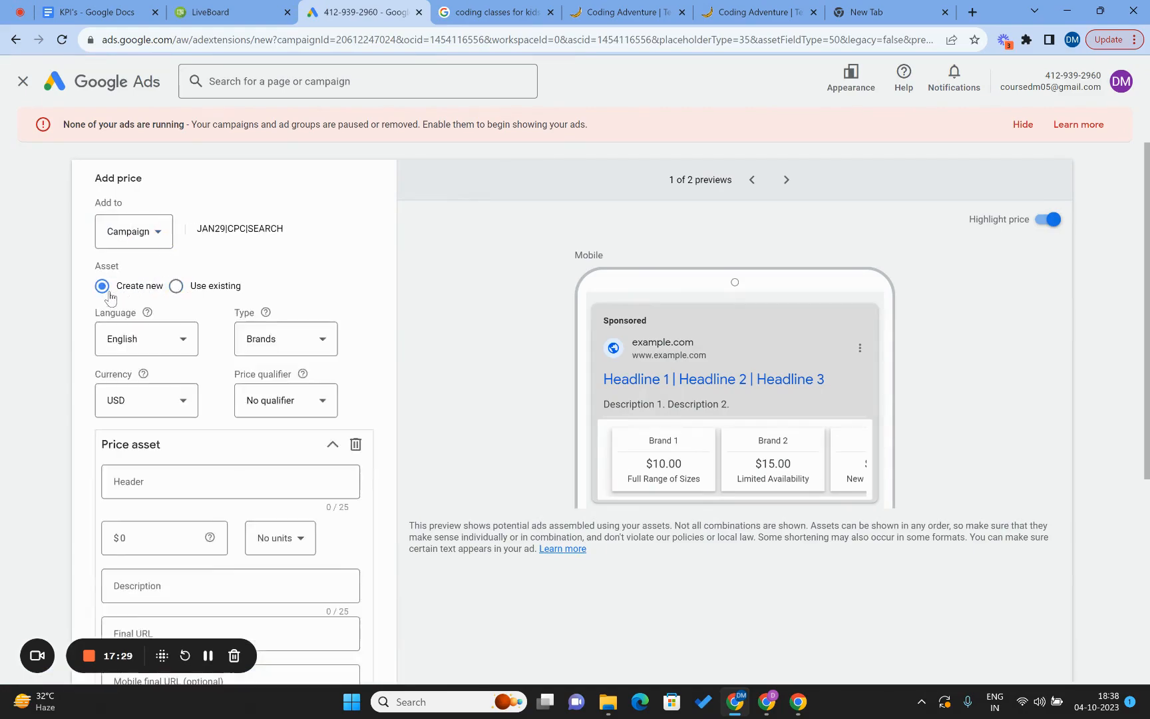
Browse the available types for the new price asset and choose Brands.
left_click(271, 351)
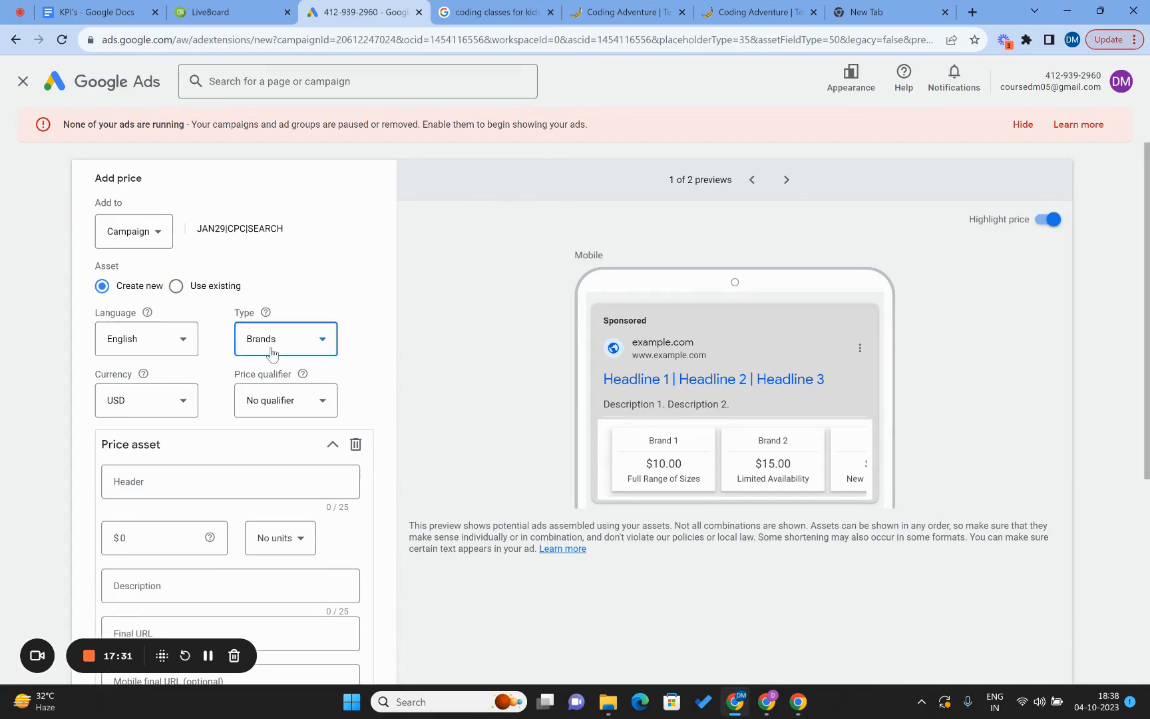
scroll(275, 578, "down", 1)
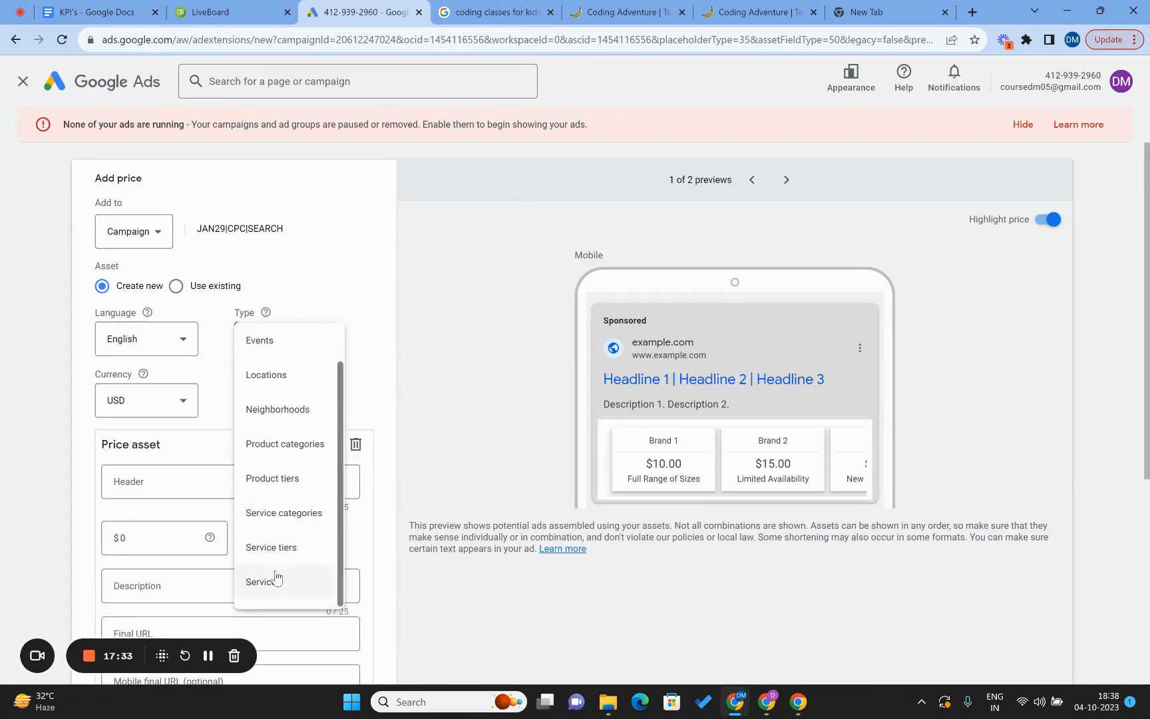
scroll(276, 578, "up", 1)
scroll(309, 504, "down", 1)
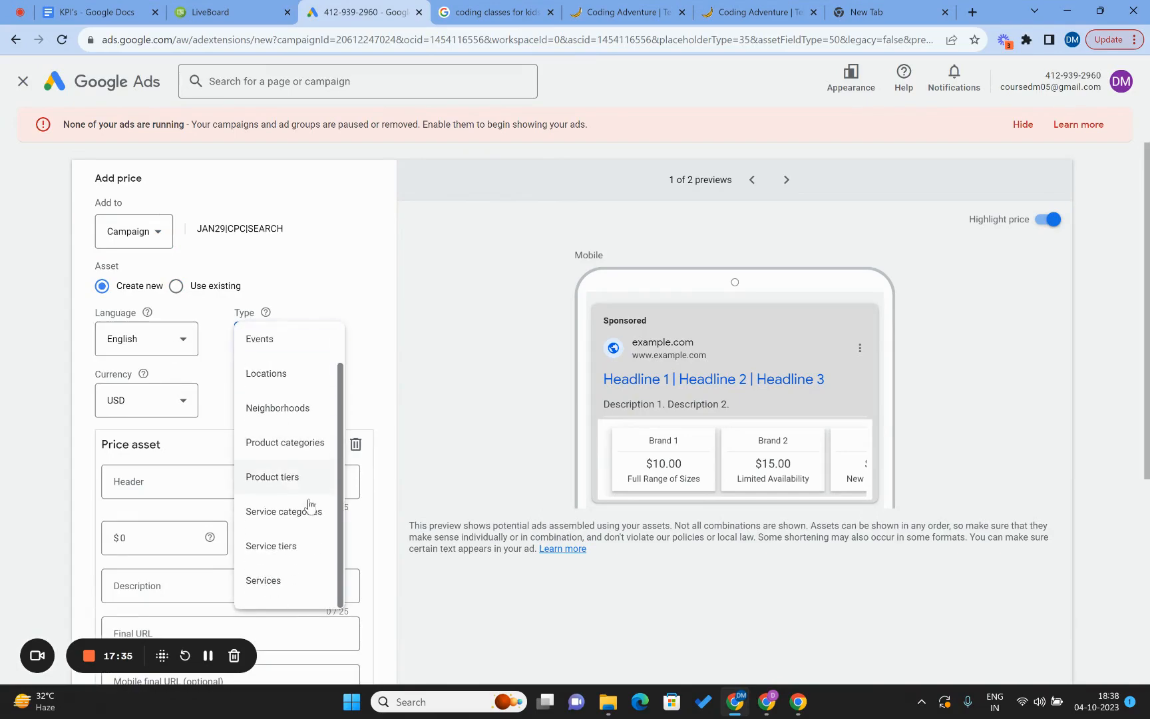
scroll(312, 528, "up", 1)
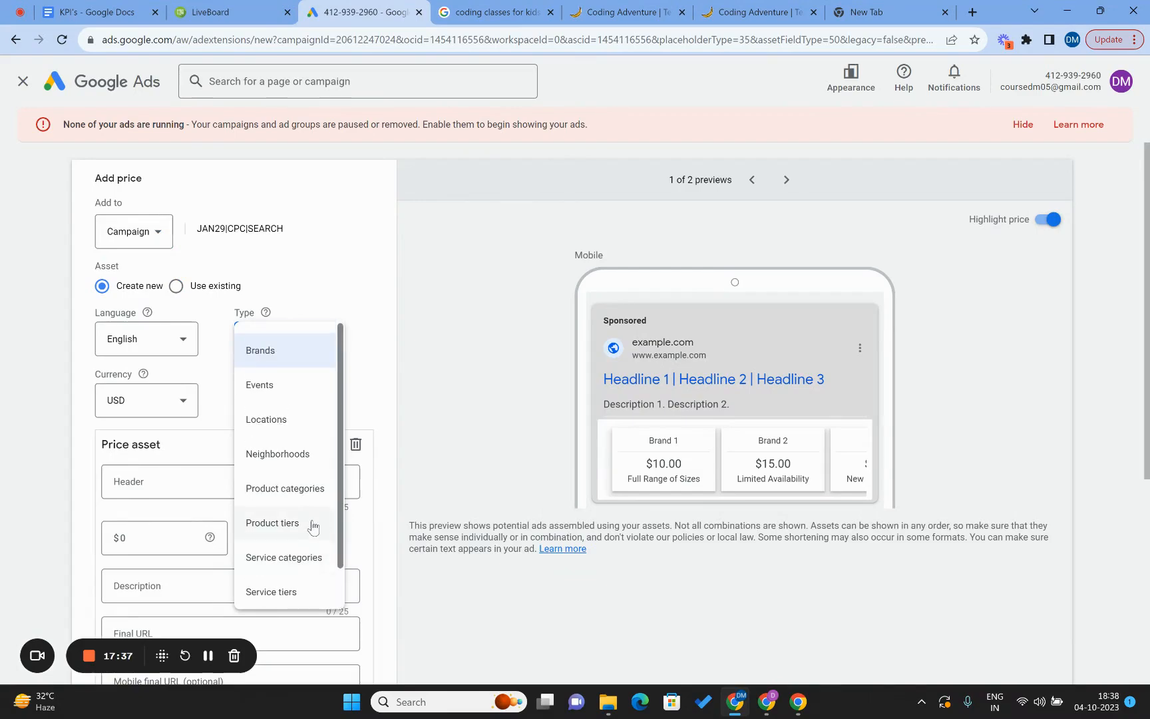
left_click(282, 360)
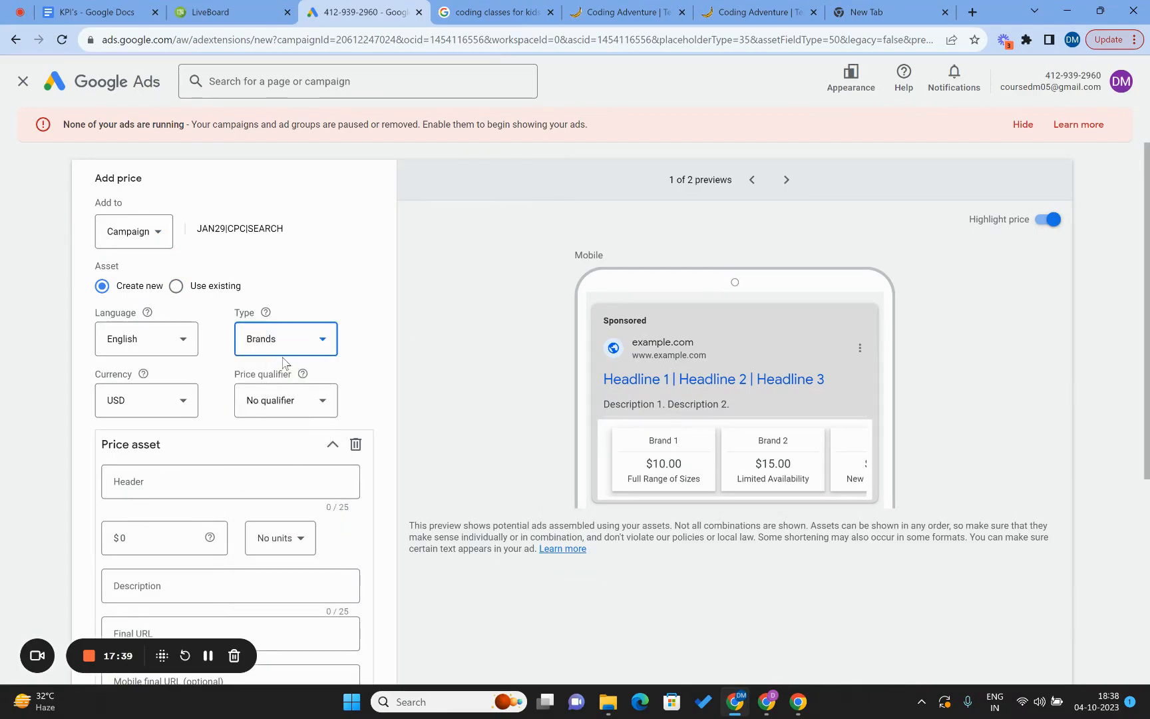
Set the price asset's currency to INR and its price qualifier to From.
left_click(137, 401)
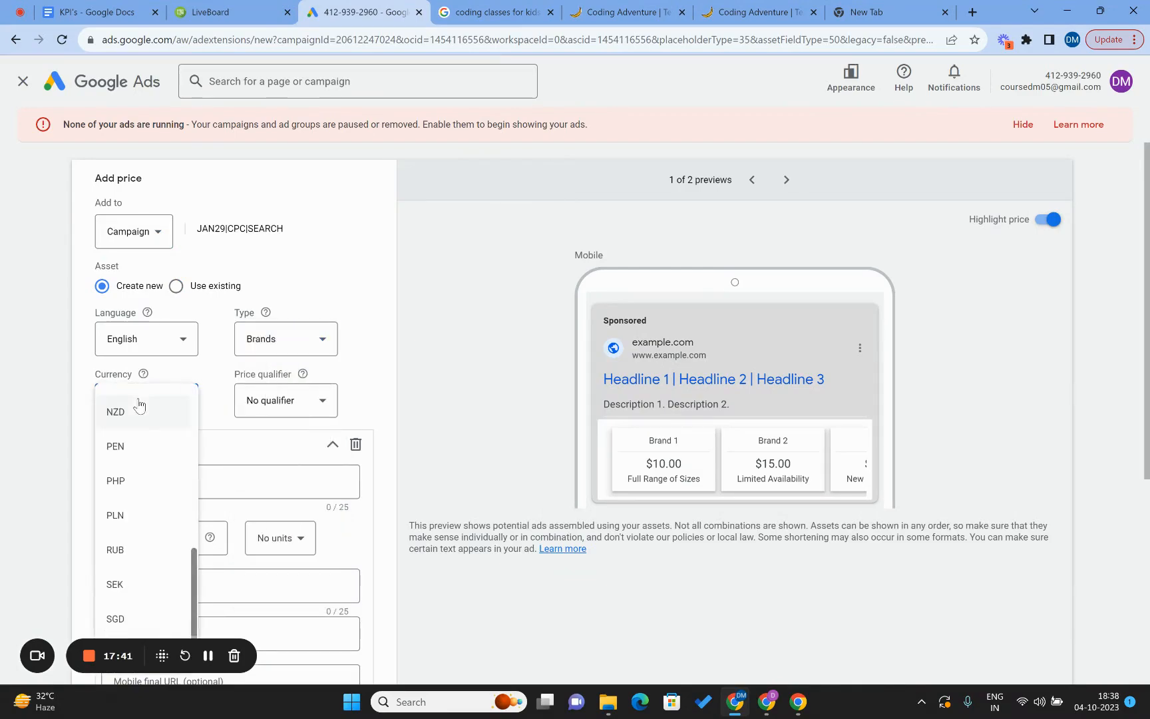
scroll(140, 455, "down", 1)
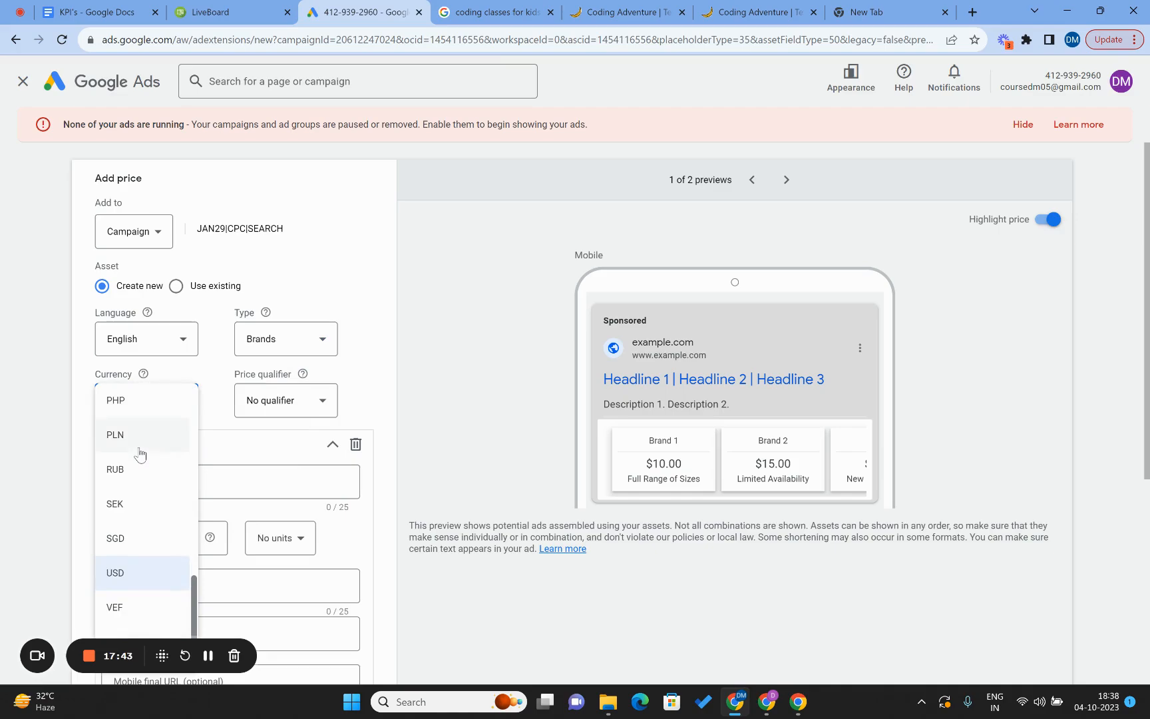
scroll(140, 455, "up", 3)
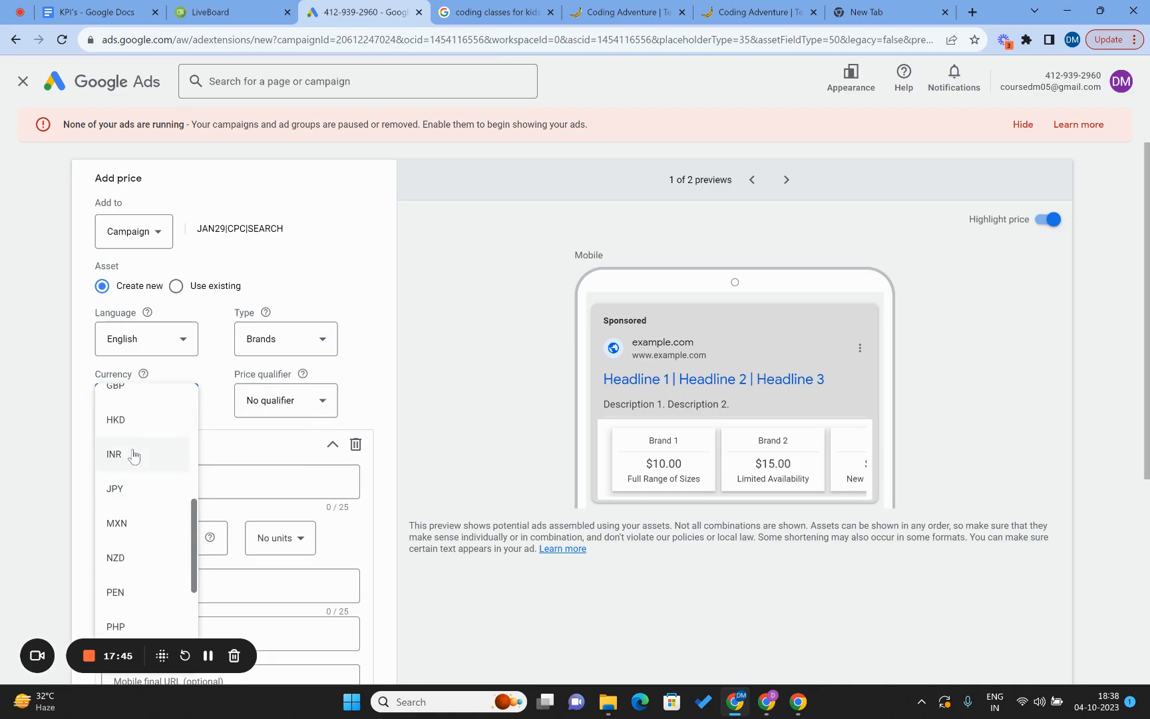
left_click(133, 455)
left_click(273, 401)
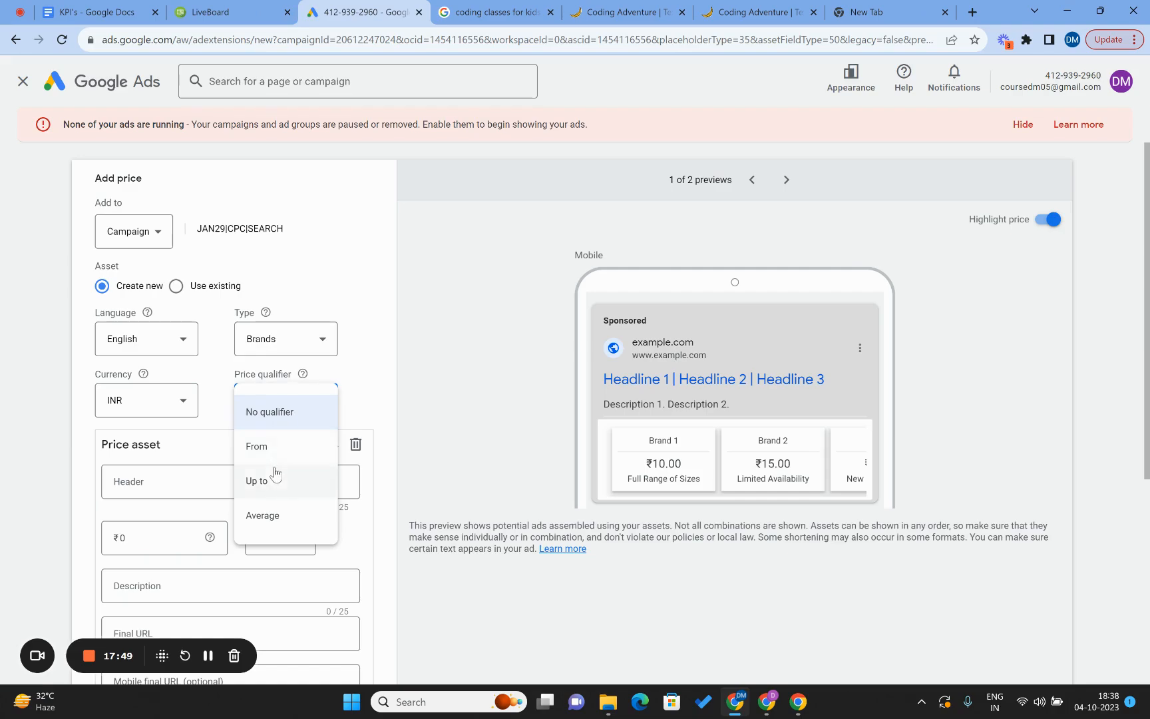
left_click(282, 455)
scroll(282, 455, "down", 2)
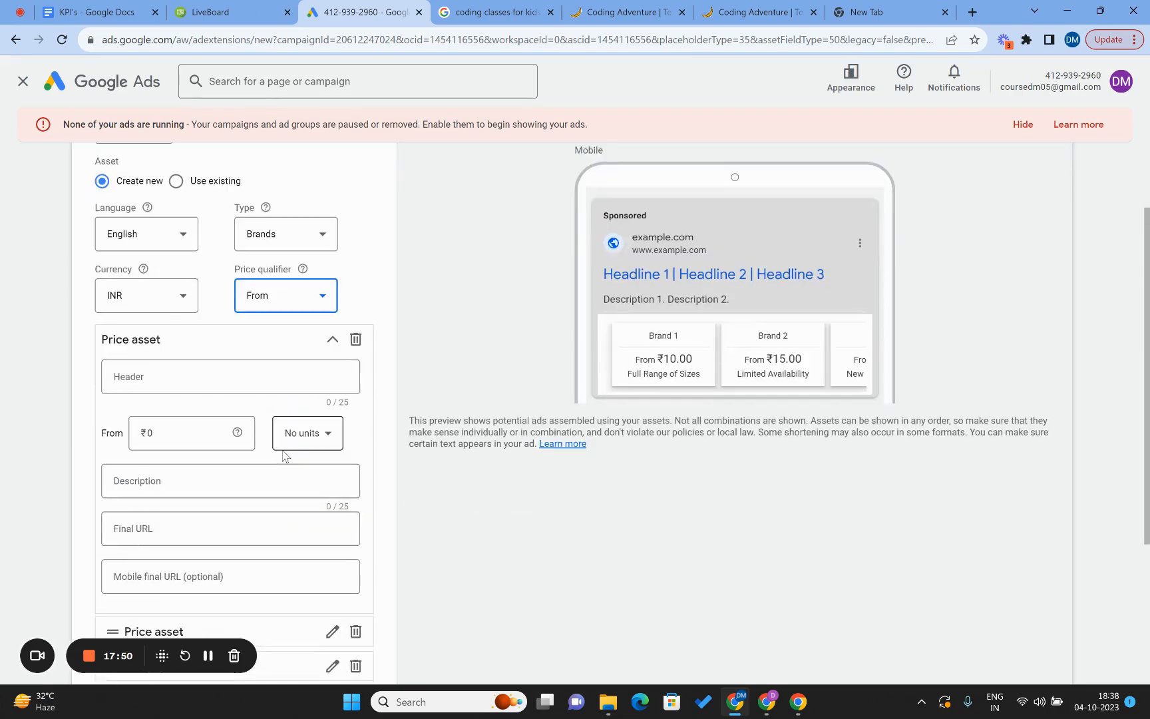
Give the first price item the header Shoes and a price of ₹4,992 with no units.
left_click(167, 381)
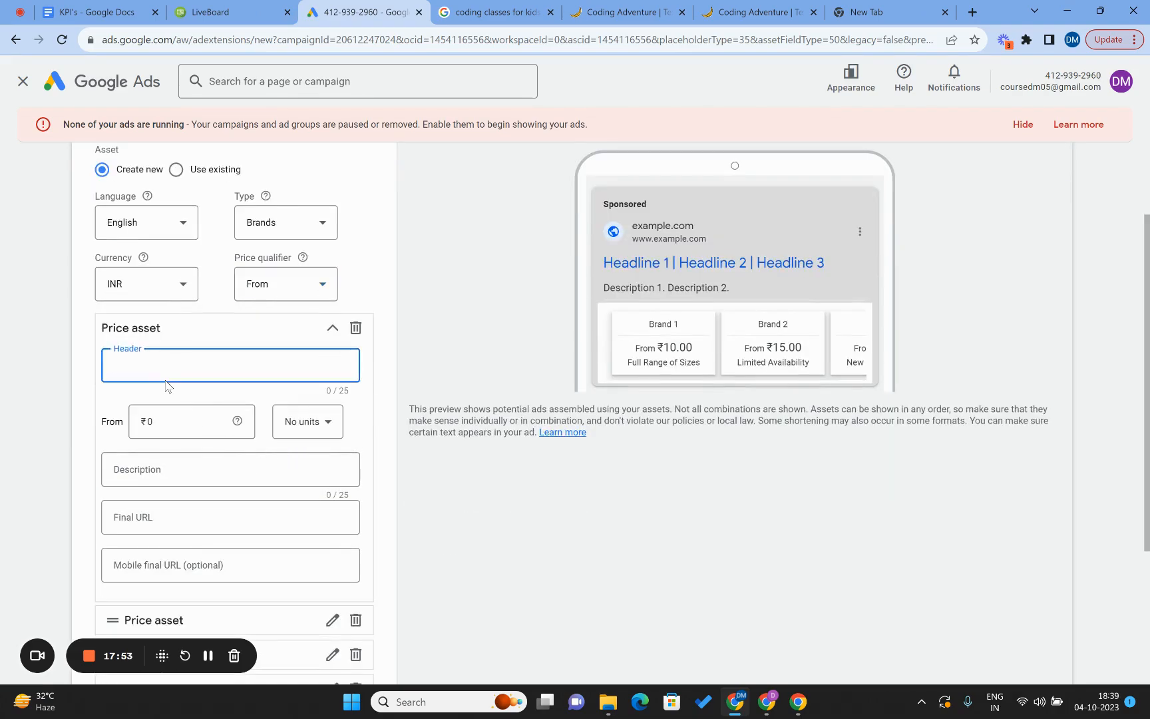
type("Shoes")
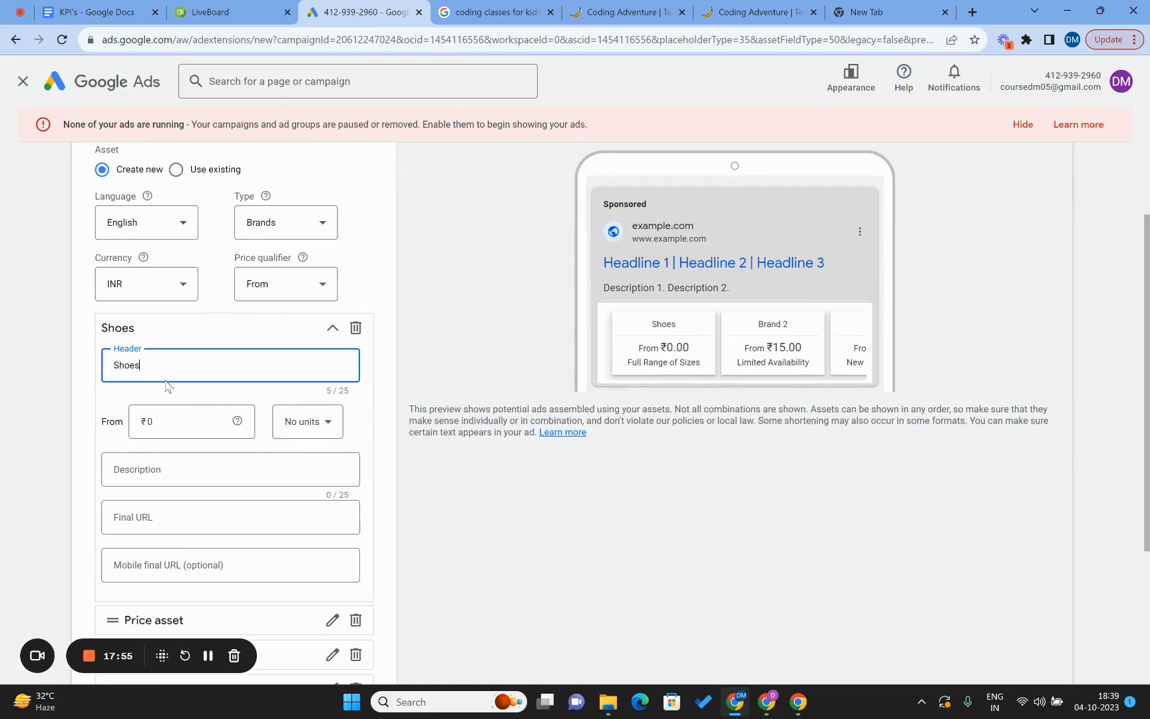
left_click(161, 420)
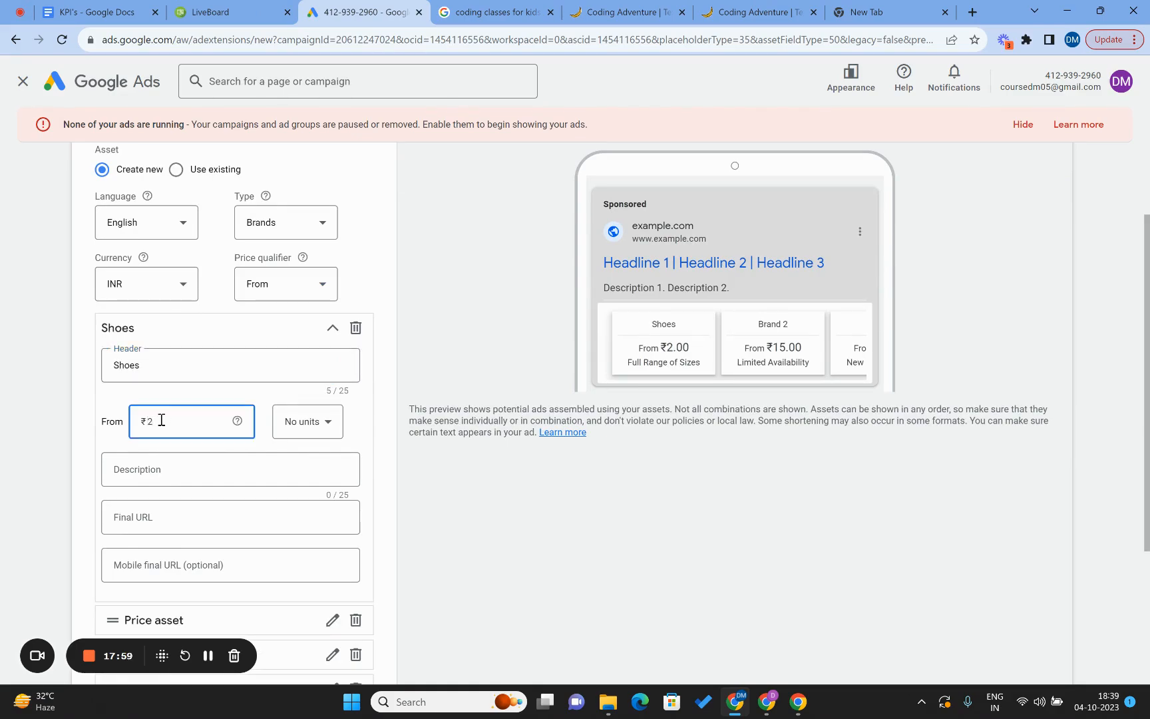
type("499")
left_click(280, 421)
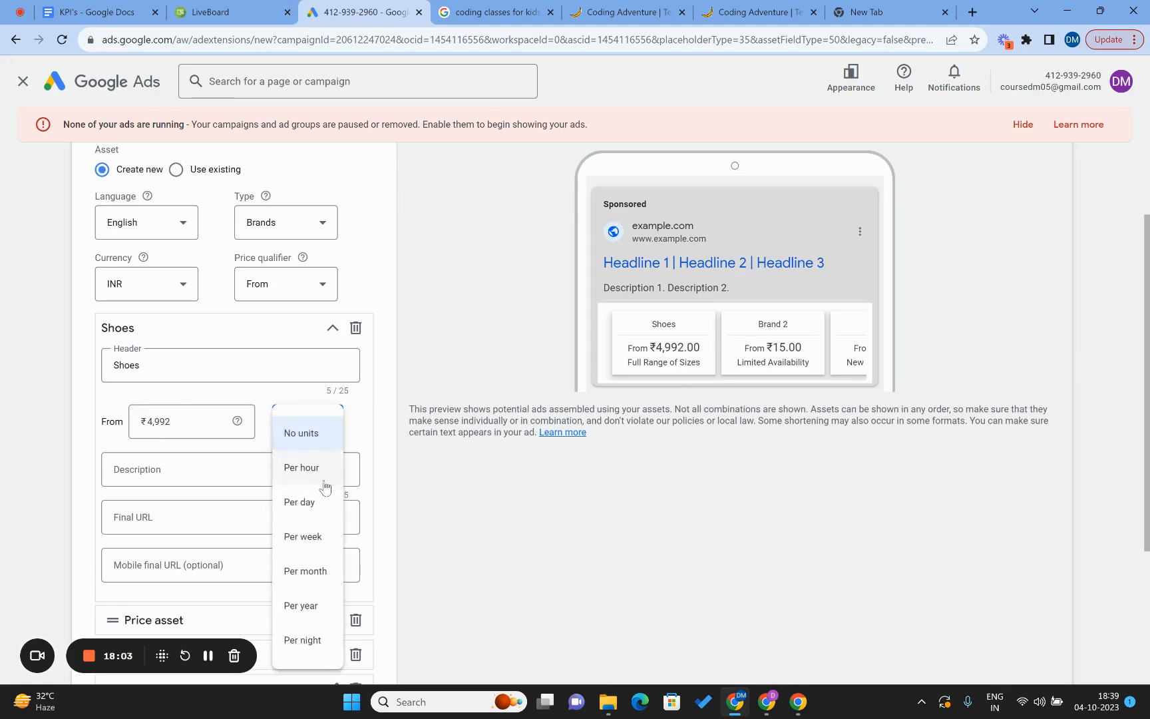
left_click(316, 440)
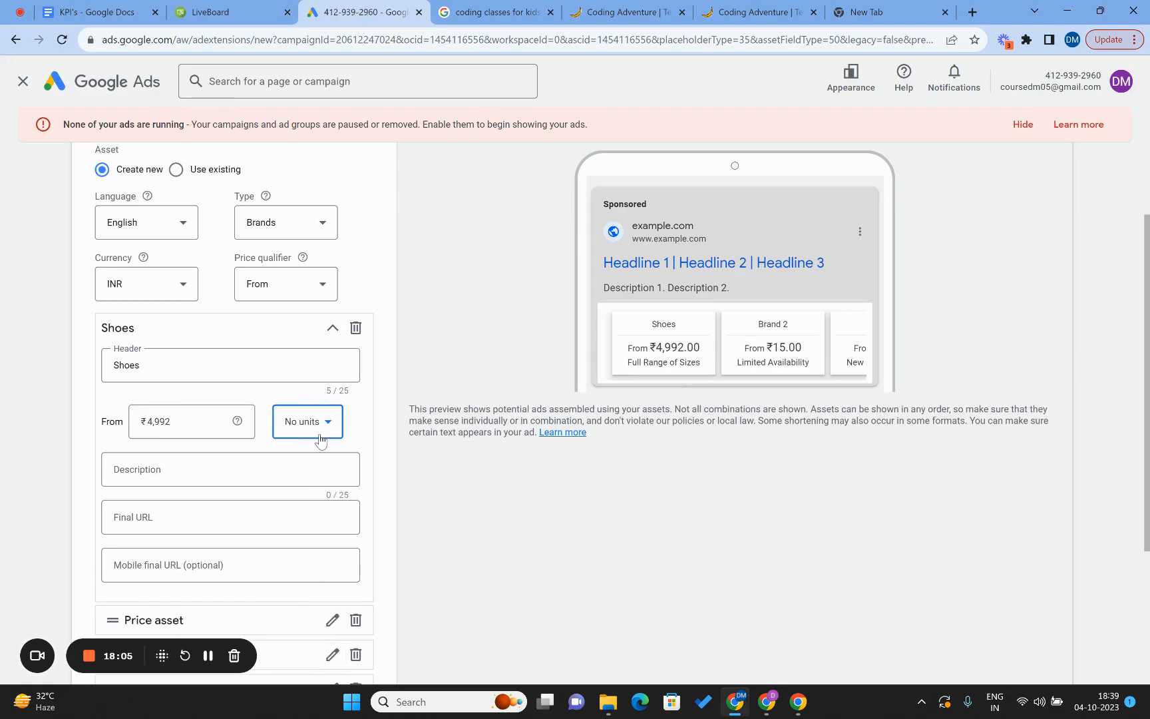
Enter "Buy brand new shoes" as the description of the Shoes price item.
scroll(501, 555, "down", 1)
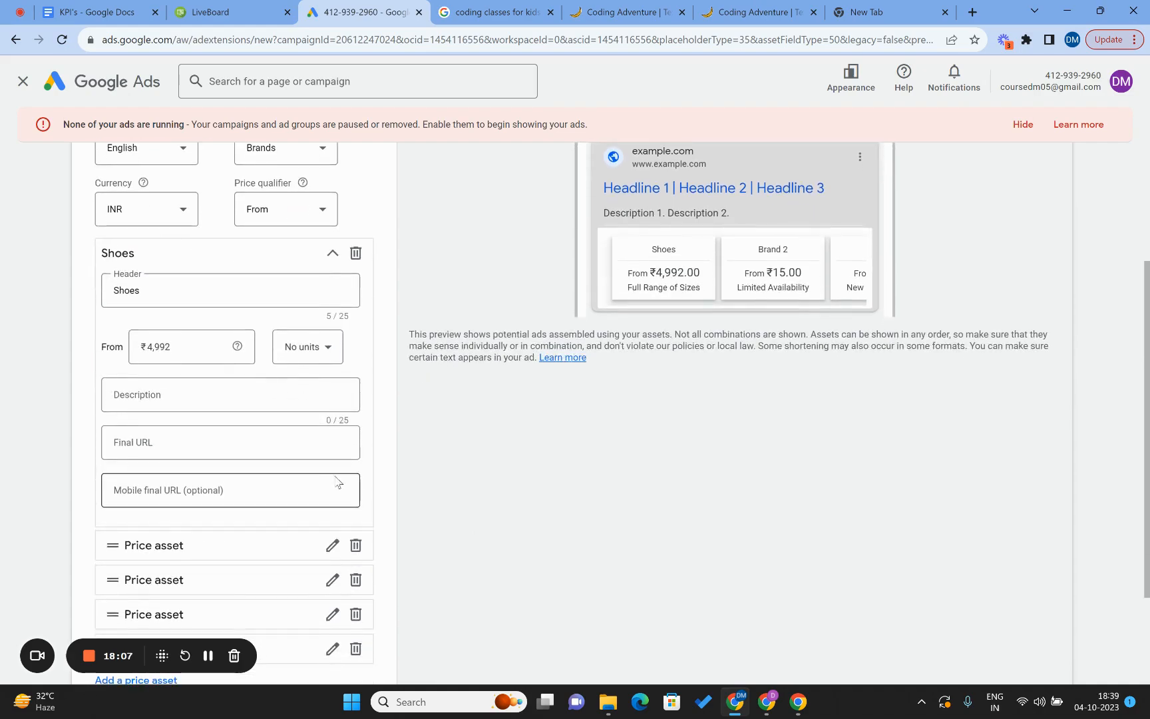
left_click(244, 399)
type("Buy")
scroll(243, 398, "up", 1)
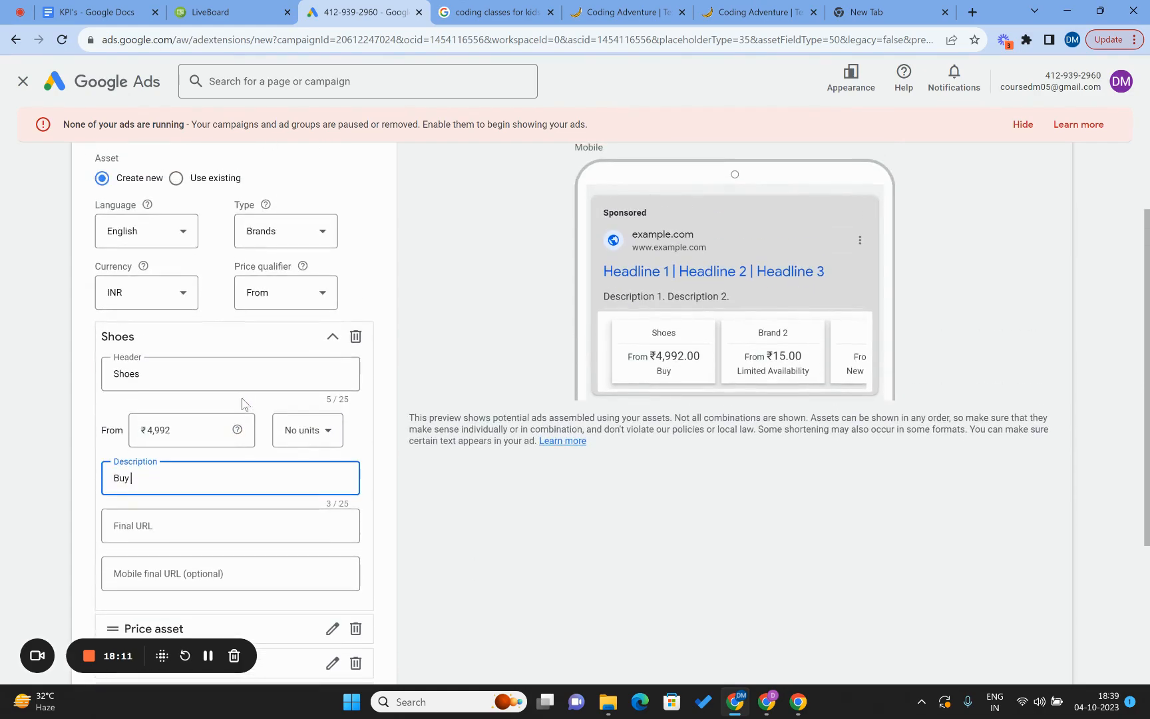
type("brand new stylish")
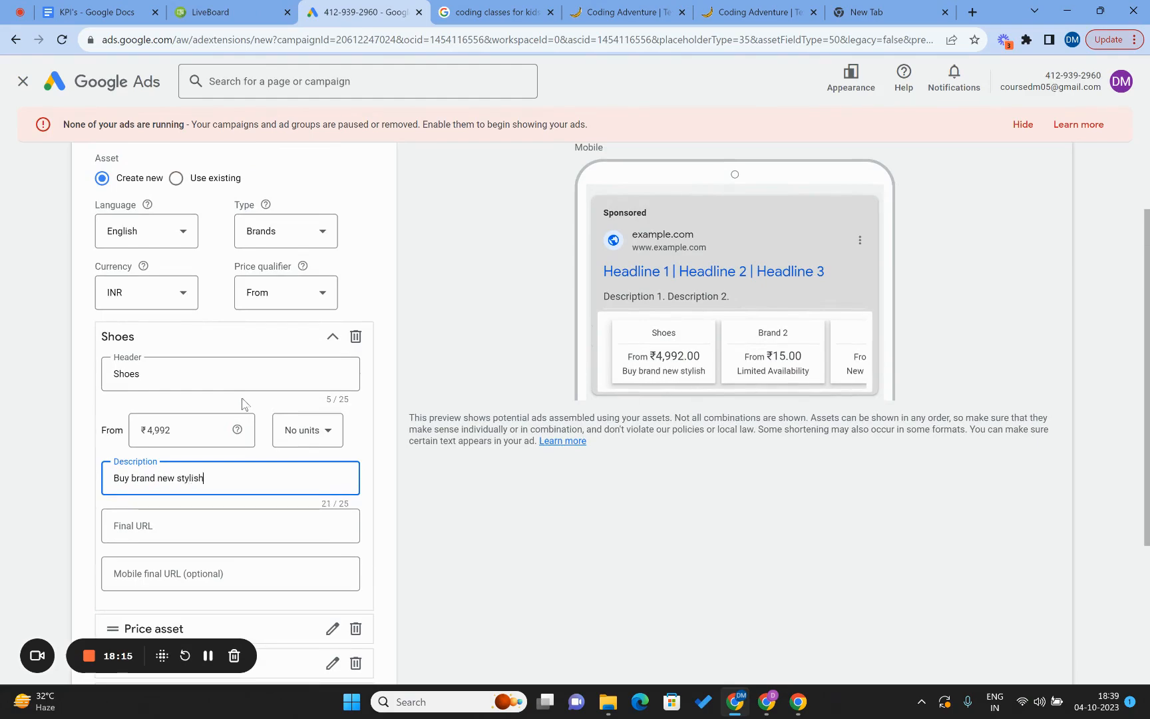
type(" shoe")
key("BackSpace")
key("BackSpace")
key("BackSpace")
key("BackSpace")
key("BackSpace")
key("BackSpace")
key("BackSpace")
key("BackSpace")
key("BackSpace")
key("BackSpace")
key("BackSpace")
key("BackSpace")
type("shoes")
left_click(17, 486)
scroll(17, 486, "down", 1)
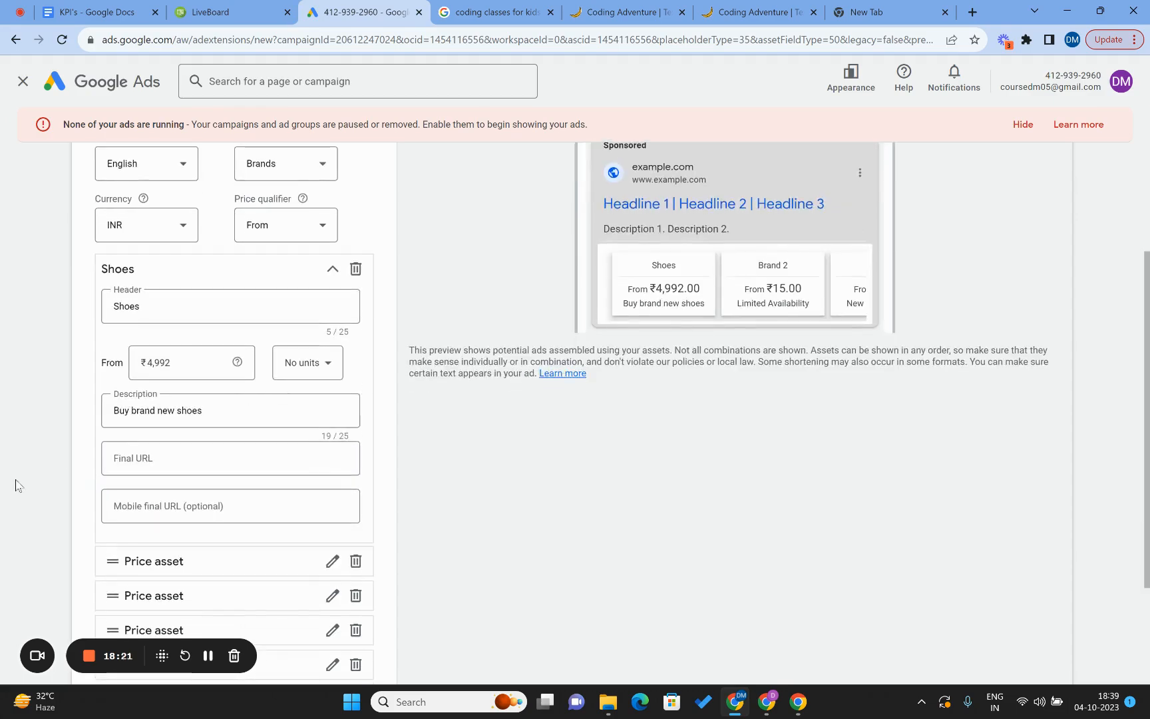
left_click(176, 457)
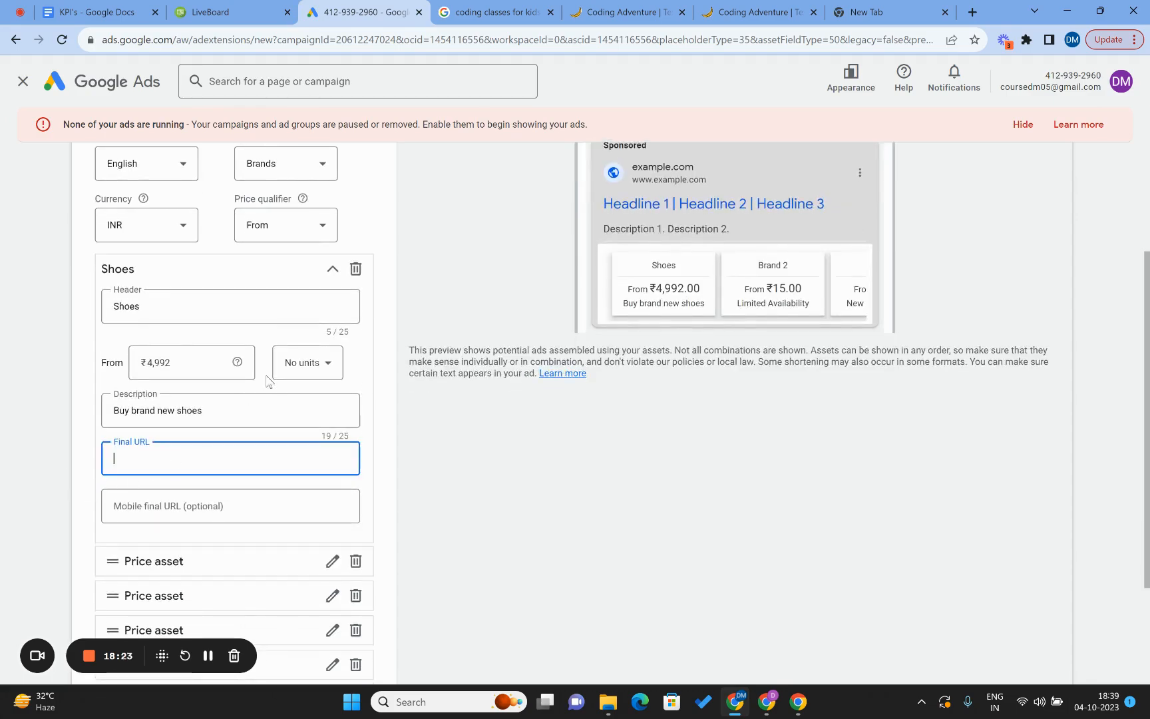
left_click(496, 12)
left_click(617, 11)
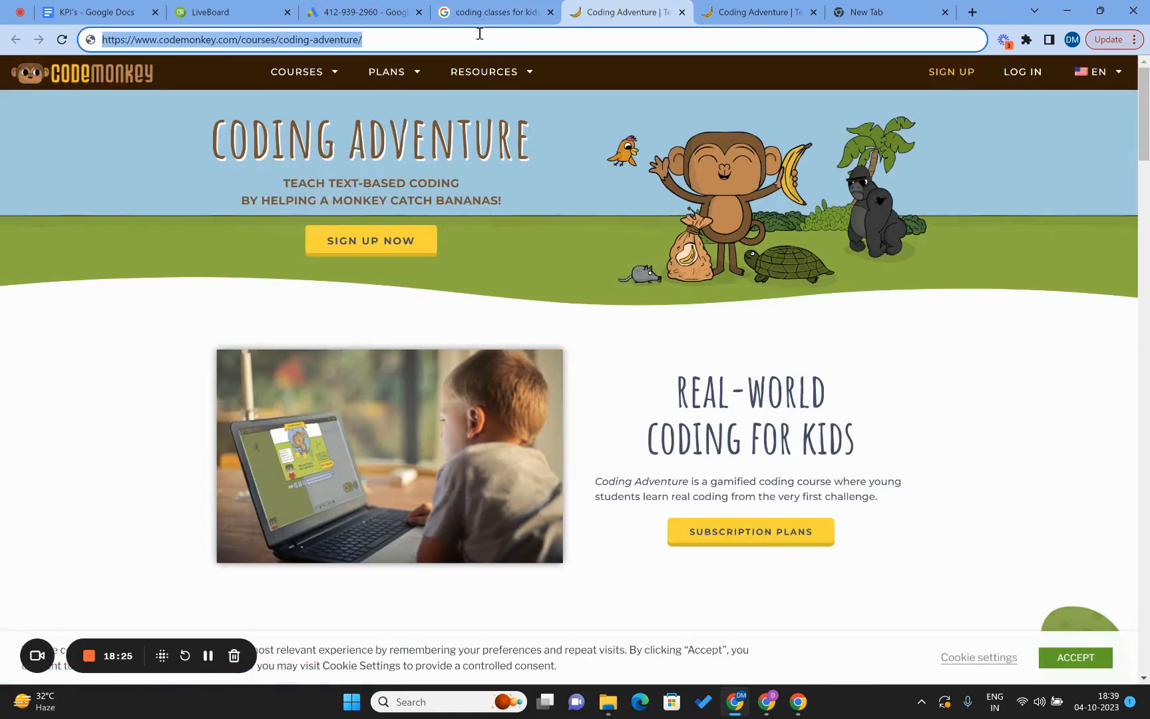
key("ctrl+c")
left_click(360, 12)
key("ctrl+v")
left_click(47, 492)
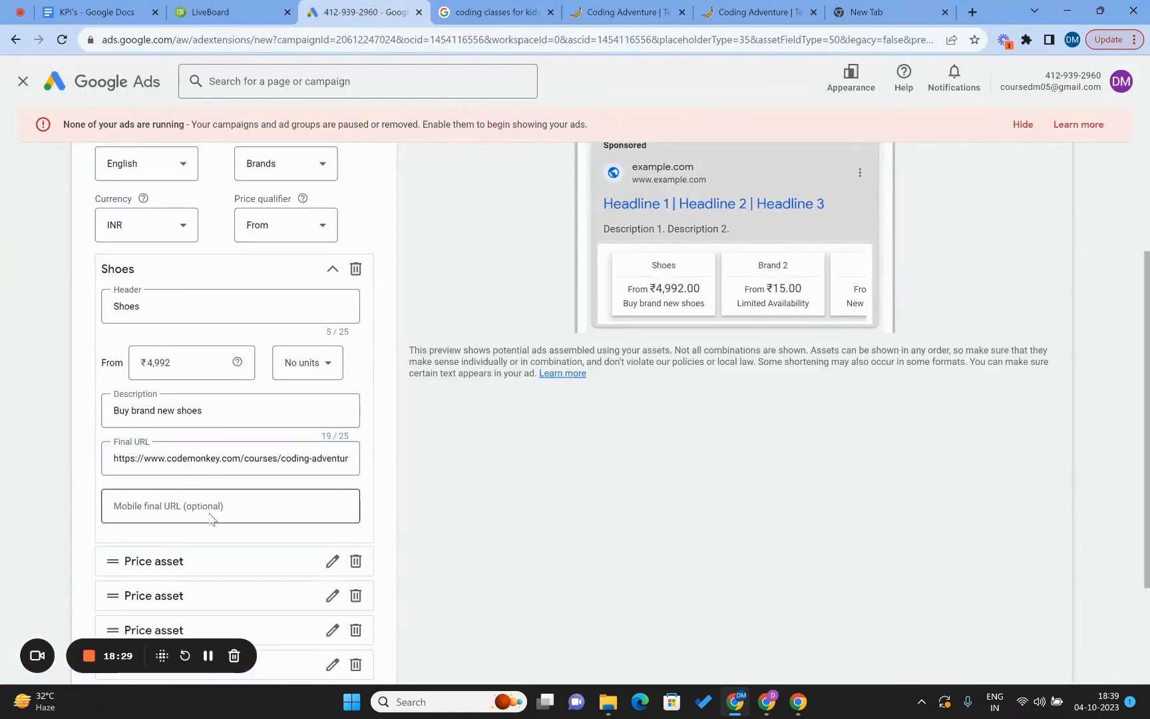
Expand the second price item and give it the header Tshirts and a price of ₹599.
scroll(211, 517, "up", 3)
scroll(211, 517, "down", 6)
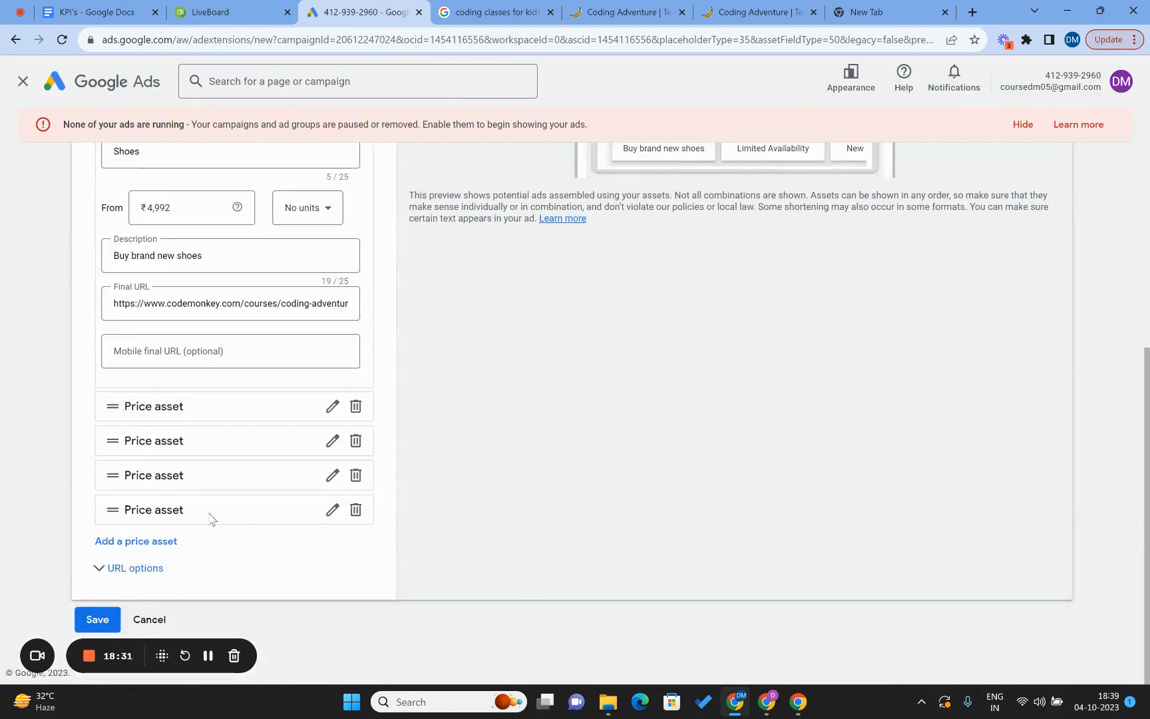
scroll(211, 517, "up", 6)
scroll(212, 517, "down", 5)
left_click(332, 408)
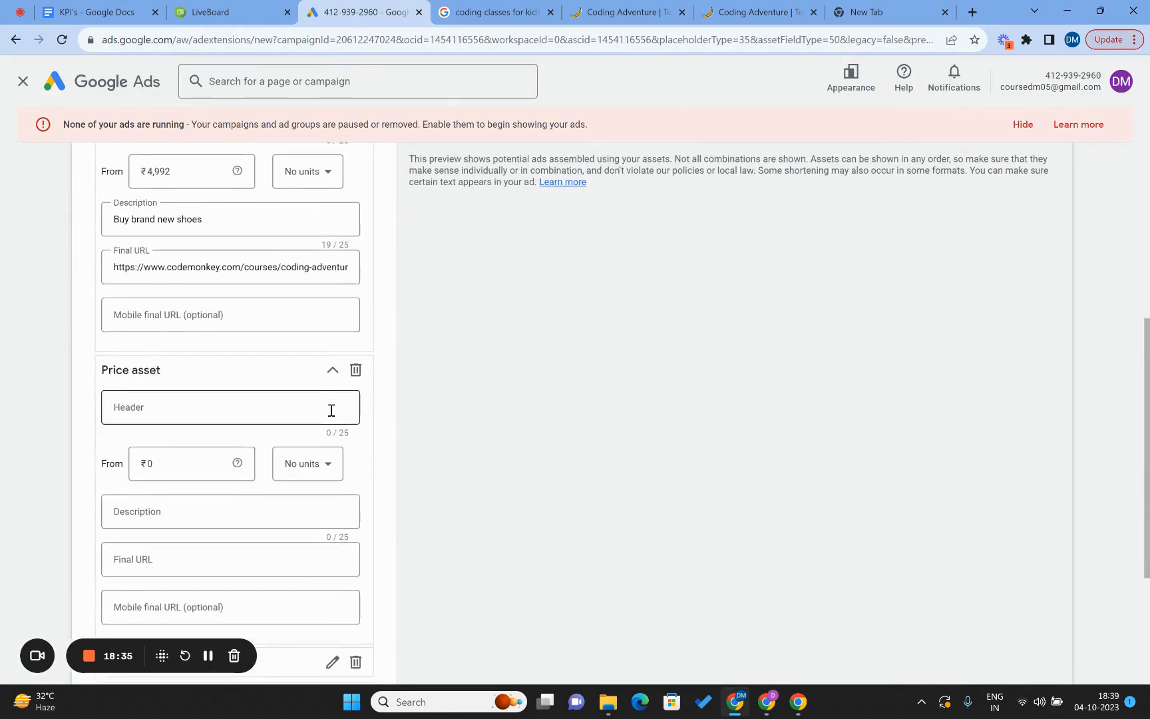
scroll(250, 400, "up", 6)
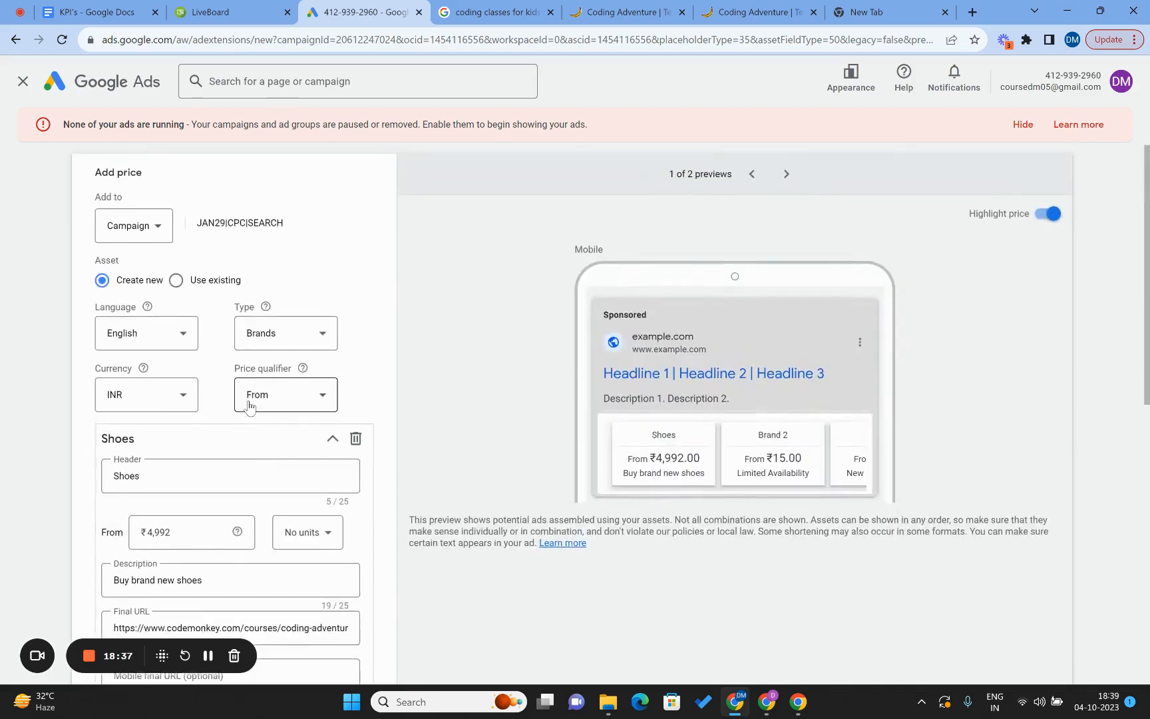
scroll(250, 402, "down", 3)
left_click(189, 523)
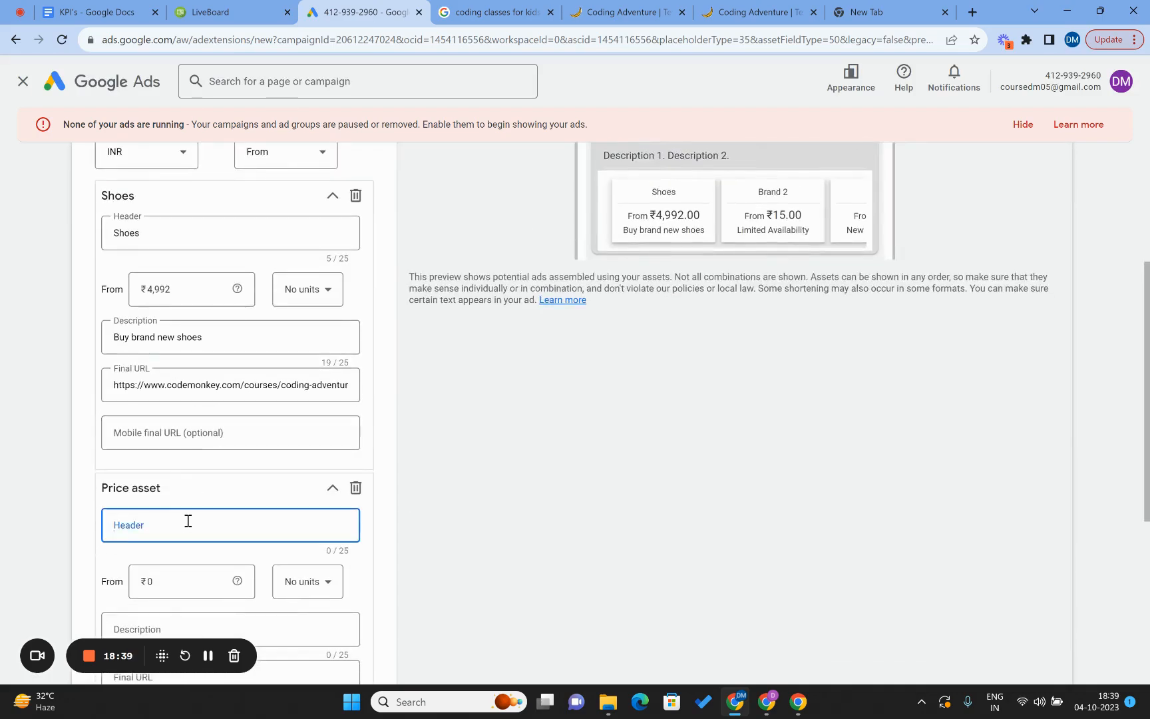
type("Tshirts")
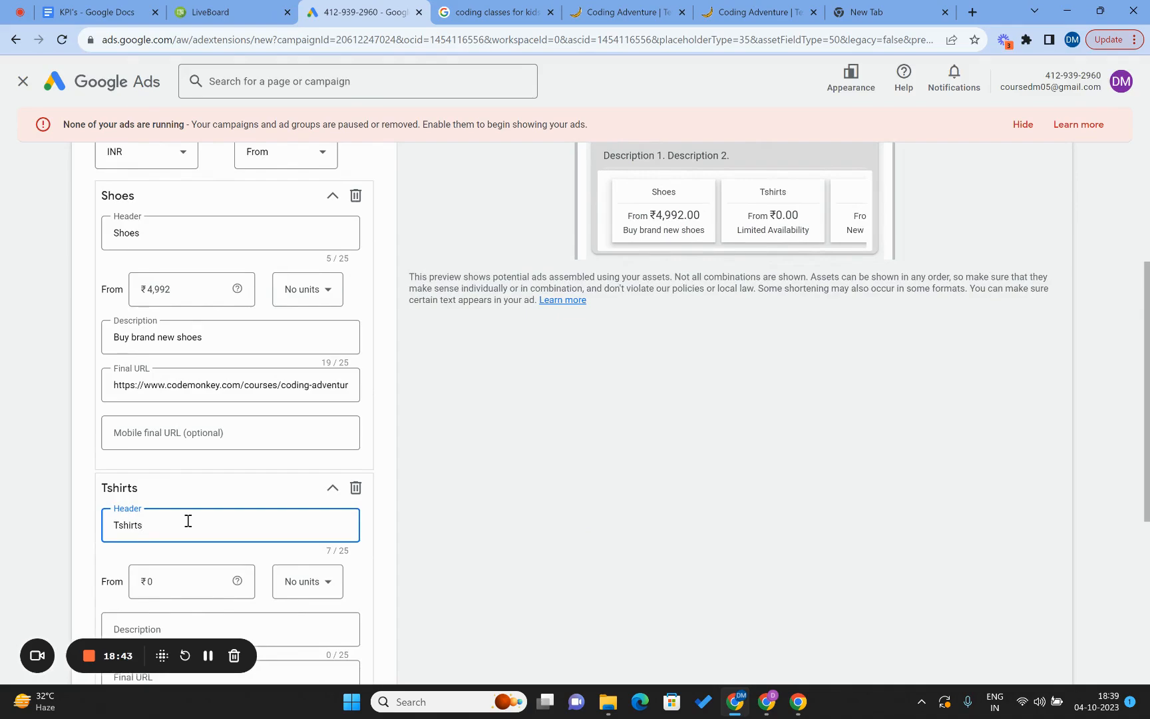
scroll(189, 521, "down", 1)
left_click(162, 485)
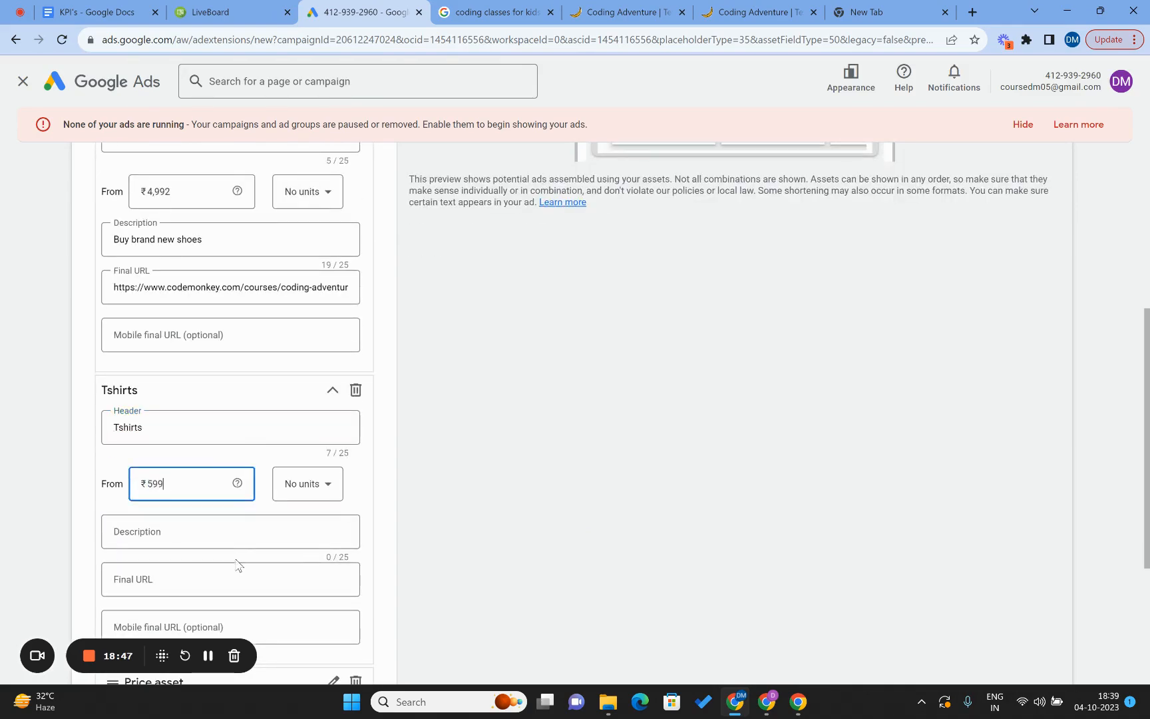
Go through the Tshirts item's description and final URL fields without filling them, and close the price asset form without saving.
left_click(198, 536)
scroll(197, 536, "down", 3)
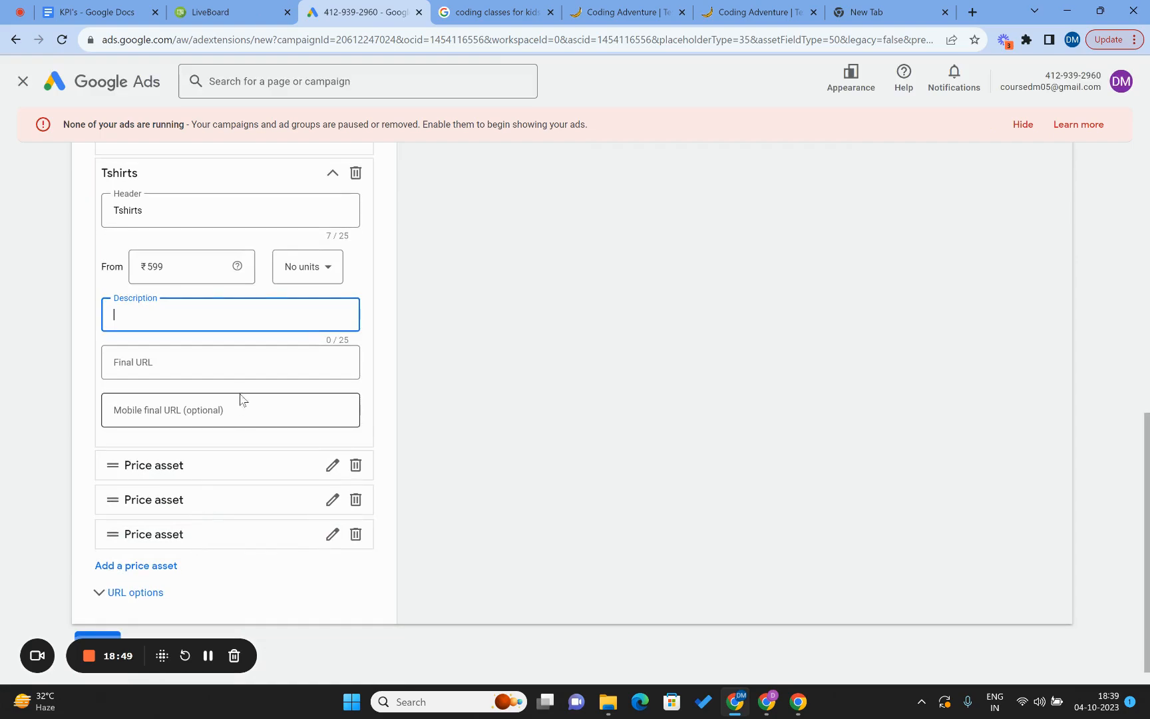
left_click(207, 360)
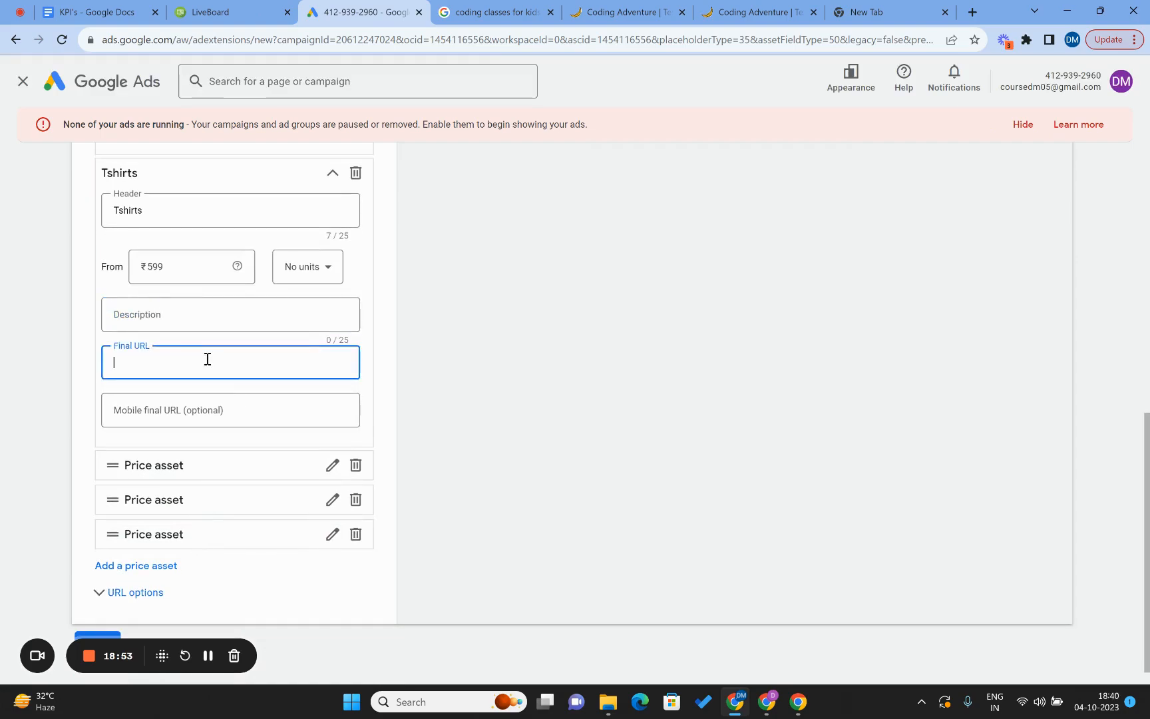
scroll(207, 359, "down", 1)
scroll(208, 362, "up", 9)
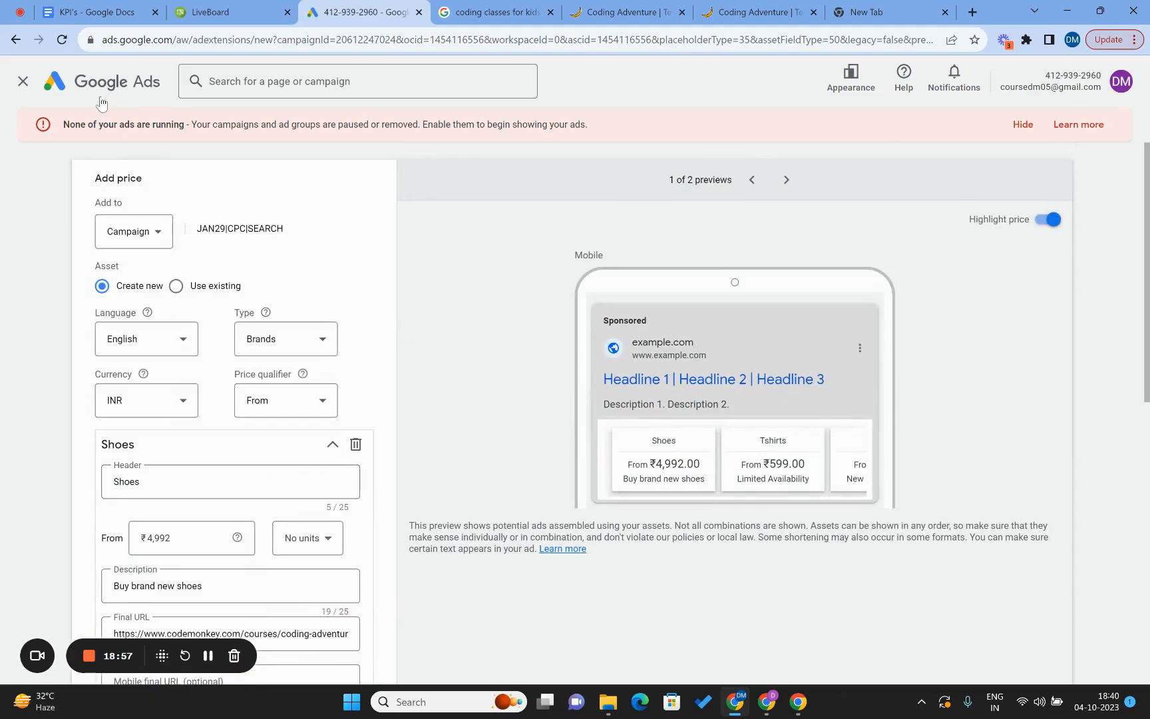
left_click(24, 79)
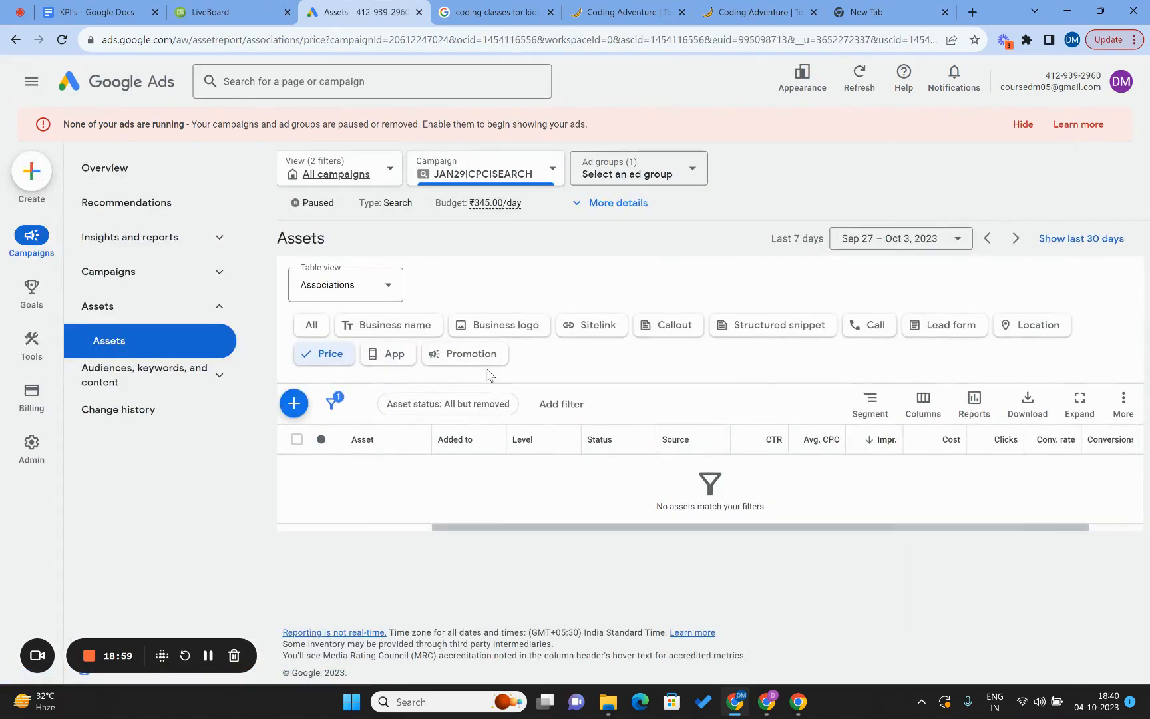
Start a new campaign-level app asset and select Android as the mobile app's platform.
left_click(381, 358)
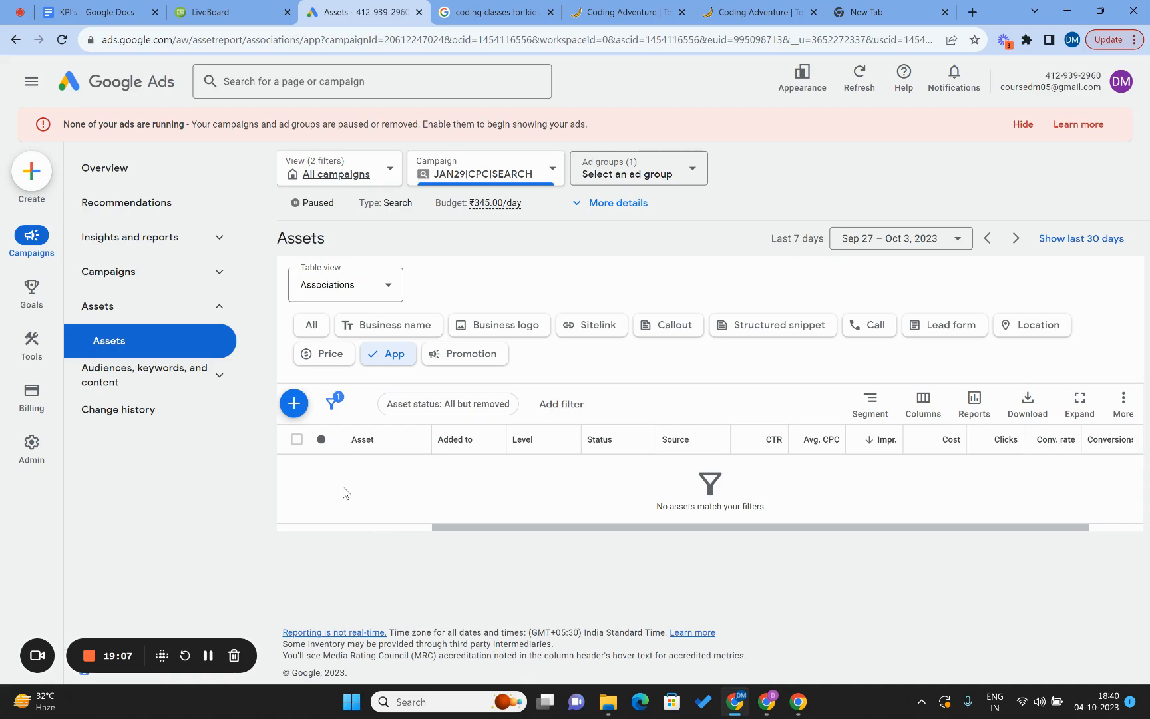
left_click(295, 403)
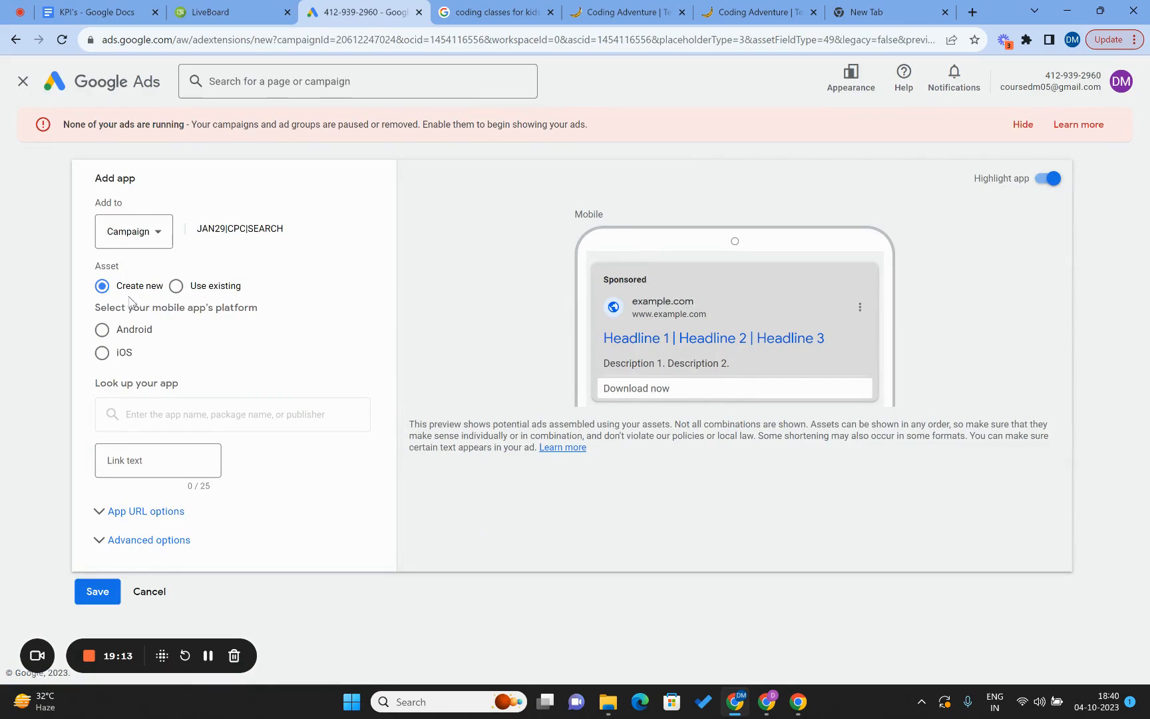
left_click(102, 331)
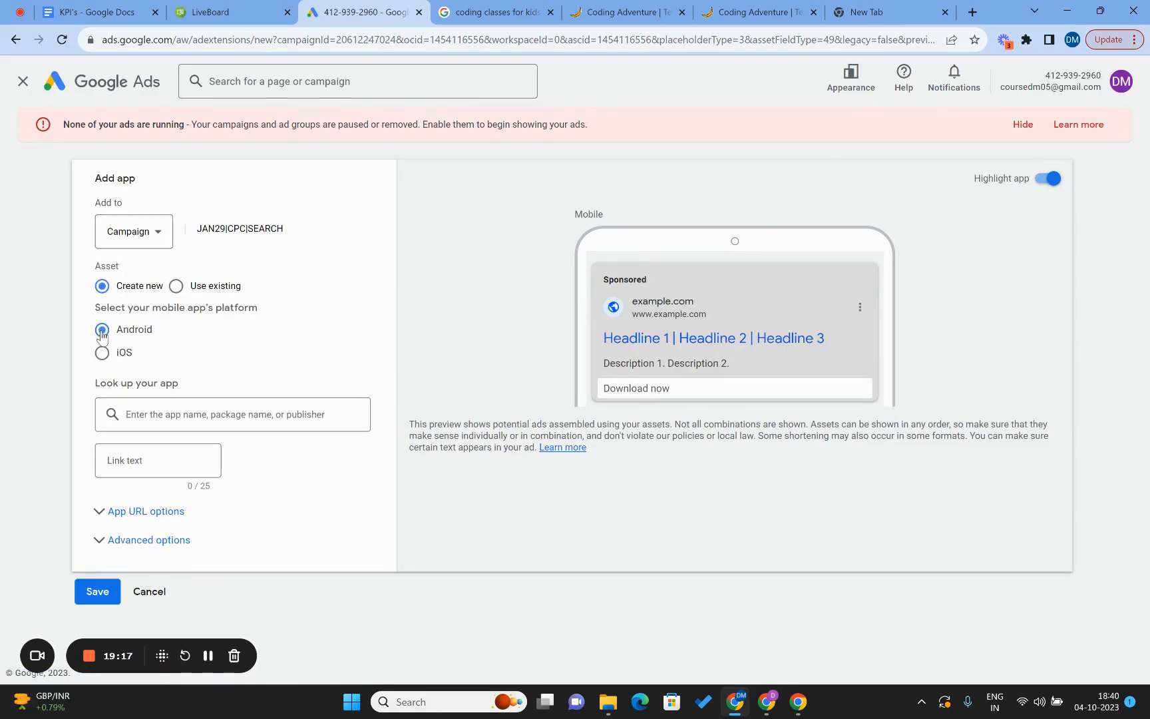
Look up flipkart among the Android apps and select Flipkart Online Shopping App for the app asset.
left_click(150, 416)
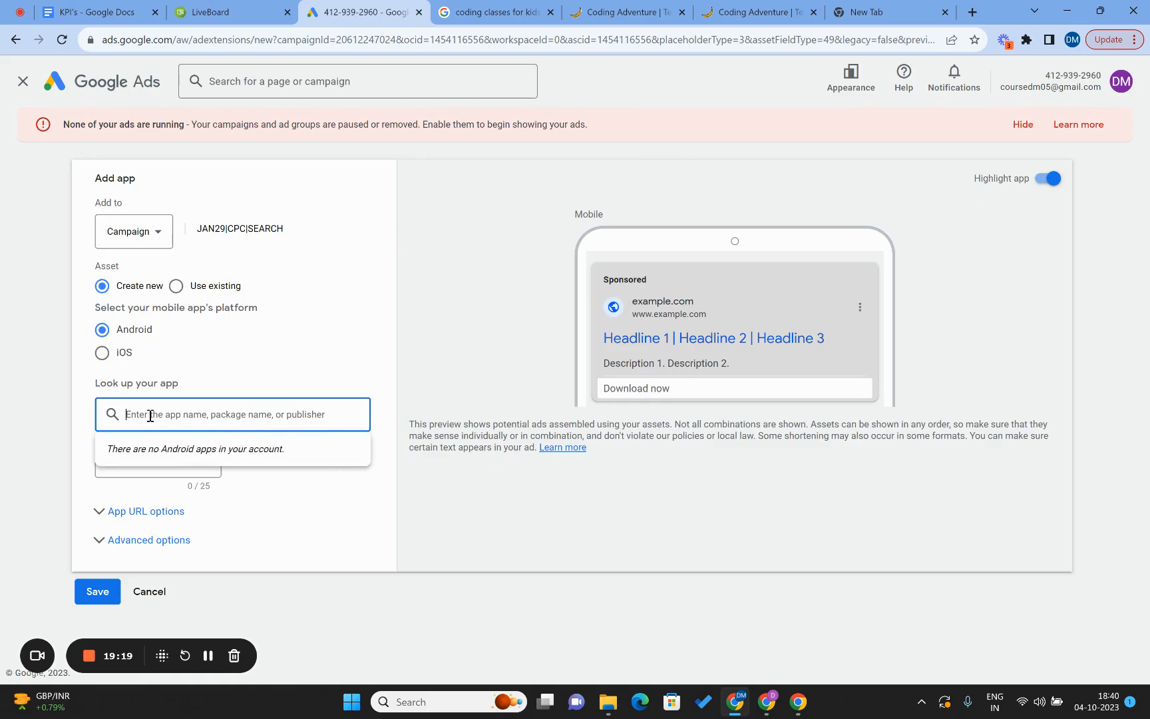
type("fipk")
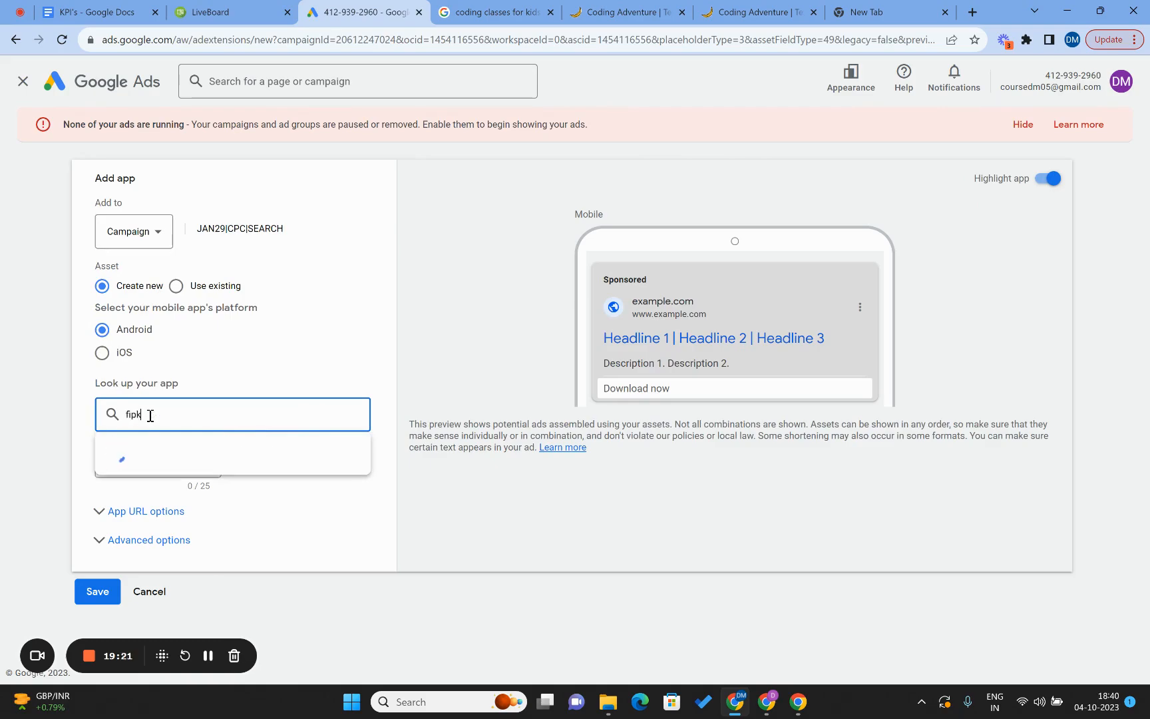
key("BackSpace")
key("BackSpace")
type("lipkart")
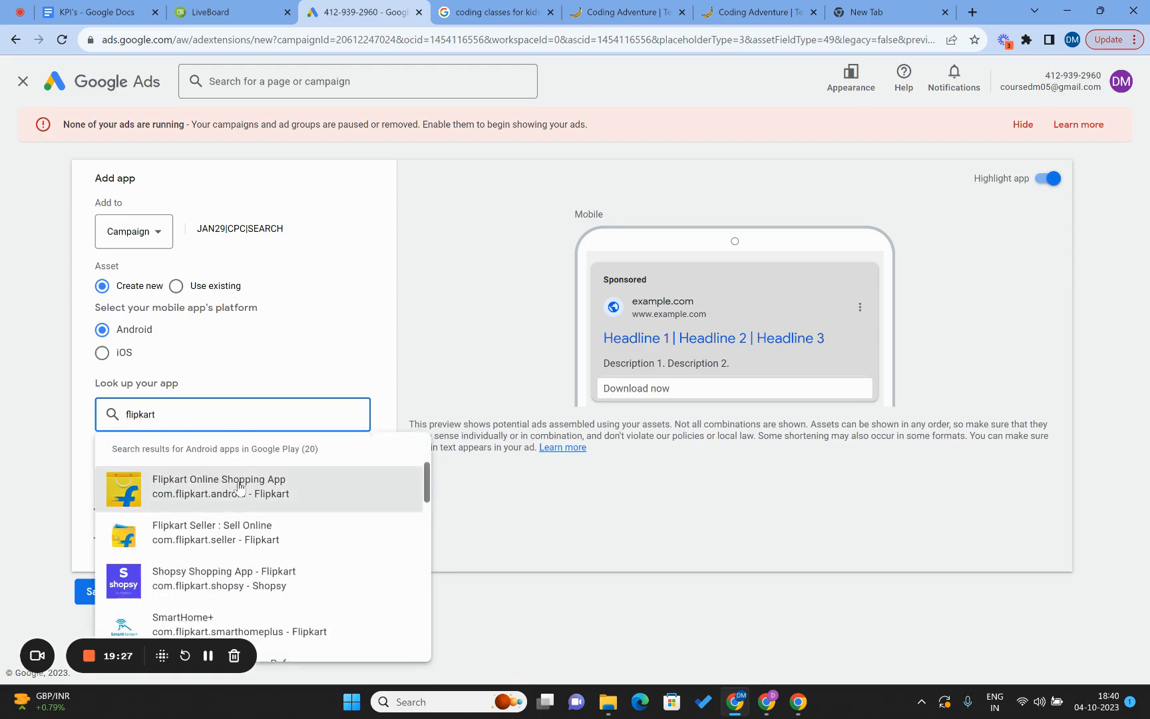
left_click(236, 477)
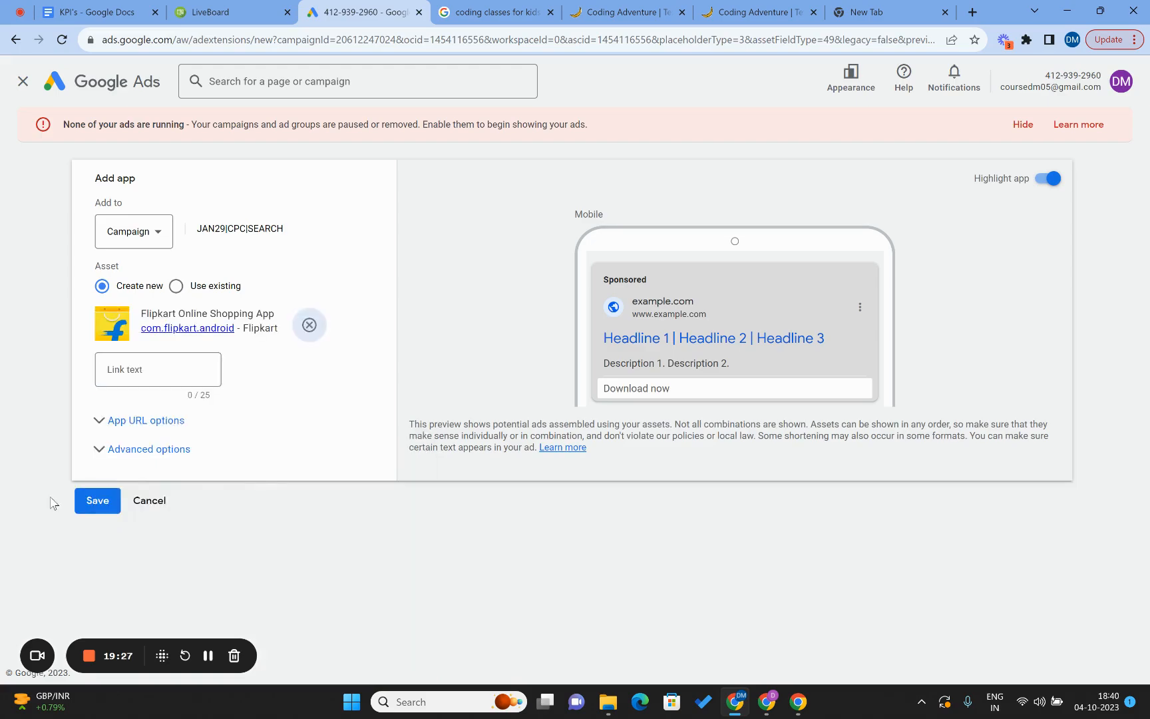
Give the Flipkart app asset the link text Download and save it.
left_click(152, 371)
type("DOwn")
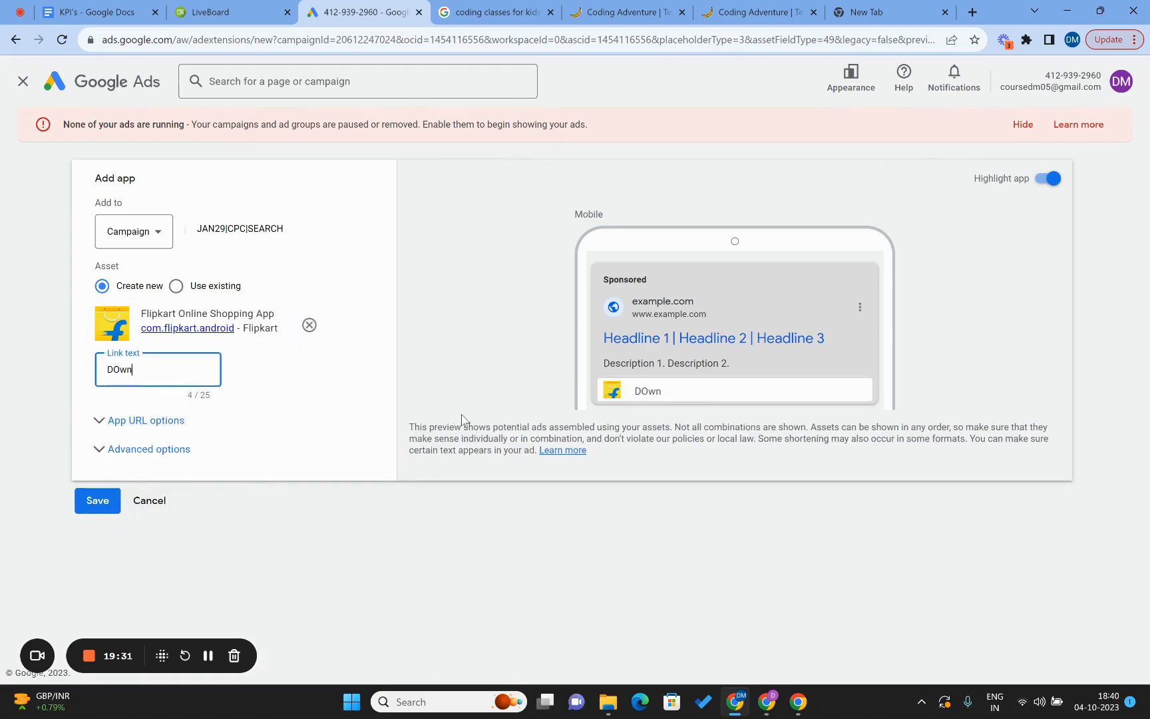
key("BackSpace")
type("Download")
left_click(87, 498)
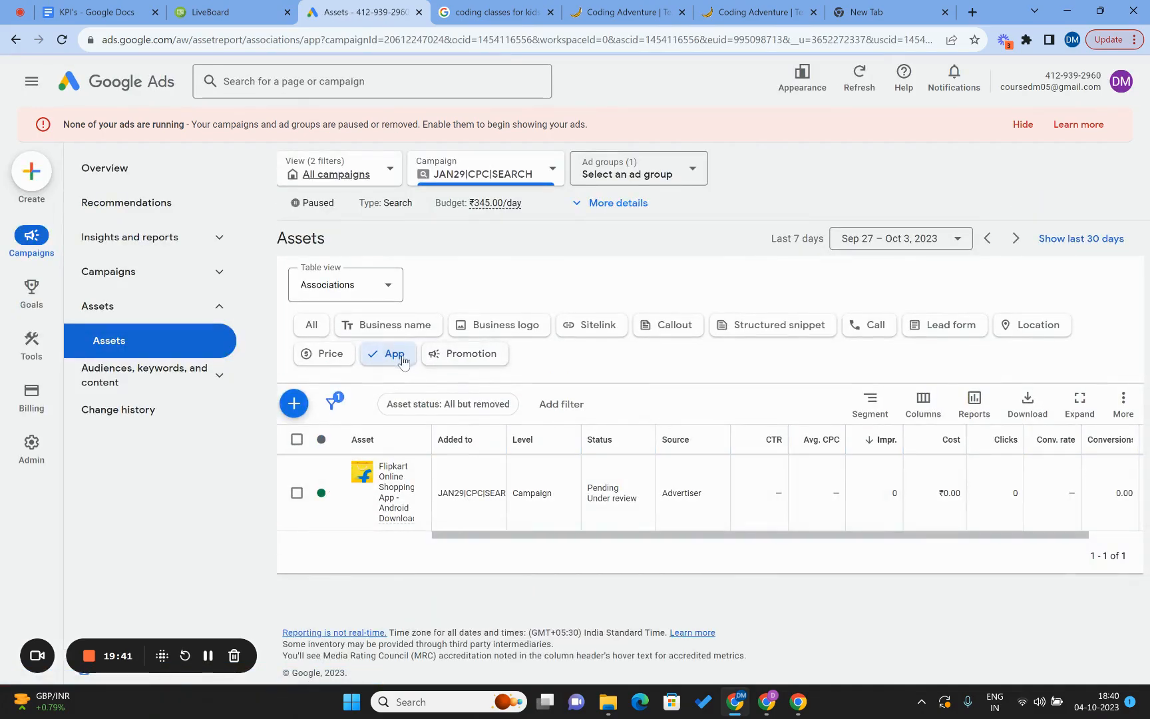
Start a new campaign-level promotion asset and set its occasion to Diwali.
left_click(456, 361)
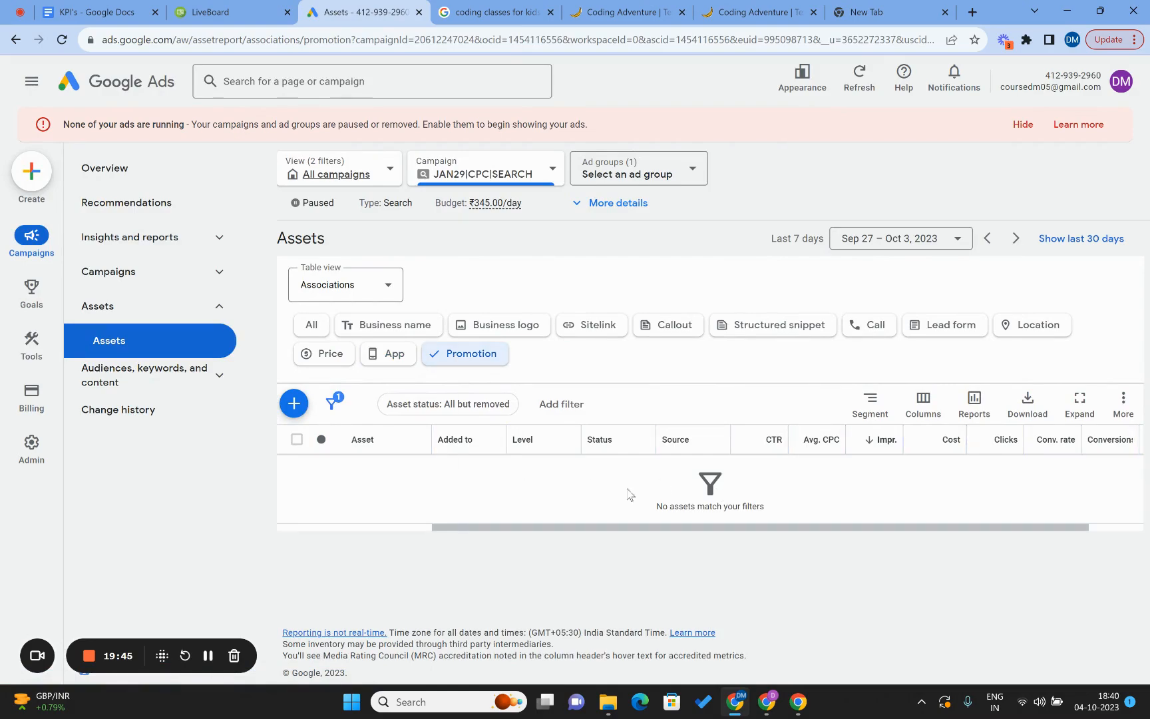
left_click(293, 403)
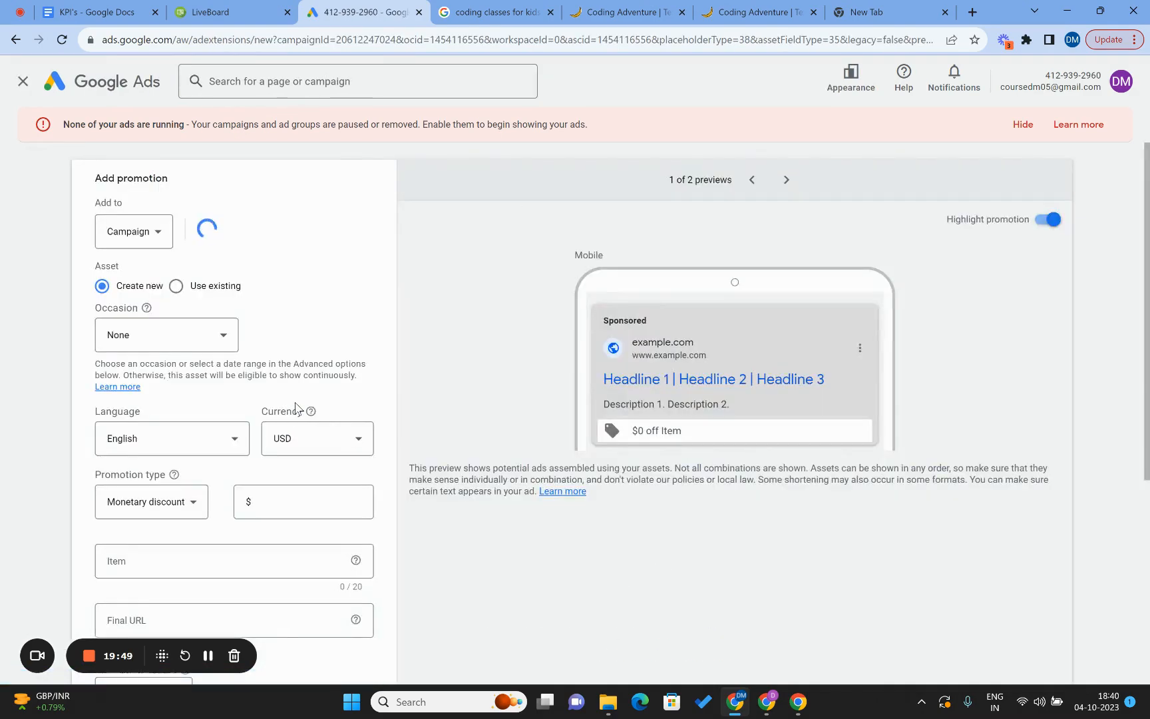
left_click(206, 339)
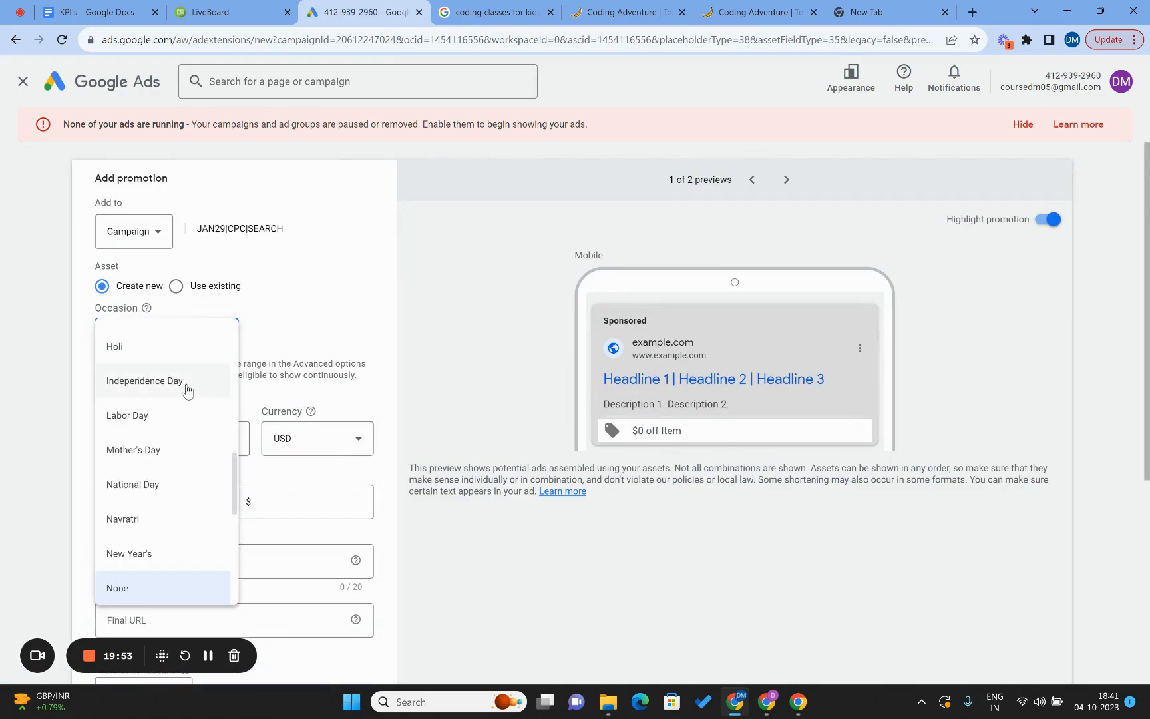
scroll(188, 391, "down", 2)
scroll(188, 391, "down", 4)
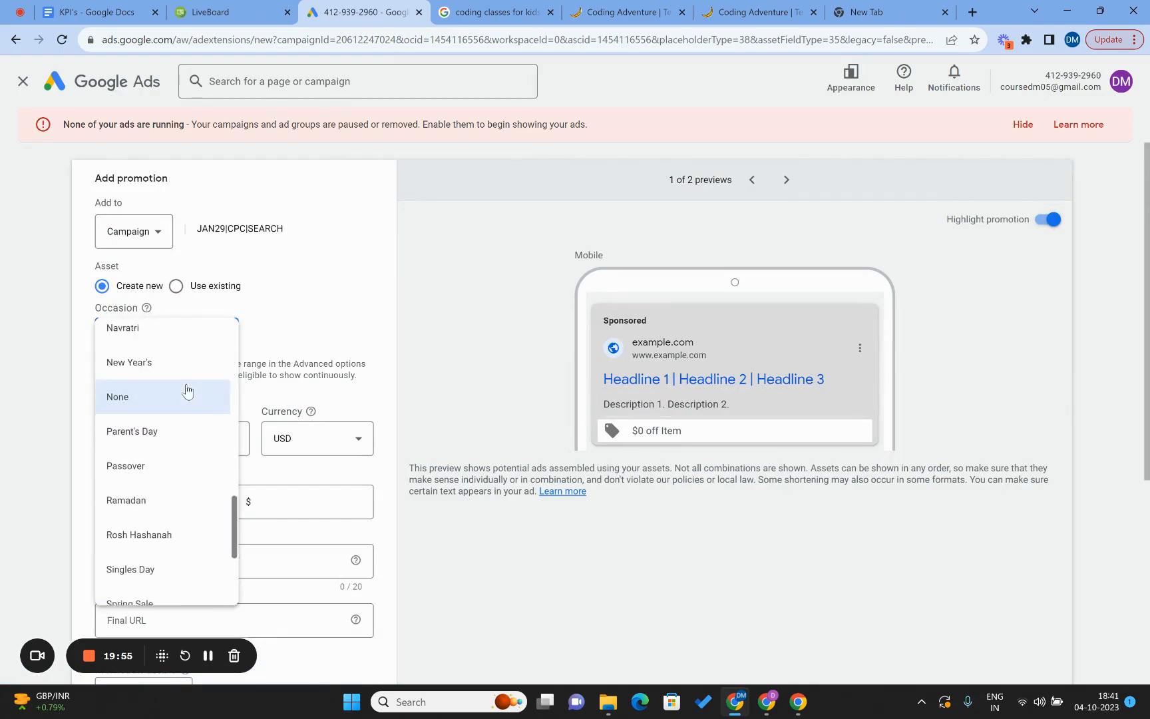
scroll(187, 390, "up", 10)
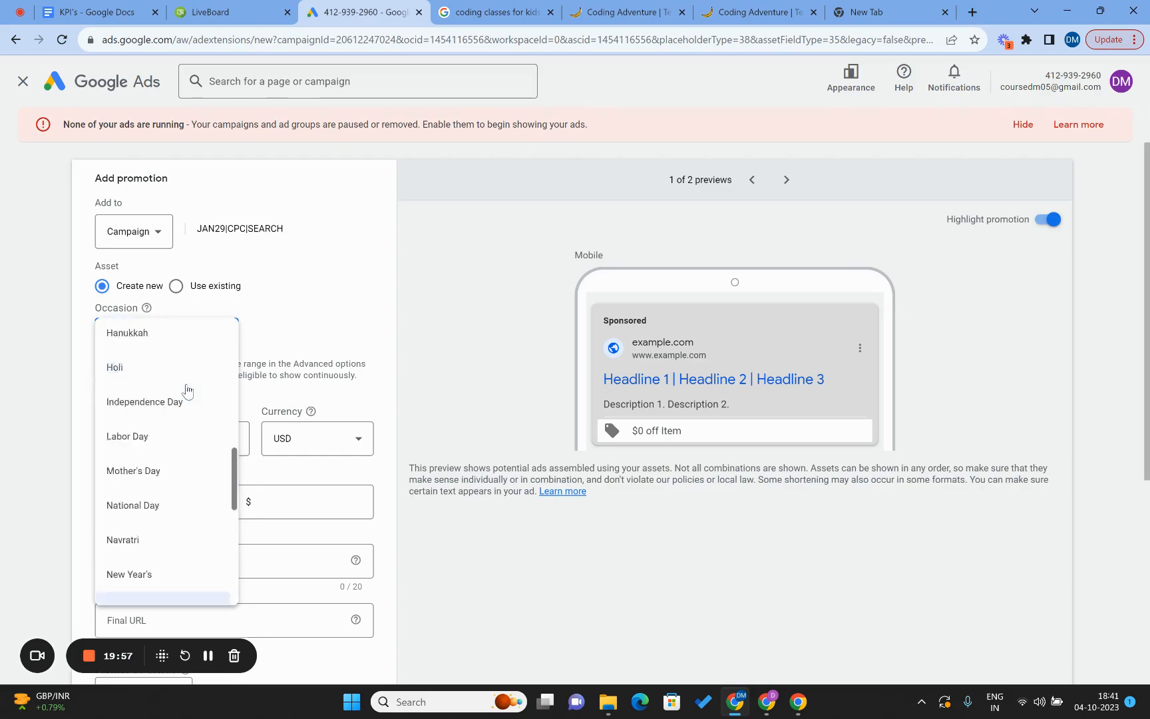
left_click(182, 397)
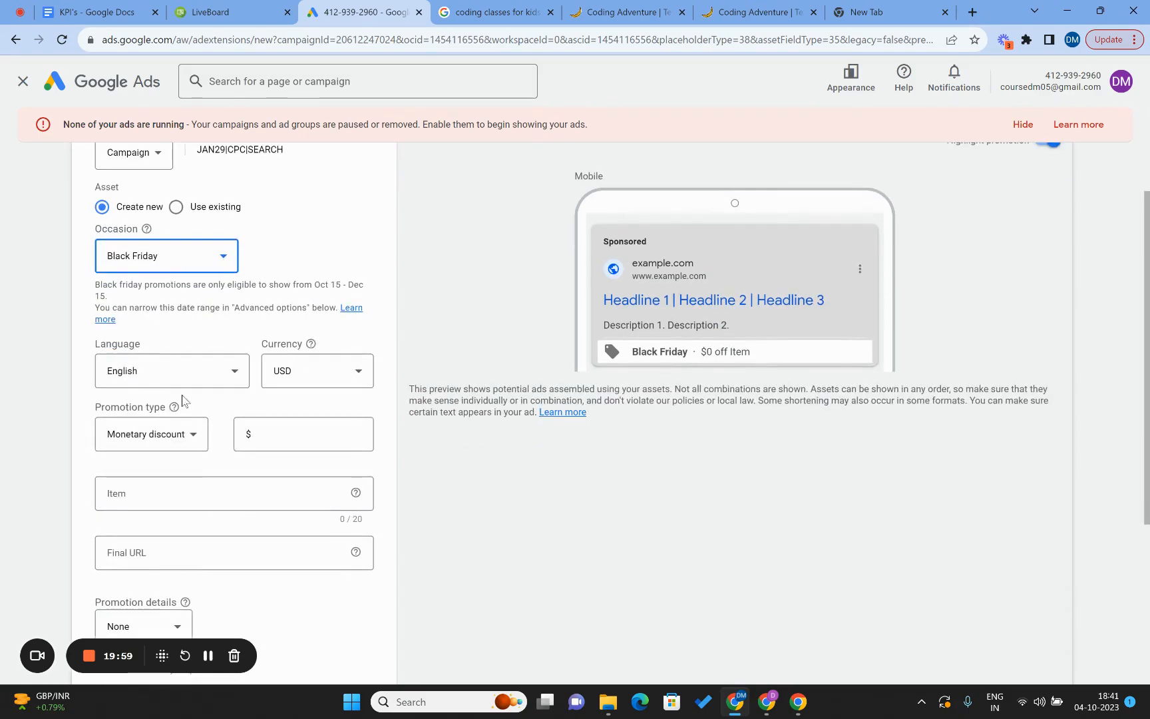
left_click(185, 260)
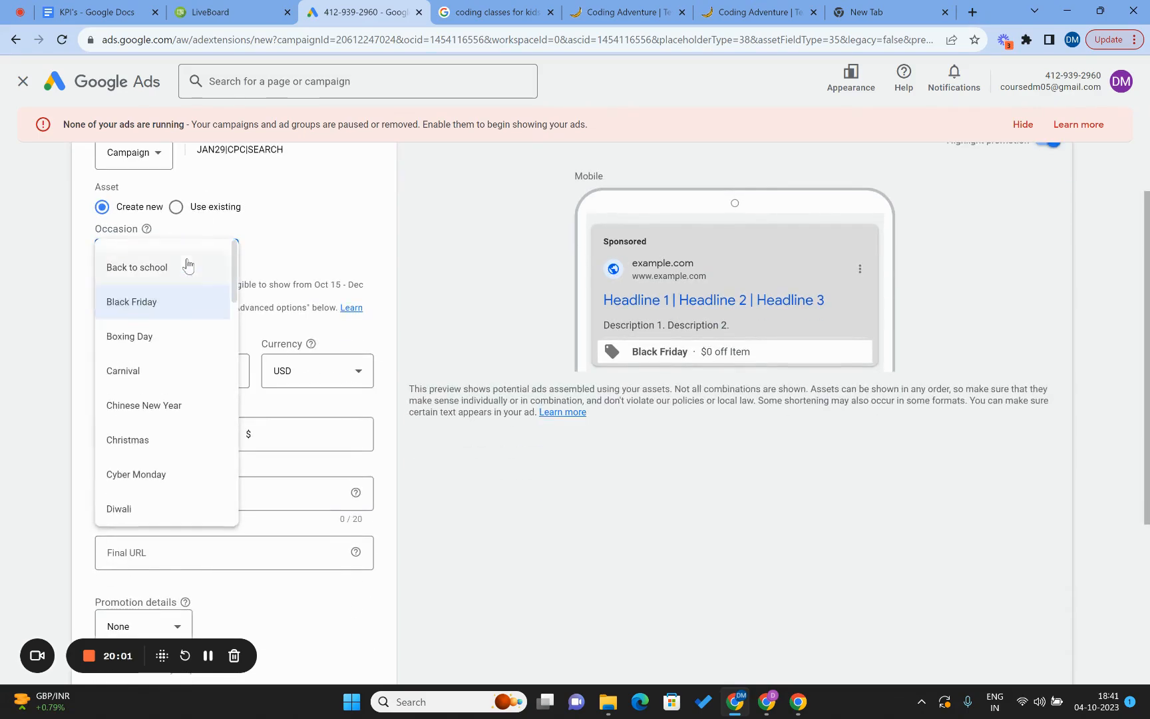
scroll(184, 355, "down", 4)
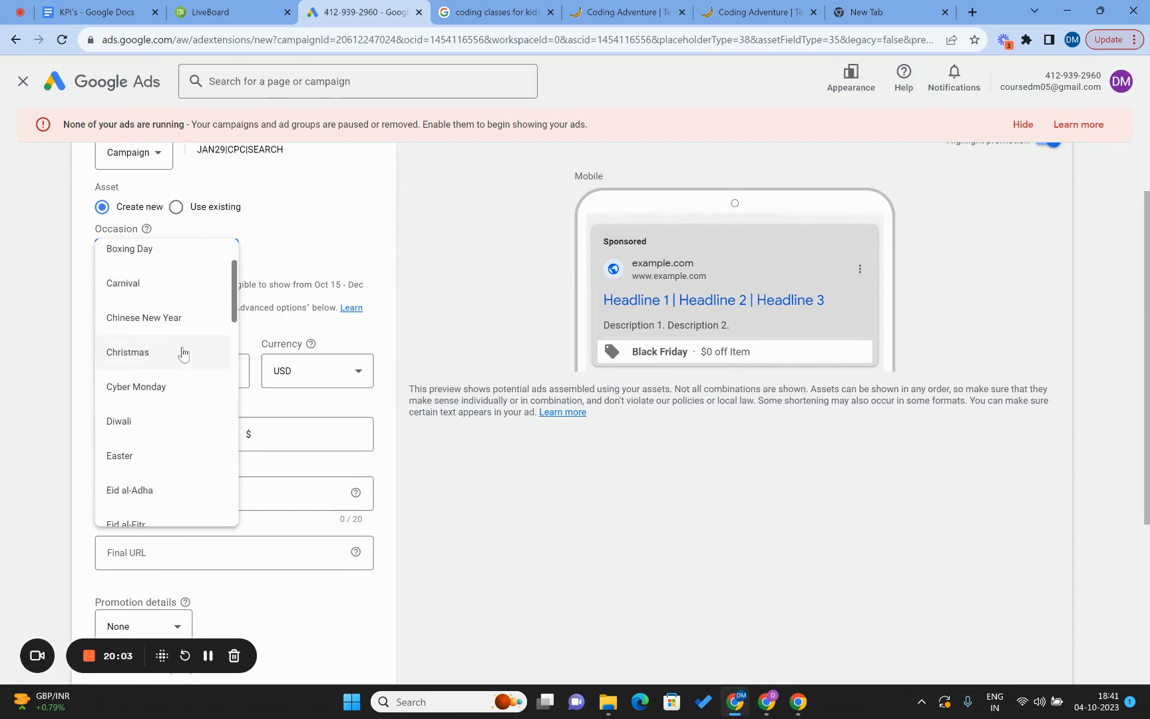
left_click(148, 393)
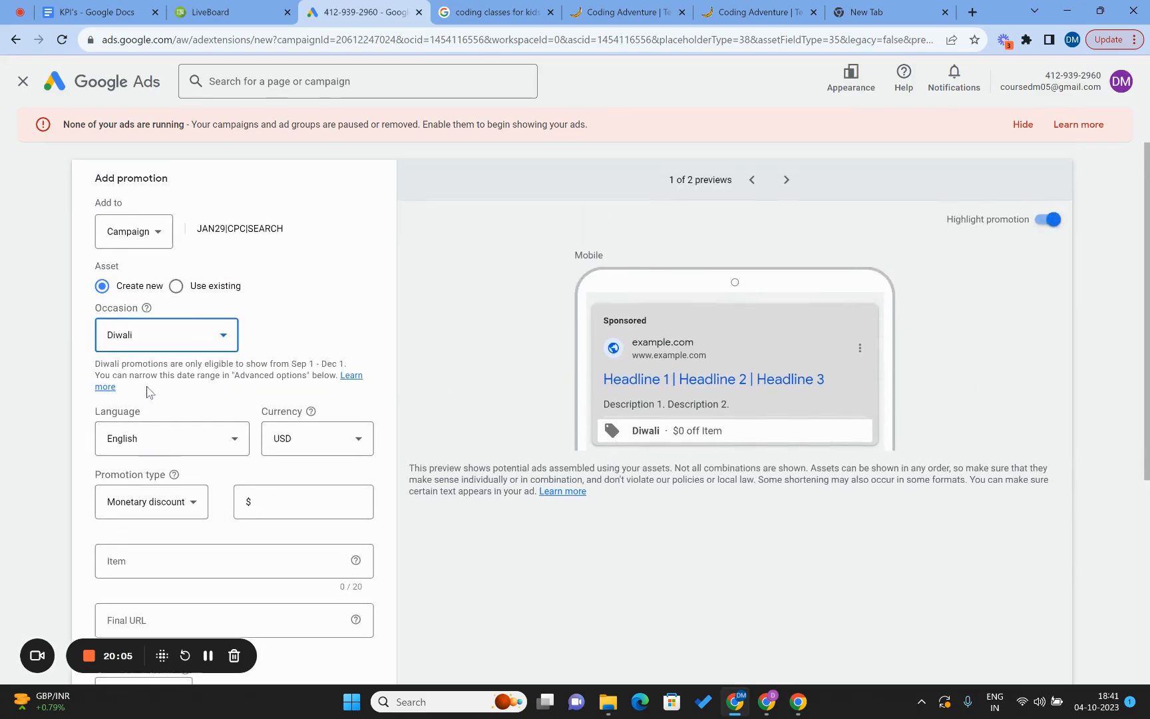
Set the promotion's currency to INR and its type to a percent discount of 30%.
left_click(326, 440)
scroll(328, 292, "up", 10)
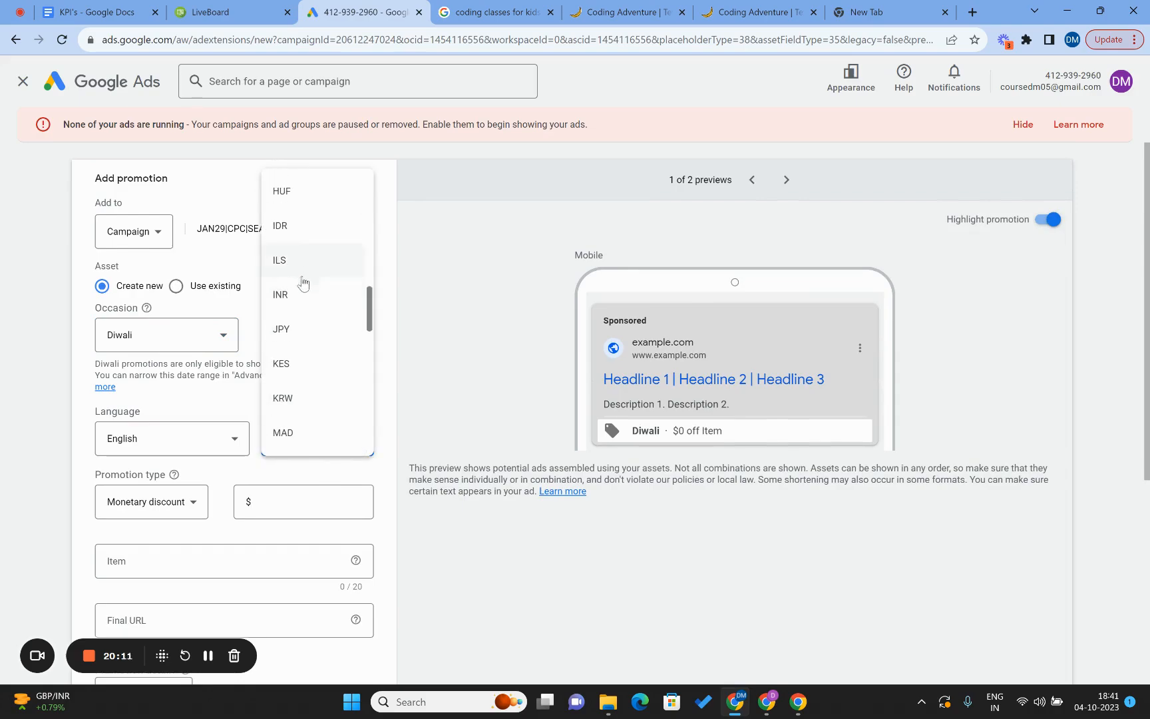
left_click(304, 297)
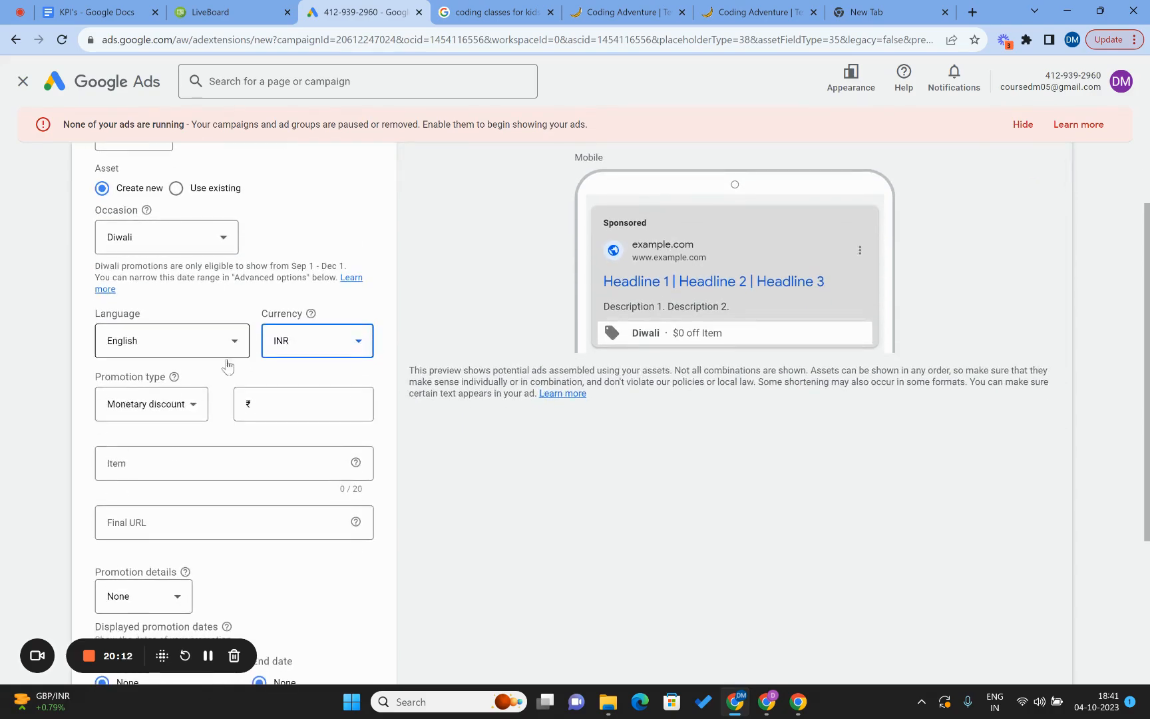
left_click(172, 405)
left_click(172, 452)
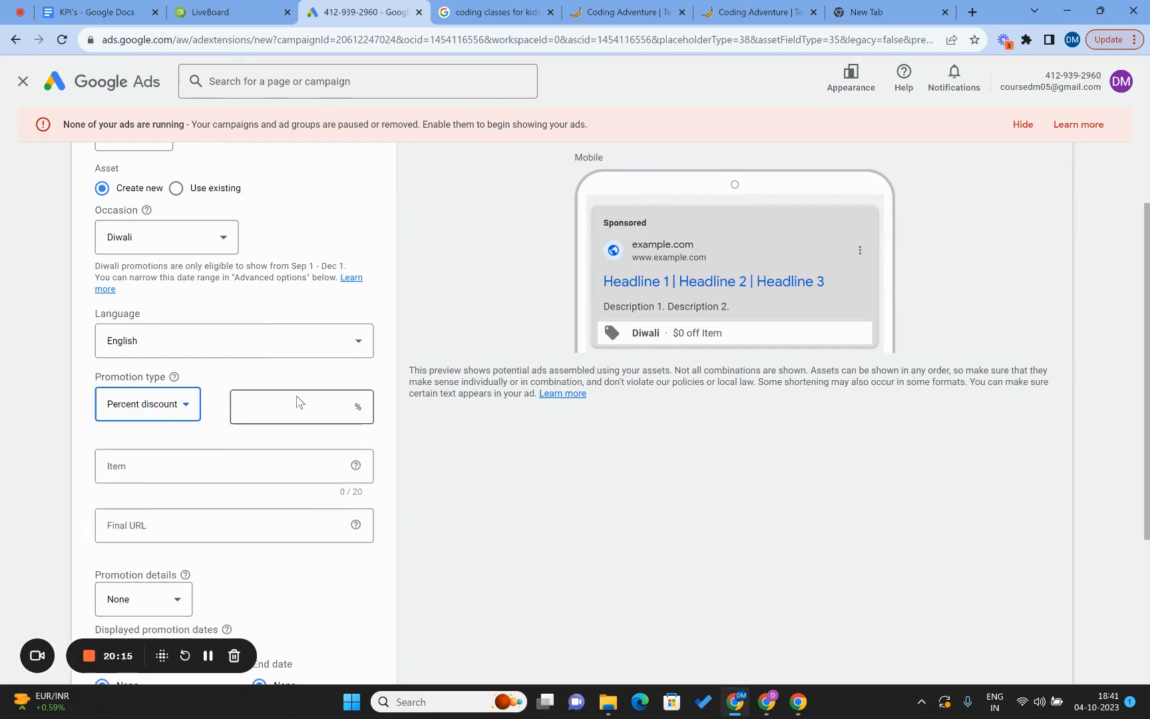
left_click(297, 406)
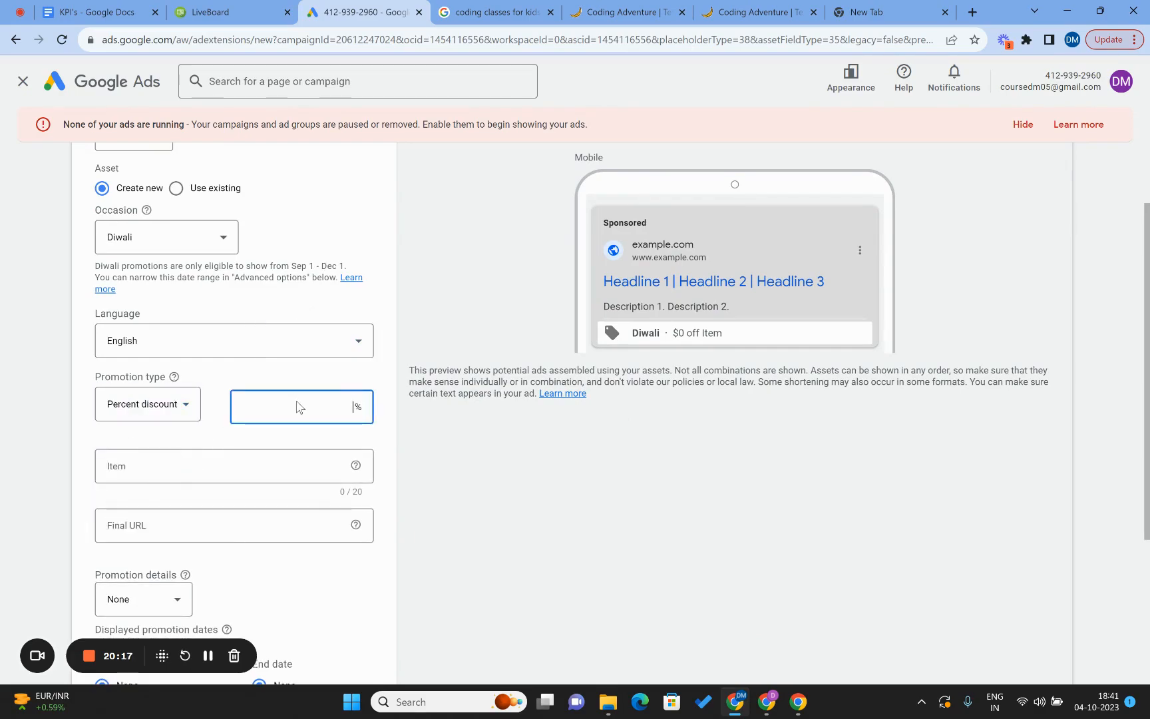
type("30")
Enter Tshirt as the promoted item and leave the final URL empty.
left_click(139, 471)
type("Tsj")
key("BackSpace")
type("hirt")
left_click(28, 516)
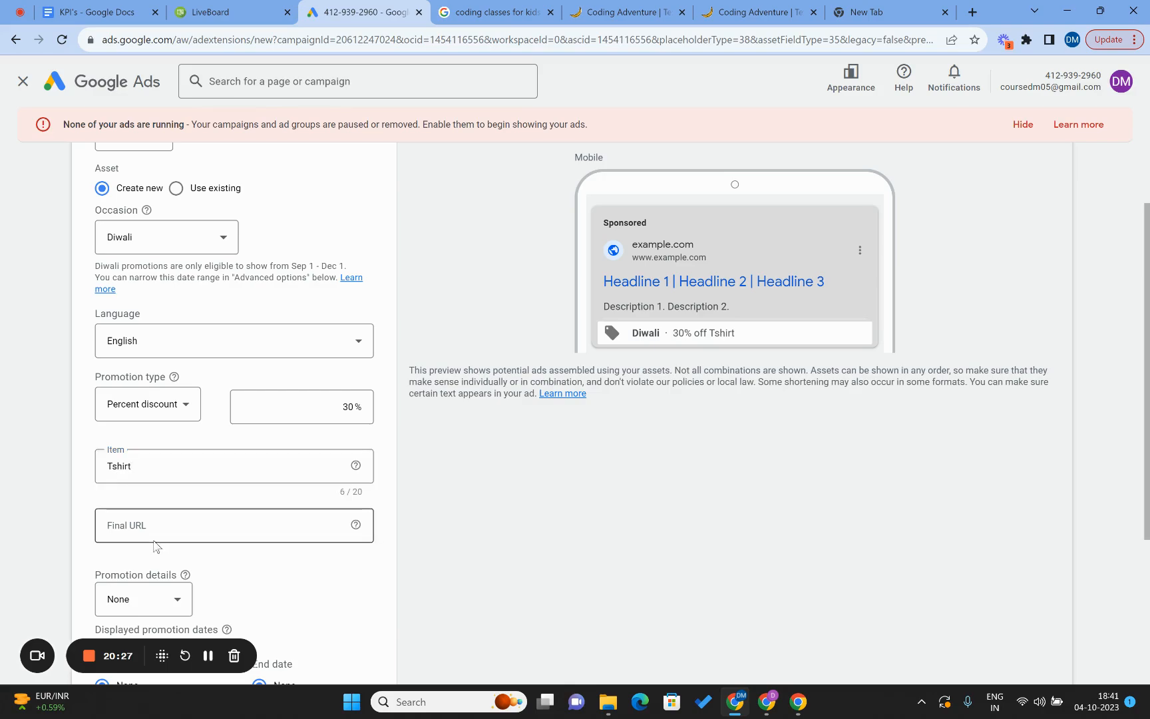
left_click(162, 524)
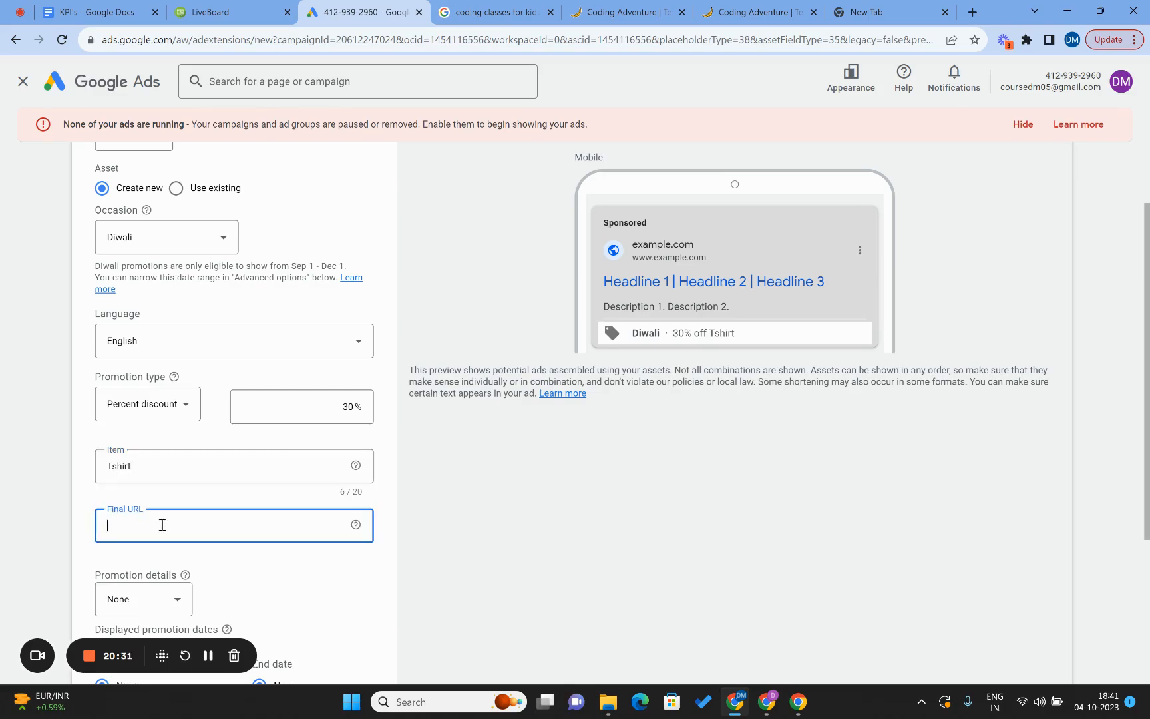
Limit the promotion to orders over ₹1,199 in the promotion details.
scroll(162, 525, "down", 2)
left_click(170, 477)
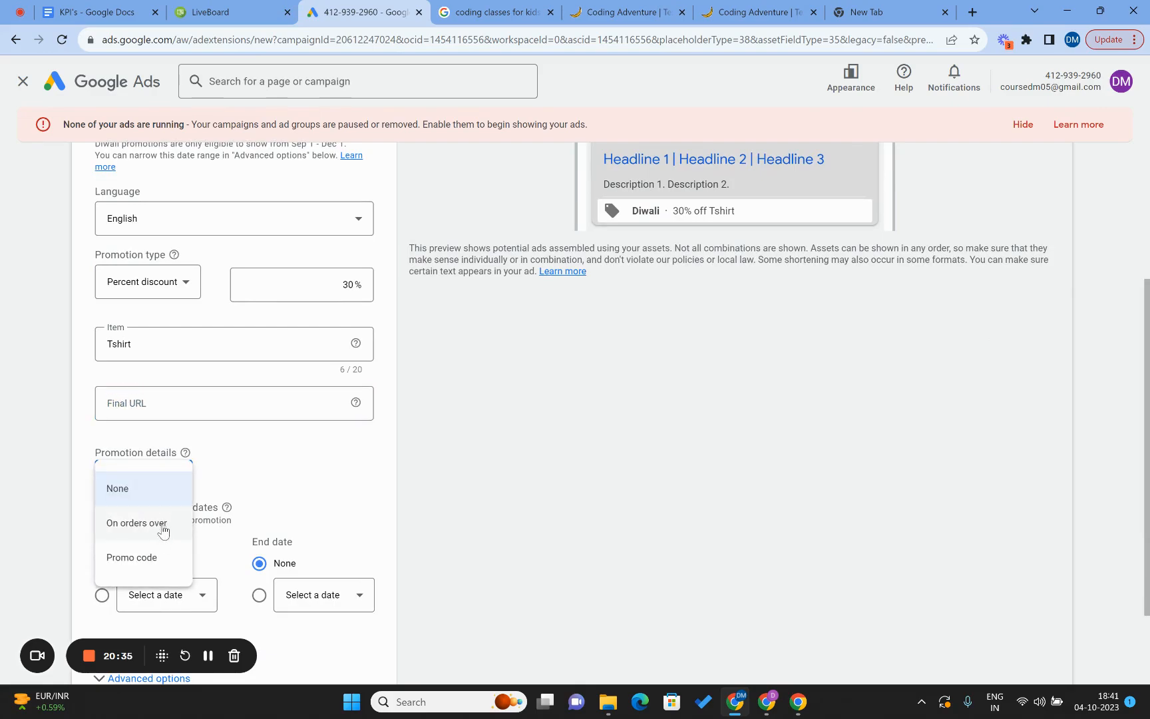
left_click(163, 531)
left_click(244, 494)
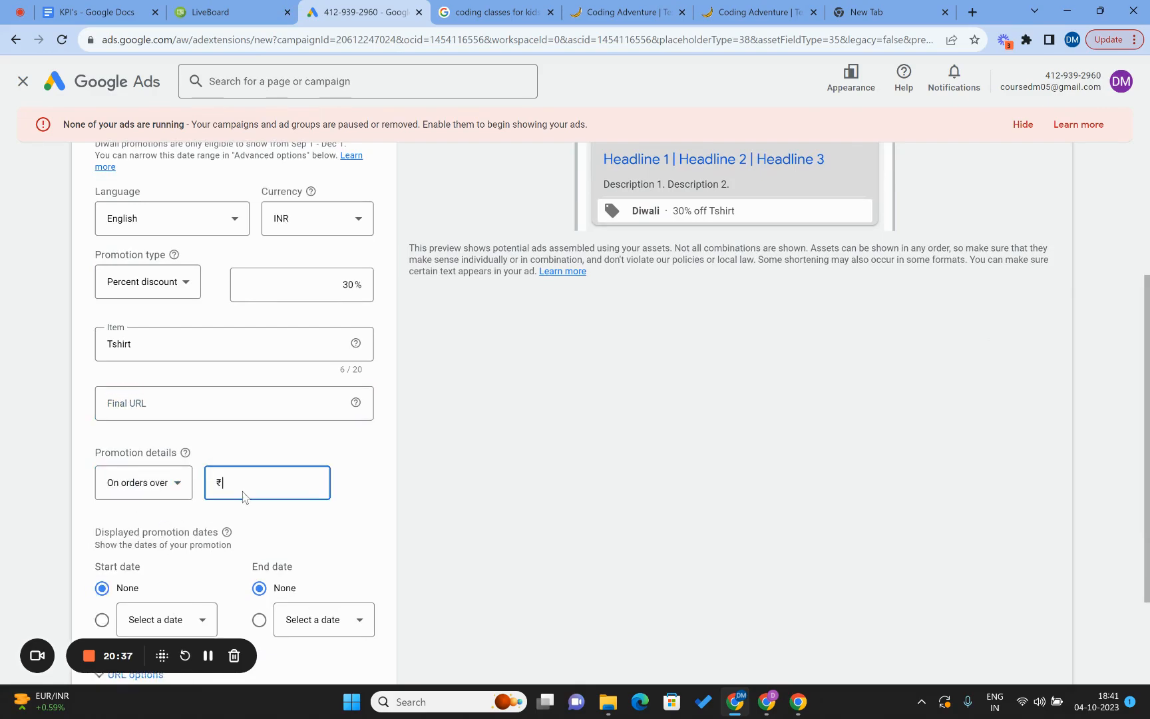
type("1199")
left_click(414, 505)
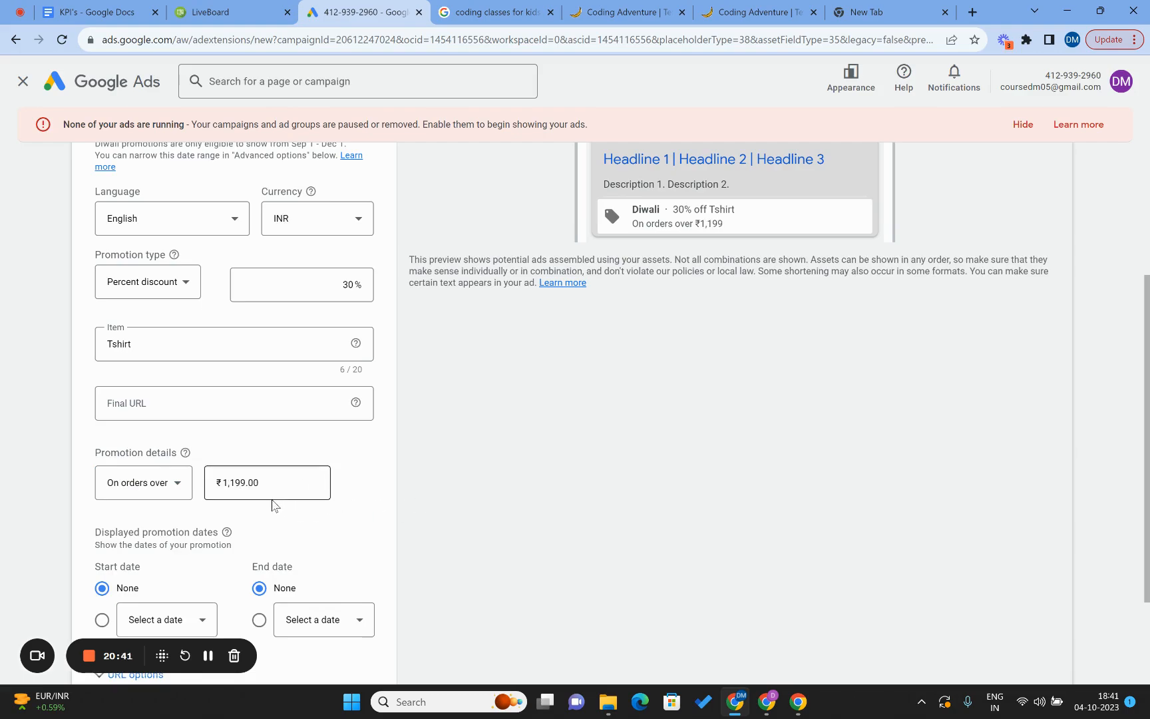
Switch the displayed promotion start and end dates from None to specific dates without picking any date.
scroll(272, 506, "down", 2)
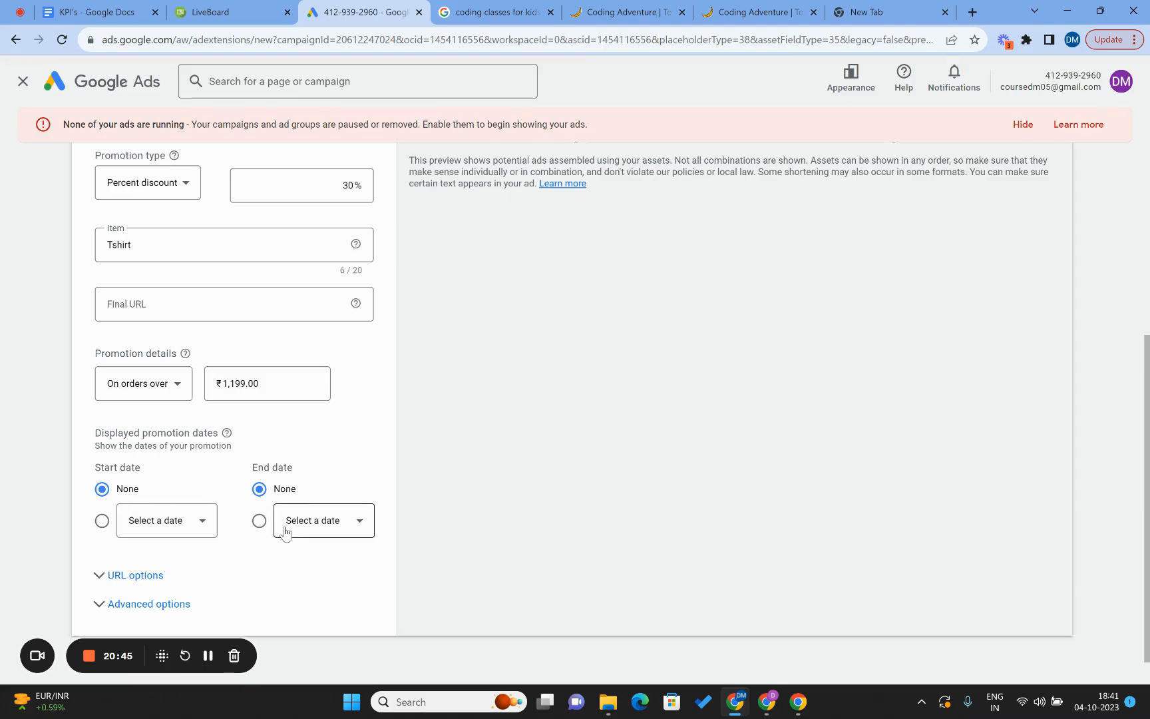
scroll(285, 533, "down", 1)
left_click(151, 504)
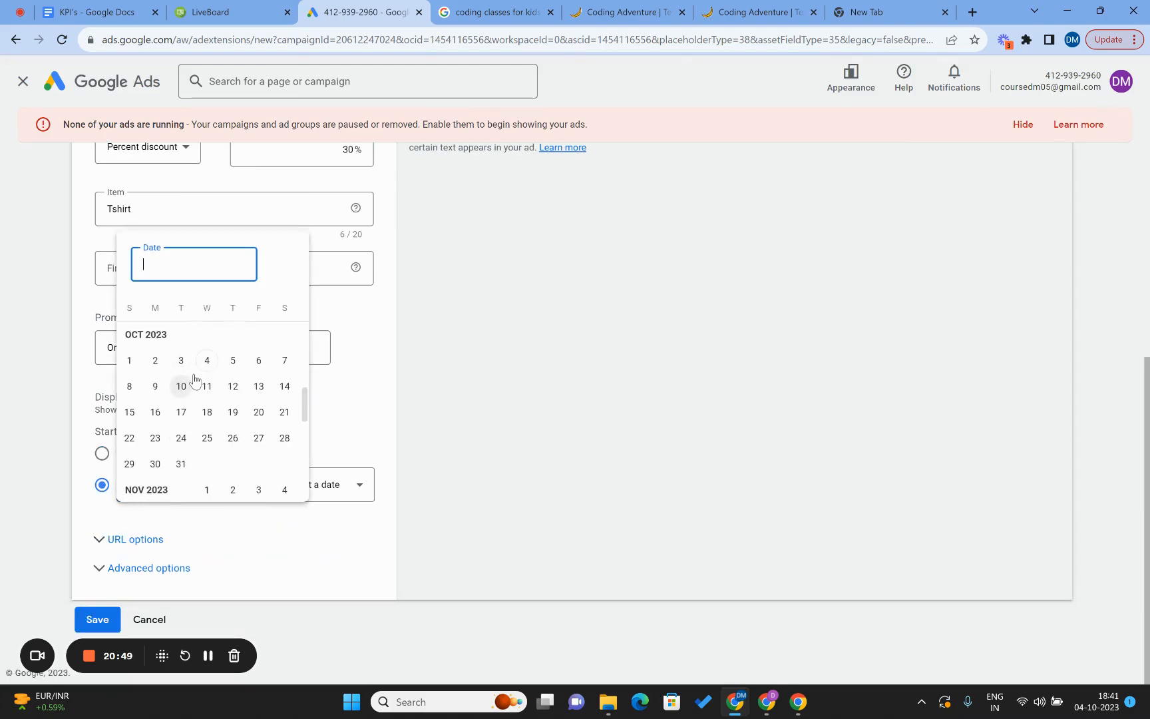
left_click(358, 482)
left_click(358, 482)
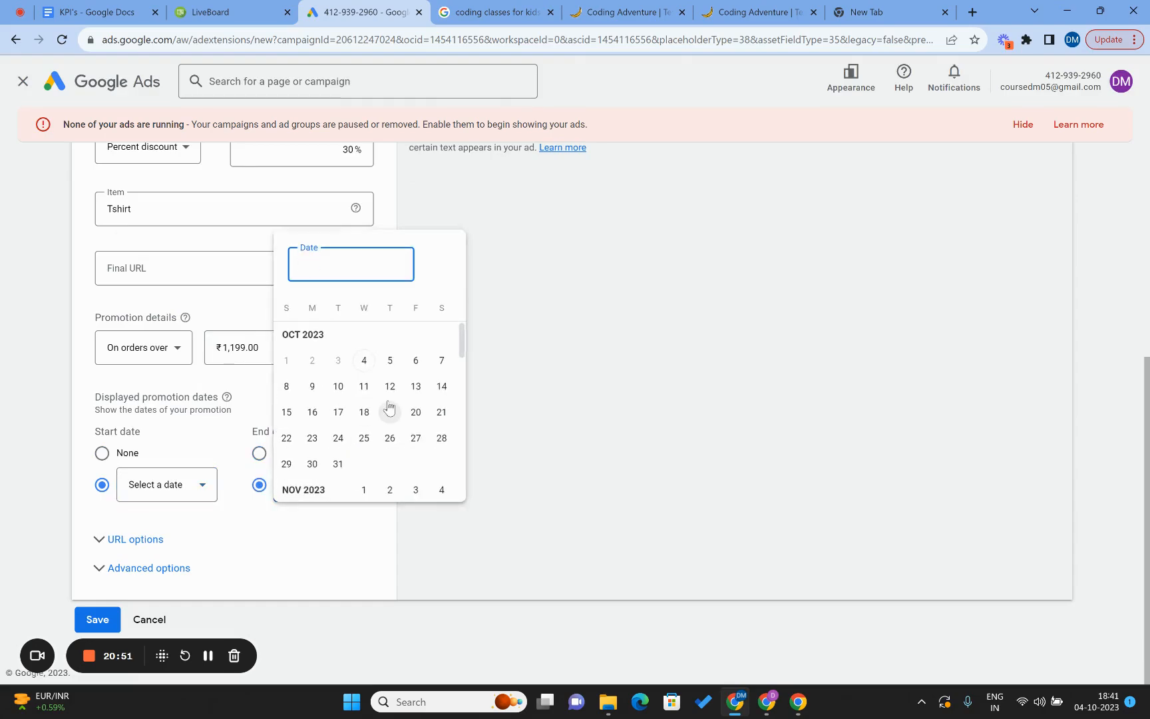
Try to save the promotion without a final URL, and cancel the promotion form.
left_click(116, 623)
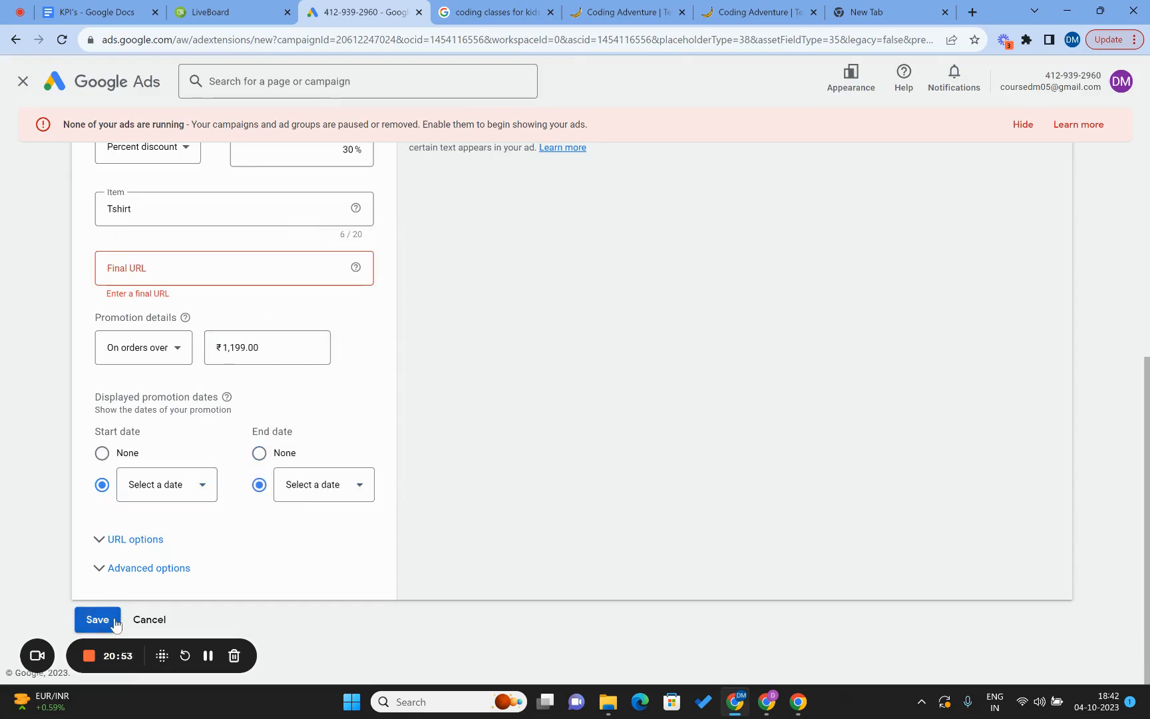
left_click(158, 270)
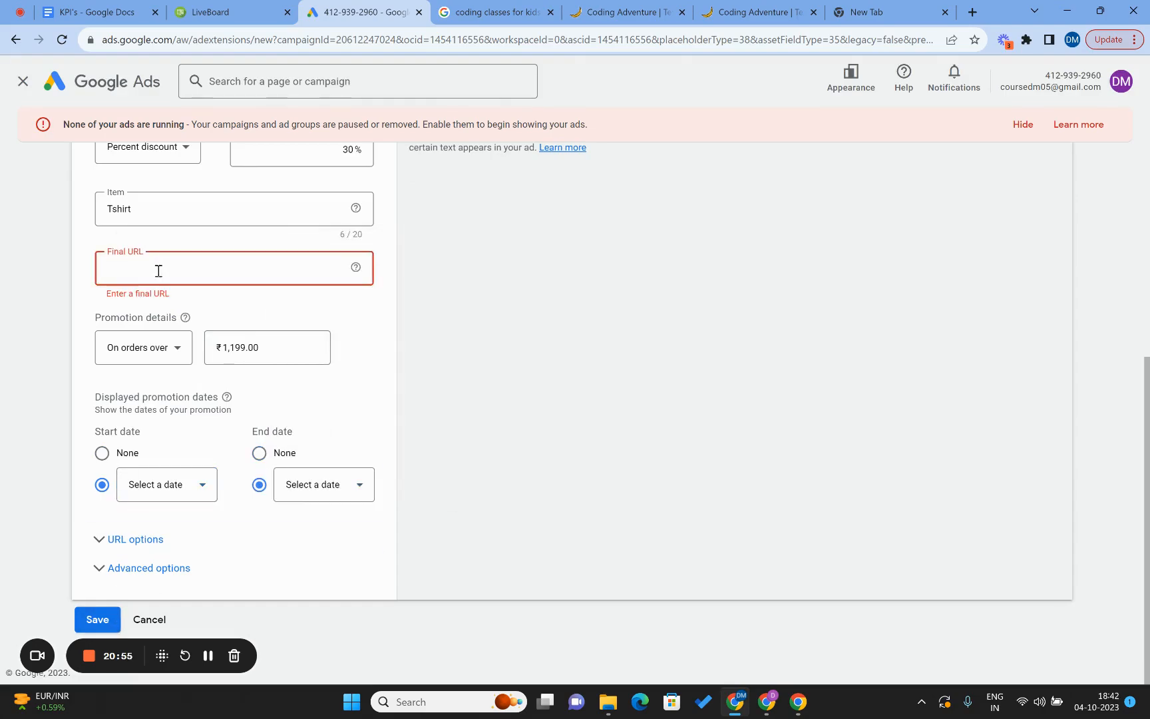
left_click(149, 619)
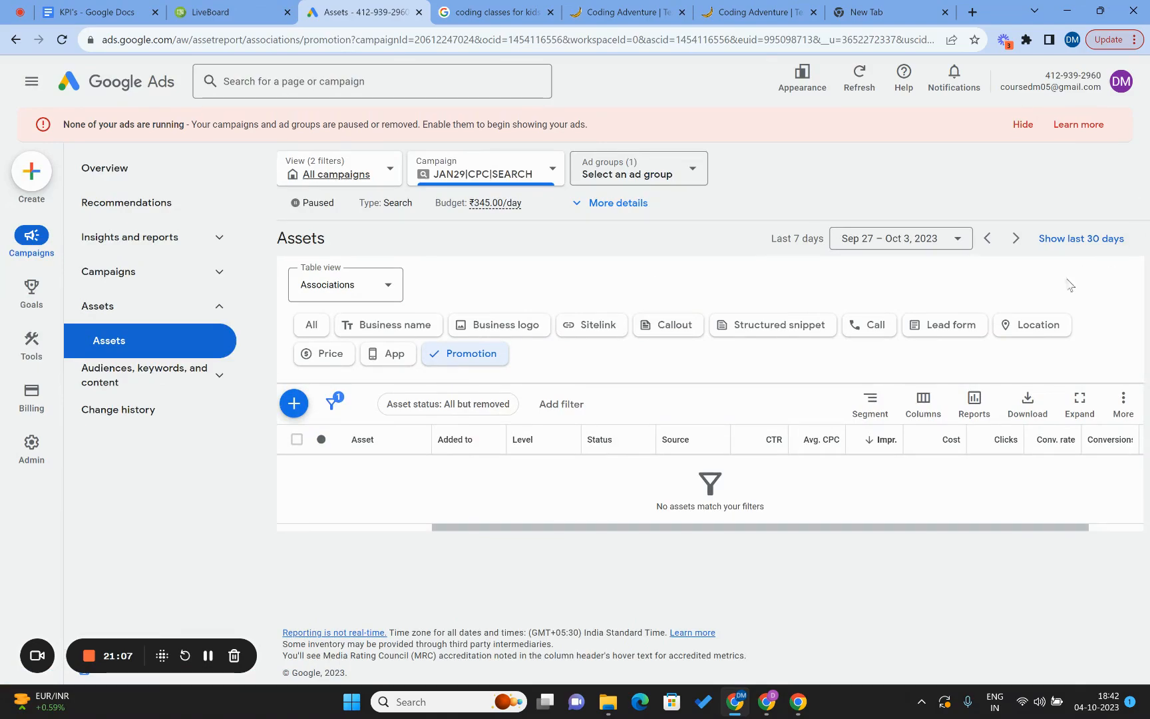
View the campaign's lead form assets and examine the sponsored results for "coding classes for kids near me".
left_click(958, 327)
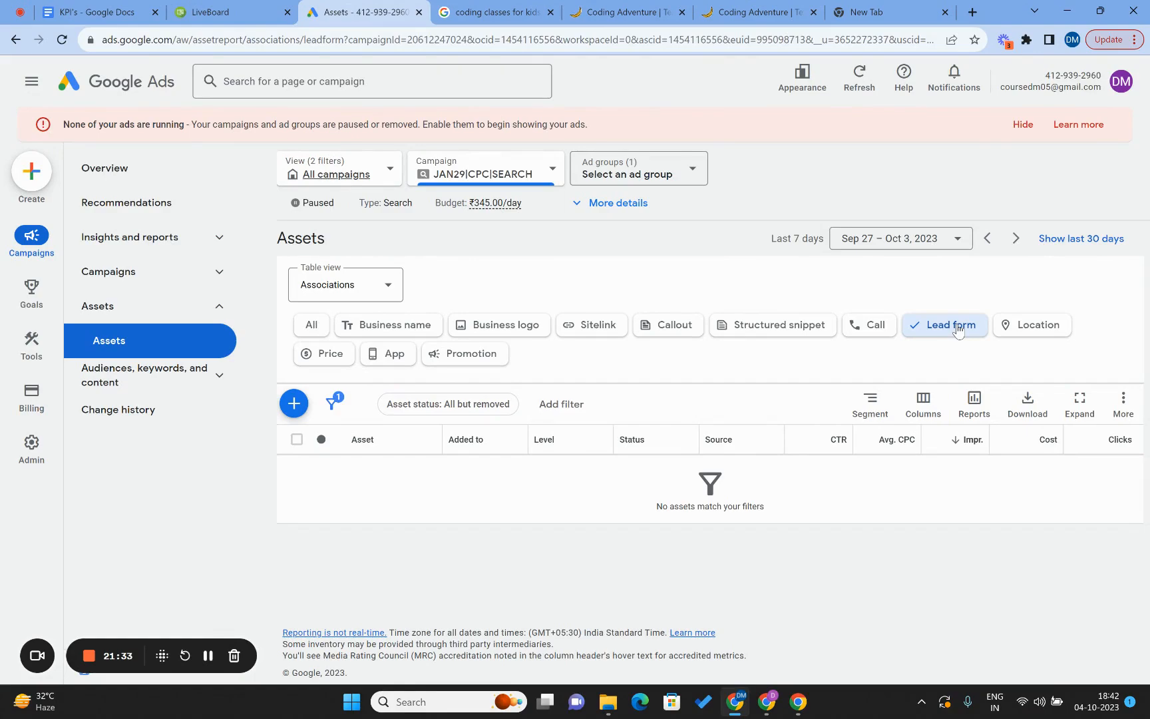
left_click(536, 6)
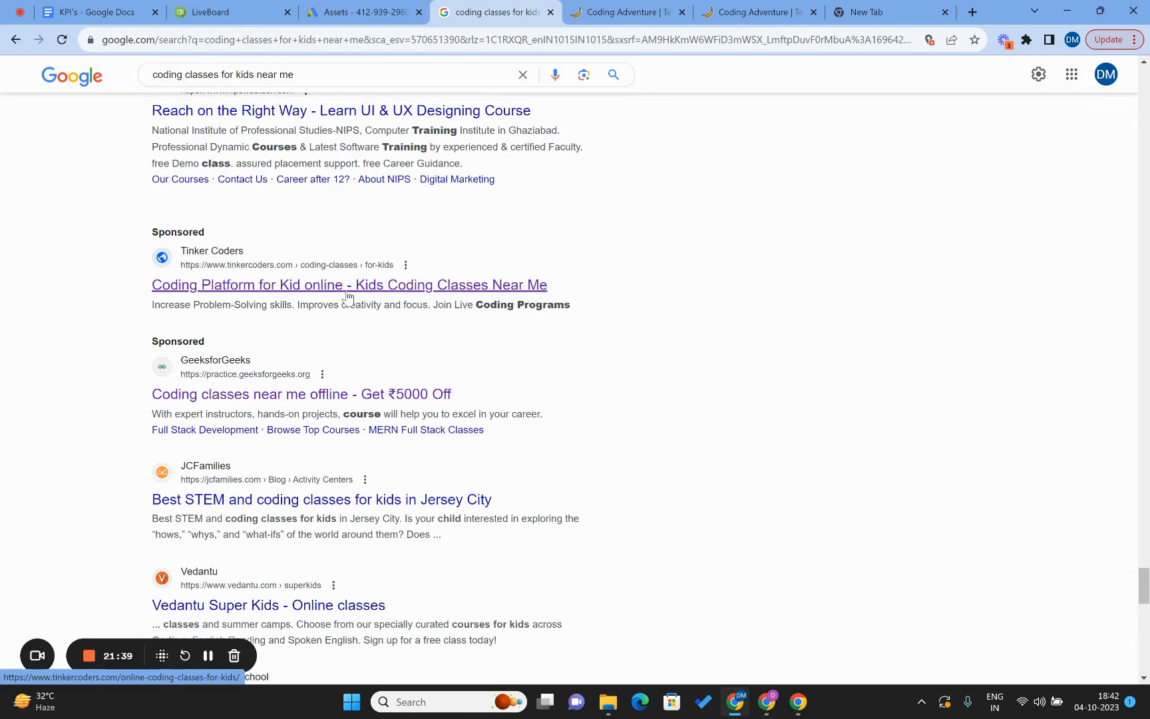
scroll(233, 296, "up", 1)
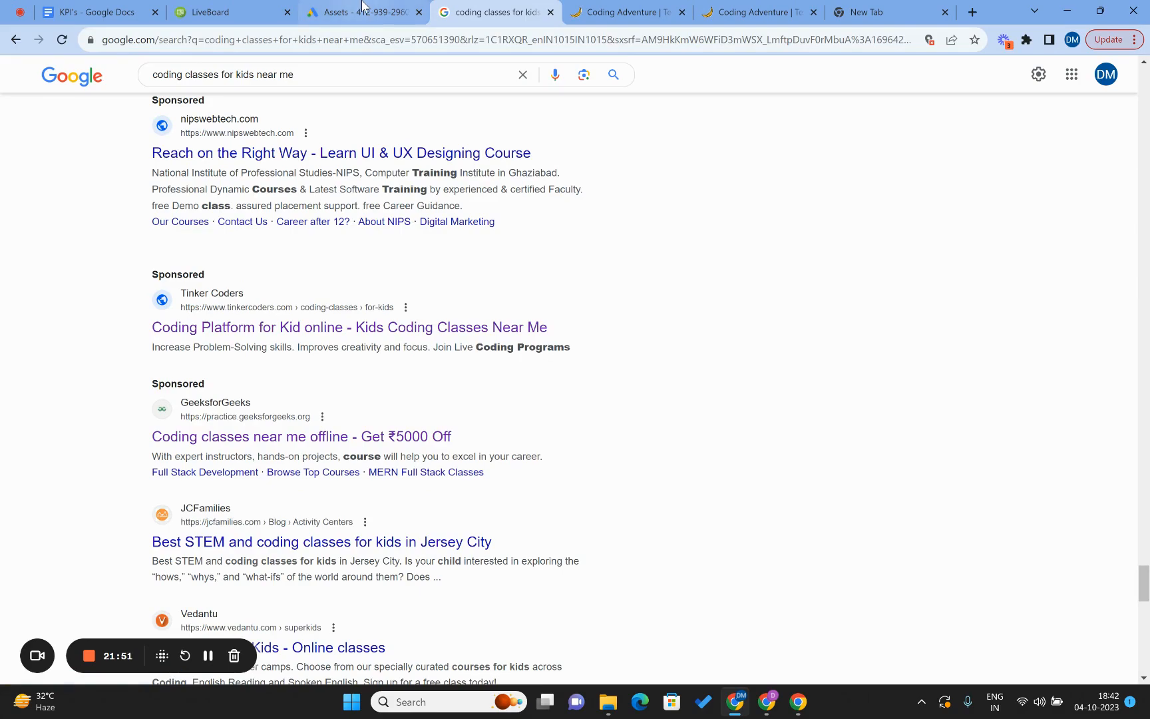
Return to the campaign's assets and compare its sitelink and callout asset lists, ending on the sitelinks.
left_click(364, 8)
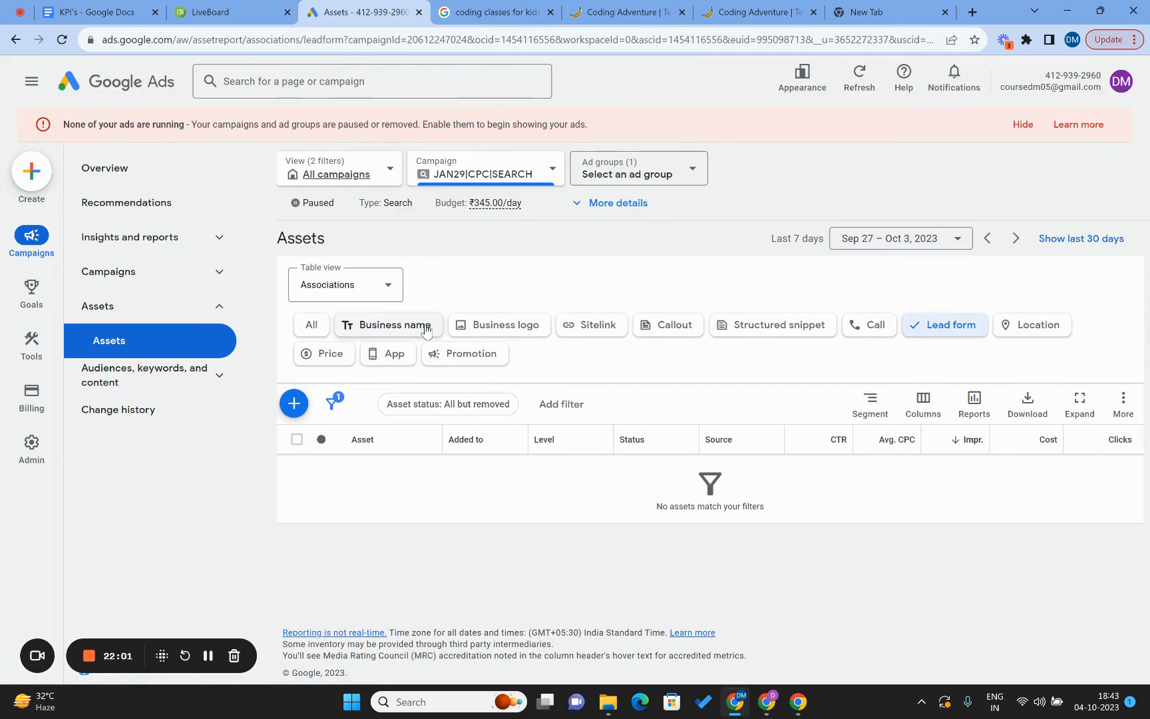
left_click(602, 326)
left_click(679, 332)
left_click(585, 328)
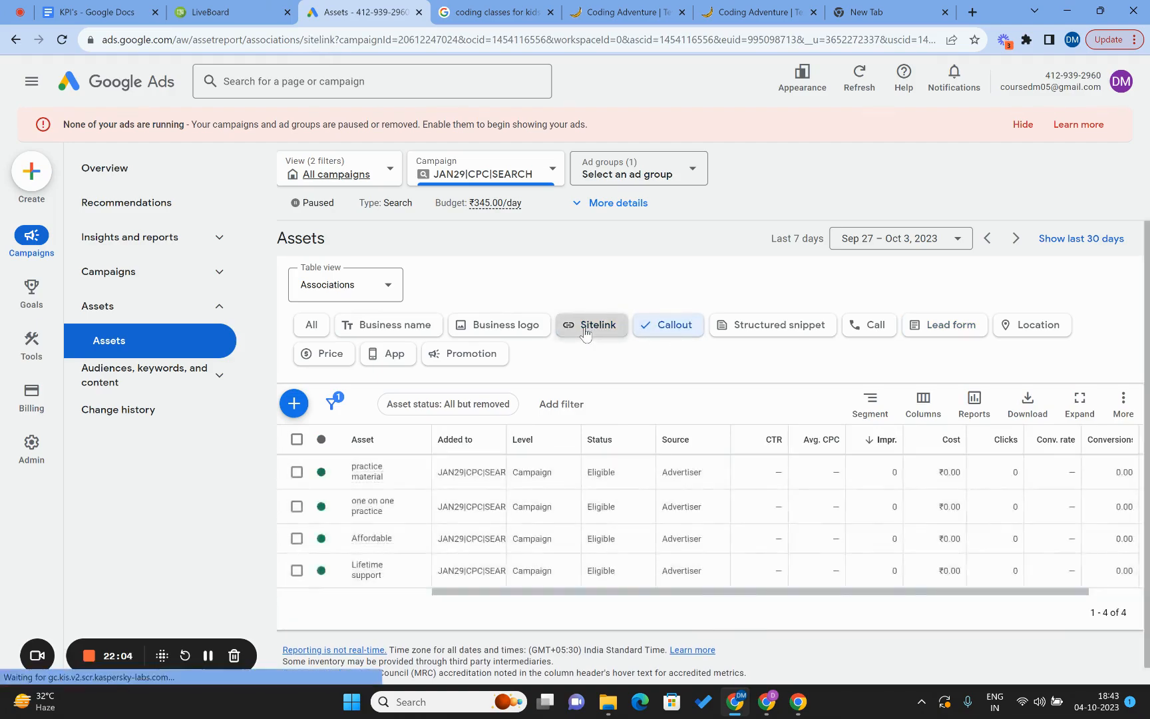
left_click(666, 327)
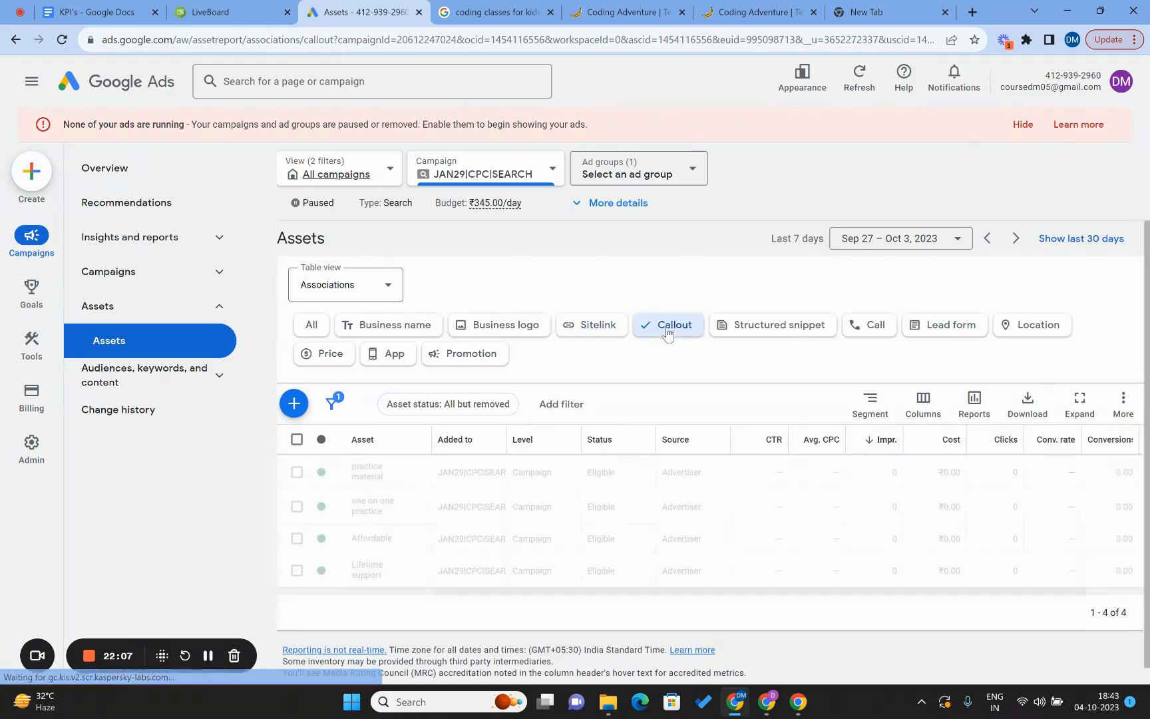
left_click(595, 325)
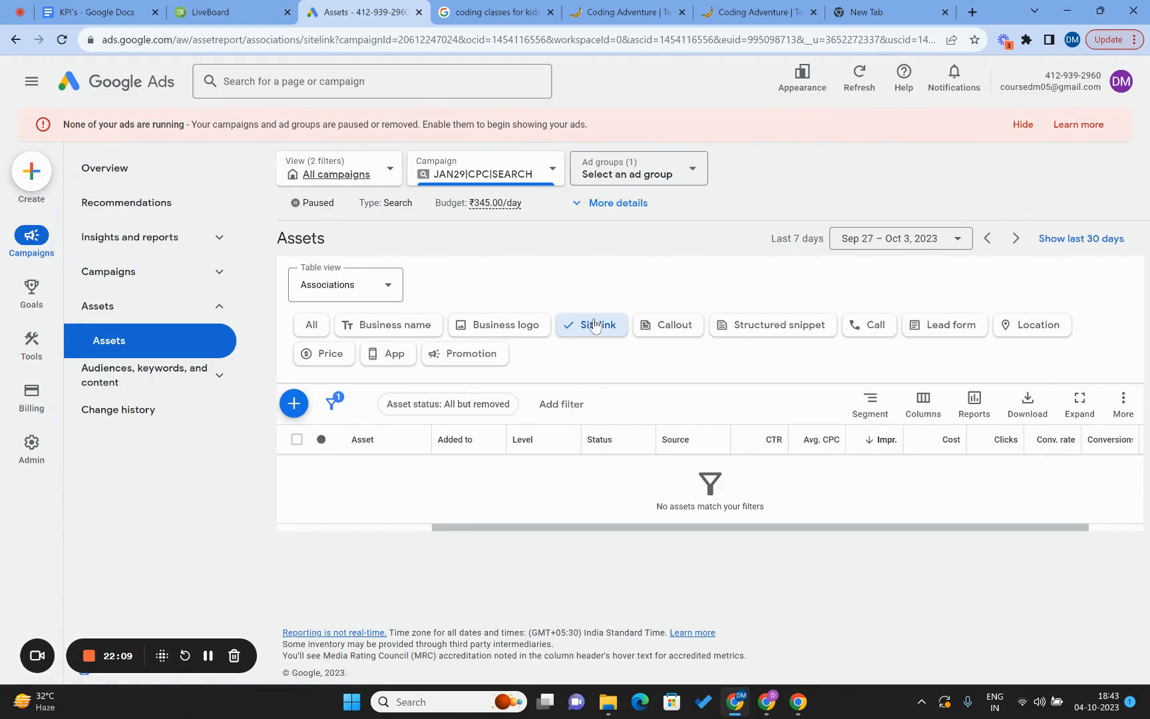